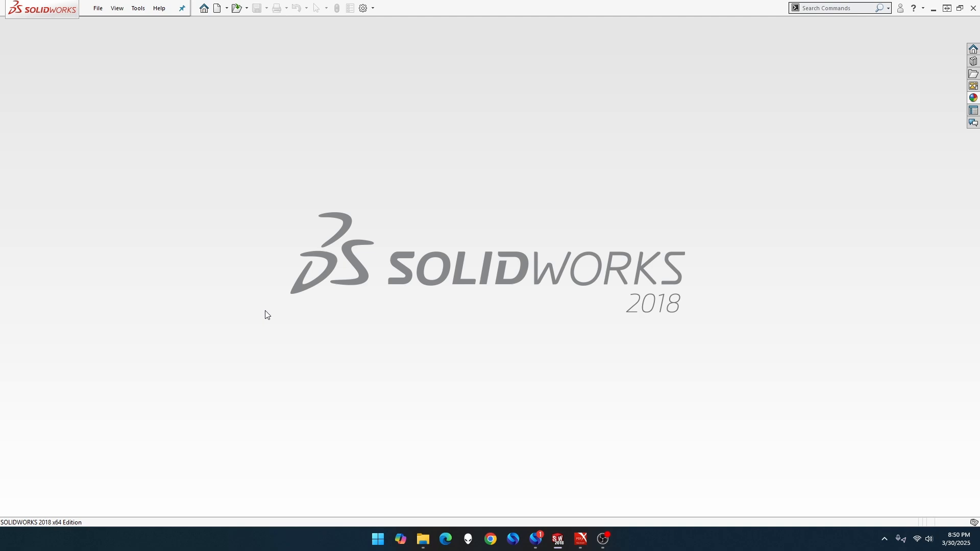
Create a new part from the Part MMGS template.
click(98, 9)
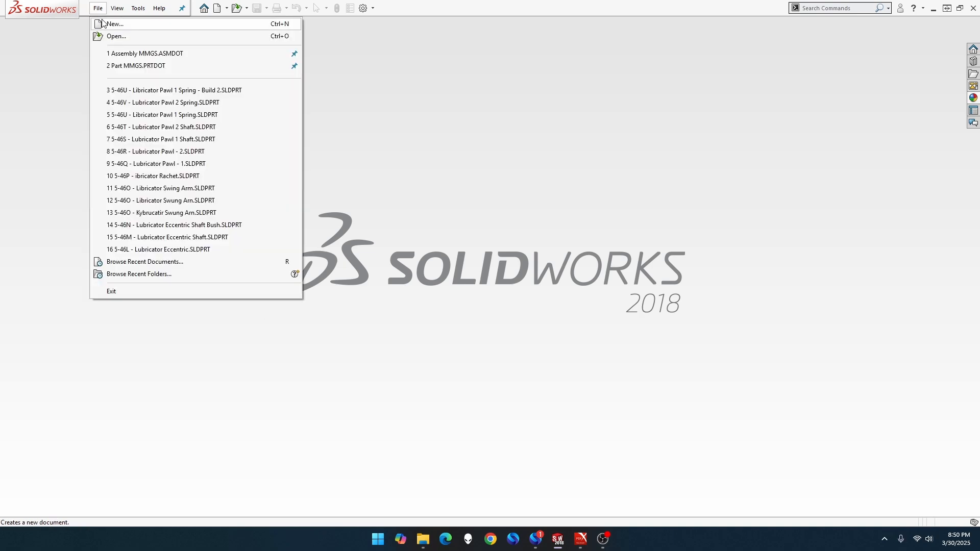
click(100, 23)
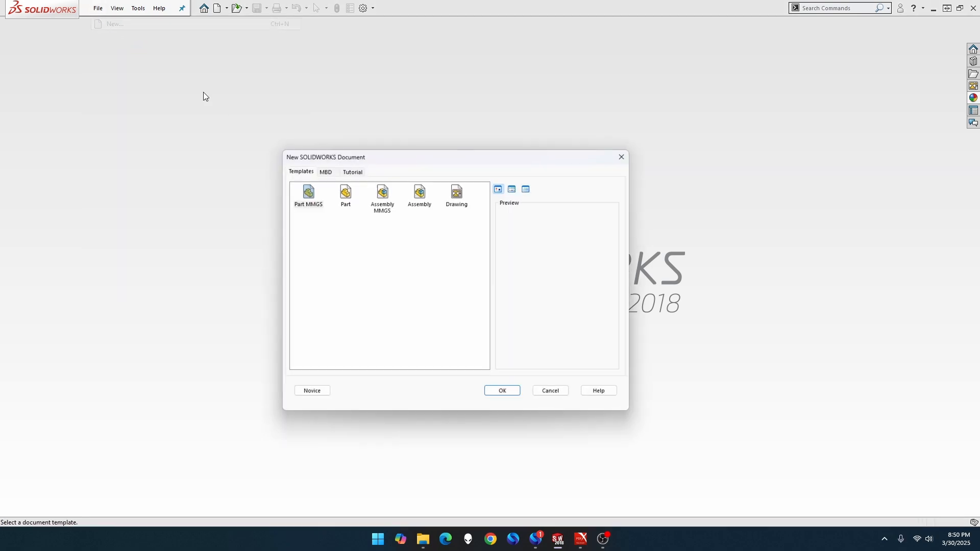
double_click(307, 197)
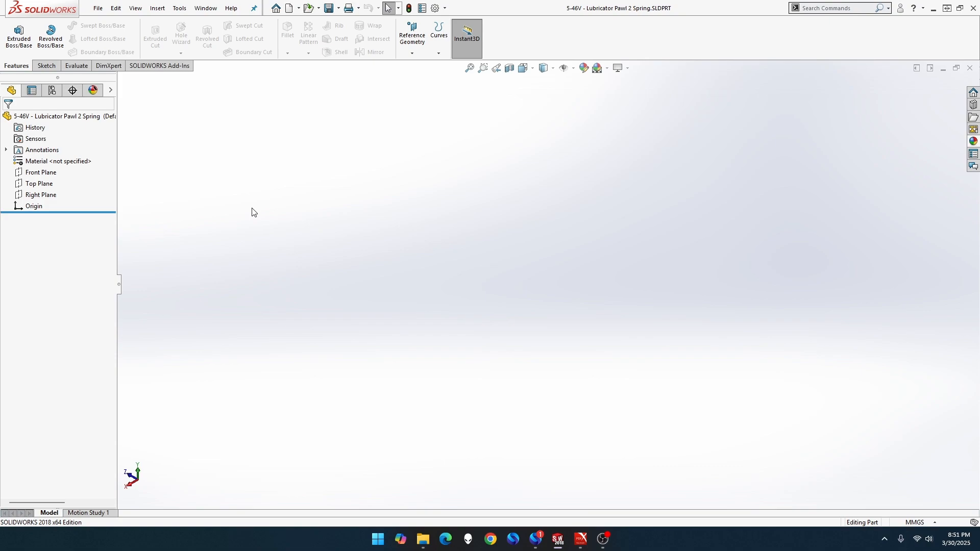
Start a sketch on the Top Plane and draw a circle about 58 mm in diameter centred on the origin.
right_click(44, 187)
click(68, 167)
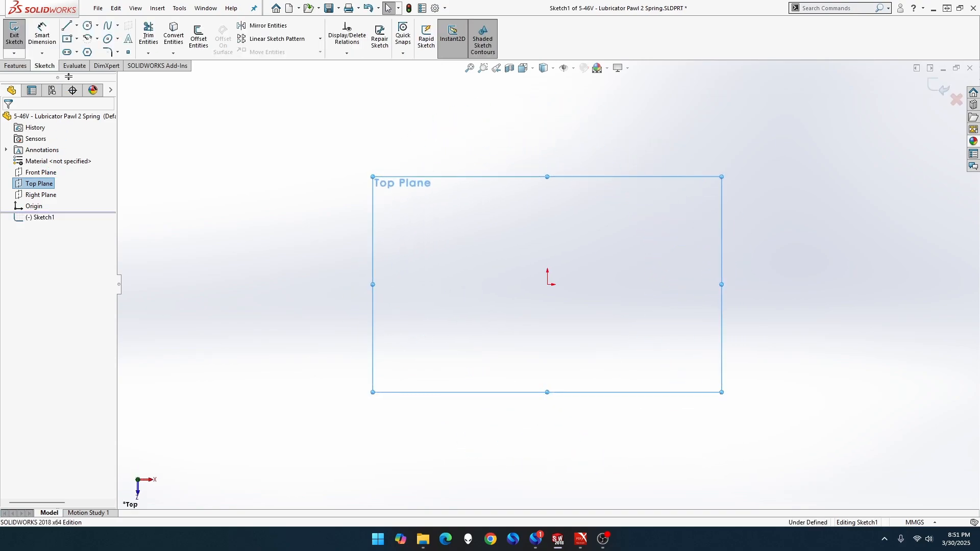
click(88, 25)
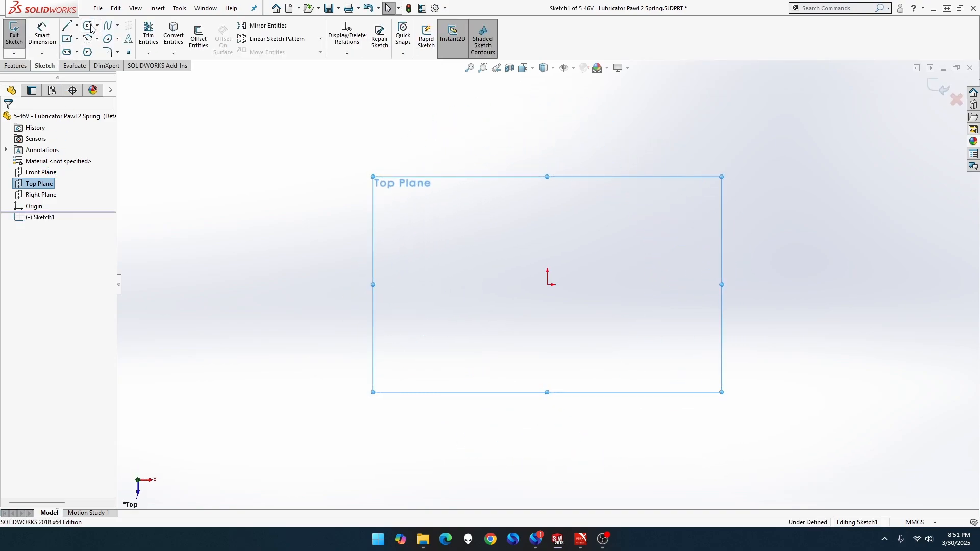
click(547, 285)
click(587, 245)
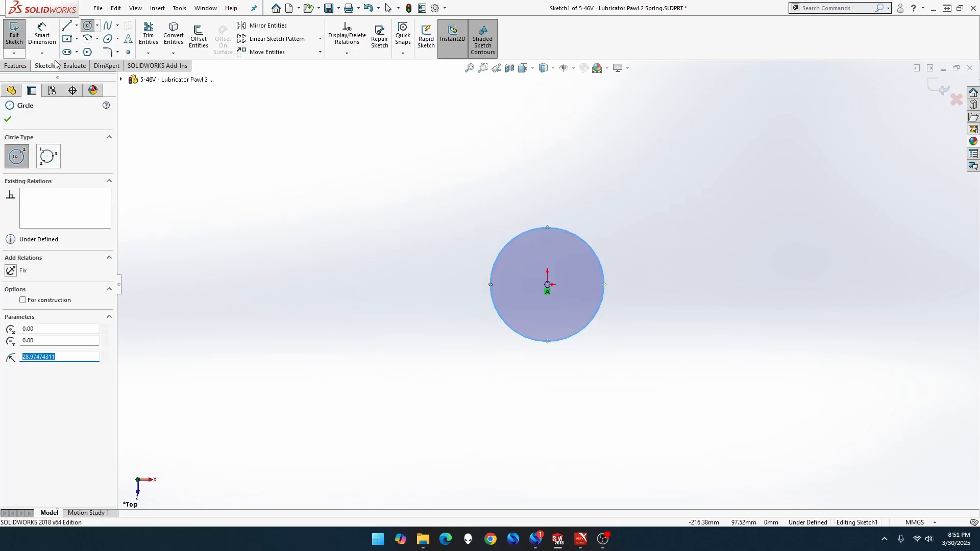
Dimension the circle's diameter to 3 mm and finish the sketch.
click(41, 36)
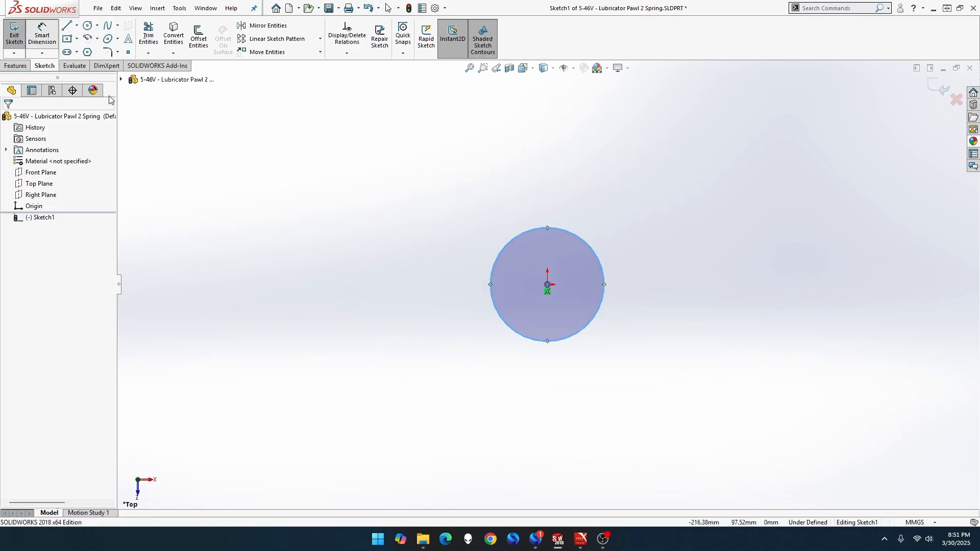
click(499, 250)
click(390, 185)
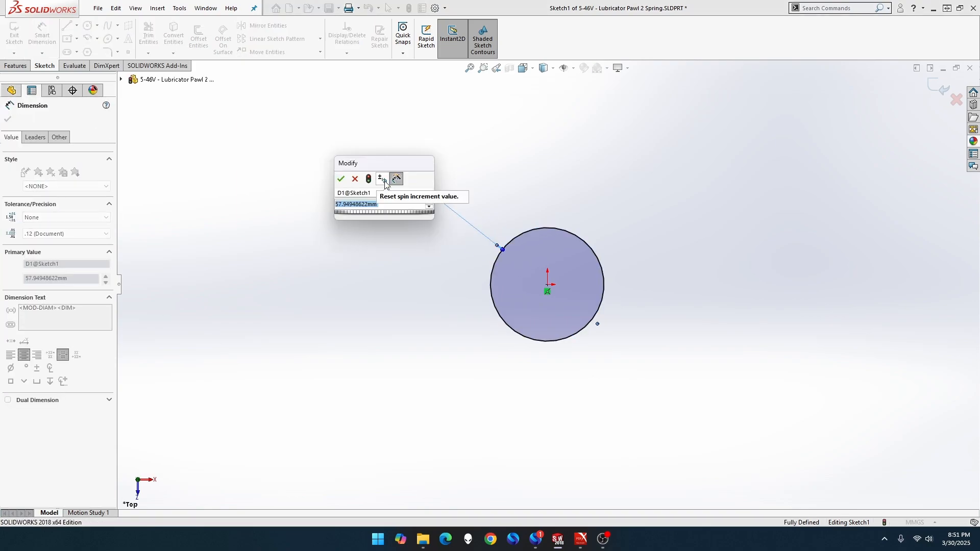
text(3)
key(Return)
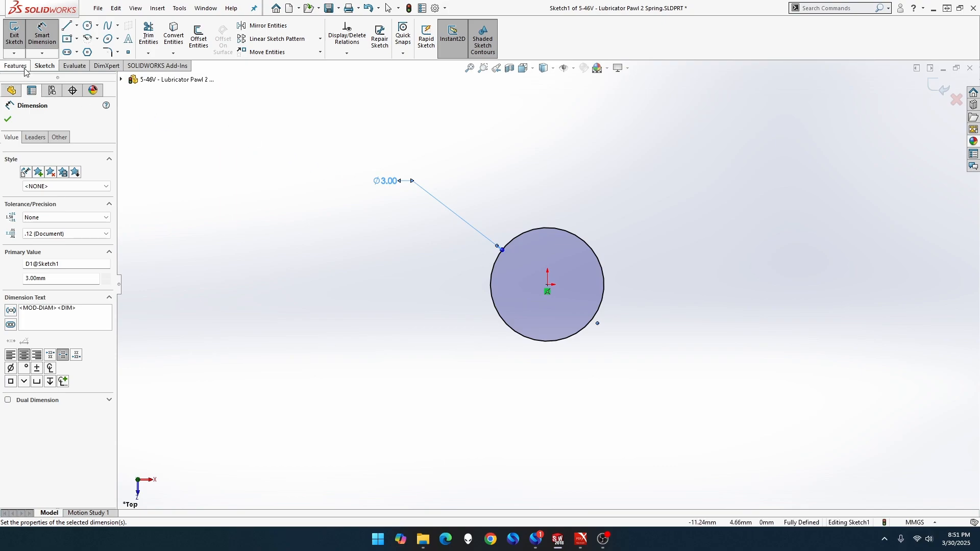
click(12, 46)
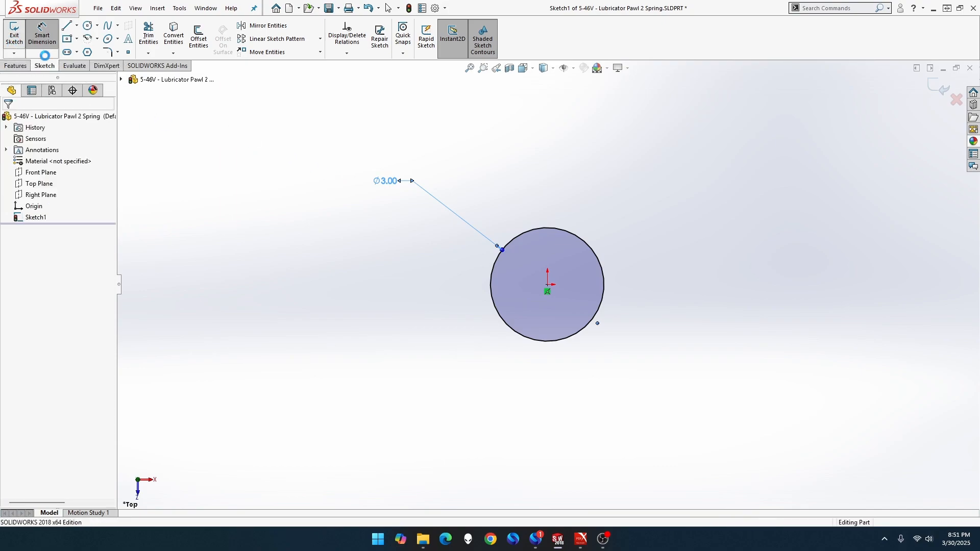
Create a constant-pitch helix from the circle sketch with a height of 6 mm and 12 revolutions.
mouse_move(346, 201)
middle_down()
mouse_move(321, 203)
mouse_move(310, 220)
middle_up()
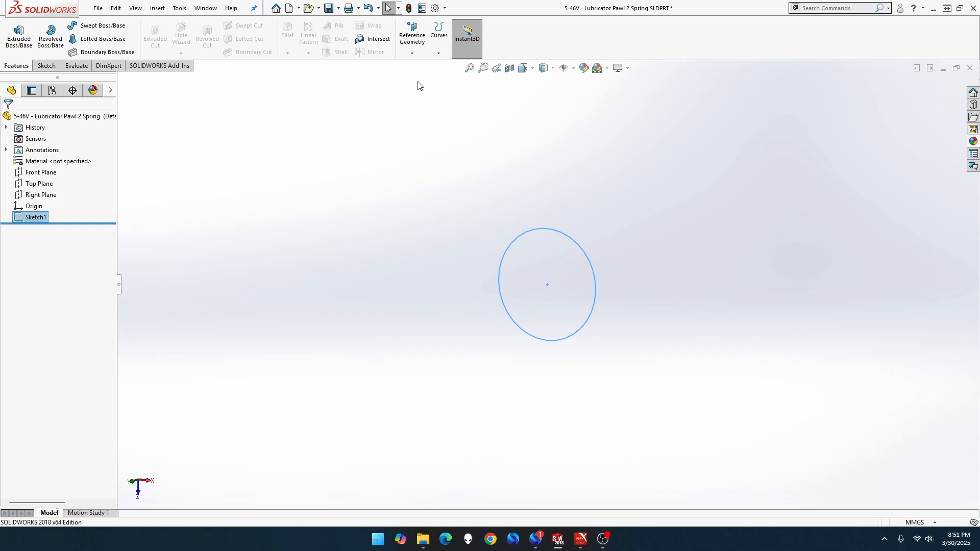
click(439, 53)
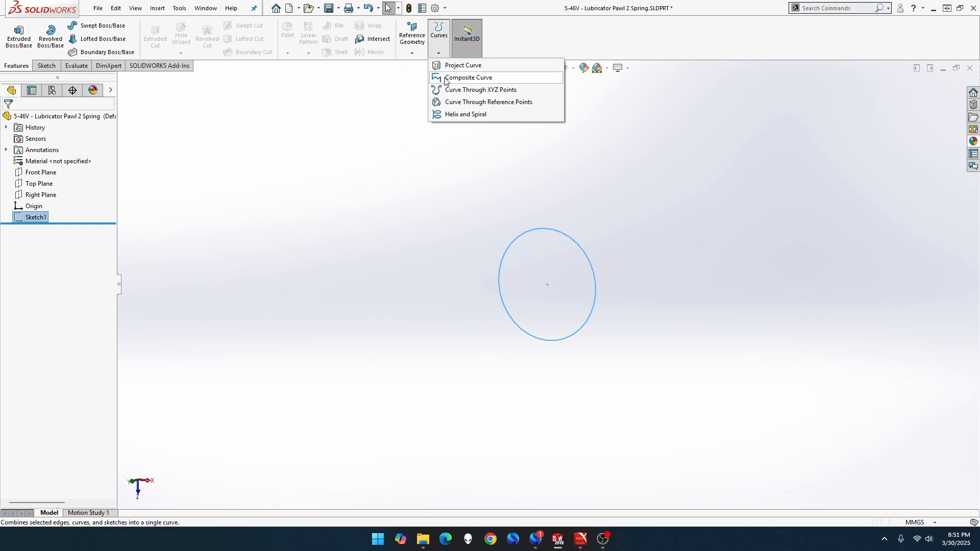
click(459, 114)
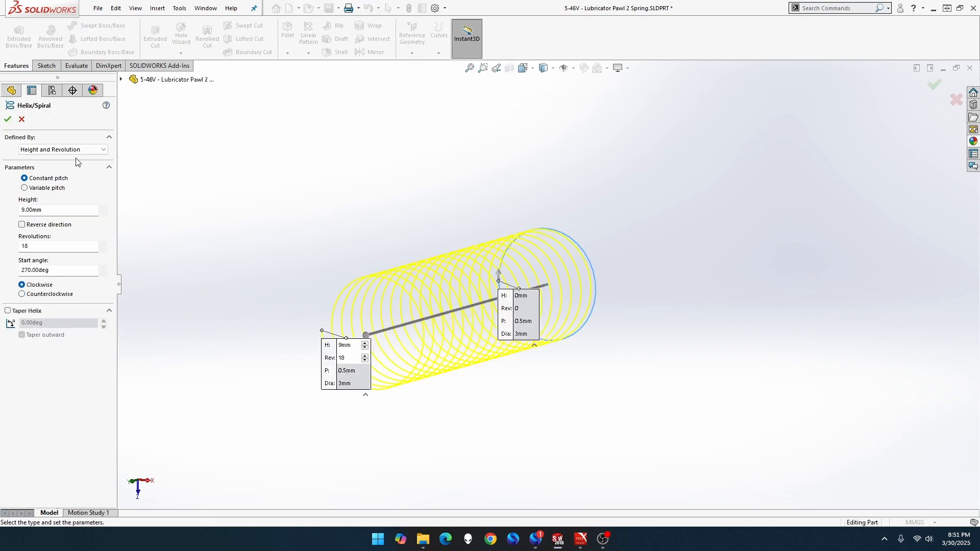
click(73, 207)
text(6)
key(Tab)
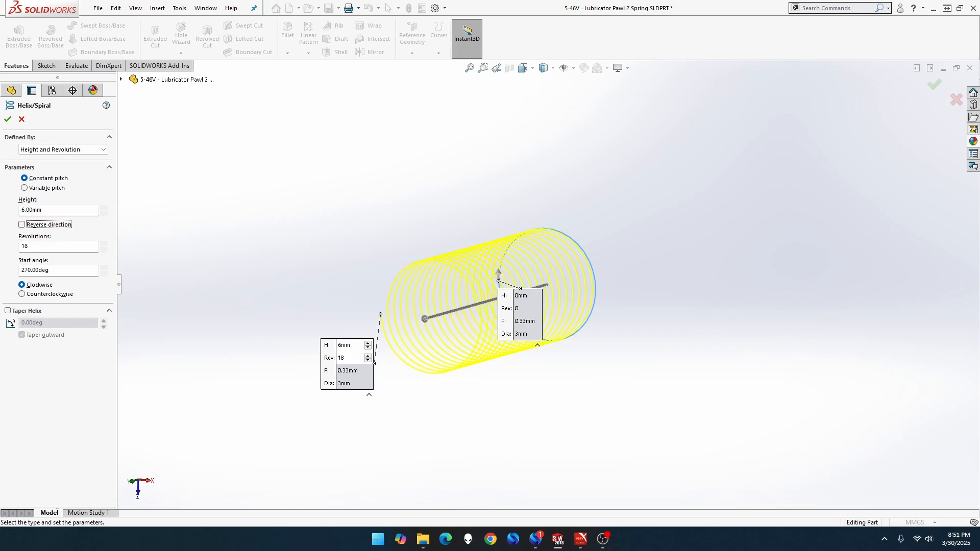
key(Tab)
text(12)
key(Tab)
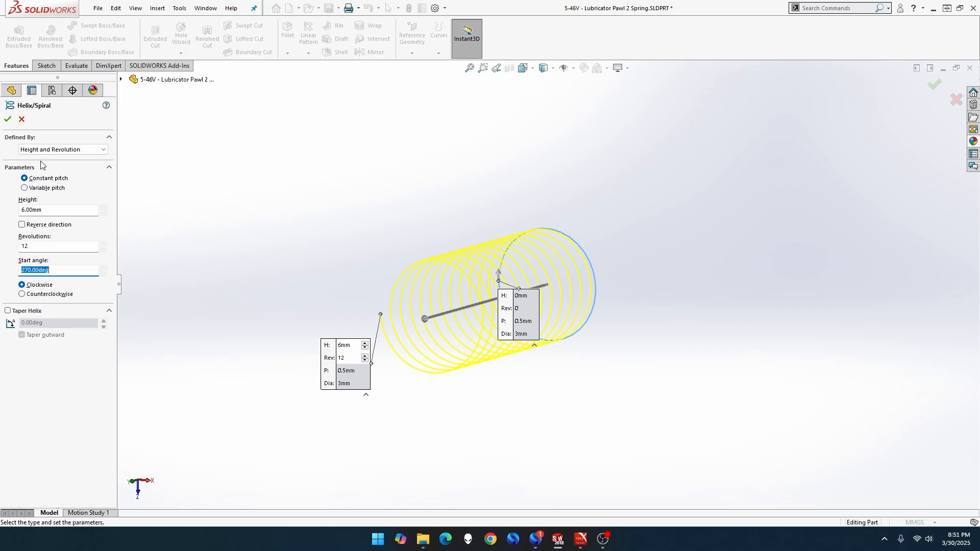
click(8, 119)
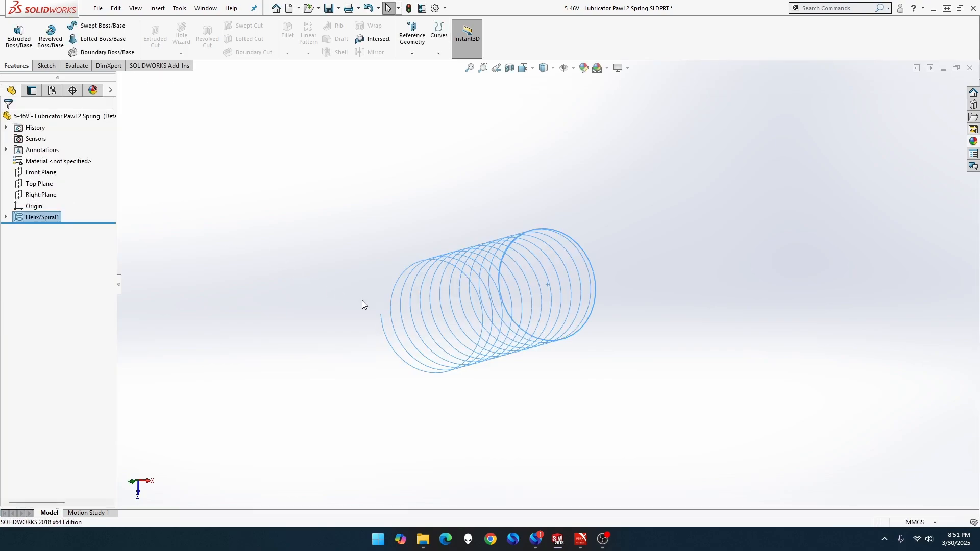
Create a reference plane through the helix's free end point, parallel to the Front Plane.
click(418, 56)
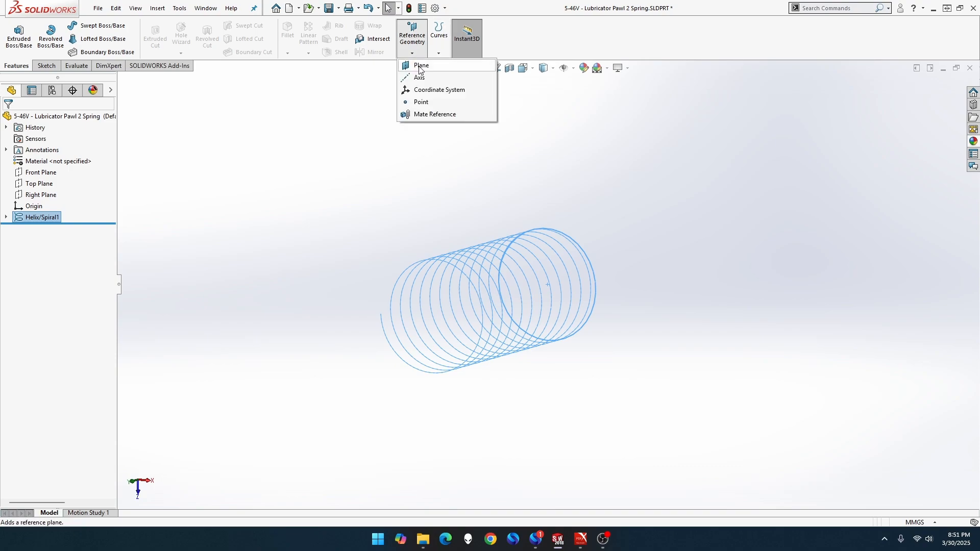
click(420, 66)
click(382, 314)
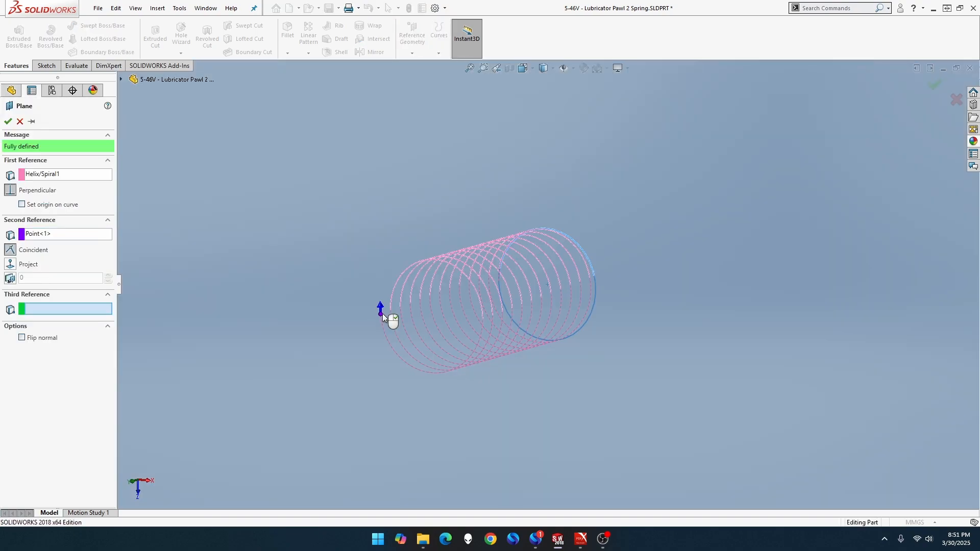
click(122, 81)
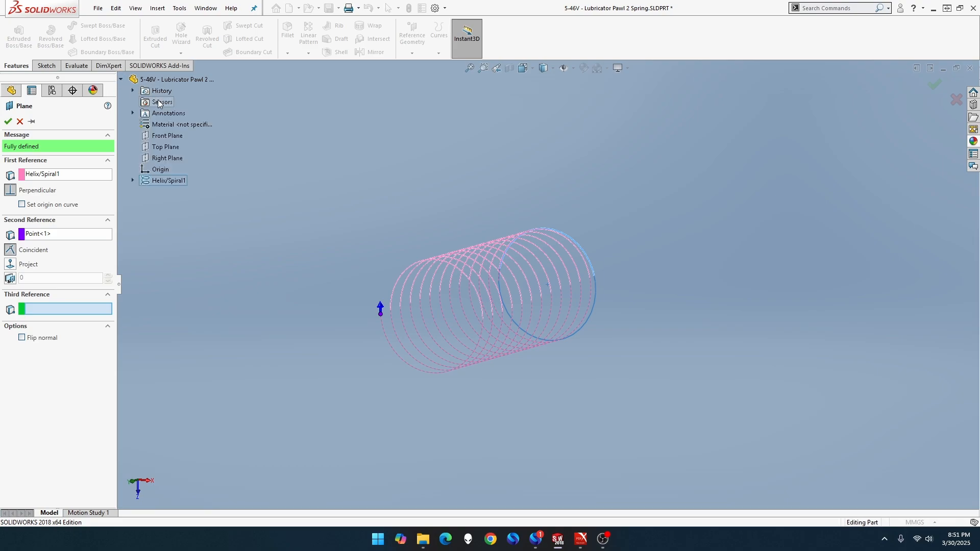
click(162, 140)
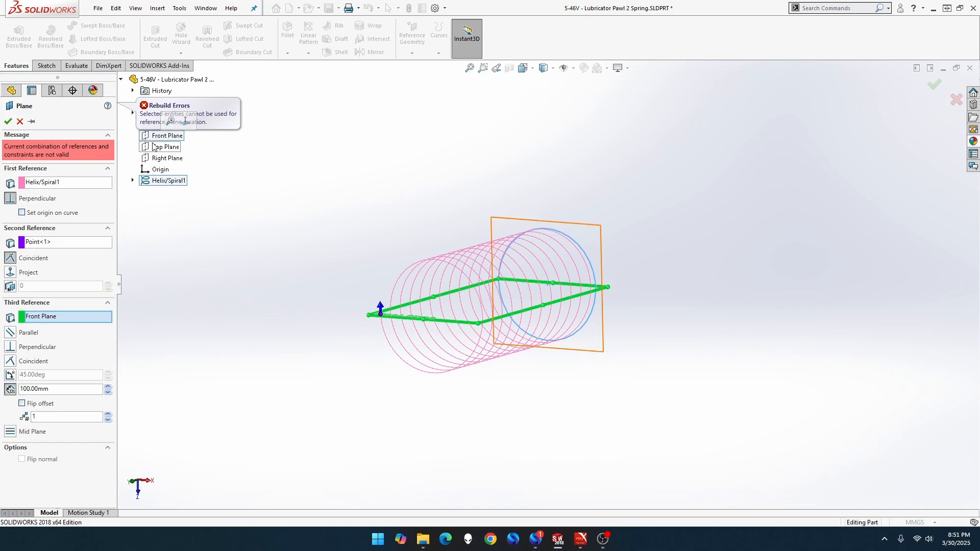
click(58, 182)
key(Delete)
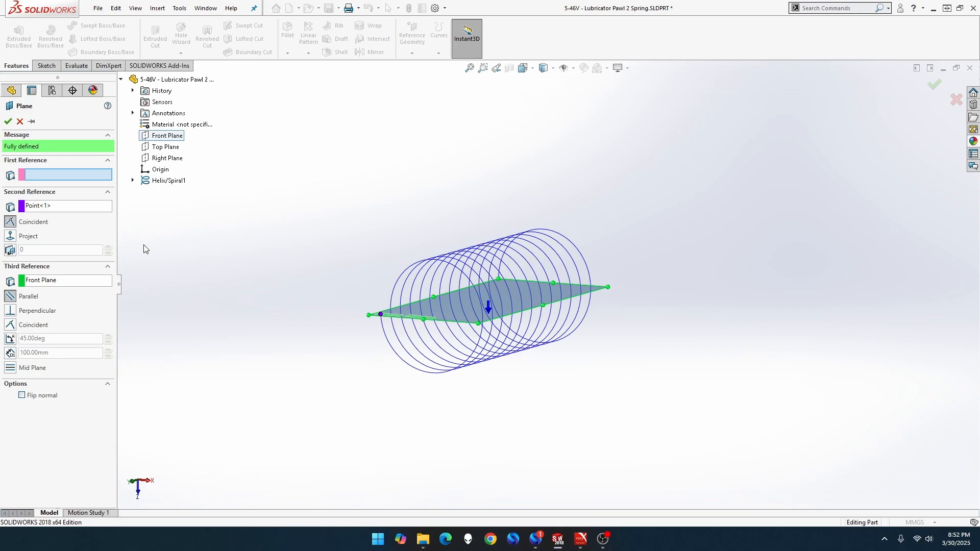
click(7, 121)
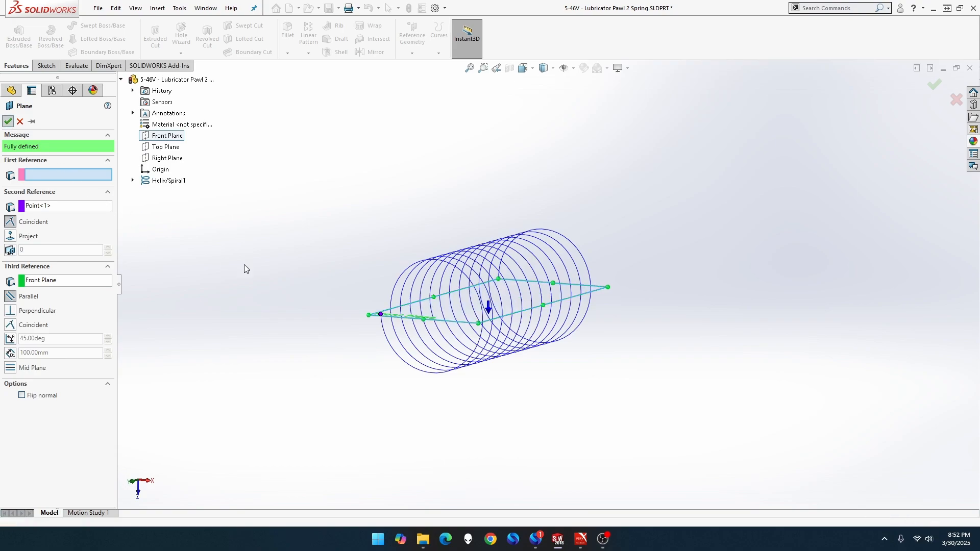
Start a sketch on the new reference plane and draw a circle about 0.32 mm in diameter at the helix's free end.
middle_drag(305, 295, 295, 353)
scroll(393, 350, down, 5)
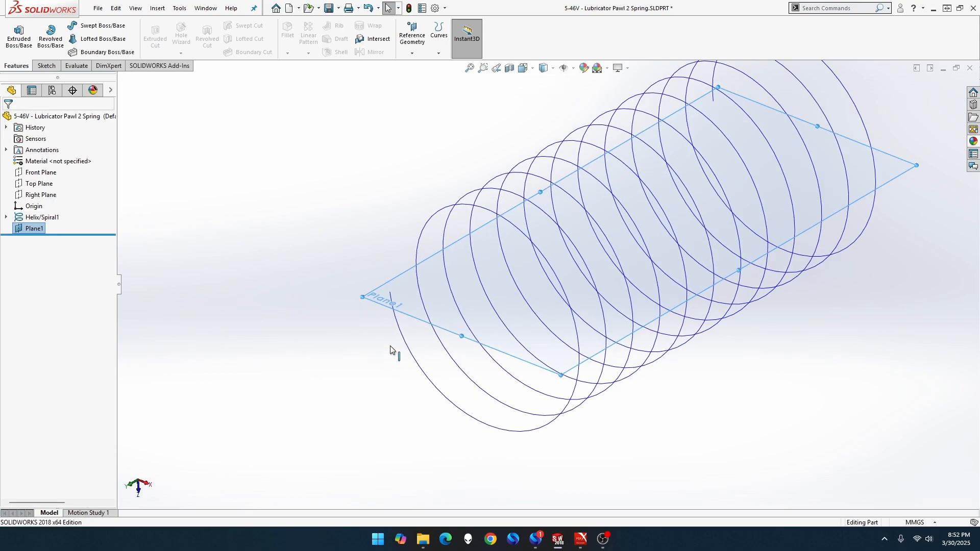
right_click(420, 284)
click(449, 274)
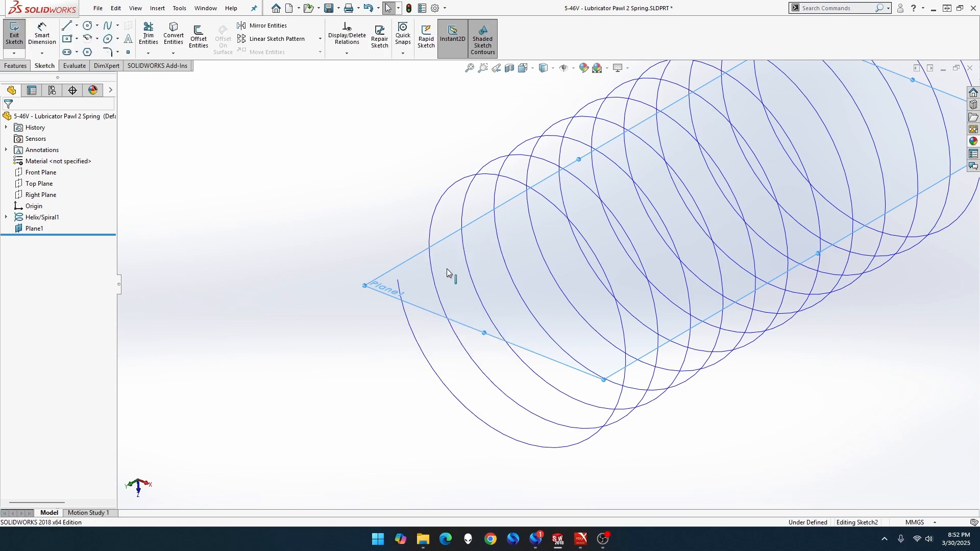
click(87, 25)
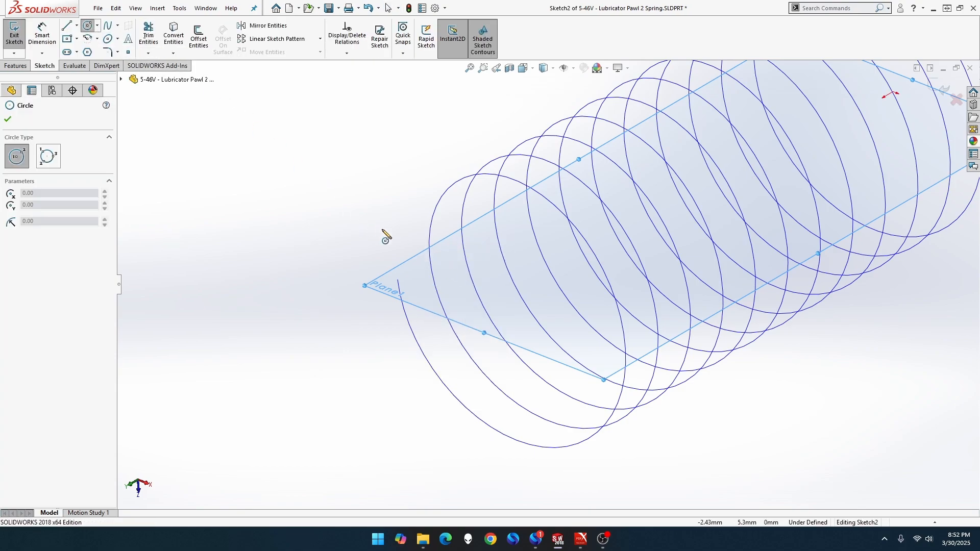
click(398, 280)
click(408, 283)
Dimension the small profile circle's diameter to 0.5 mm.
click(42, 53)
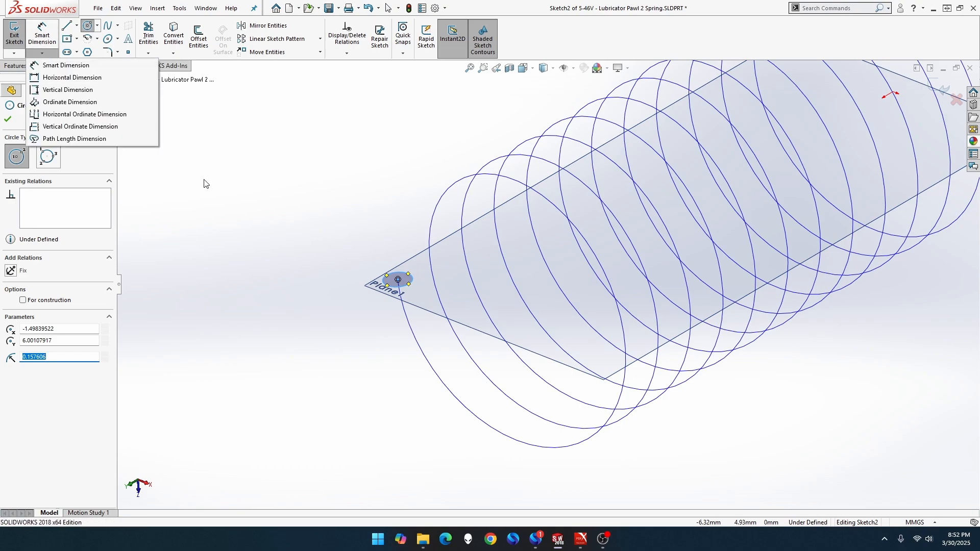
click(42, 36)
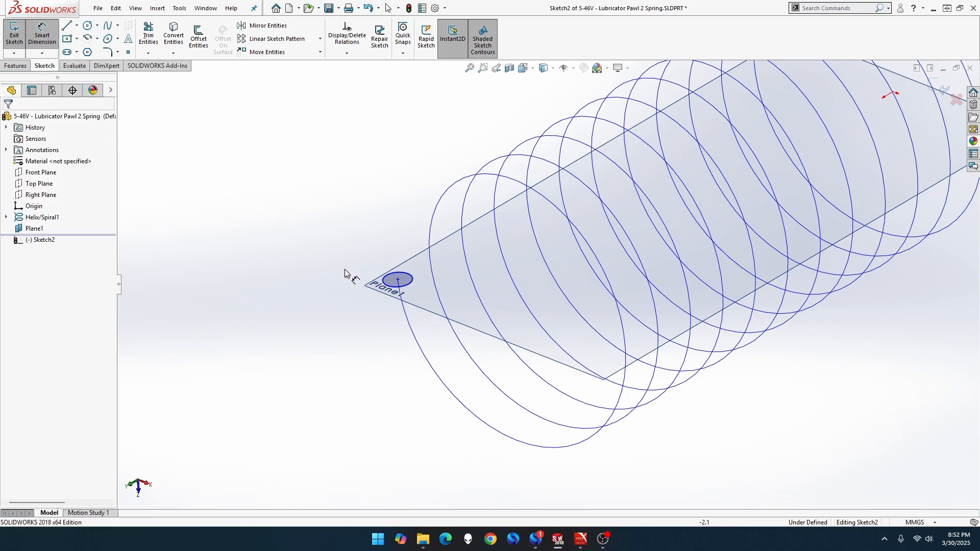
click(383, 281)
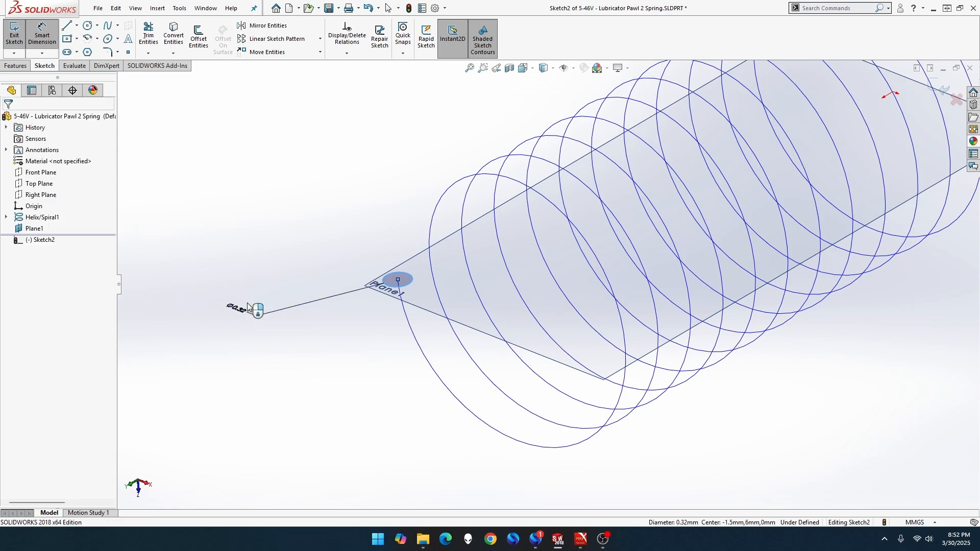
click(247, 307)
text(0.5)
key(Return)
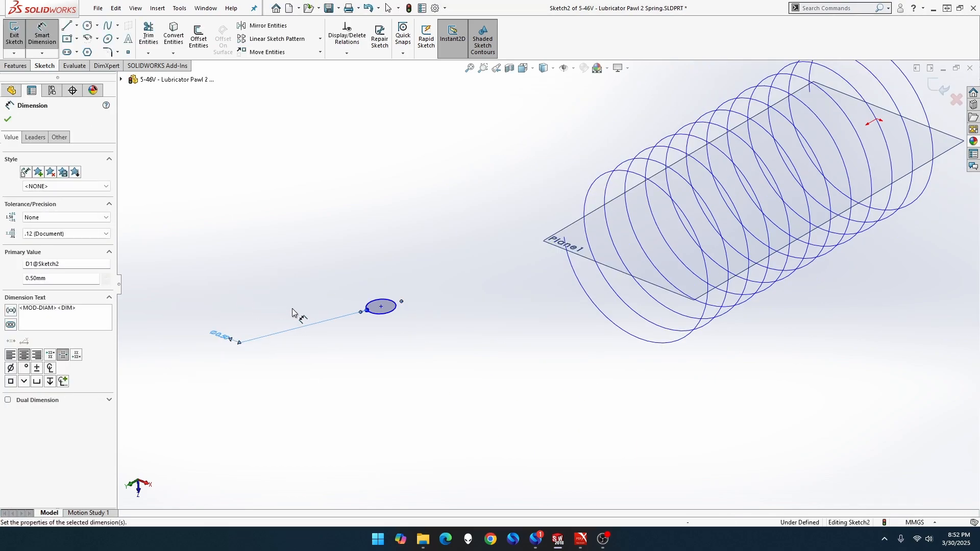
key(Escape)
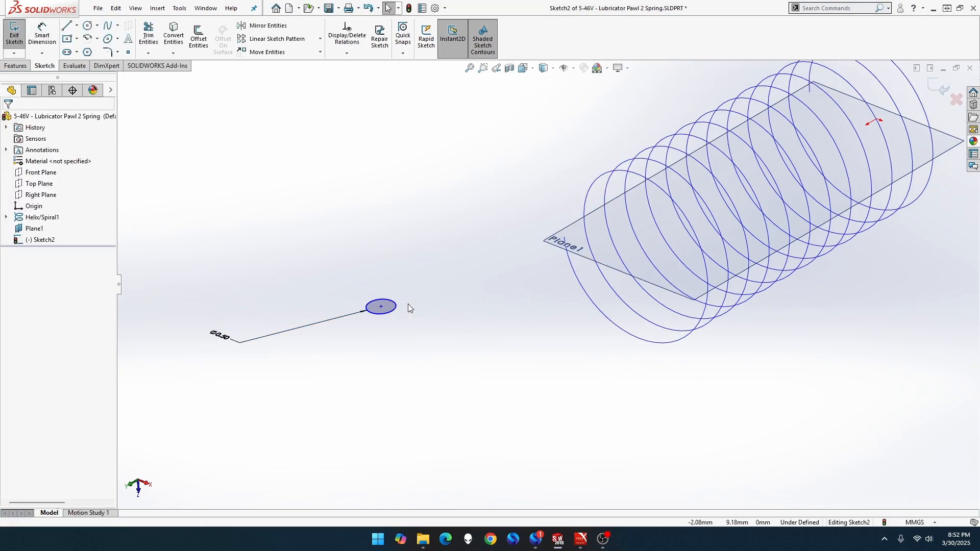
Move the 0.5 mm circle's centre onto the free end of the helix.
drag(381, 306, 566, 243)
scroll(587, 253, down, 8)
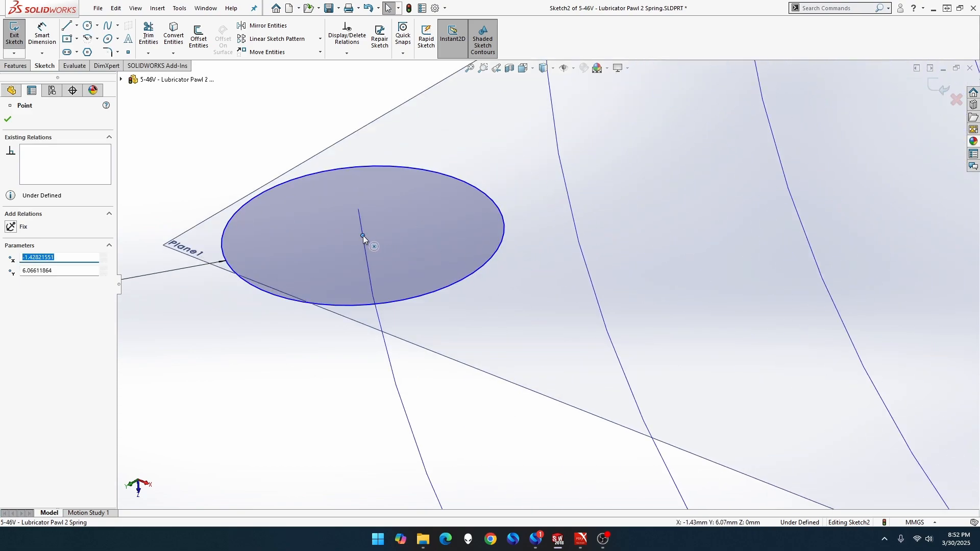
drag(363, 235, 358, 211)
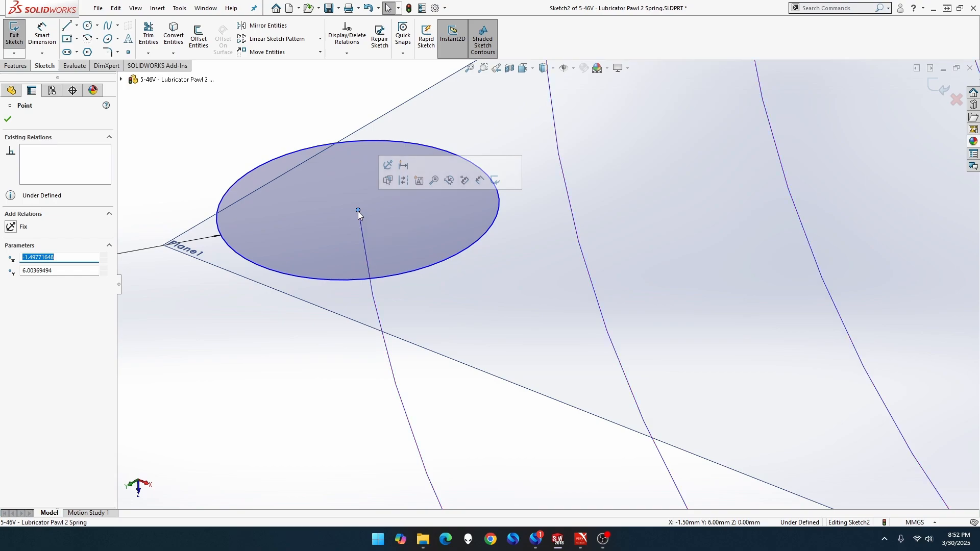
mouse_move(357, 212)
mouse_down()
mouse_move(369, 204)
mouse_move(360, 211)
mouse_up()
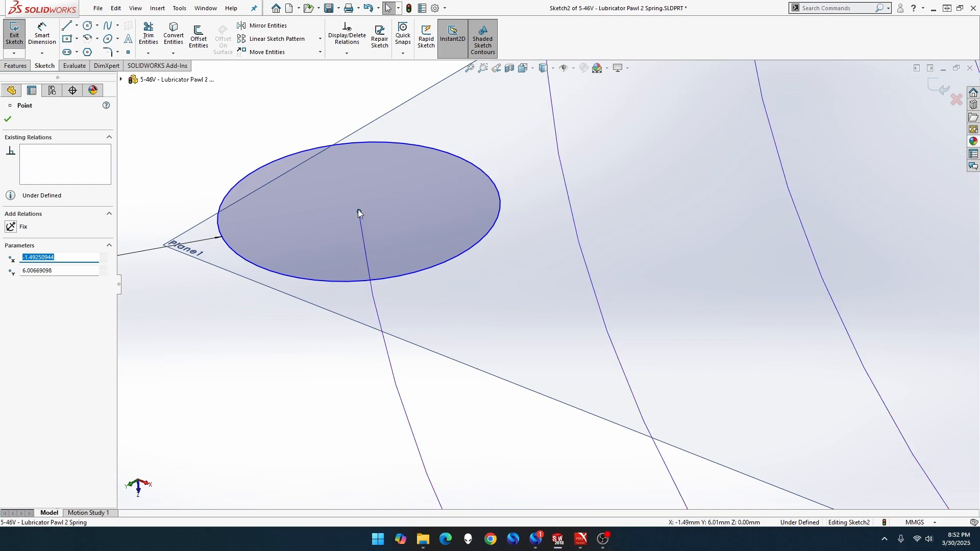
mouse_move(359, 208)
mouse_down()
mouse_move(361, 200)
mouse_move(359, 213)
mouse_up()
key(f)
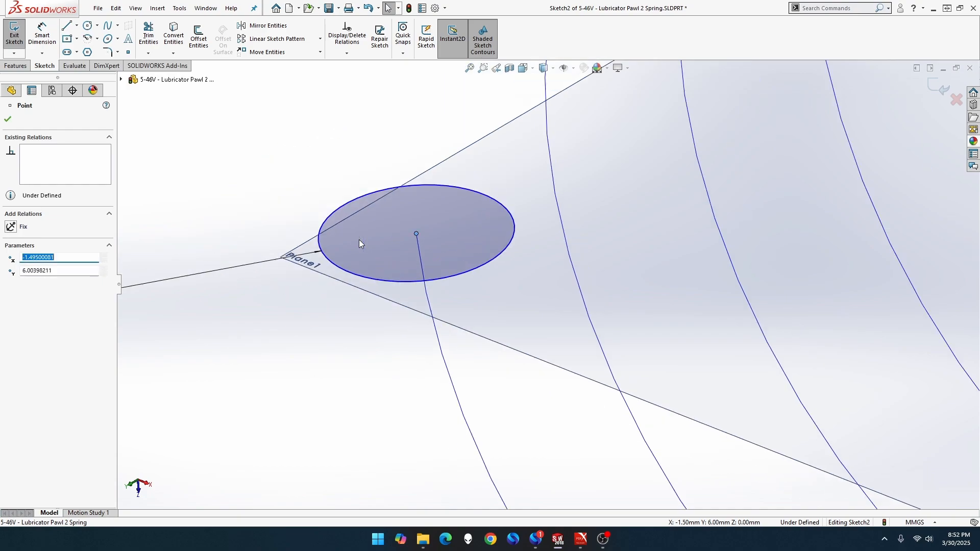
scroll(359, 240, up, 1)
click(357, 219)
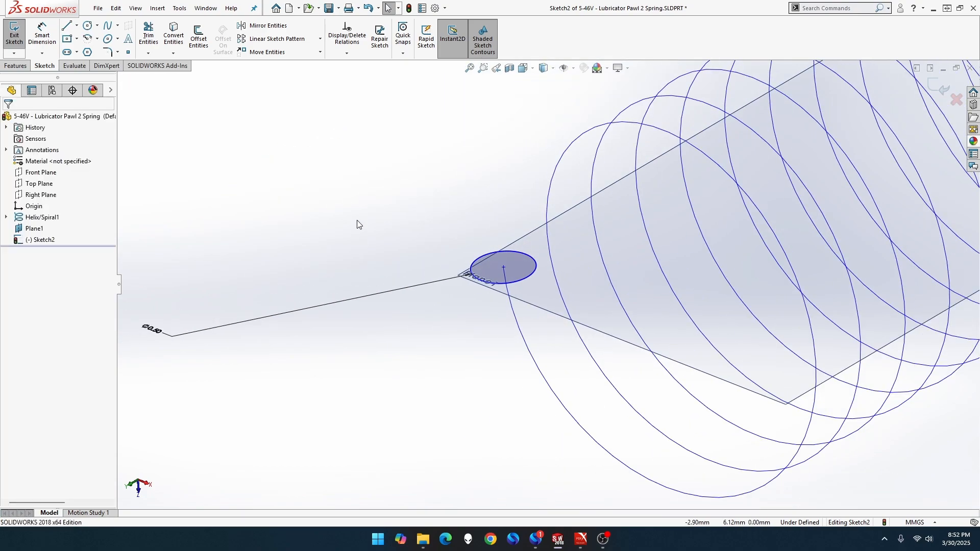
Sweep the 0.5 mm circle along the helix as a solid, and hide the reference plane at the wire's end.
click(18, 40)
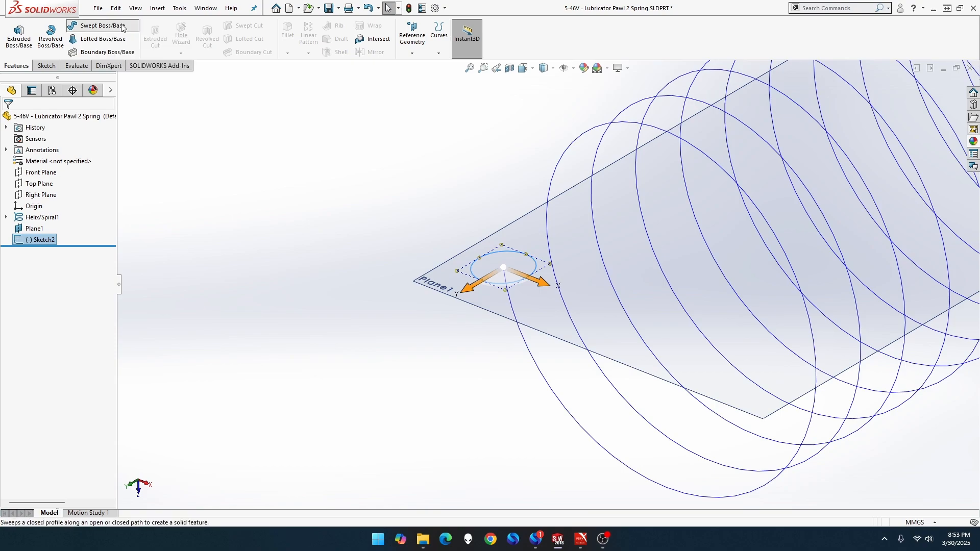
click(122, 27)
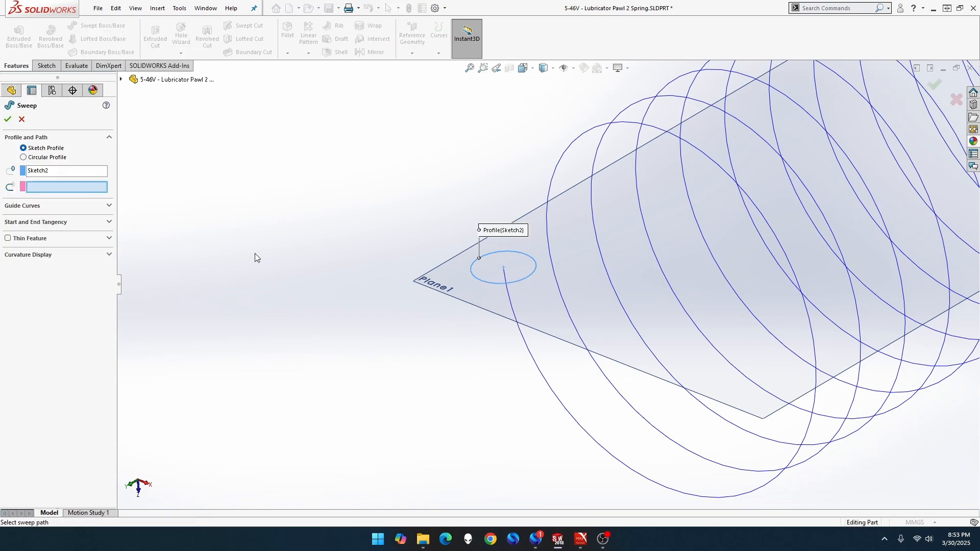
click(558, 398)
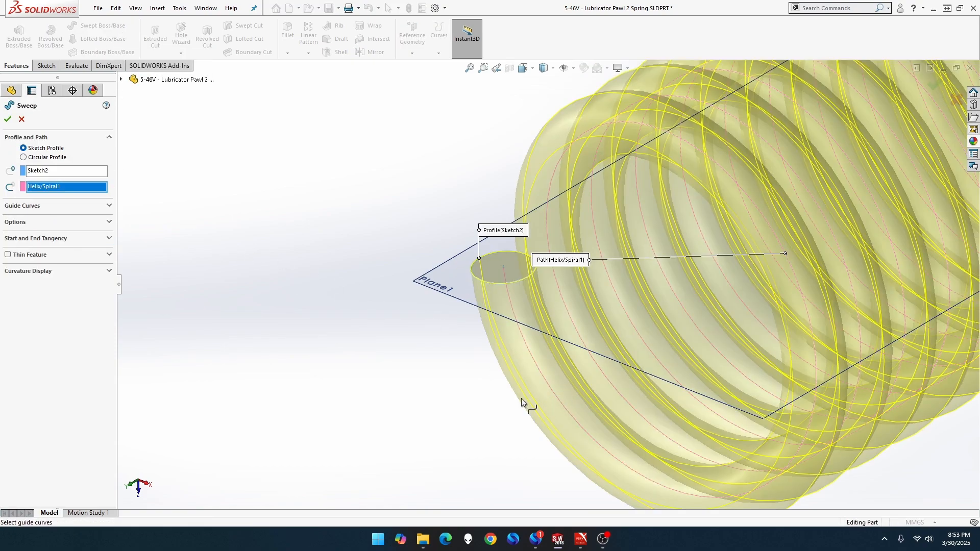
click(7, 119)
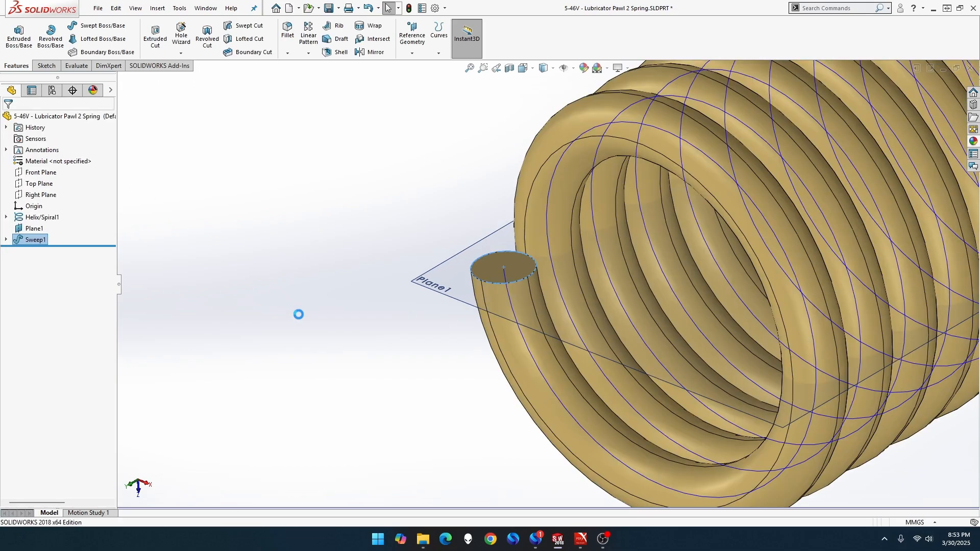
key(f)
middle_drag(299, 318, 347, 323)
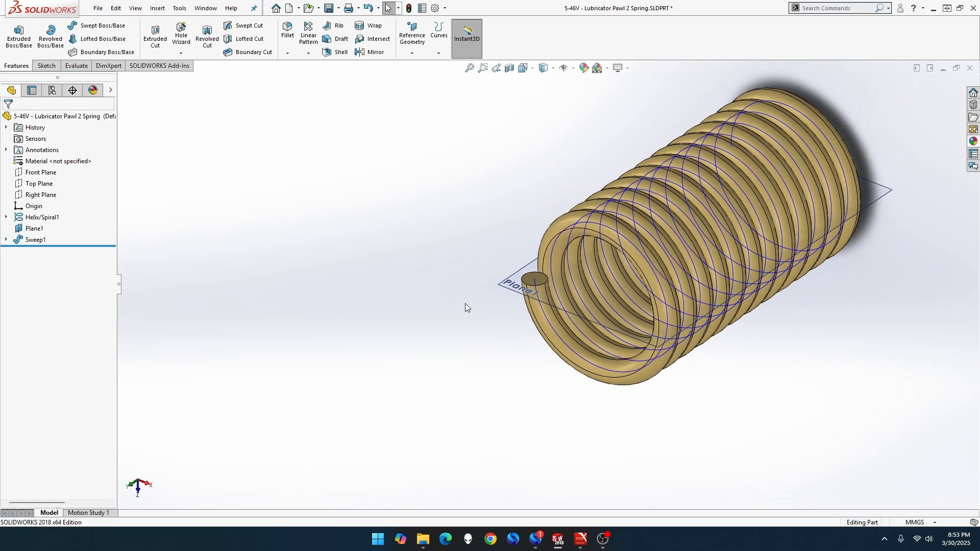
right_click(507, 292)
click(544, 273)
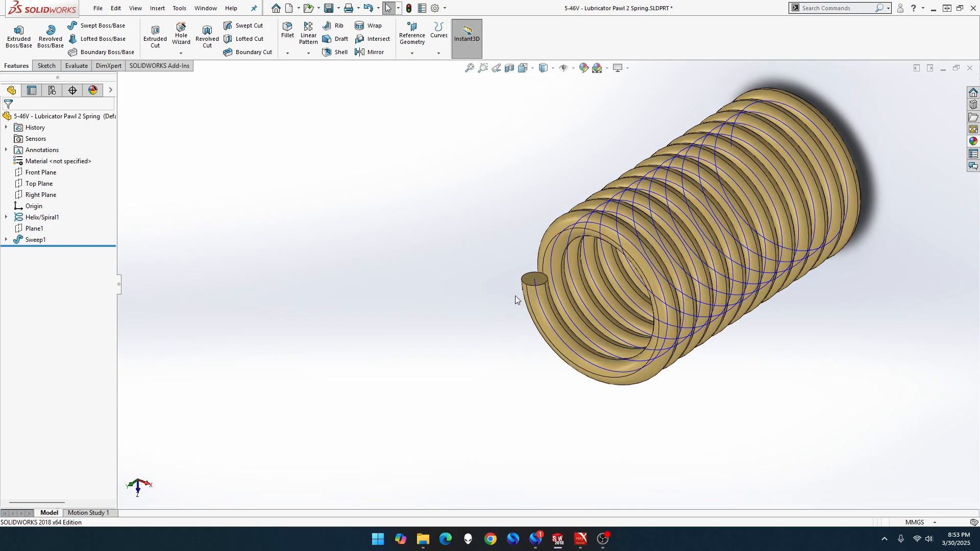
Create a reference plane through the helix's free end point, parallel to the Top Plane.
click(412, 53)
click(420, 66)
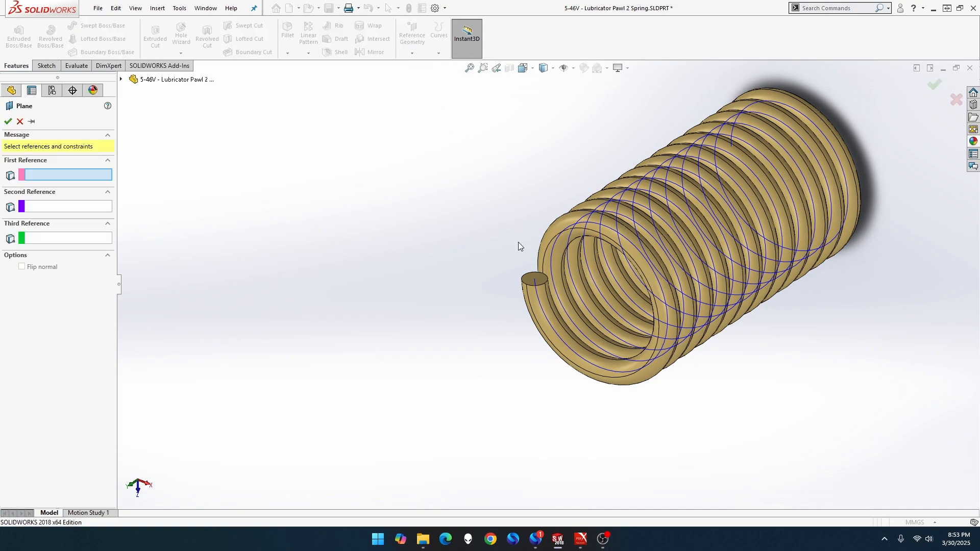
click(535, 280)
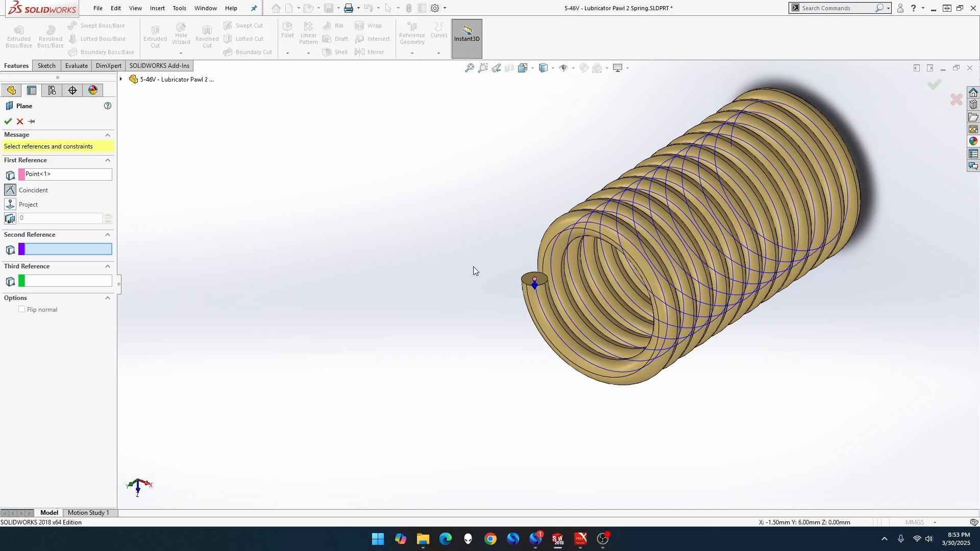
click(122, 79)
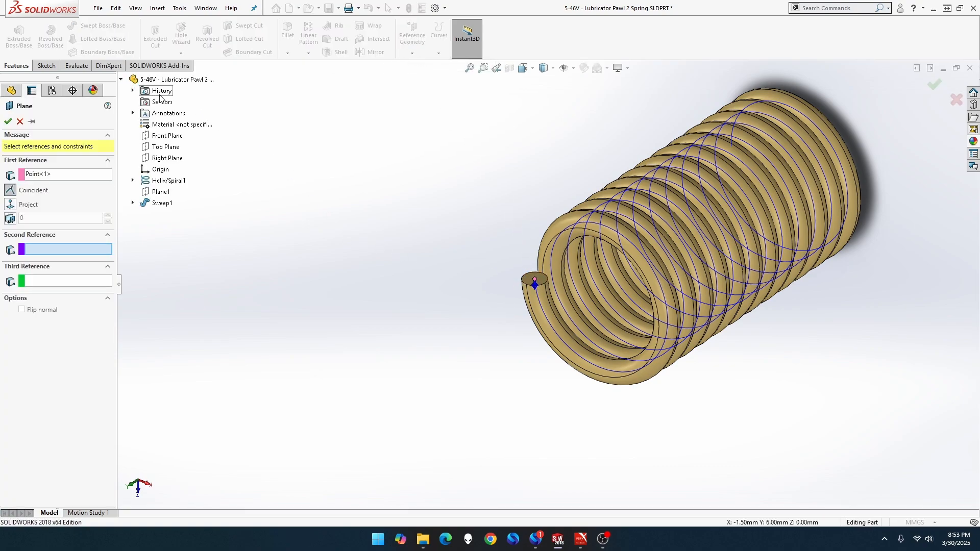
click(166, 148)
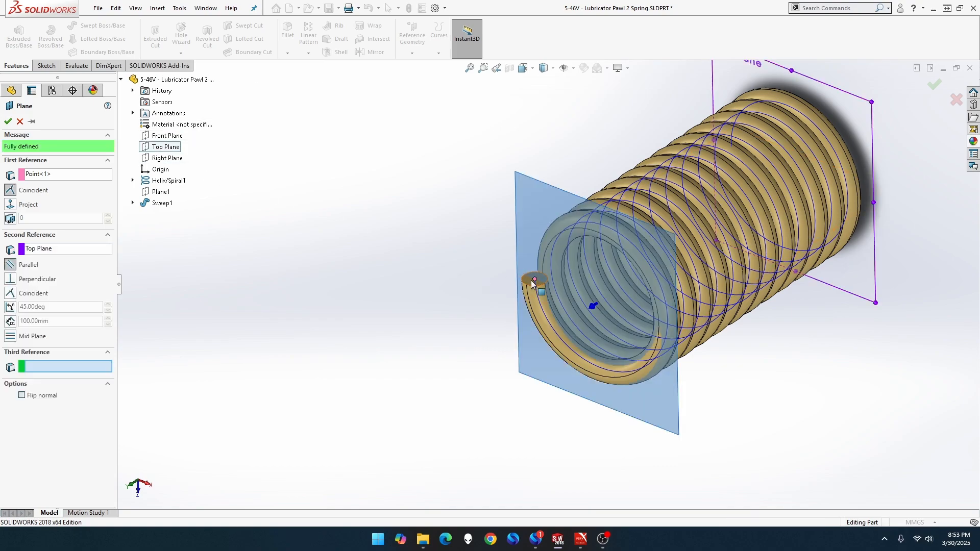
click(7, 121)
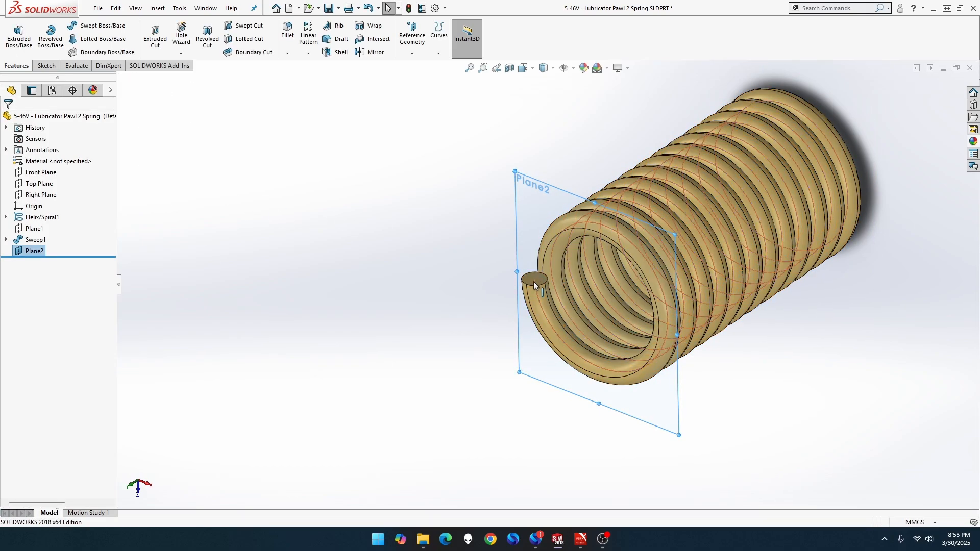
Sketch two separate centre-point arcs on the new plane: one about 0.29 mm in radius from the wire's end, another beside it curving down.
right_click(531, 241)
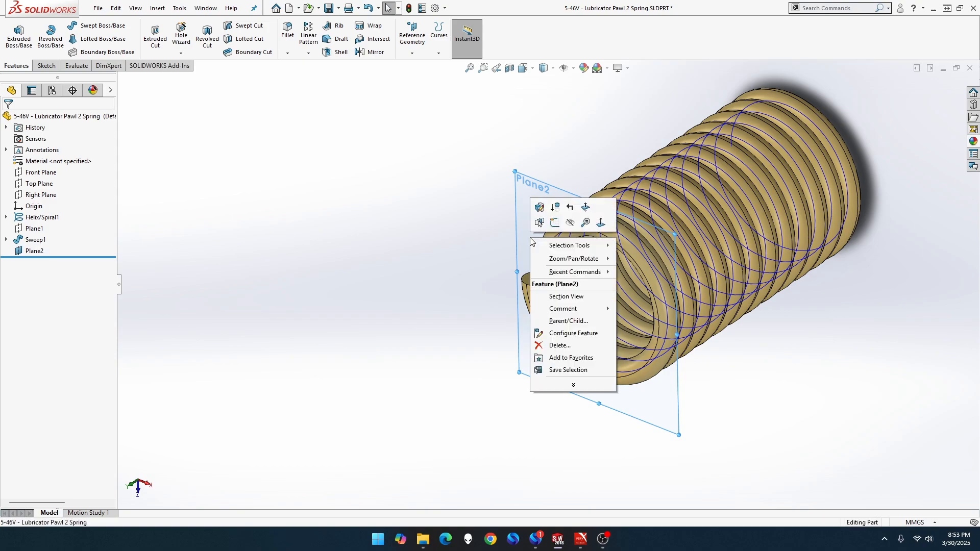
click(557, 225)
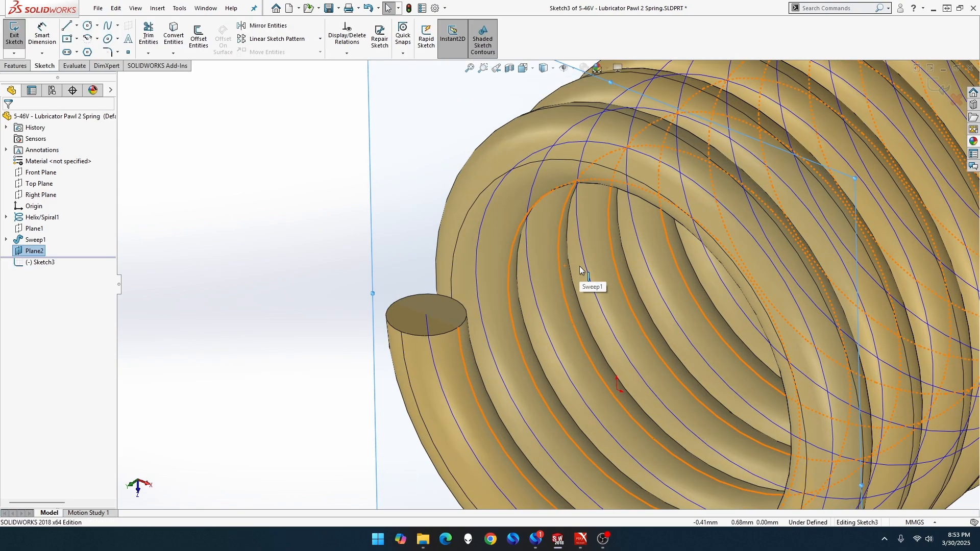
click(87, 38)
click(465, 322)
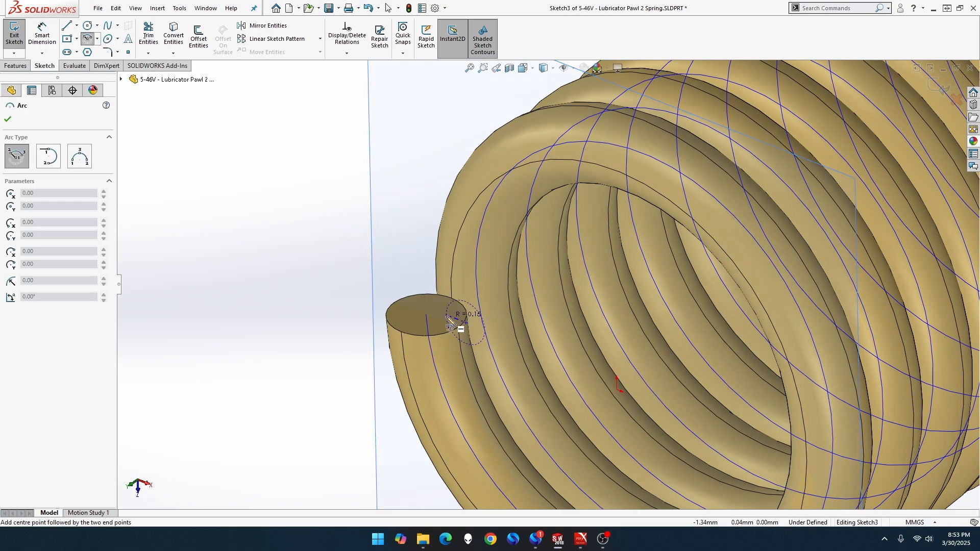
click(433, 324)
click(461, 280)
click(487, 323)
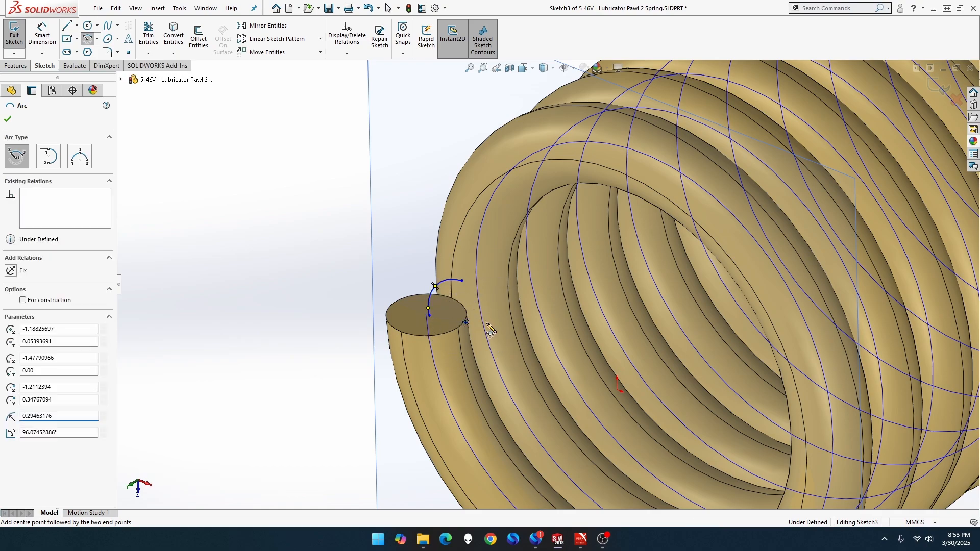
click(493, 293)
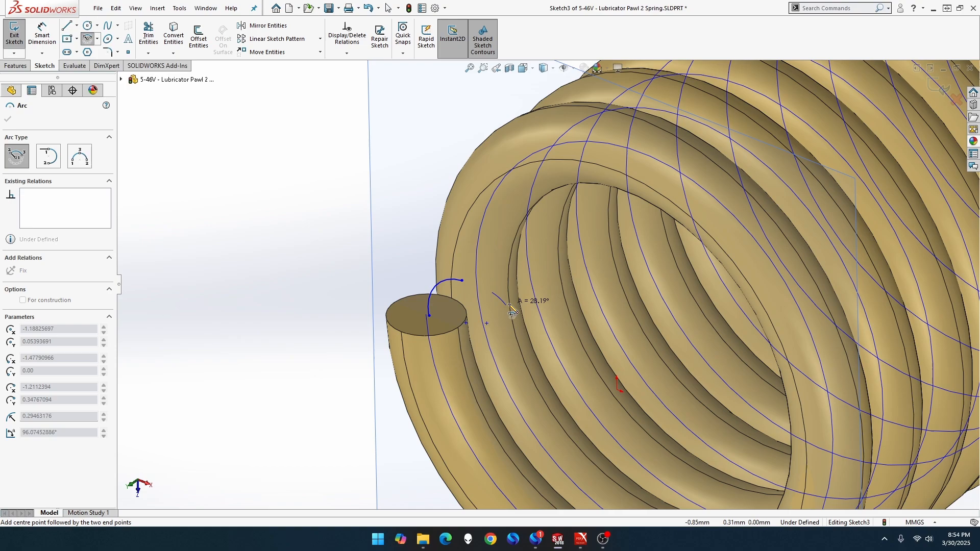
click(517, 335)
key(Escape)
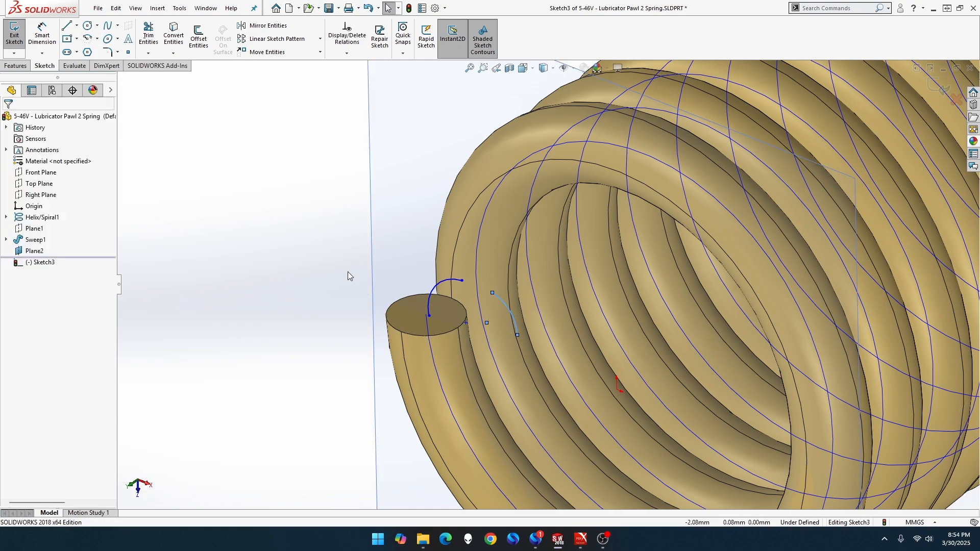
click(14, 37)
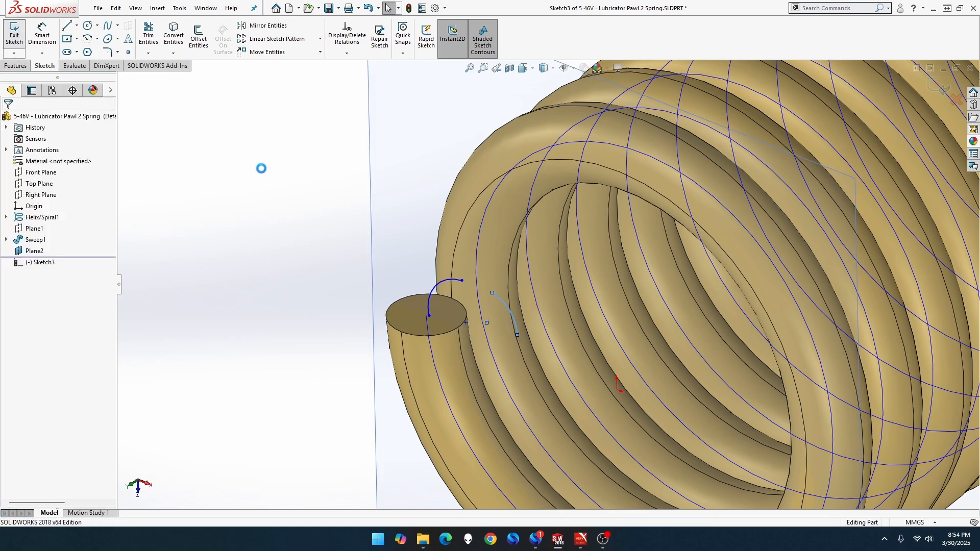
right_click(399, 216)
click(469, 201)
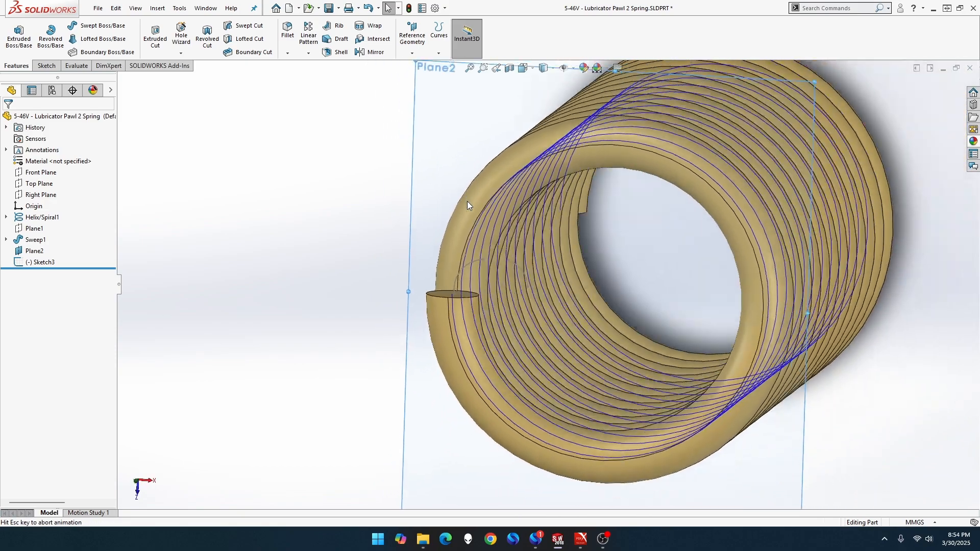
scroll(469, 260, down, 5)
scroll(467, 262, up, 2)
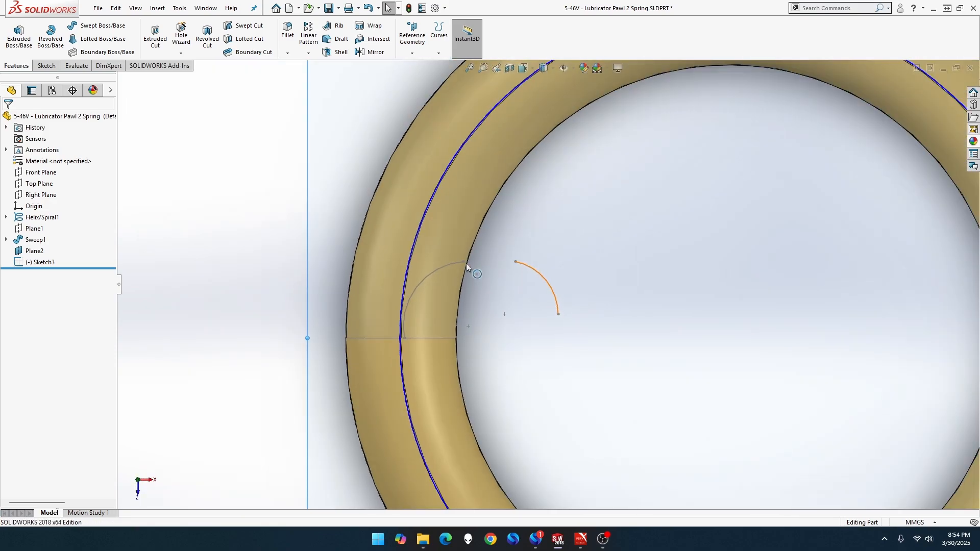
click(46, 65)
click(14, 34)
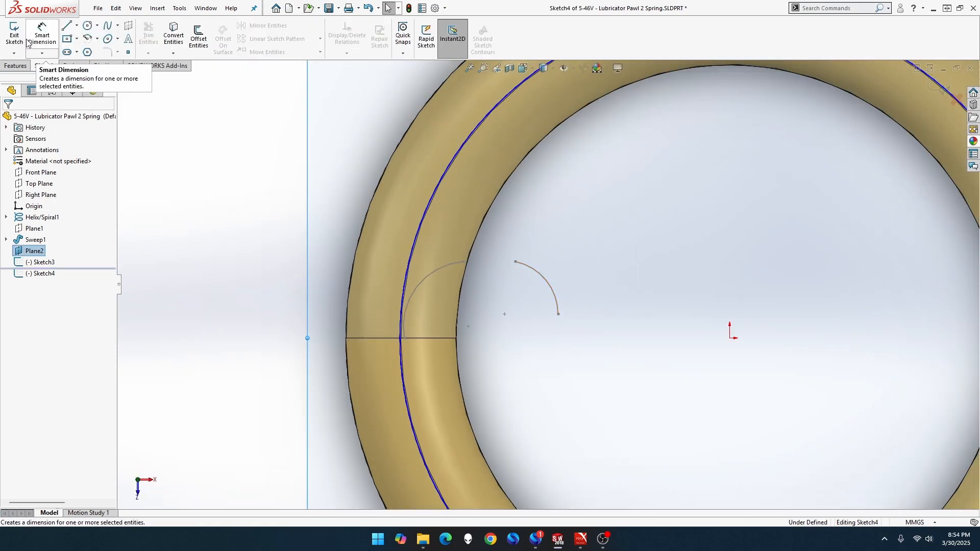
click(419, 281)
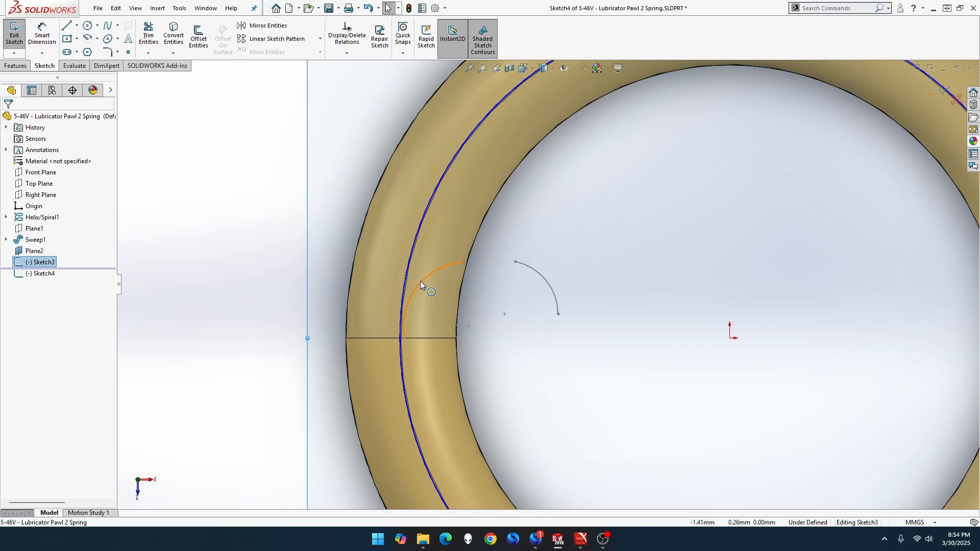
click(42, 35)
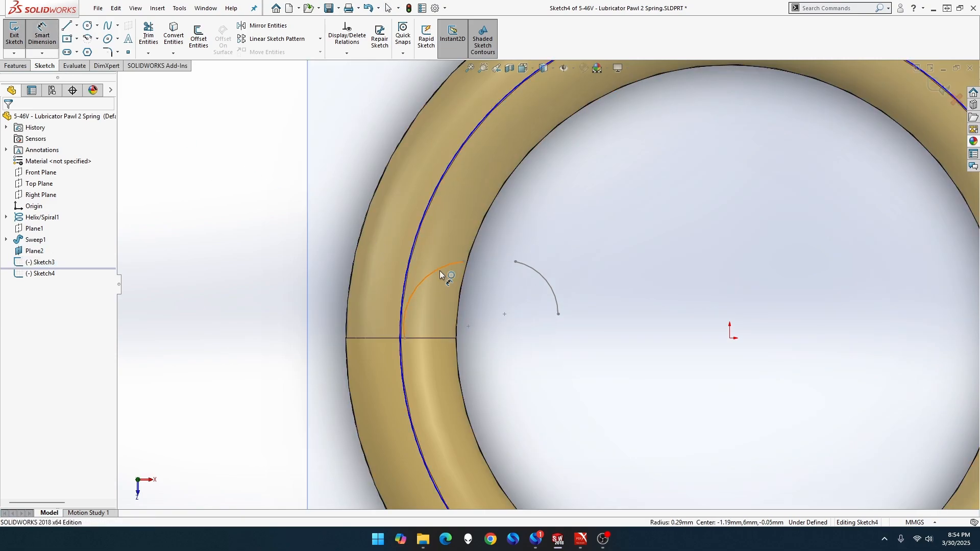
click(442, 275)
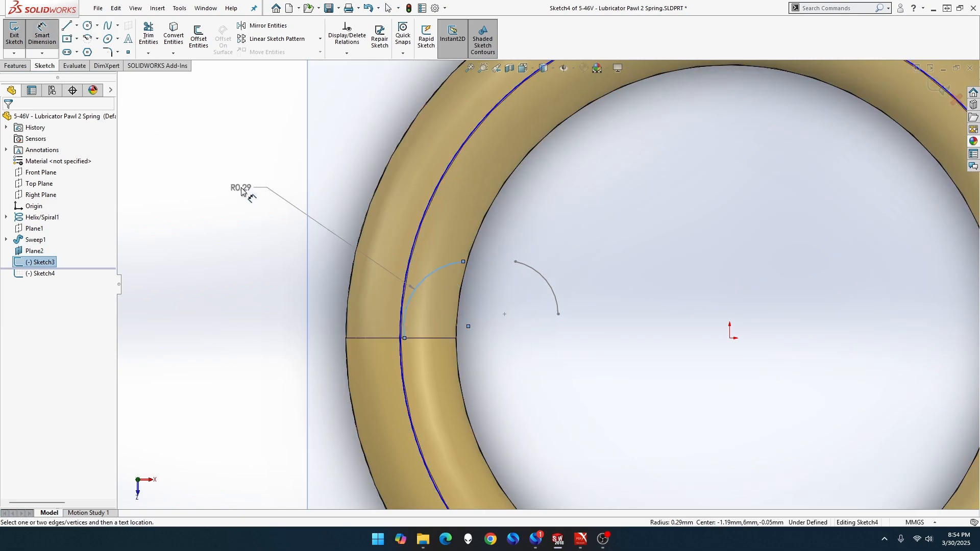
key(Escape)
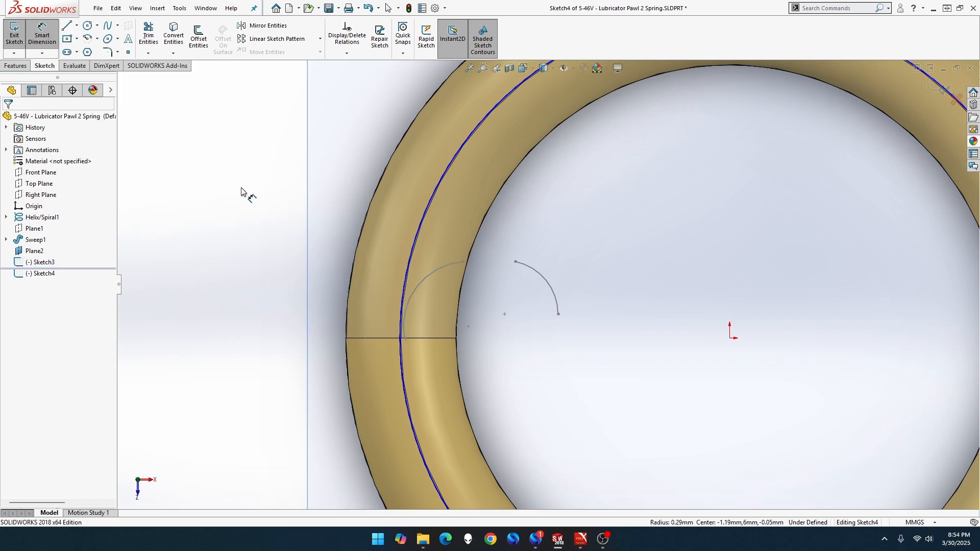
click(14, 35)
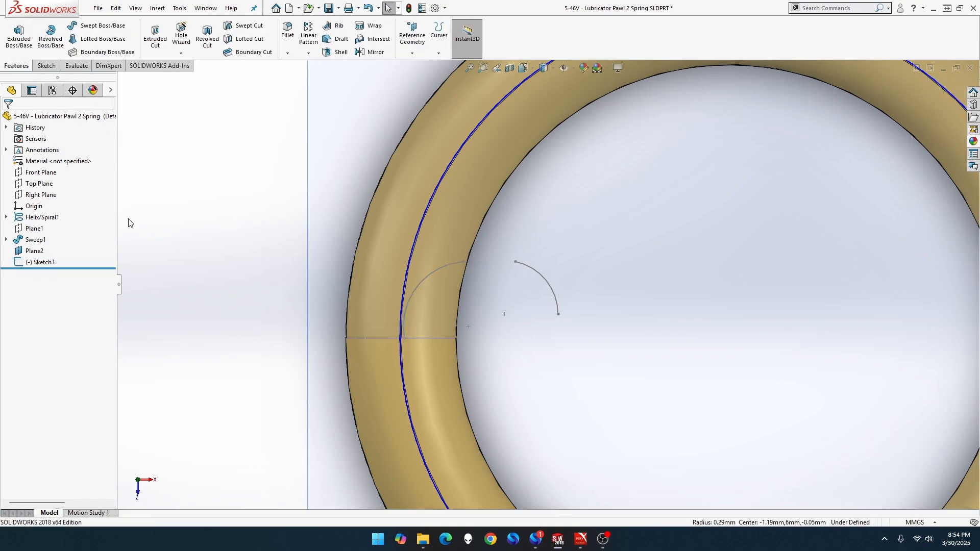
Reopen the two-arc sketch and make each arc's lower endpoint horizontal with its own centre point.
click(51, 262)
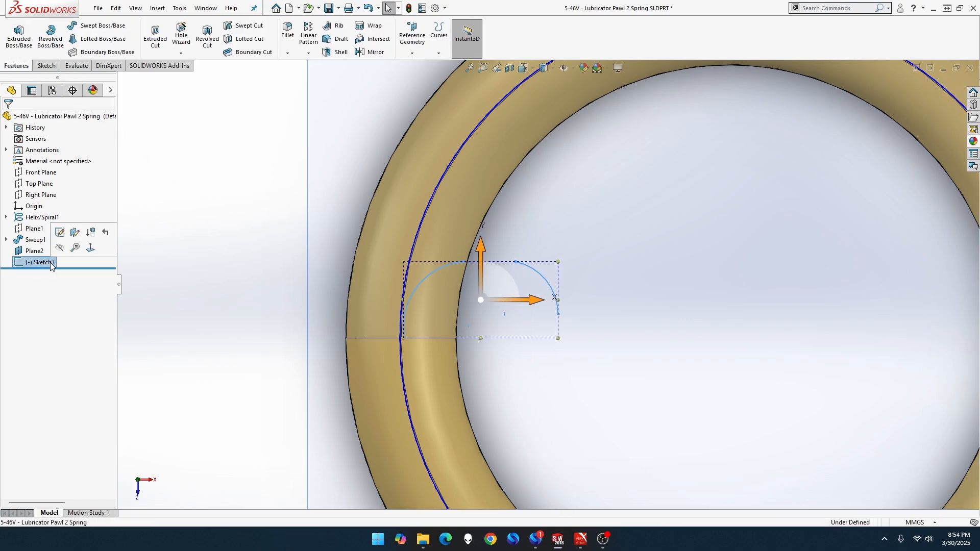
click(69, 231)
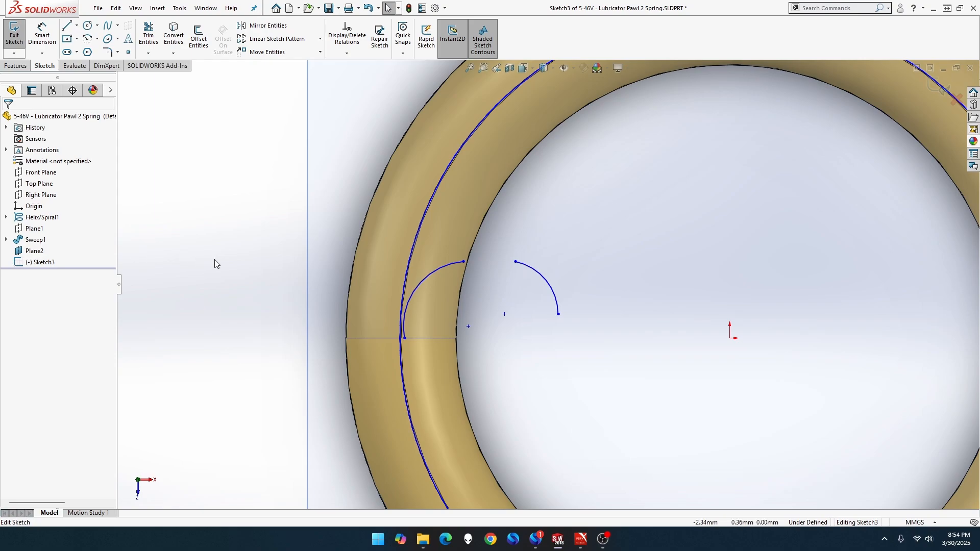
click(405, 339)
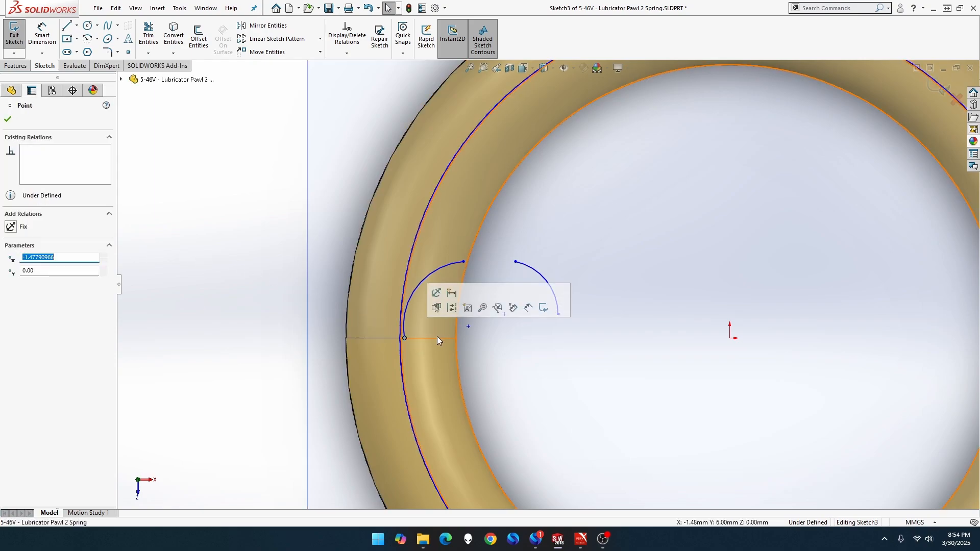
ctrl+click(468, 326)
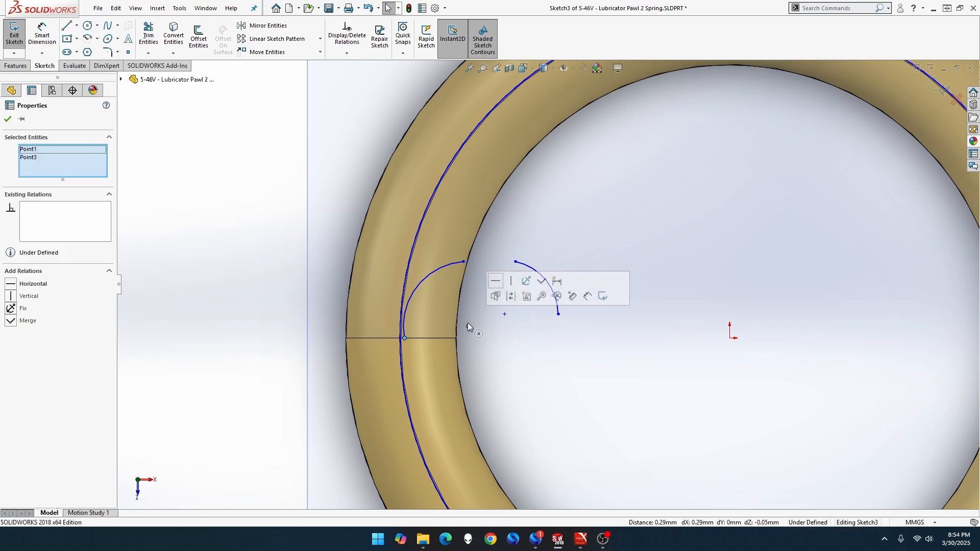
click(495, 281)
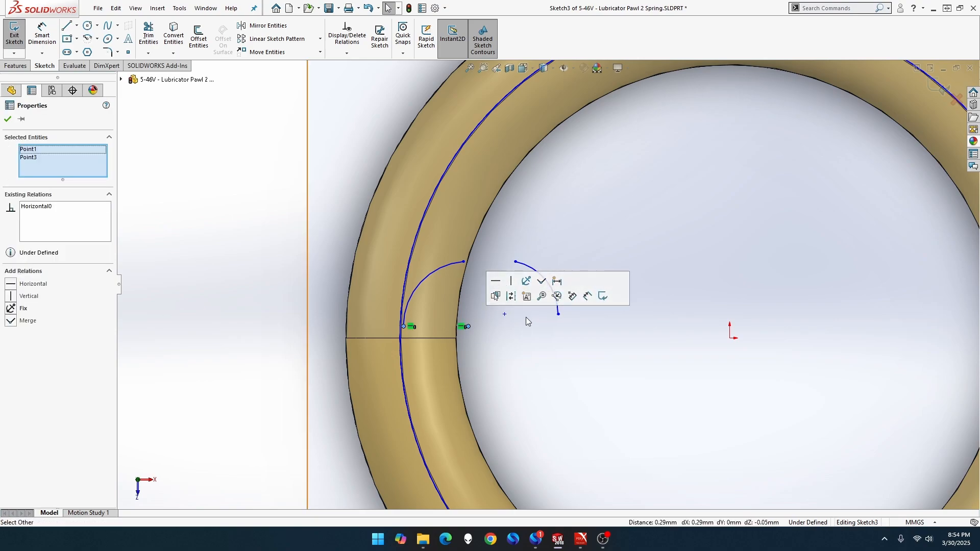
click(558, 315)
ctrl+click(505, 314)
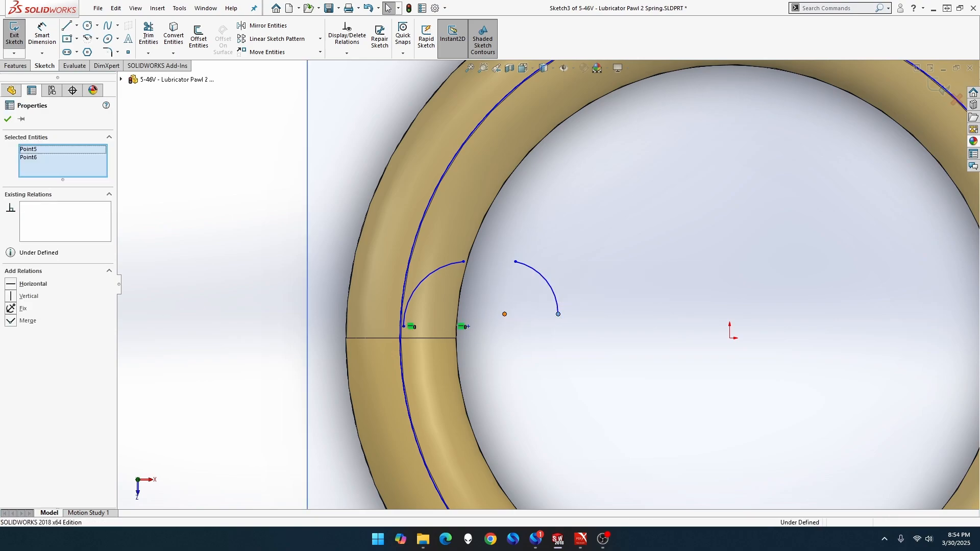
click(537, 275)
Merge the facing upper endpoints of the two arcs into one point.
click(463, 262)
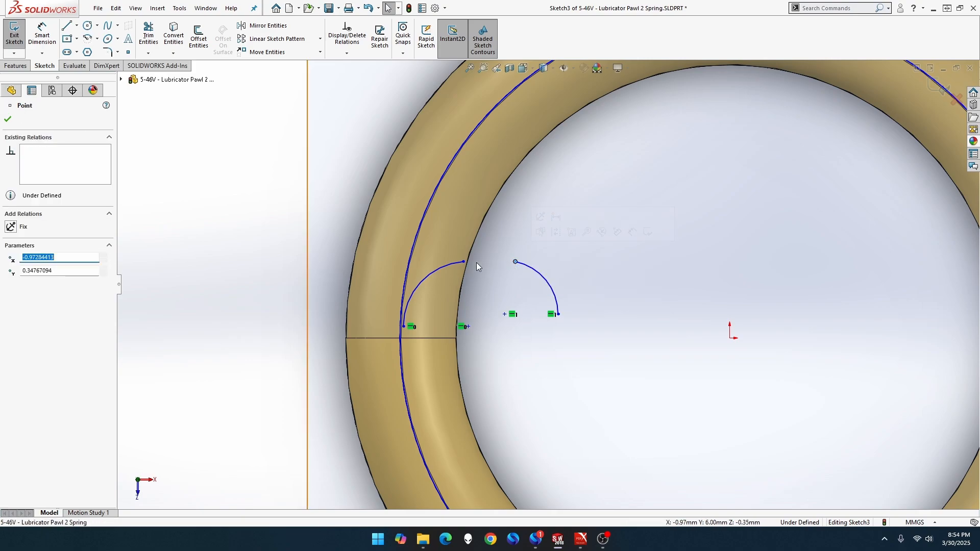
ctrl+click(464, 263)
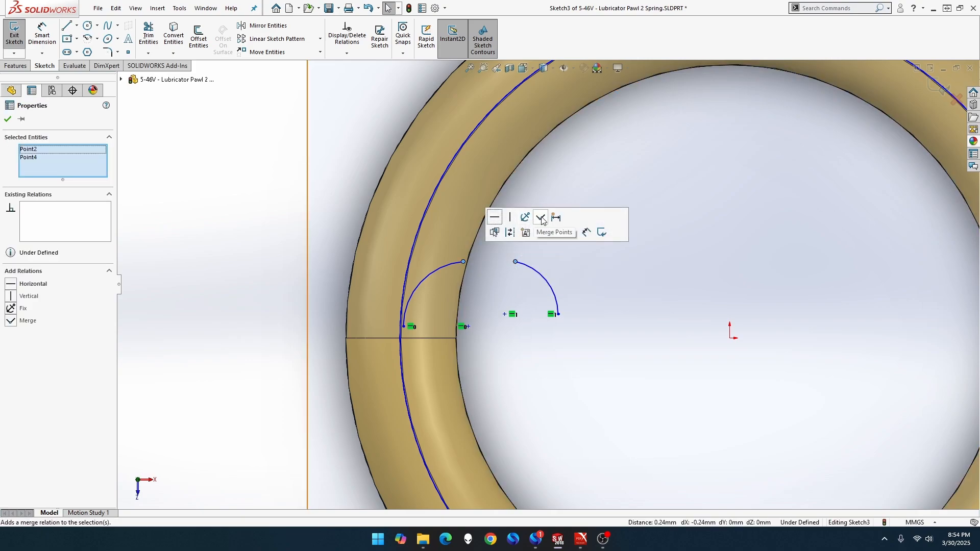
click(540, 218)
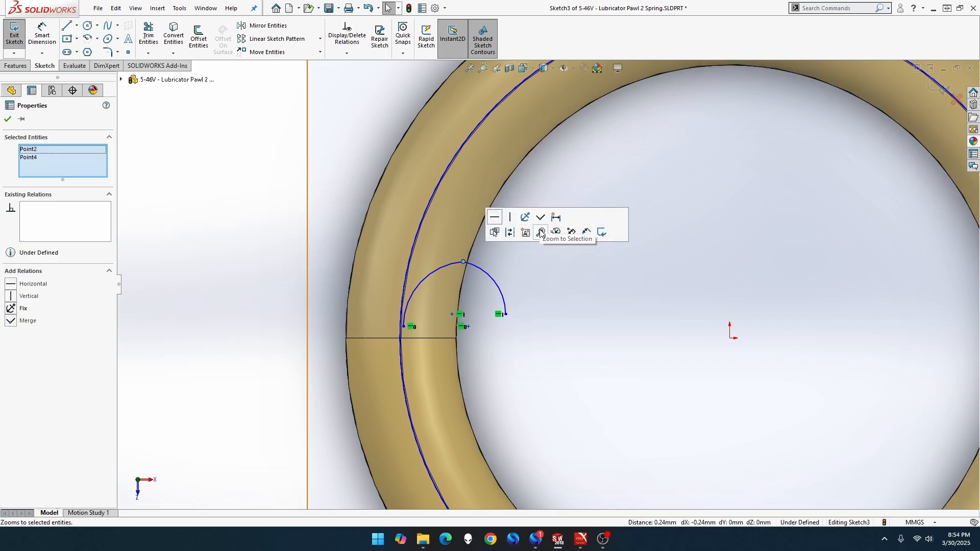
Make the two joined arcs tangent to each other and align their centre points vertically.
click(472, 266)
ctrl+click(445, 268)
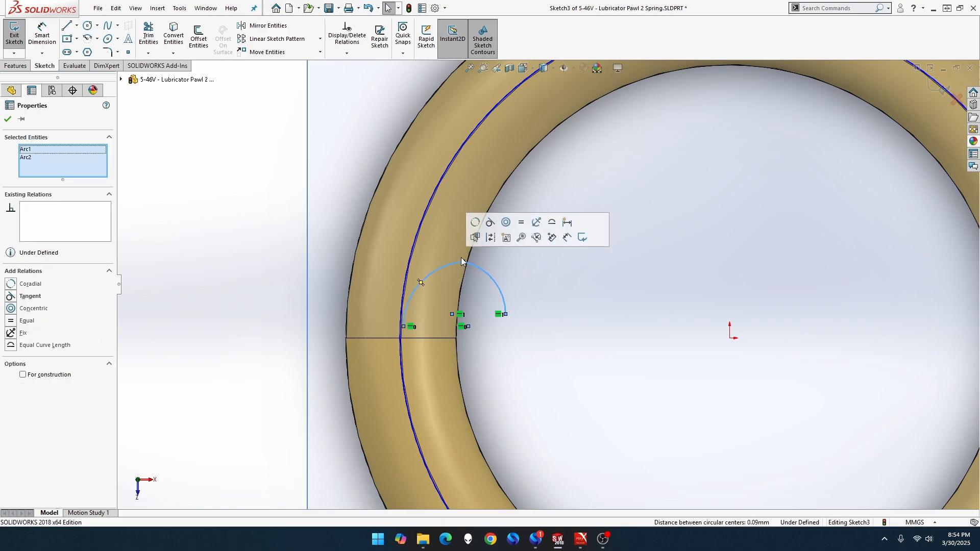
click(490, 222)
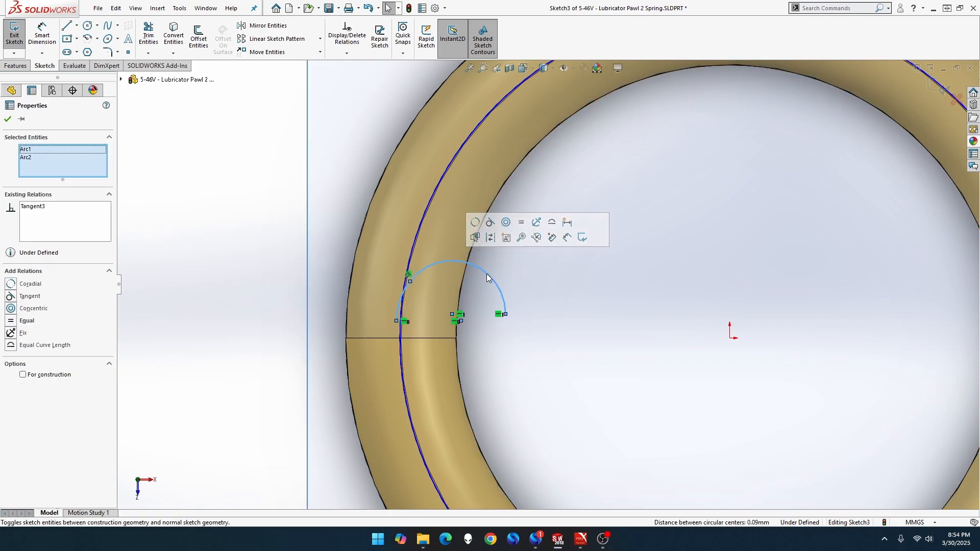
click(452, 315)
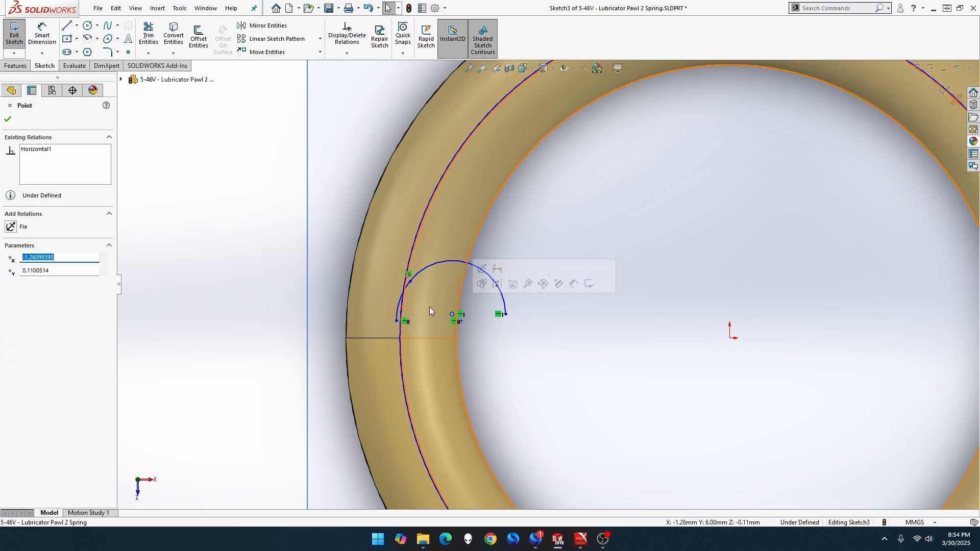
ctrl+click(460, 320)
click(506, 275)
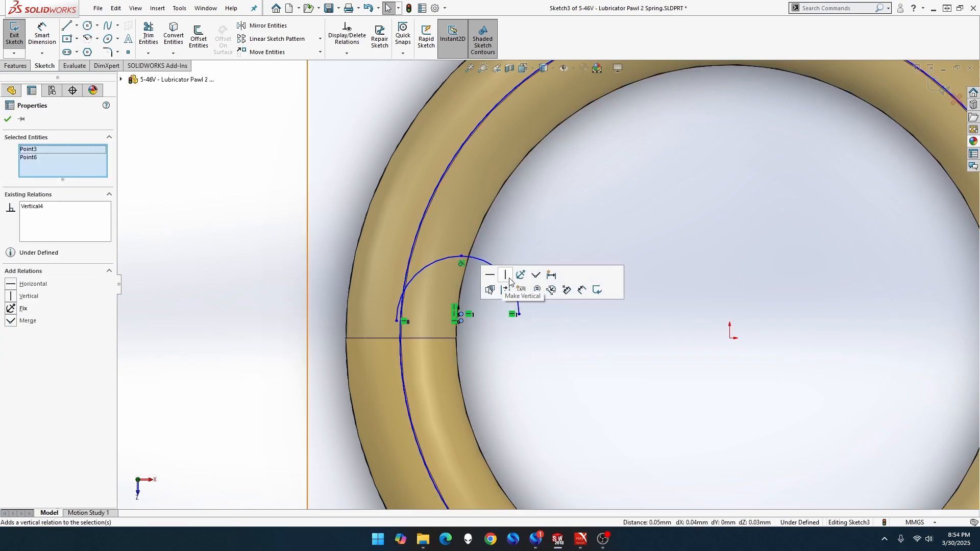
Reshape the tangent arcs by moving the inner arc's free endpoint upward, away from the wire's end face.
click(518, 315)
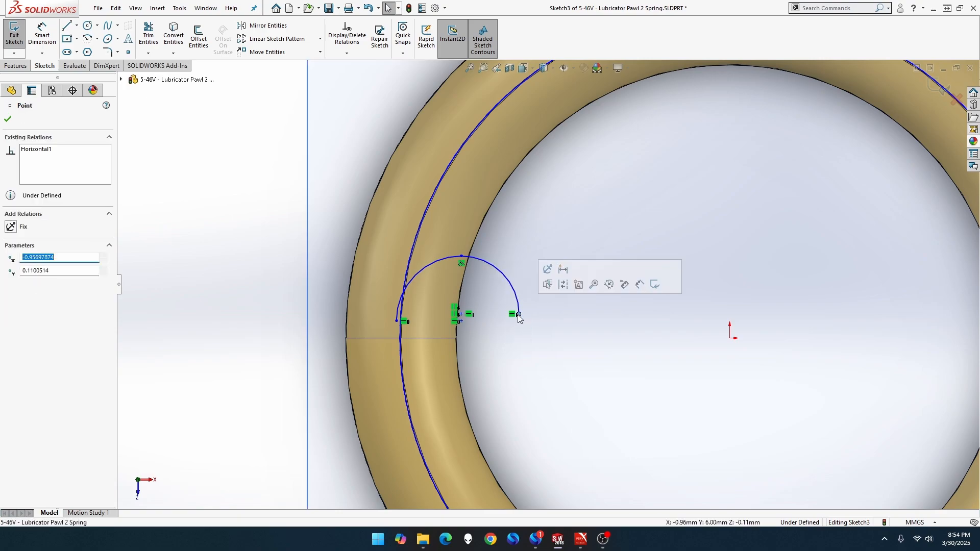
drag(518, 316, 514, 283)
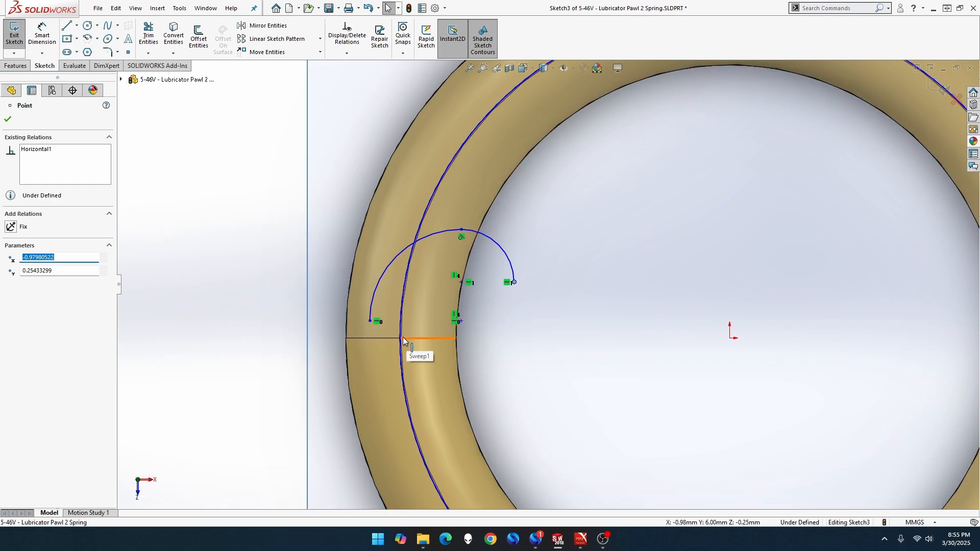
mouse_move(401, 338)
middle_down()
mouse_move(420, 346)
mouse_move(405, 330)
middle_up()
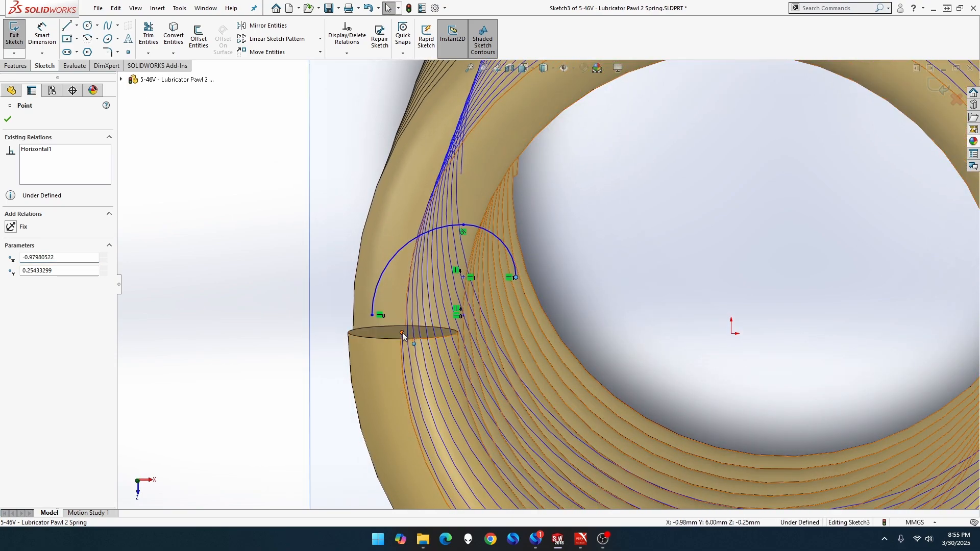
key(Escape)
click(373, 315)
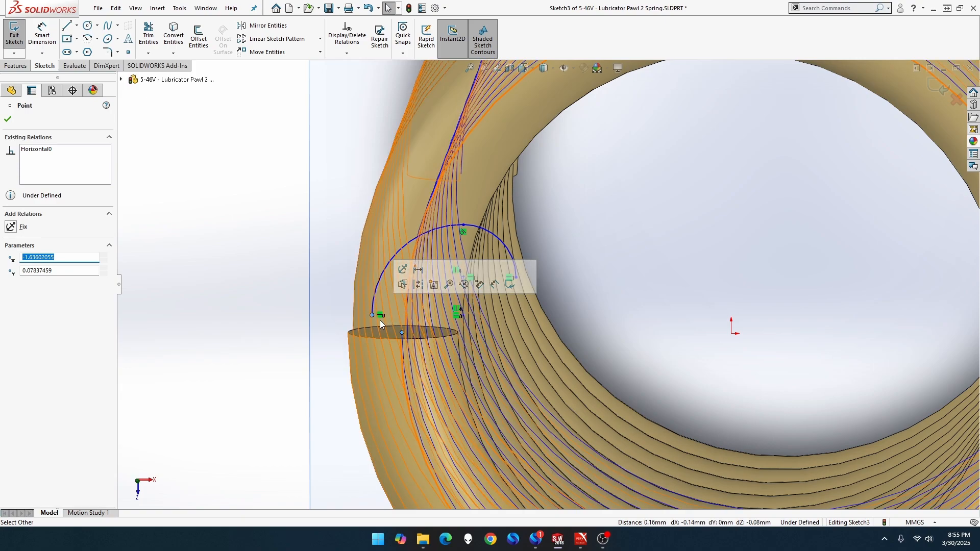
Dimension the outer arc, the one starting near the wire's end, with a radius of 1 mm.
click(32, 38)
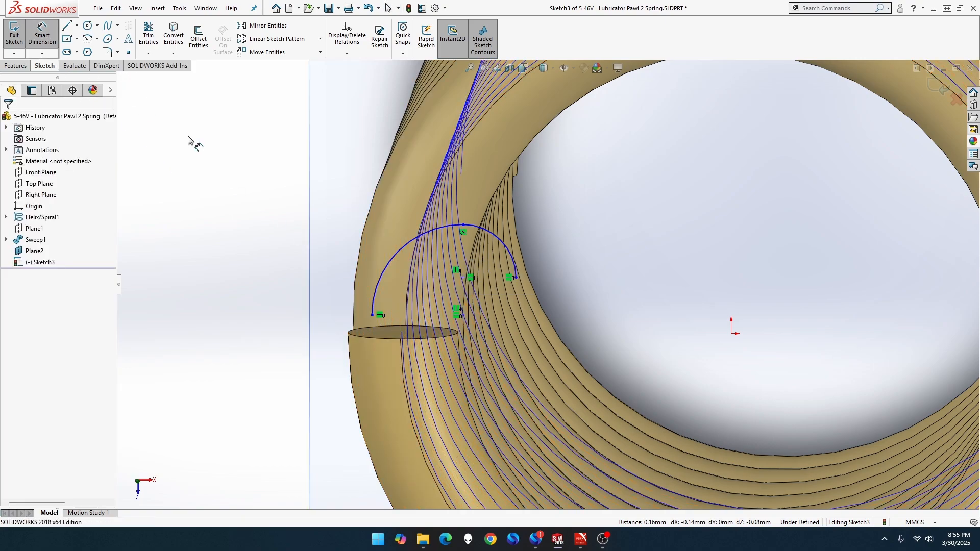
click(388, 262)
click(295, 177)
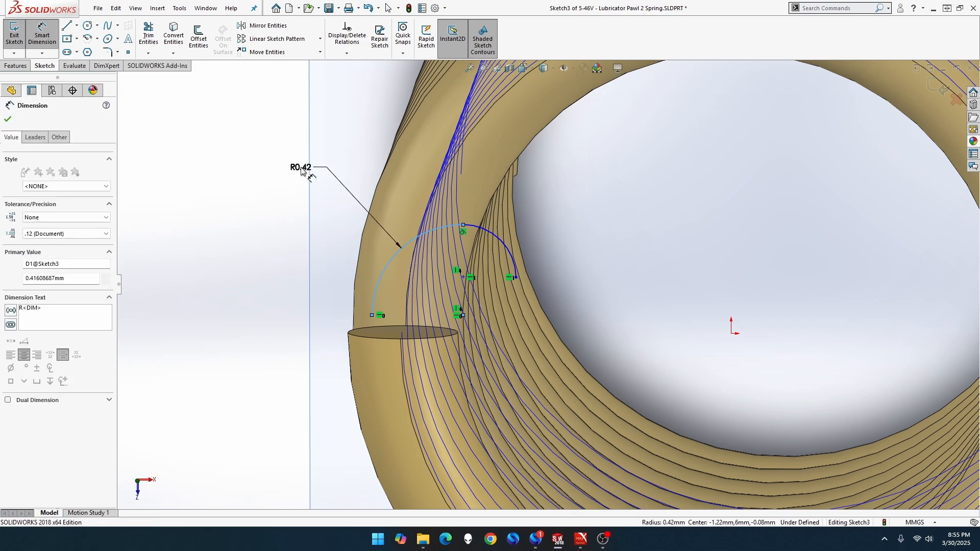
text(1)
key(Return)
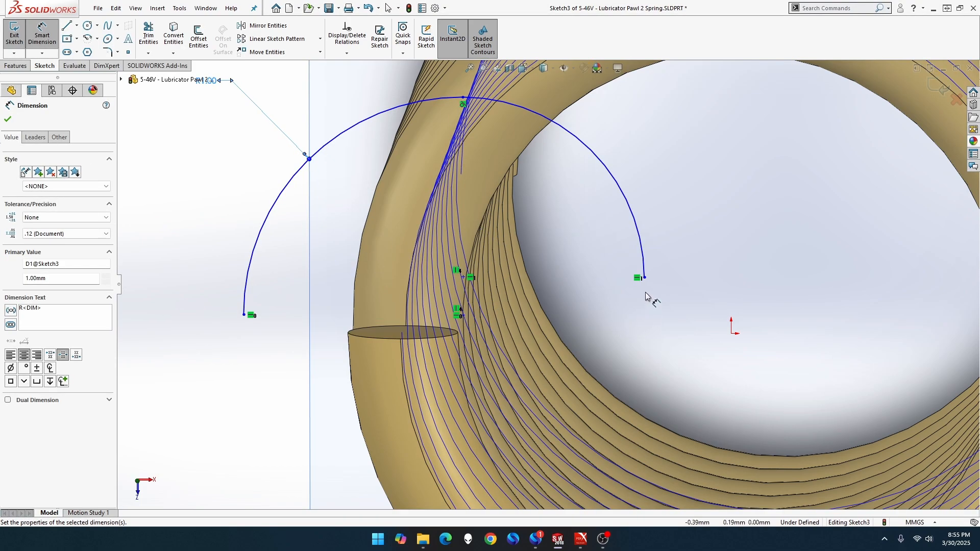
click(644, 277)
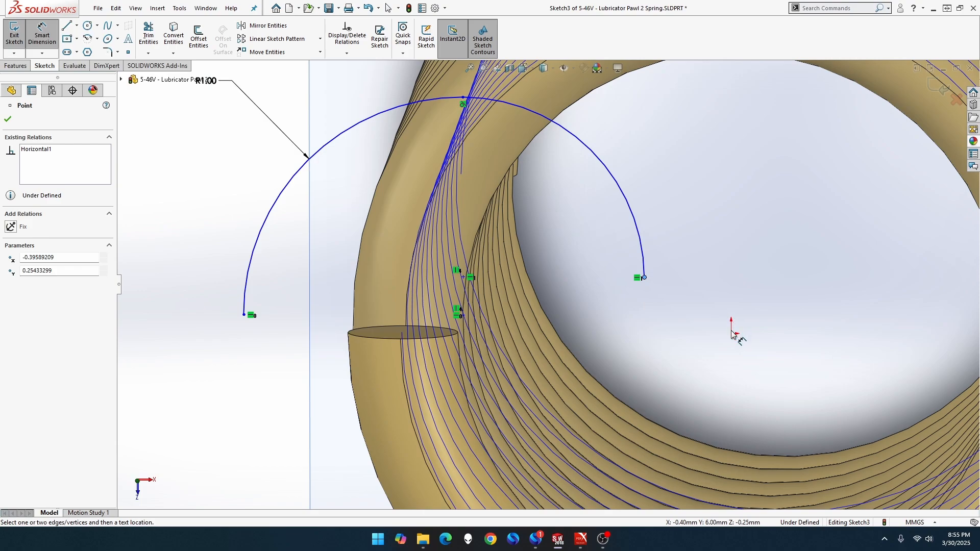
key(Escape)
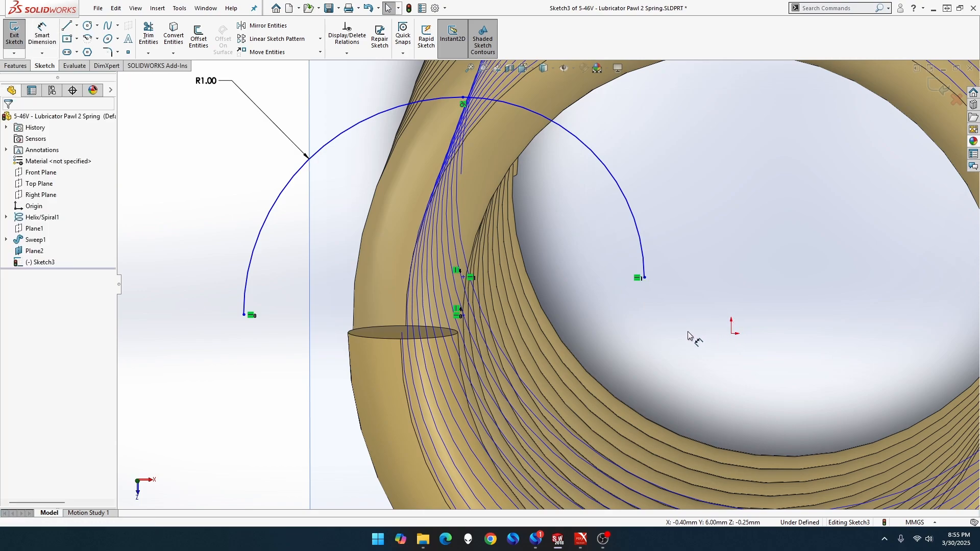
click(733, 337)
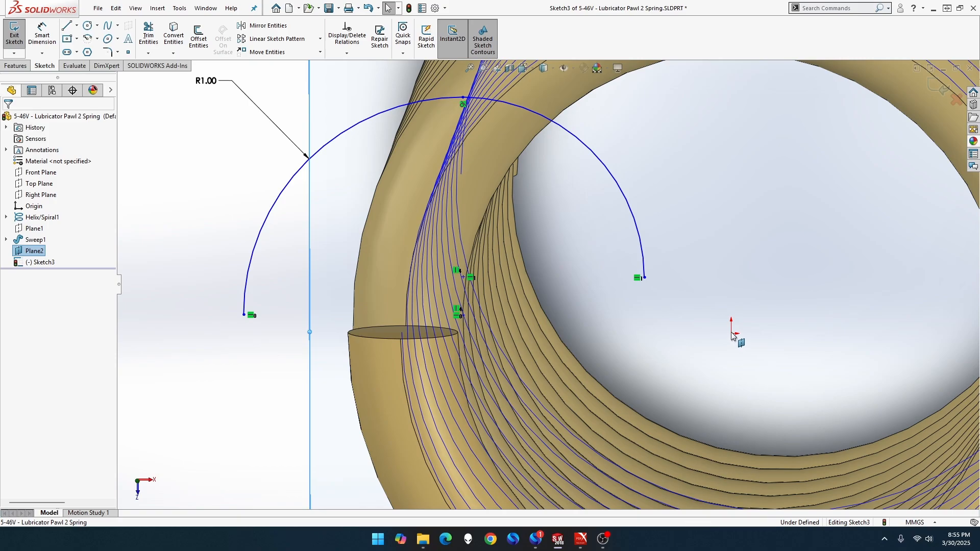
middle_drag(730, 339, 703, 334)
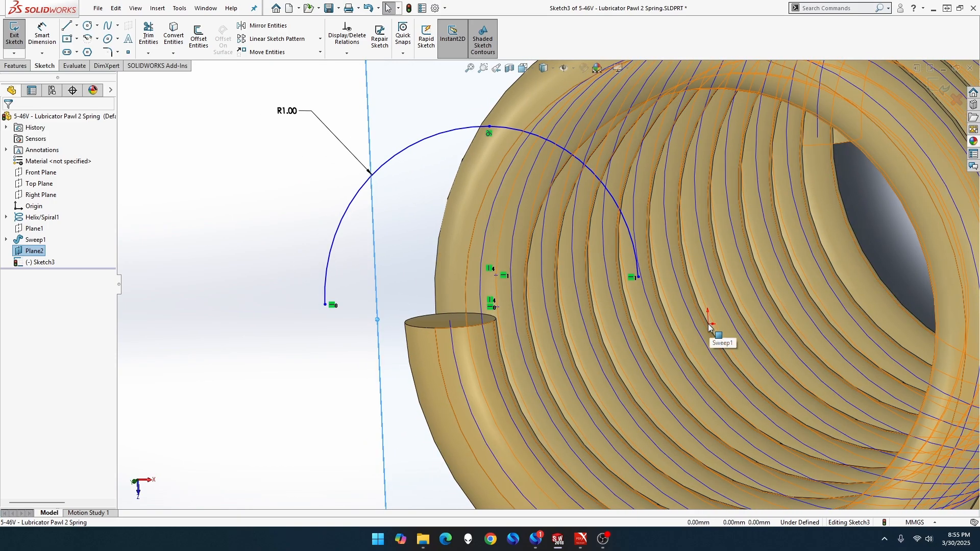
click(708, 325)
middle_drag(696, 339, 733, 335)
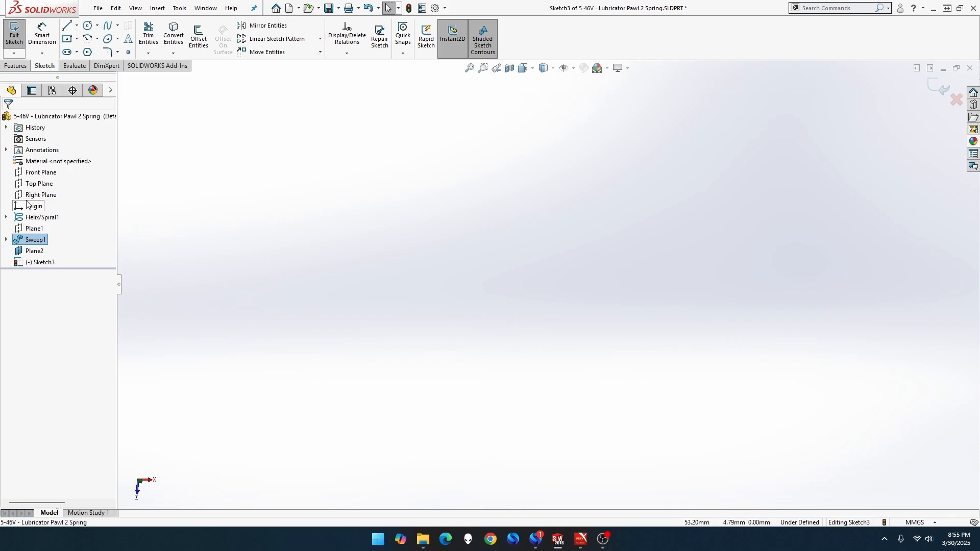
Close the arc sketch, view it face-on, reopen it and make the inner arc's free endpoint vertical with the origin.
click(10, 43)
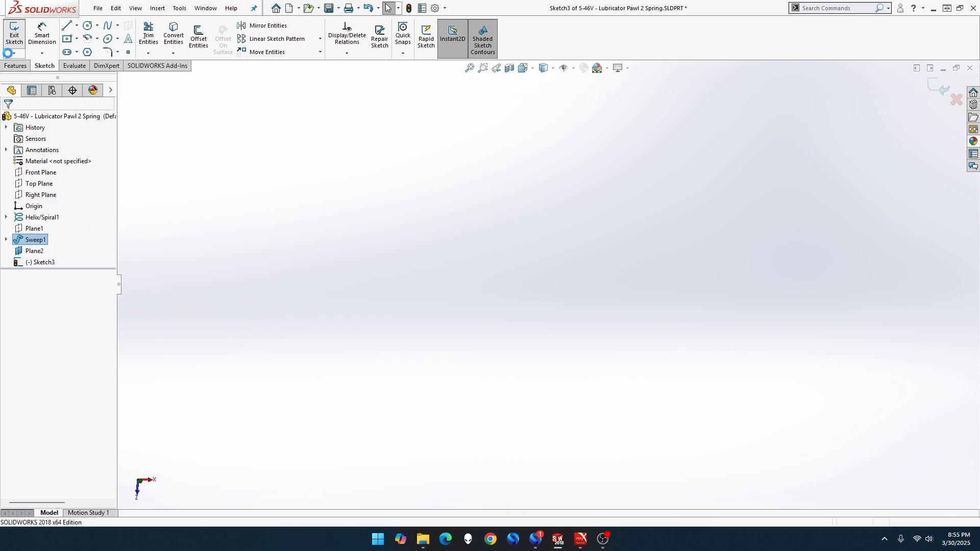
click(47, 262)
click(78, 248)
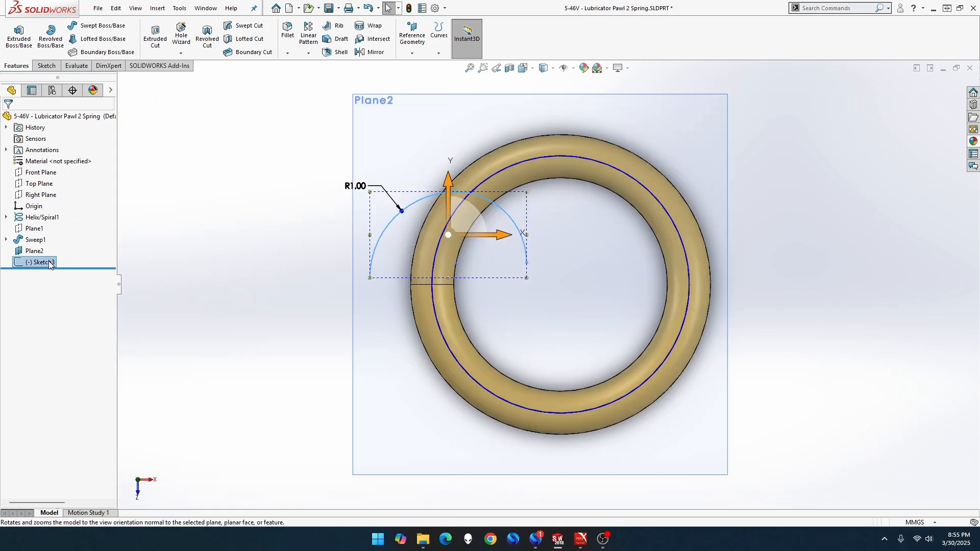
right_click(47, 263)
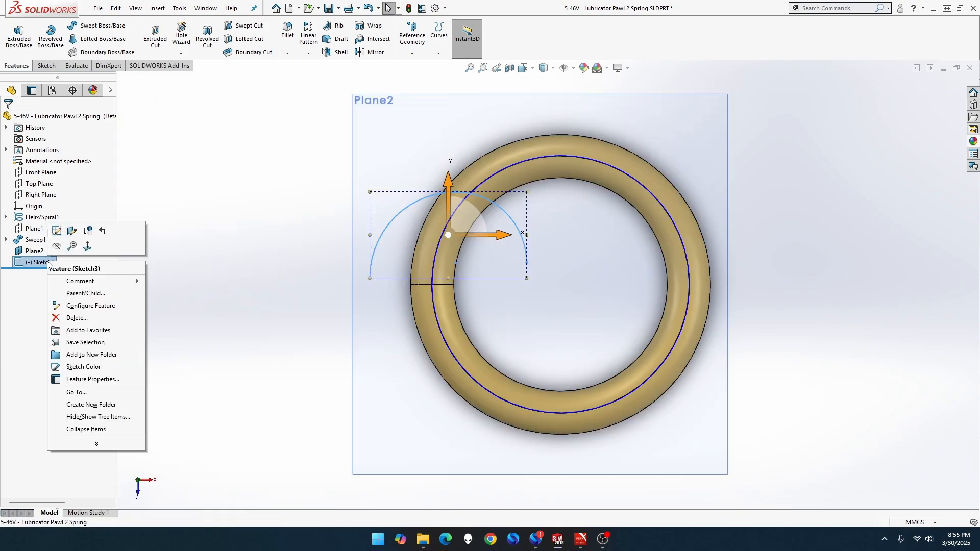
click(60, 236)
scroll(546, 287, down, 3)
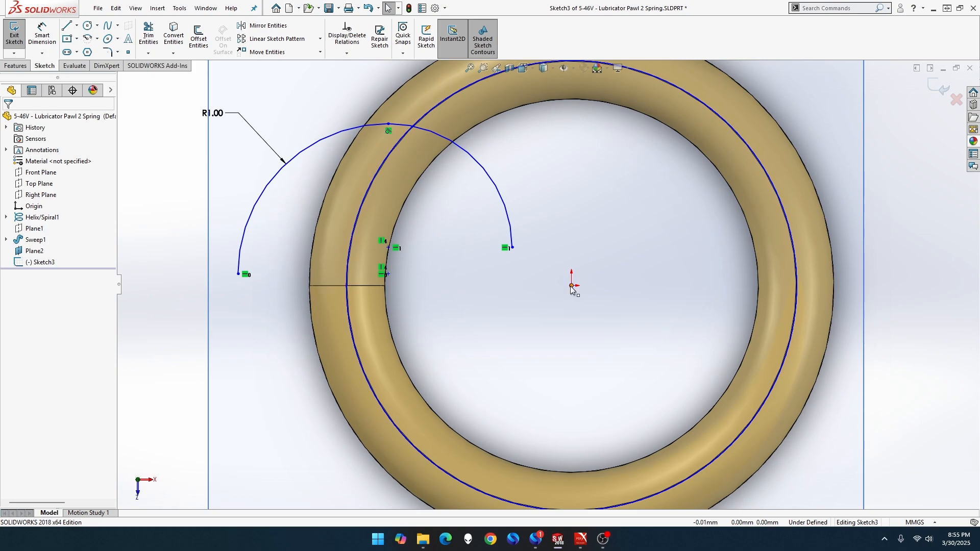
click(572, 285)
ctrl+click(512, 248)
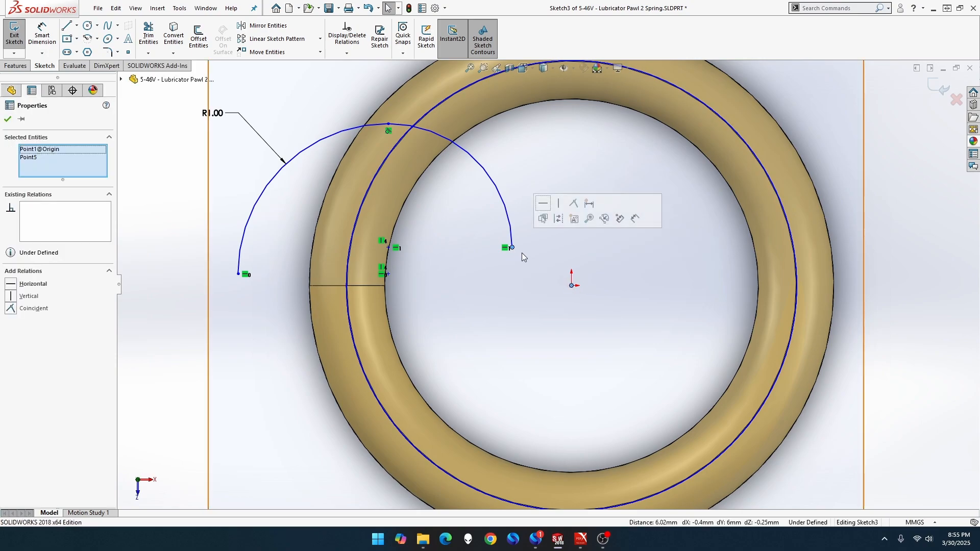
click(558, 203)
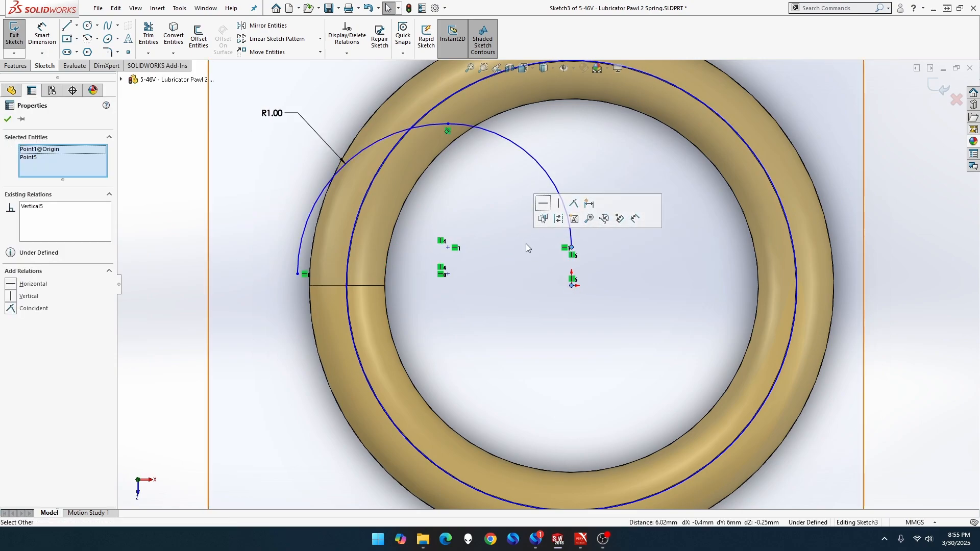
Dimension the inner arc with a radius of 0.5 mm.
click(42, 35)
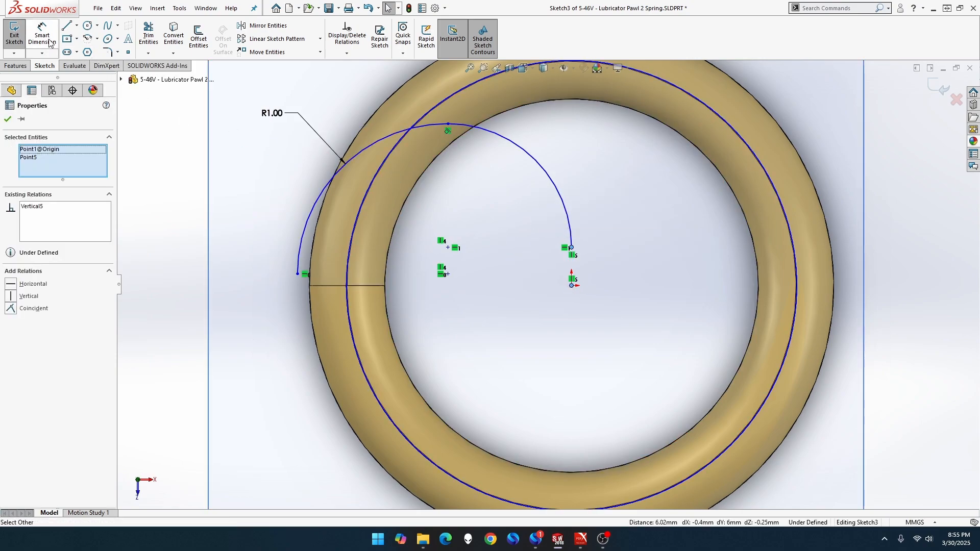
click(523, 153)
click(533, 132)
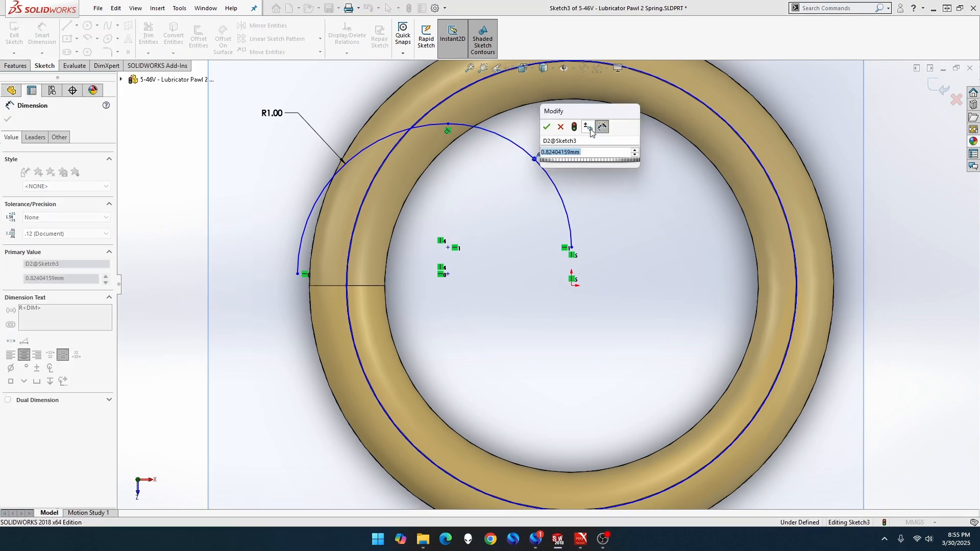
text(0.5)
key(Return)
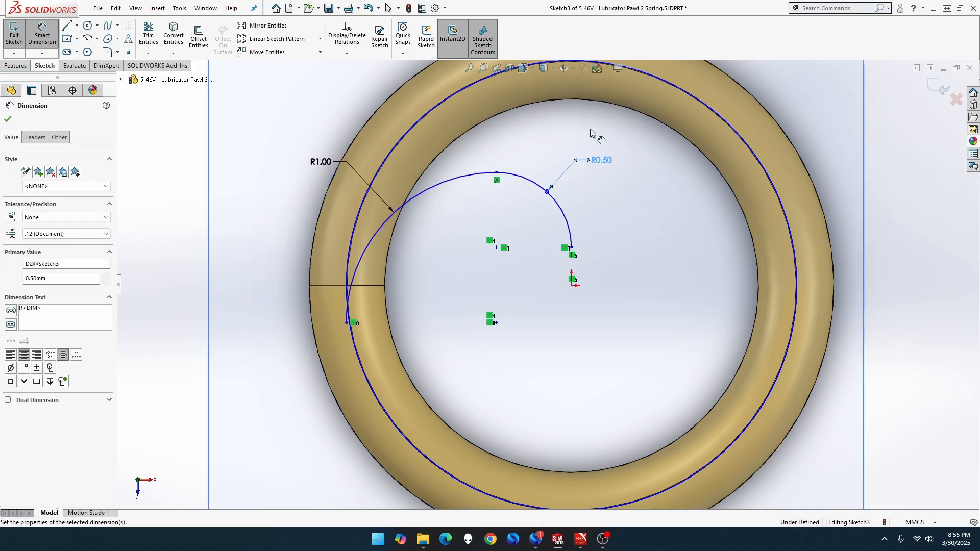
key(Escape)
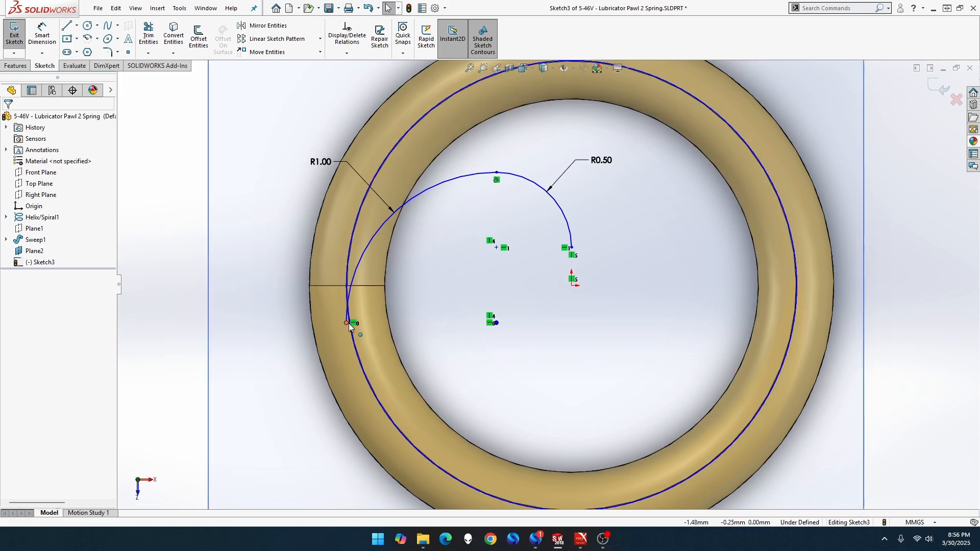
Make the 1 mm arc's free endpoint horizontal with the origin.
click(347, 323)
ctrl+click(576, 289)
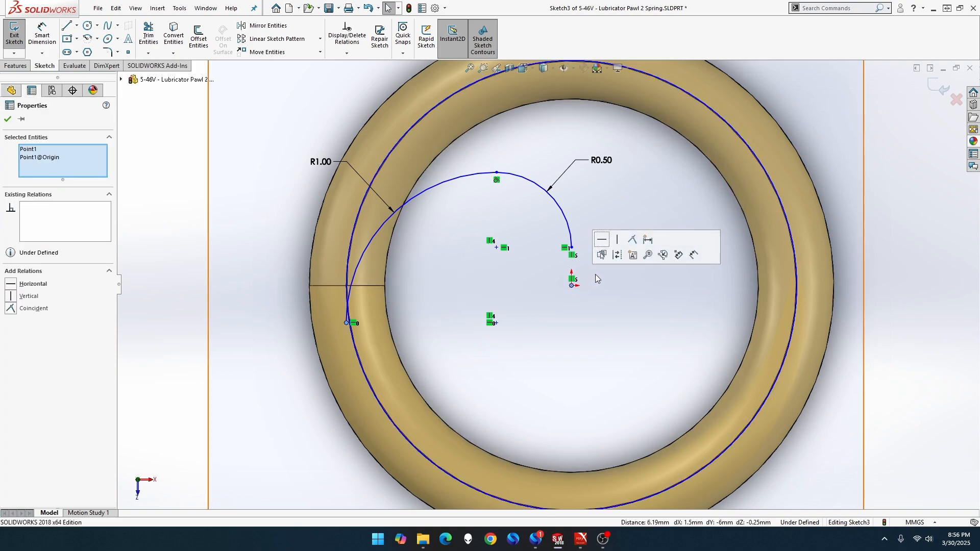
click(603, 240)
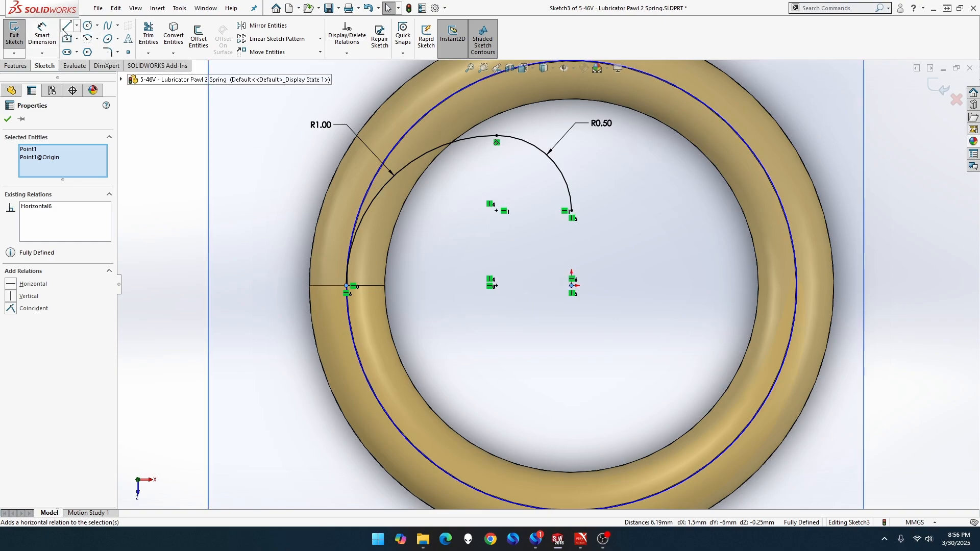
Draw a vertical line down from the 0.5 mm arc's free endpoint, set its length to 0.1 mm and close the sketch.
key(l)
click(571, 210)
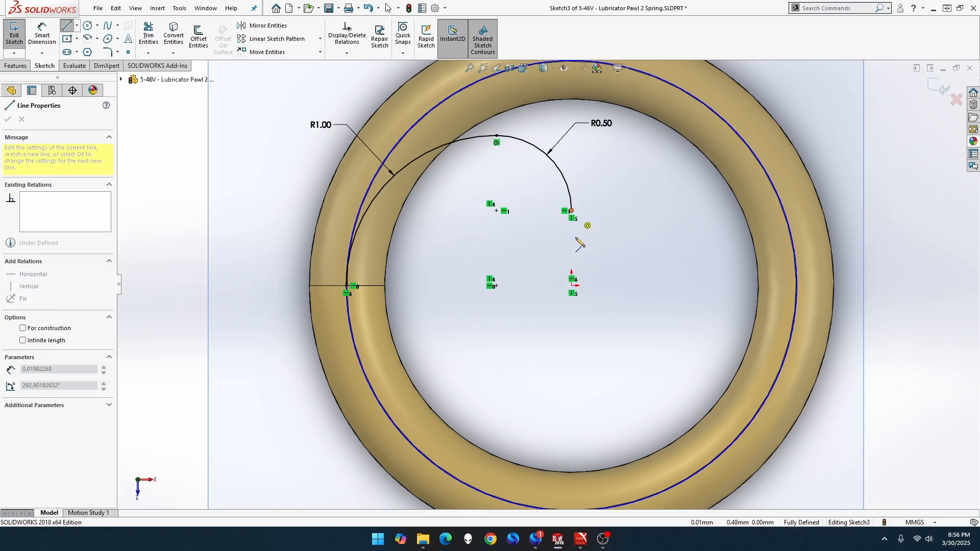
click(572, 246)
click(49, 33)
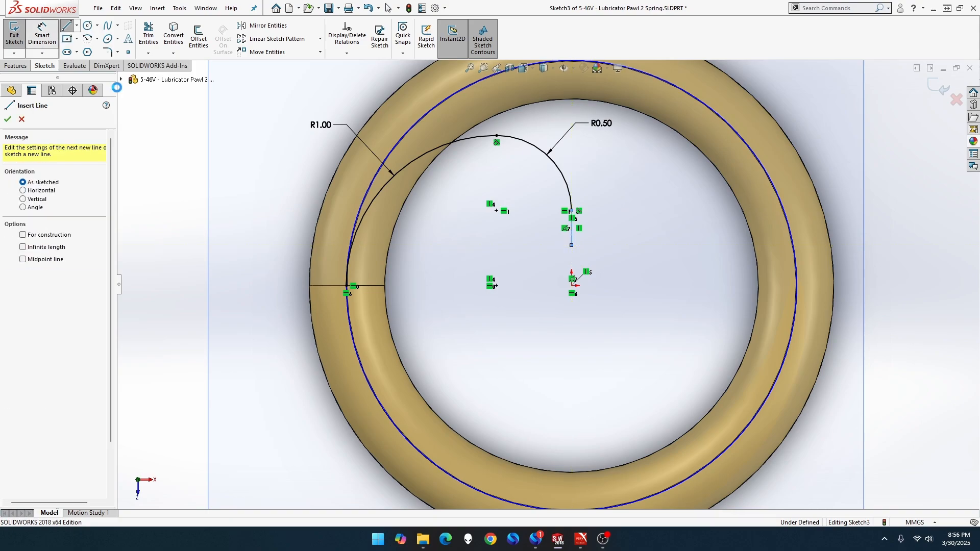
click(573, 238)
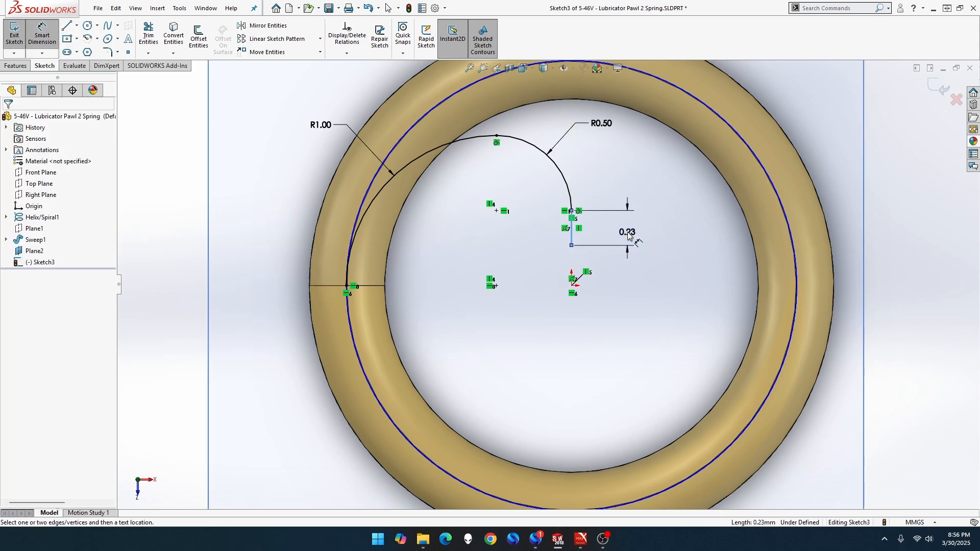
click(627, 233)
text(0.1)
key(Return)
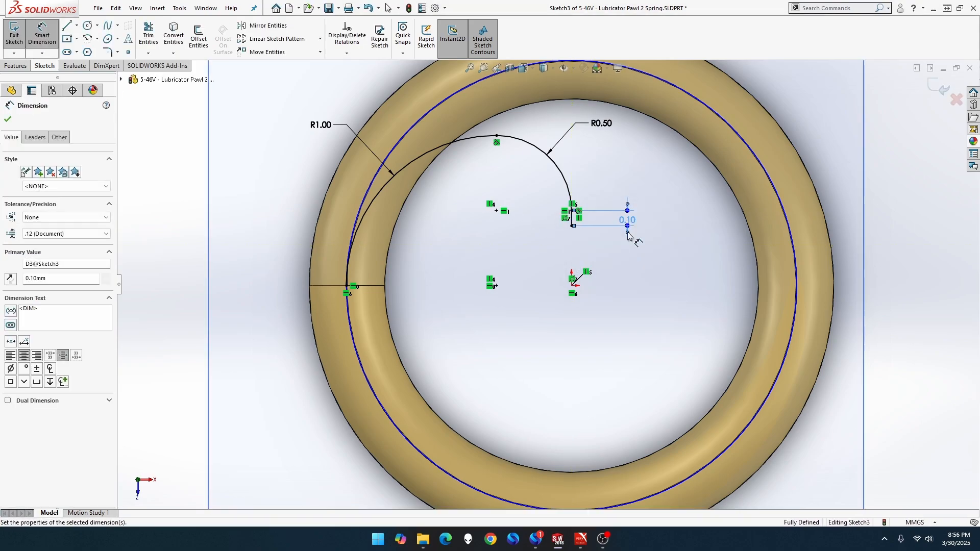
click(14, 36)
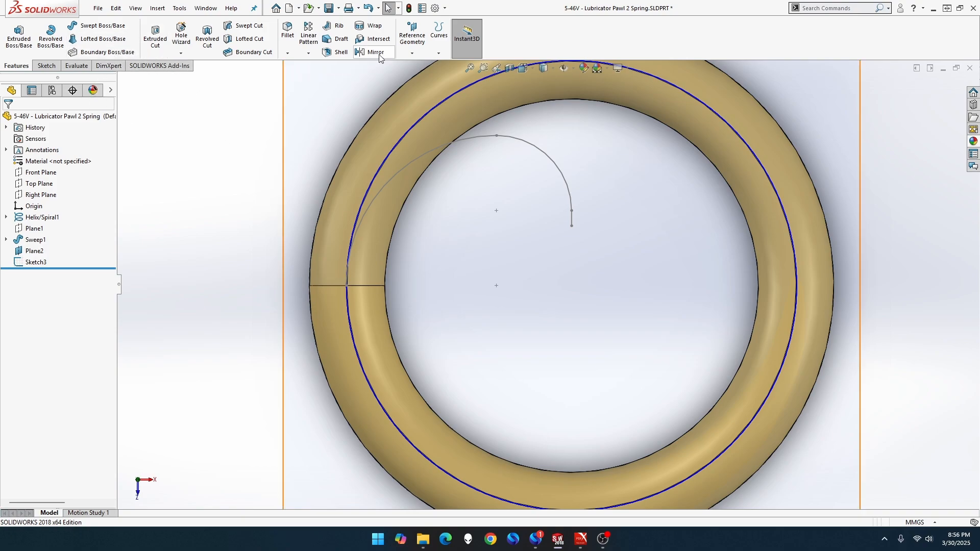
Create a reference plane through the short line's free endpoint parallel to the Right Plane, and hide Plane2.
click(411, 54)
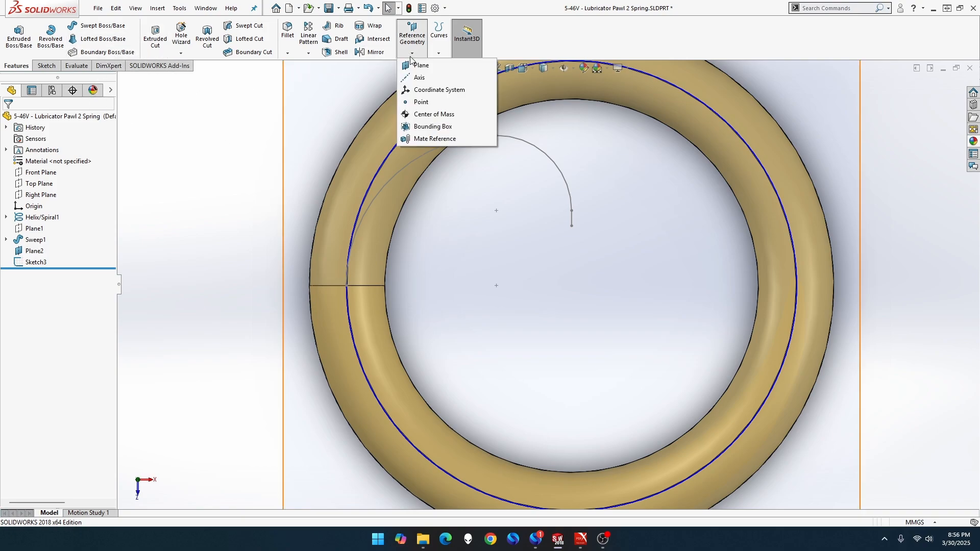
click(417, 65)
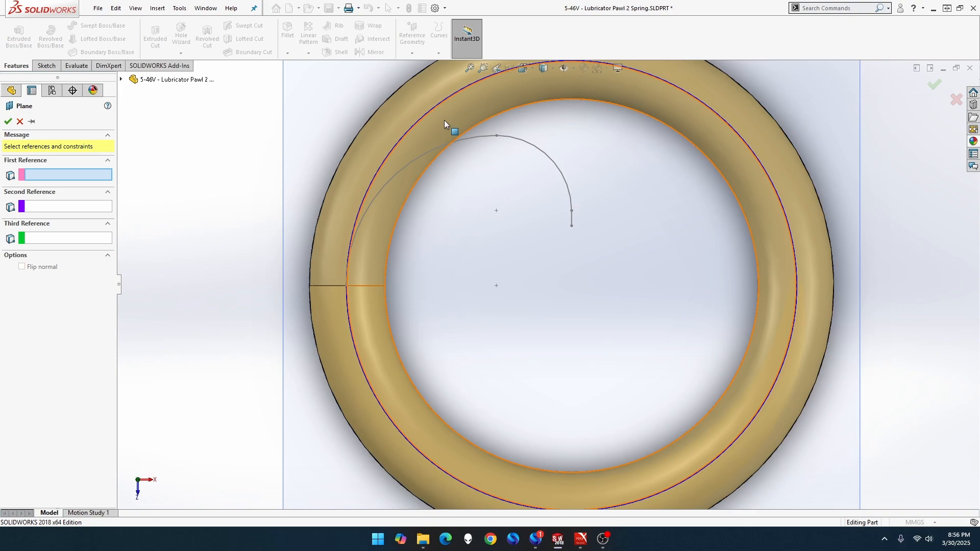
click(572, 227)
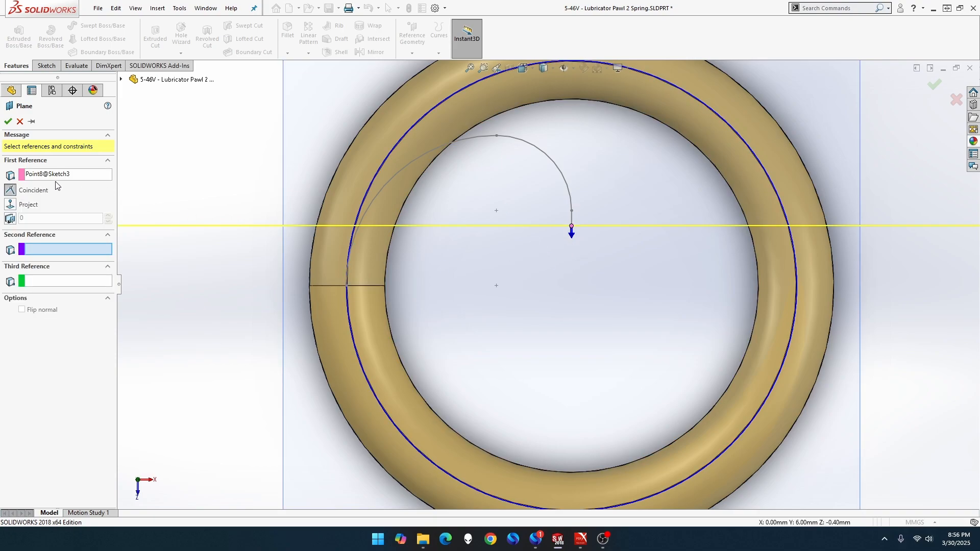
click(122, 80)
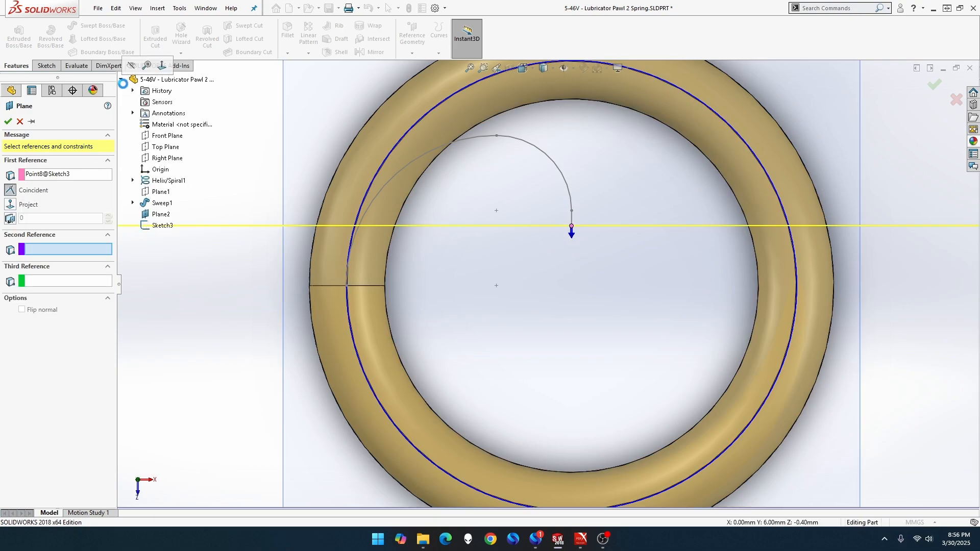
click(162, 159)
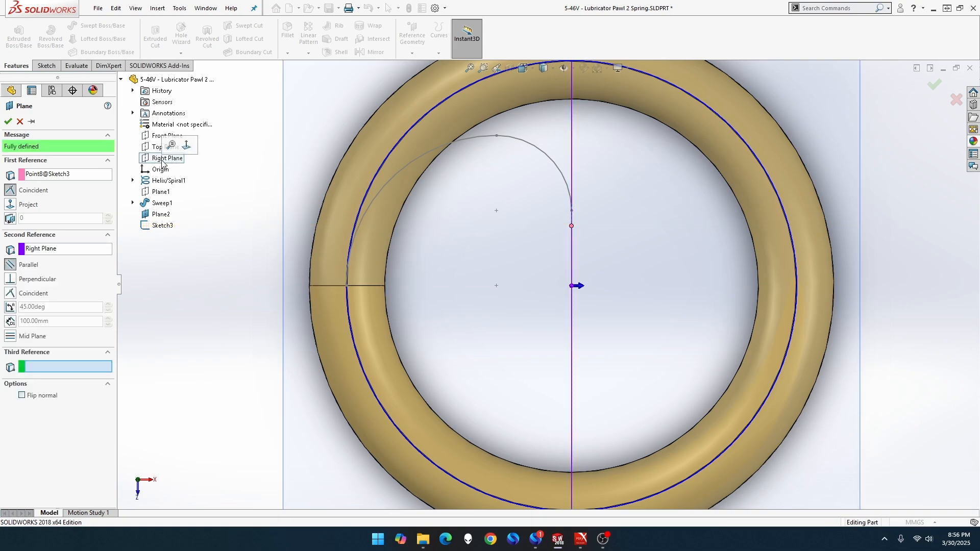
click(8, 121)
middle_drag(236, 228, 305, 180)
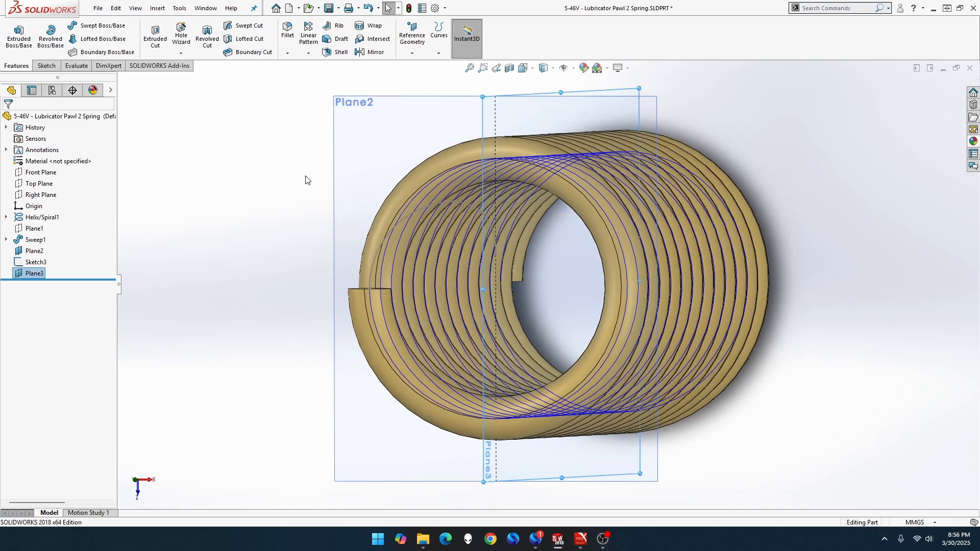
right_click(355, 151)
click(394, 133)
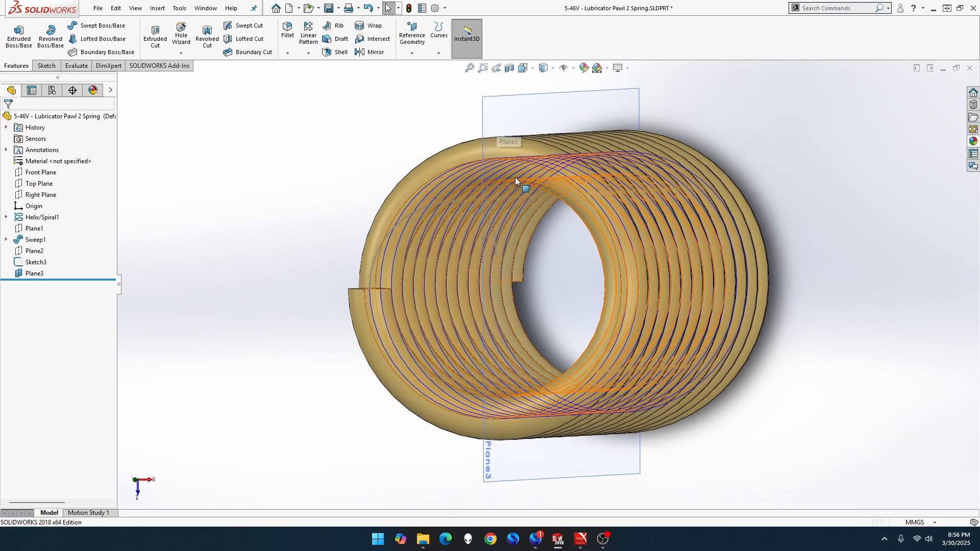
Start a sketch on Plane3 and draw a 90° centre-point arc with a radius of about 0.22 mm beside the hook's short line.
scroll(516, 205, down, 4)
middle_drag(502, 211, 412, 212)
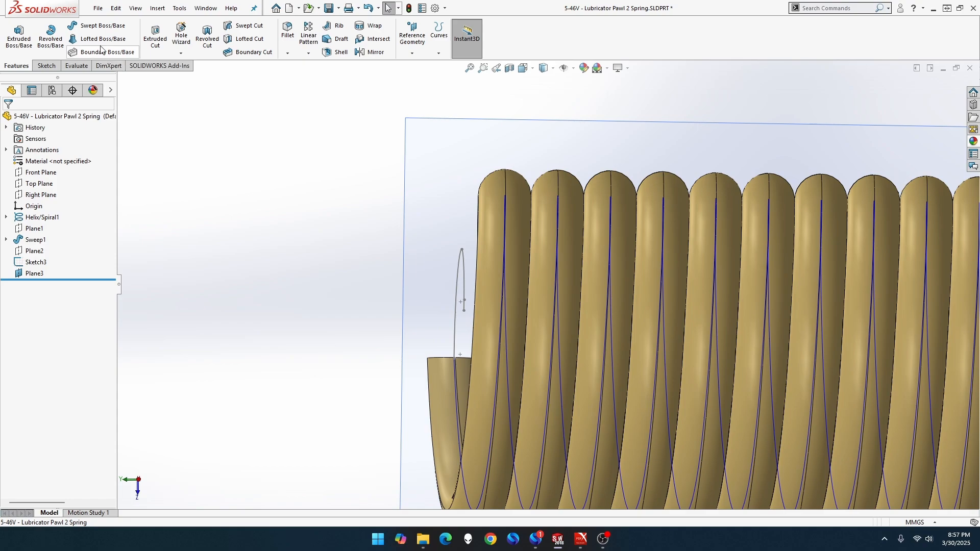
right_click(411, 238)
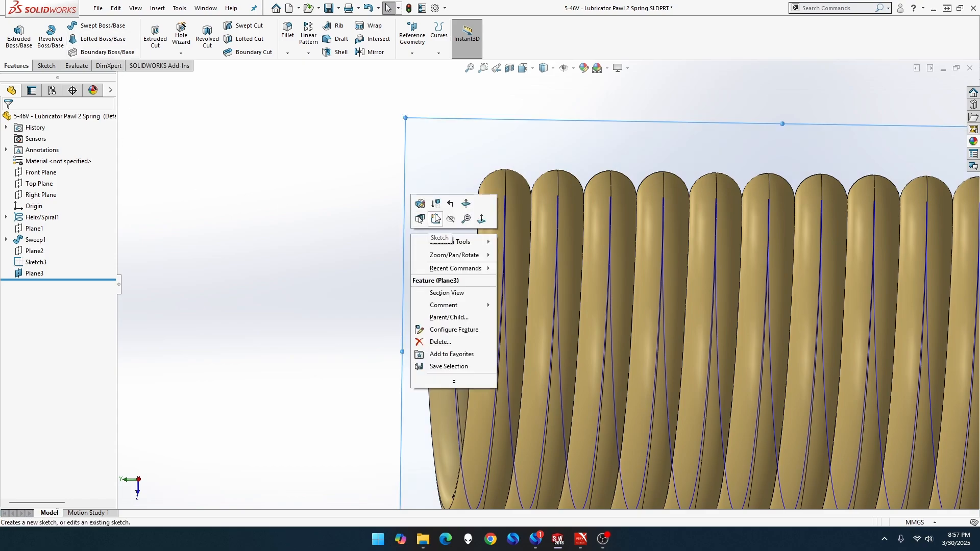
click(435, 218)
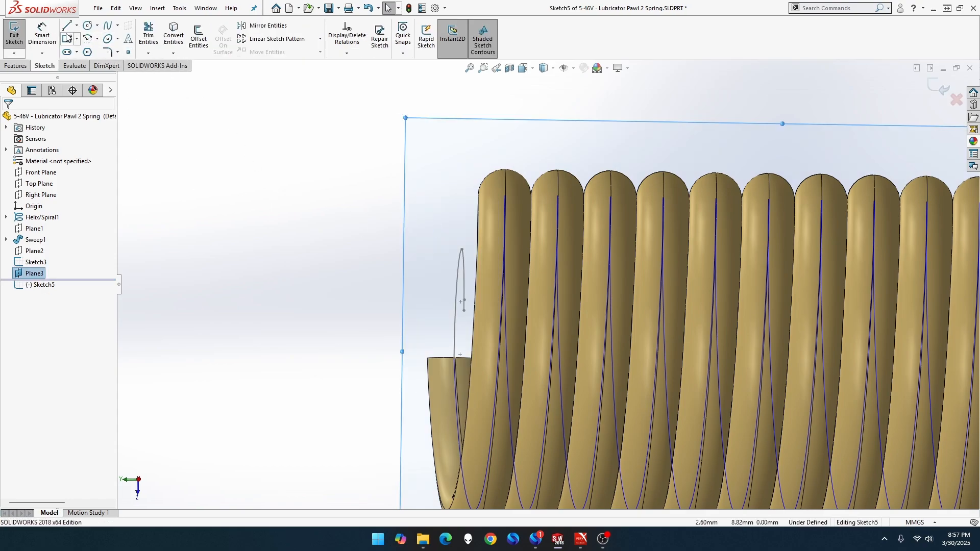
click(87, 40)
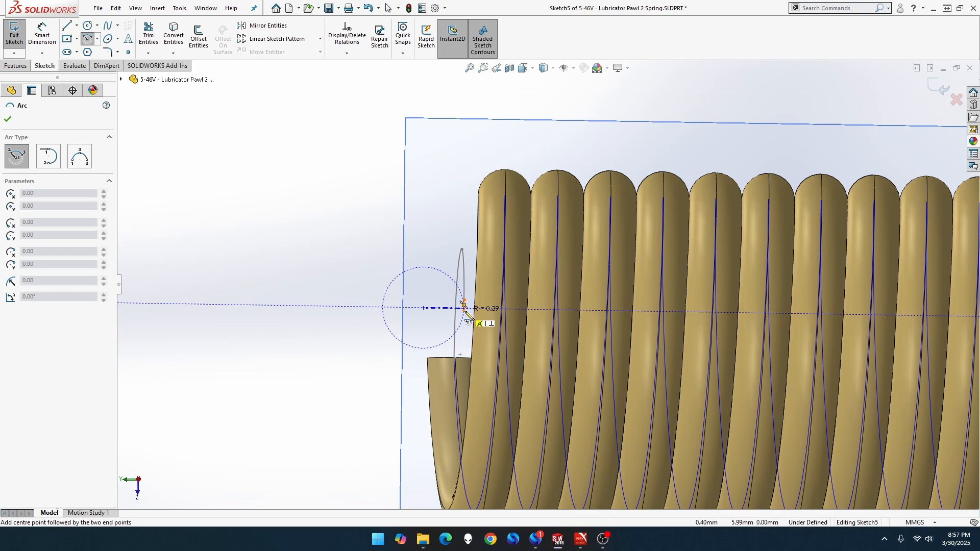
click(447, 307)
click(423, 332)
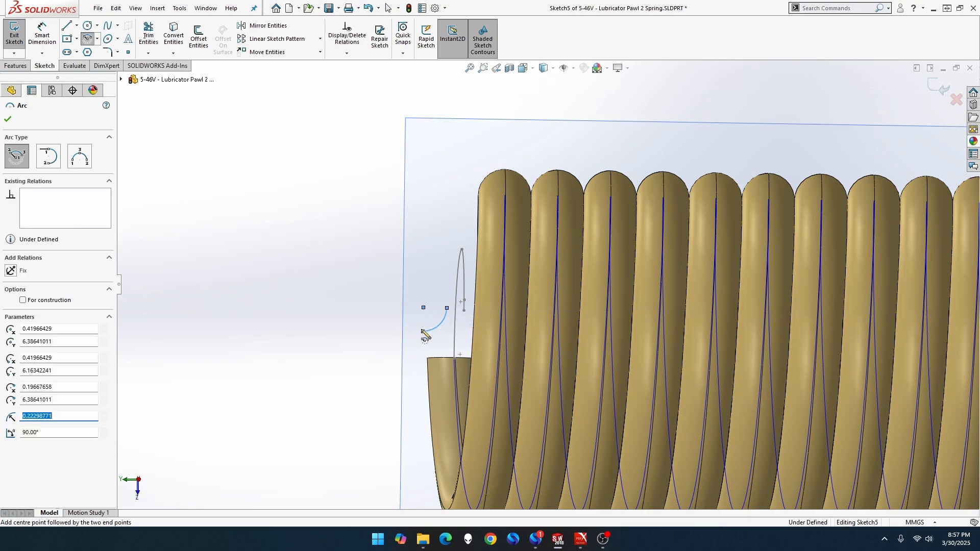
key(Escape)
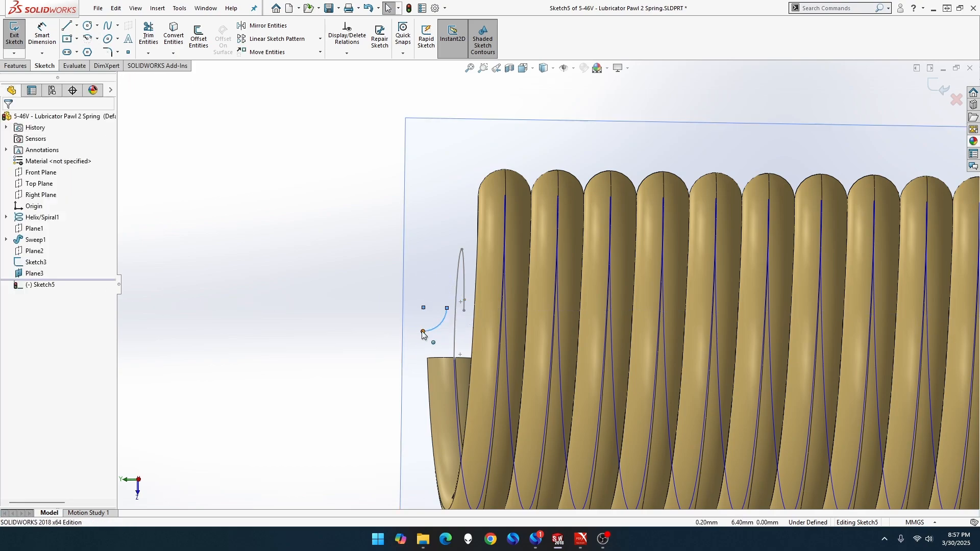
Make the new arc's start point coincident with the free endpoint of the hook's short line.
click(447, 308)
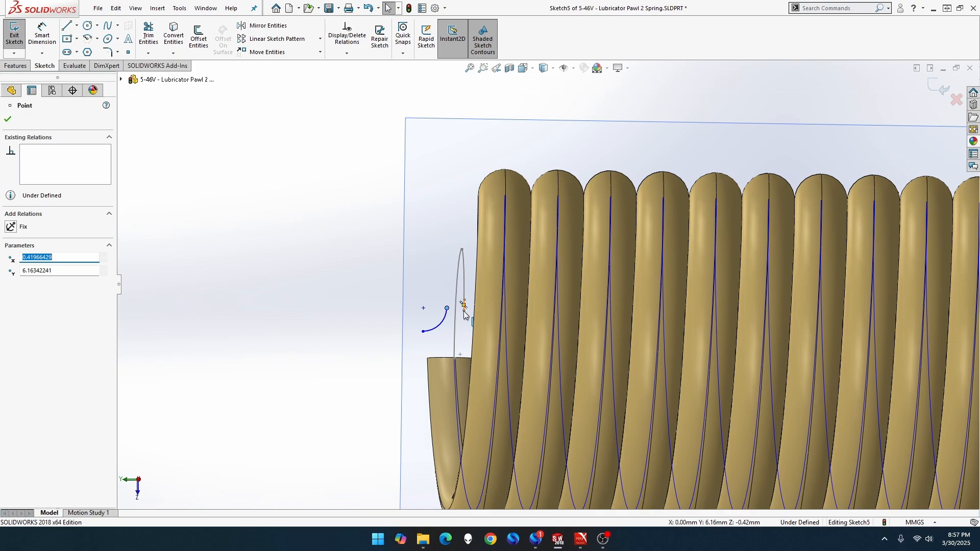
scroll(464, 314, down, 4)
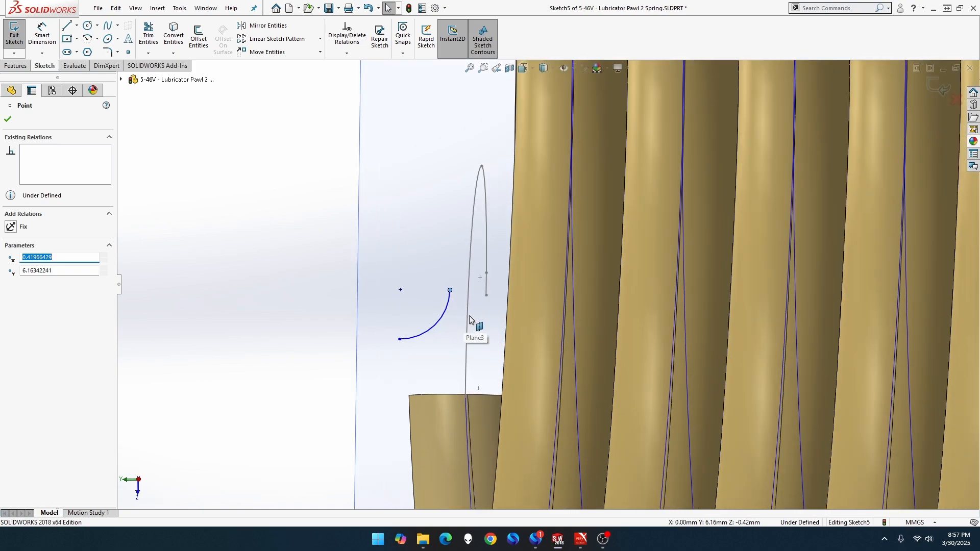
middle_drag(469, 316, 474, 313)
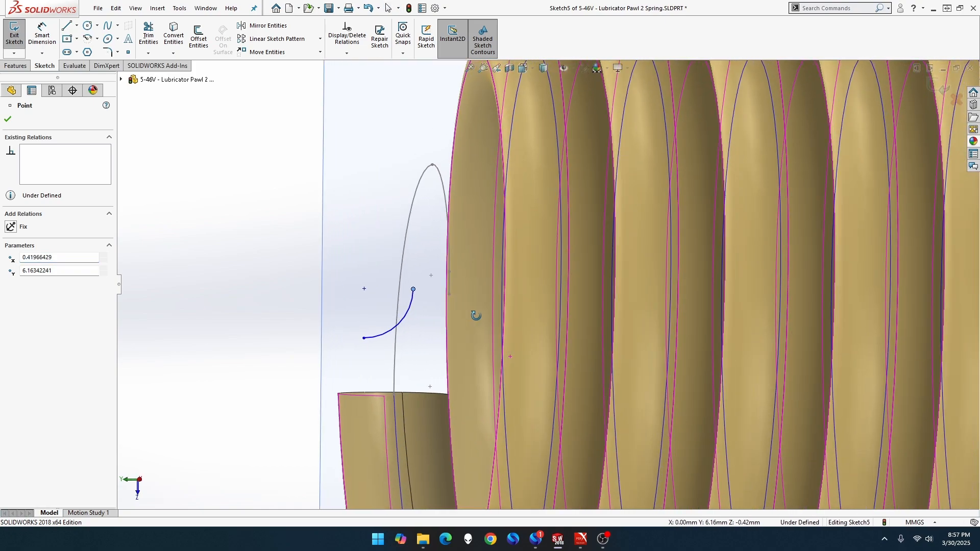
click(449, 294)
ctrl+click(414, 290)
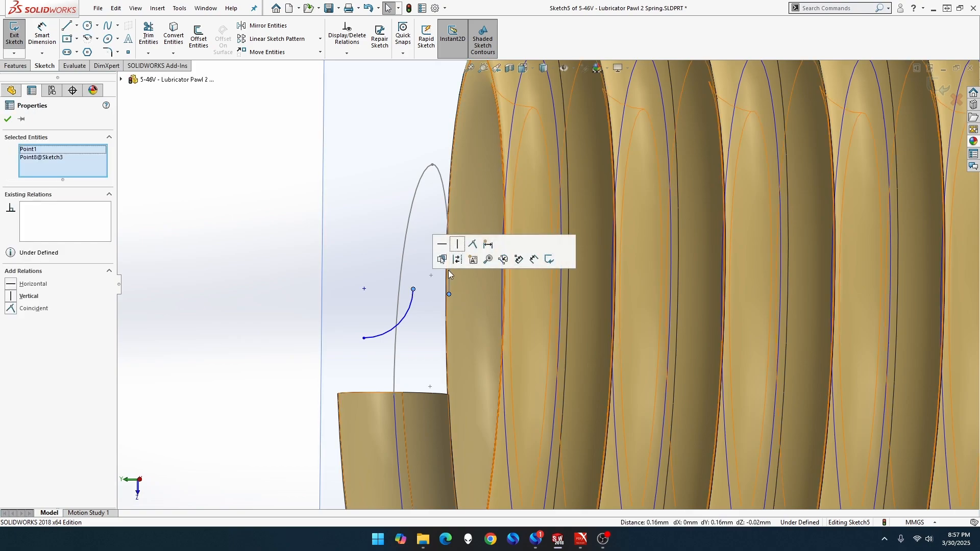
click(472, 244)
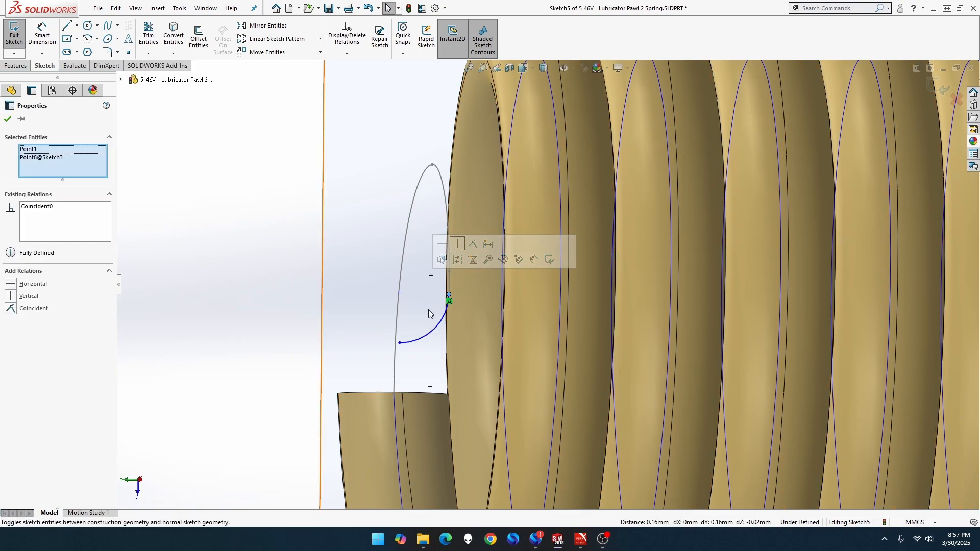
Make the new arc tangent to the hook's 0.1 mm line and close the sketch.
click(449, 280)
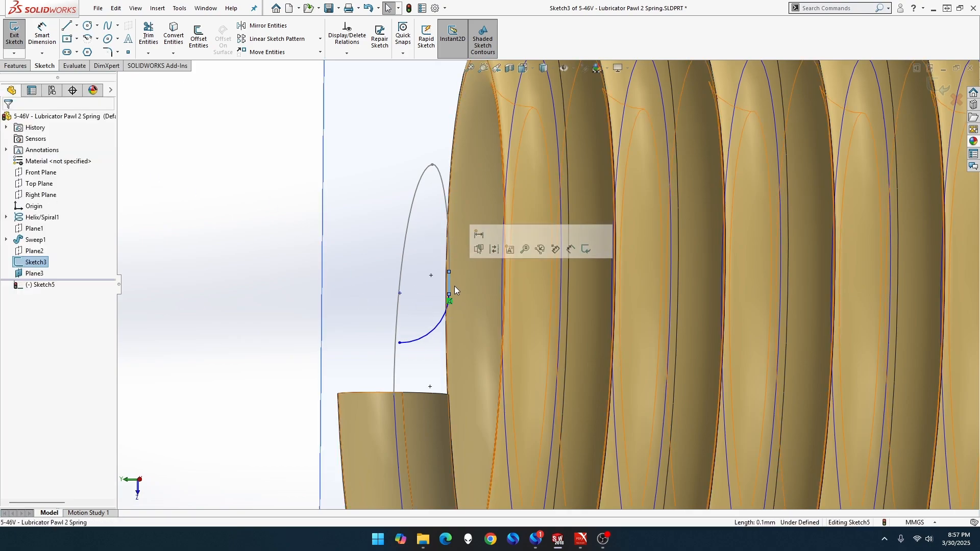
ctrl+click(443, 314)
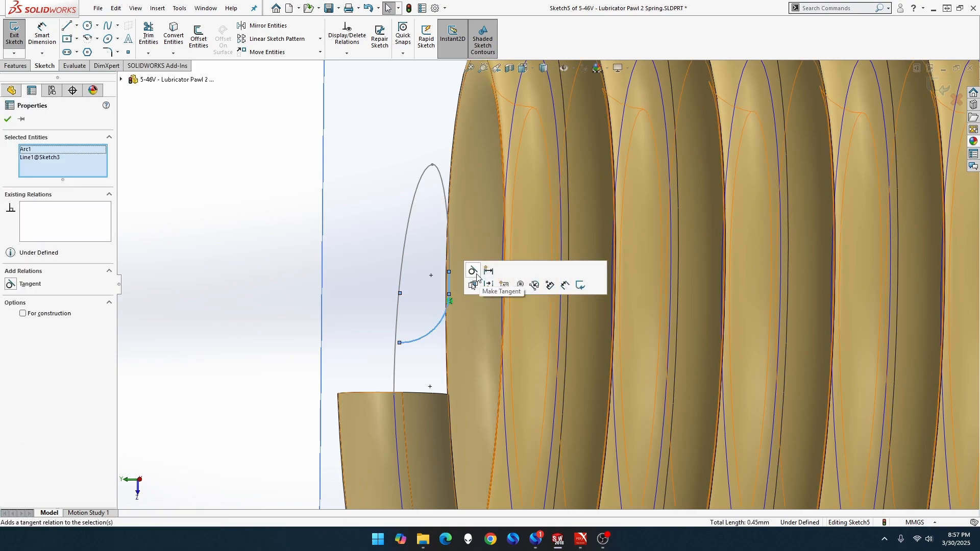
click(473, 271)
click(174, 163)
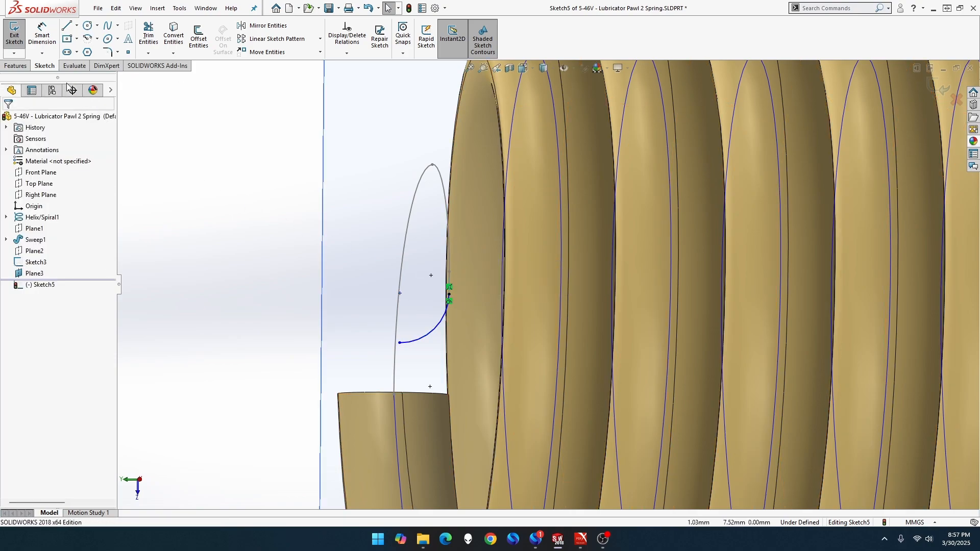
click(14, 33)
View Plane3 face-on and reopen the new arc's sketch for editing.
right_click(342, 288)
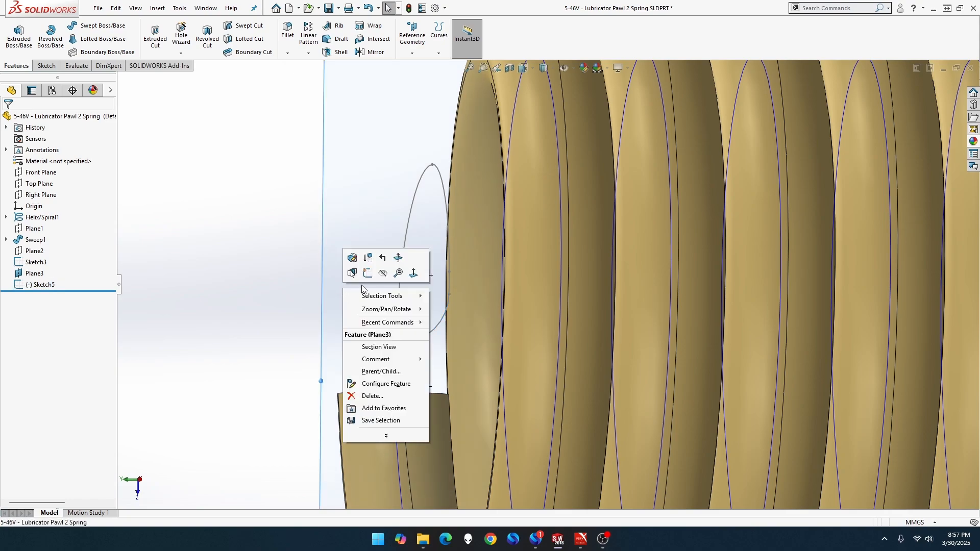
click(413, 273)
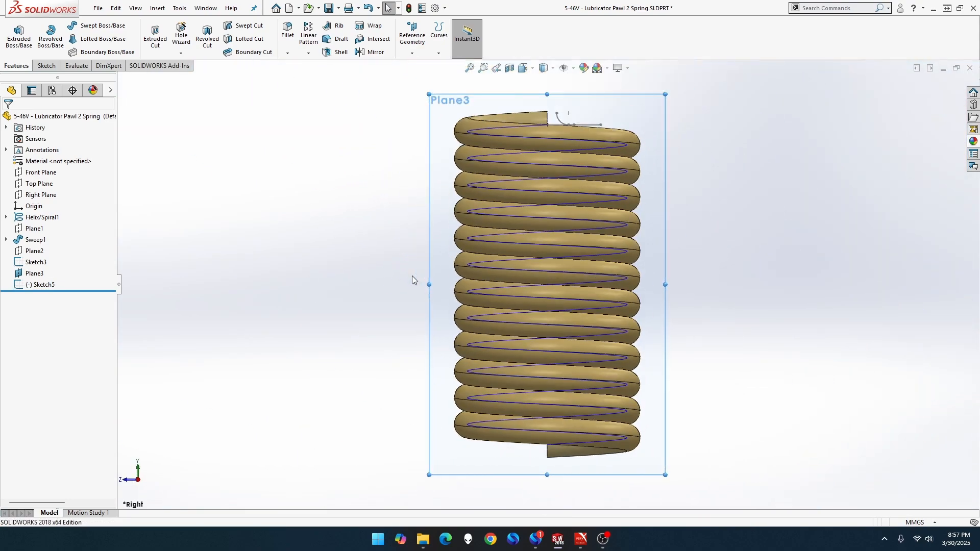
scroll(613, 142, down, 10)
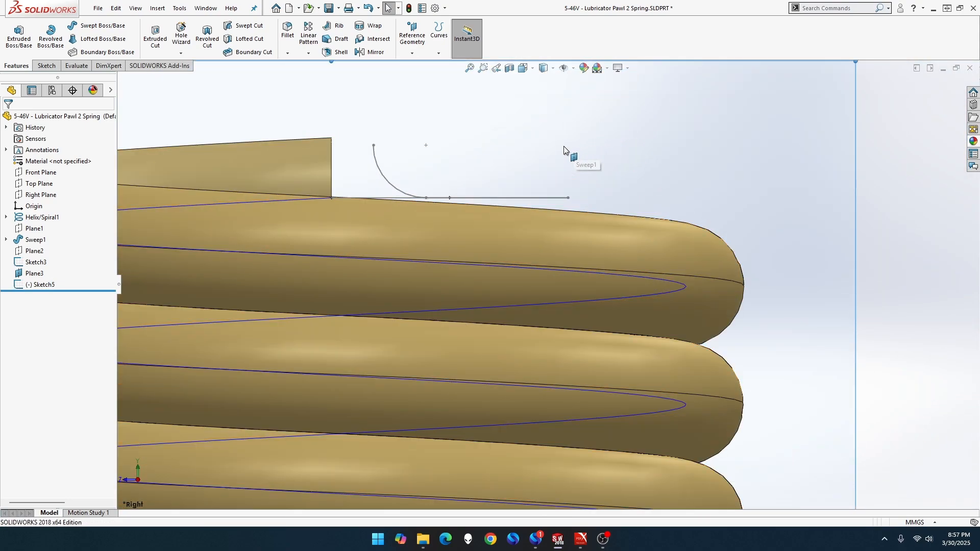
scroll(491, 159, up, 2)
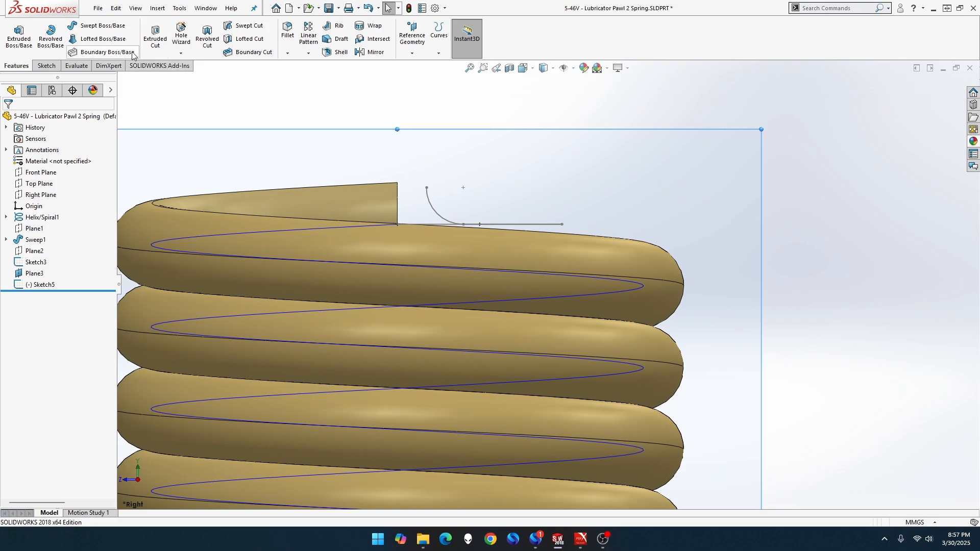
right_click(41, 285)
click(60, 263)
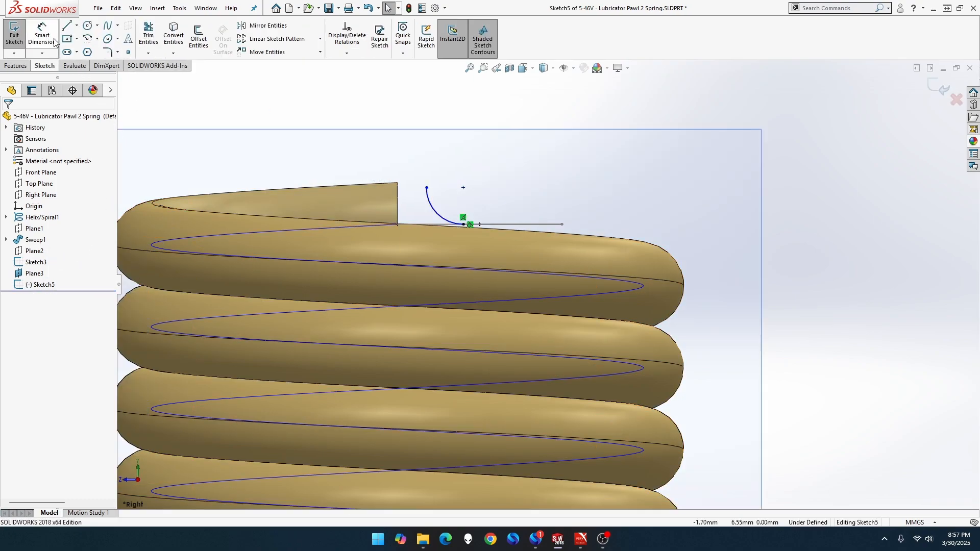
Try a 0.25 mm radius dimension on the new arc.
click(433, 210)
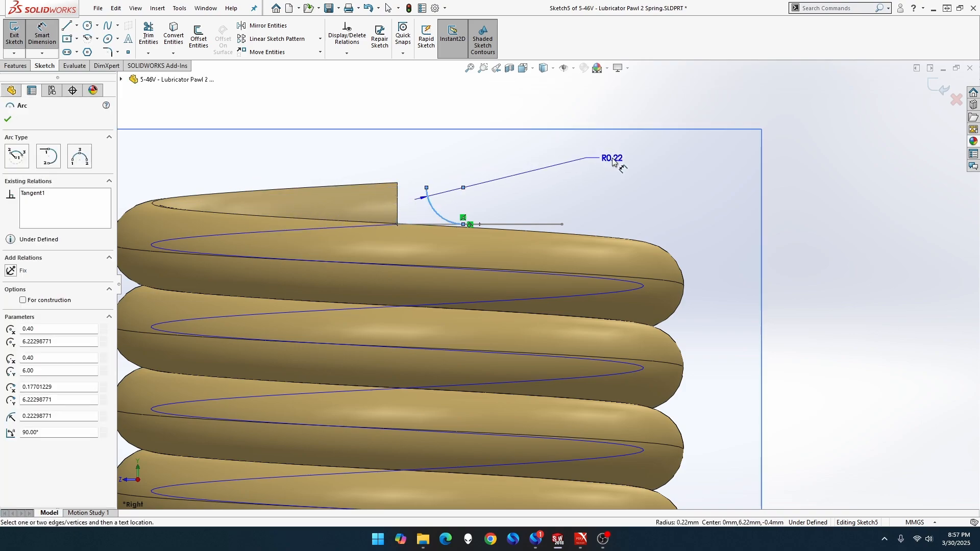
click(592, 148)
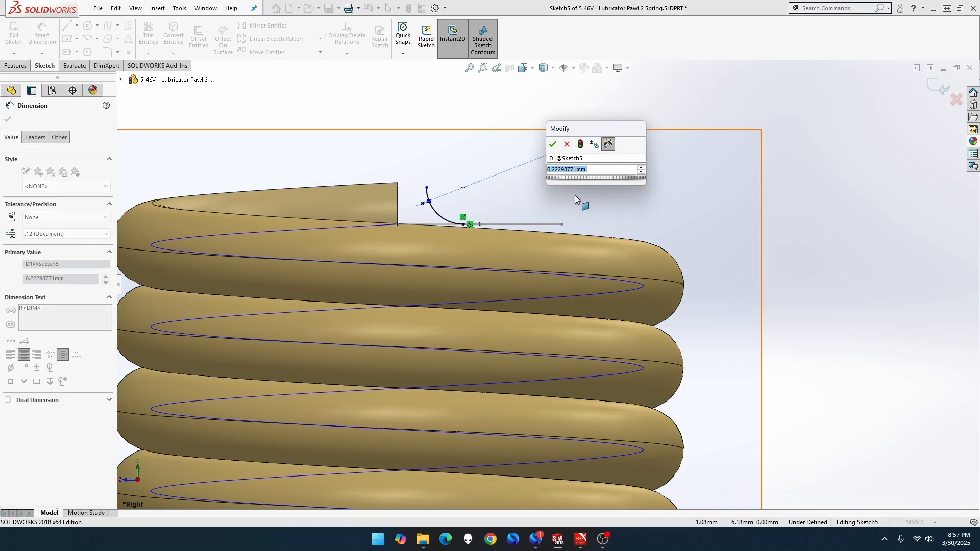
text(0.25)
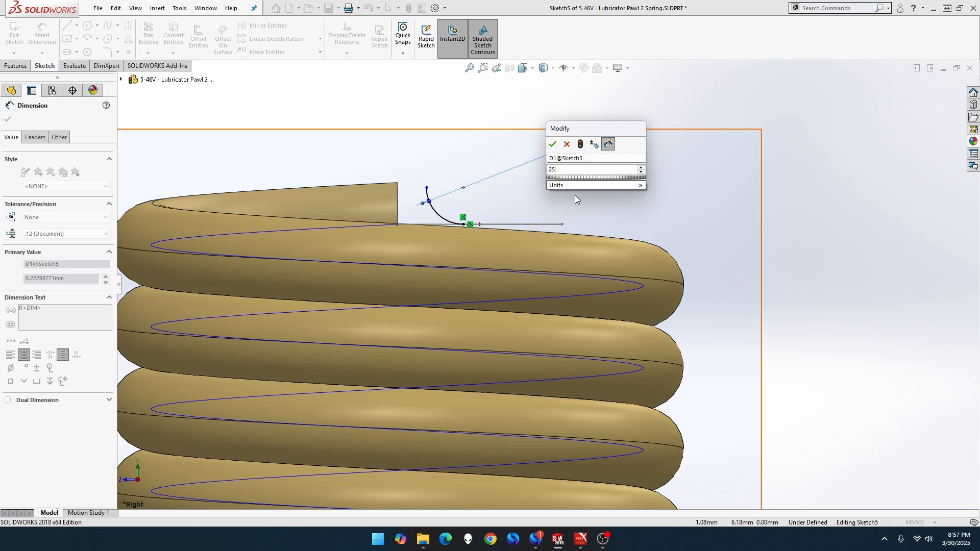
key(Return)
scroll(572, 201, up, 3)
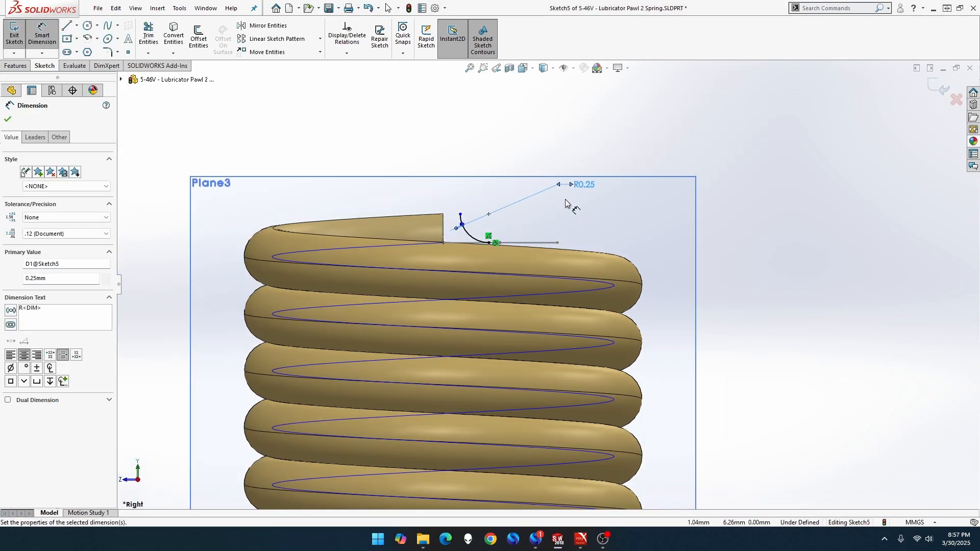
scroll(565, 203, up, 2)
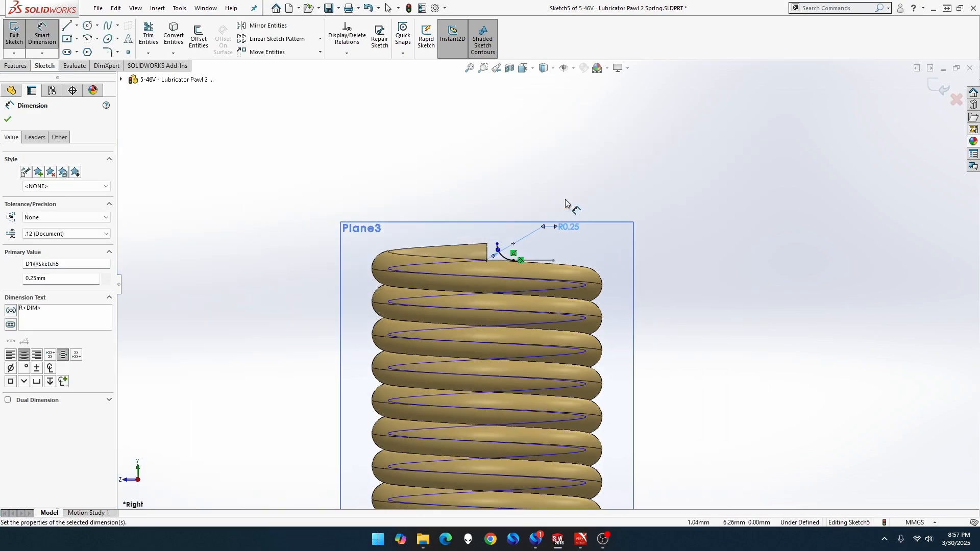
key(Escape)
scroll(566, 203, up, 1)
scroll(565, 199, down, 5)
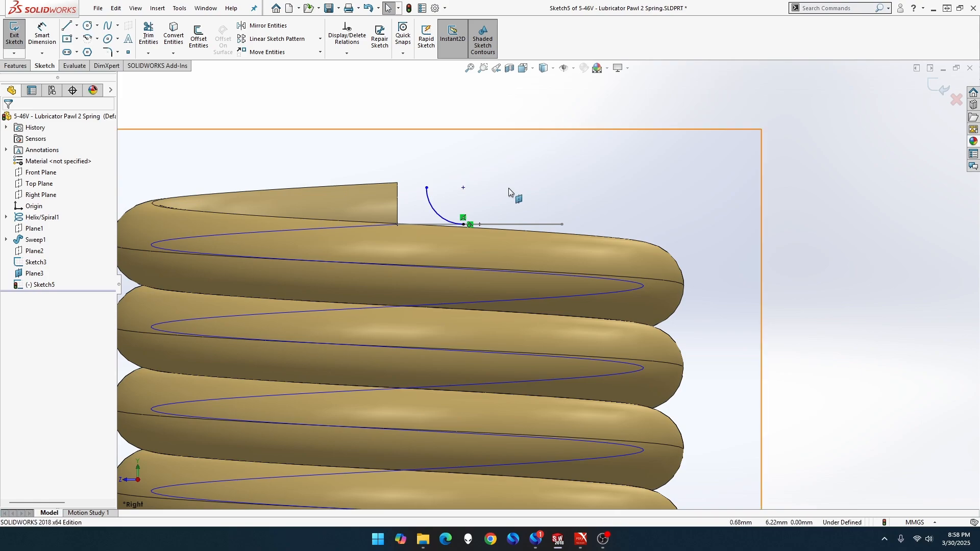
Align the new arc's free endpoint vertically with the vertex at the bottom end of the spring.
click(463, 188)
scroll(541, 286, up, 5)
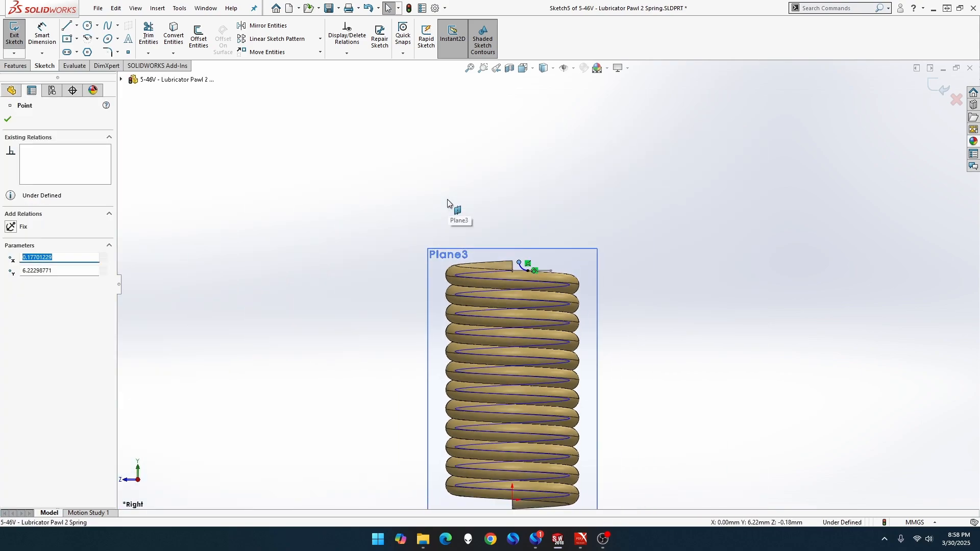
scroll(464, 405, down, 4)
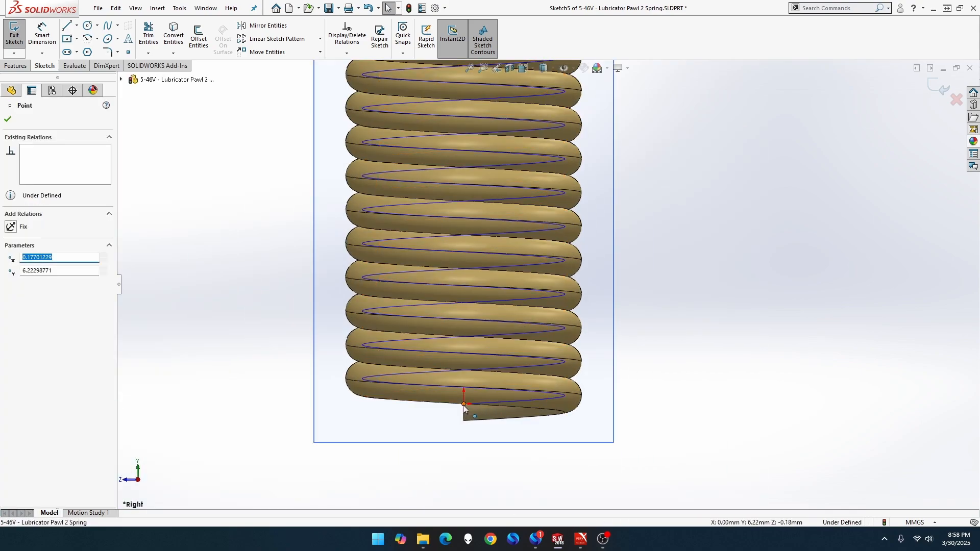
ctrl+click(463, 405)
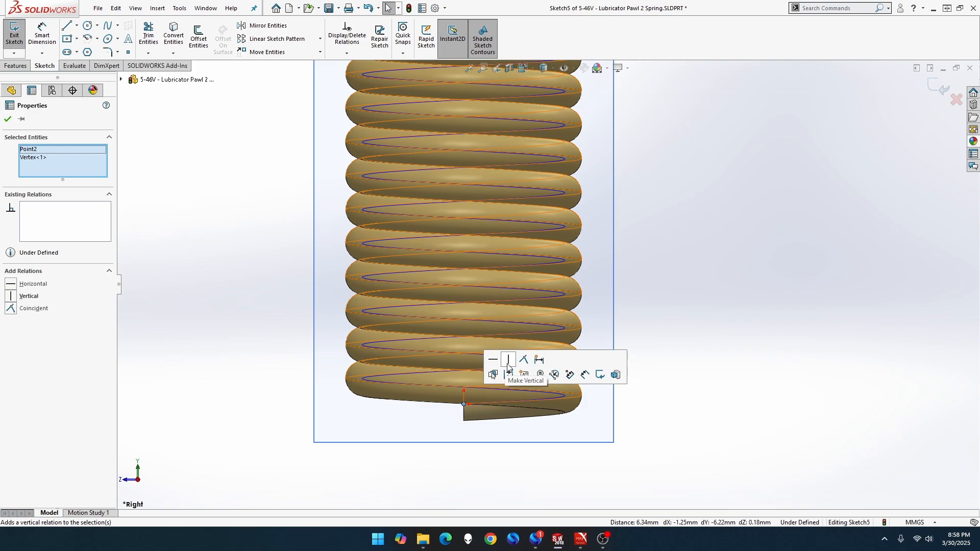
click(508, 361)
scroll(499, 306, up, 4)
scroll(516, 153, down, 5)
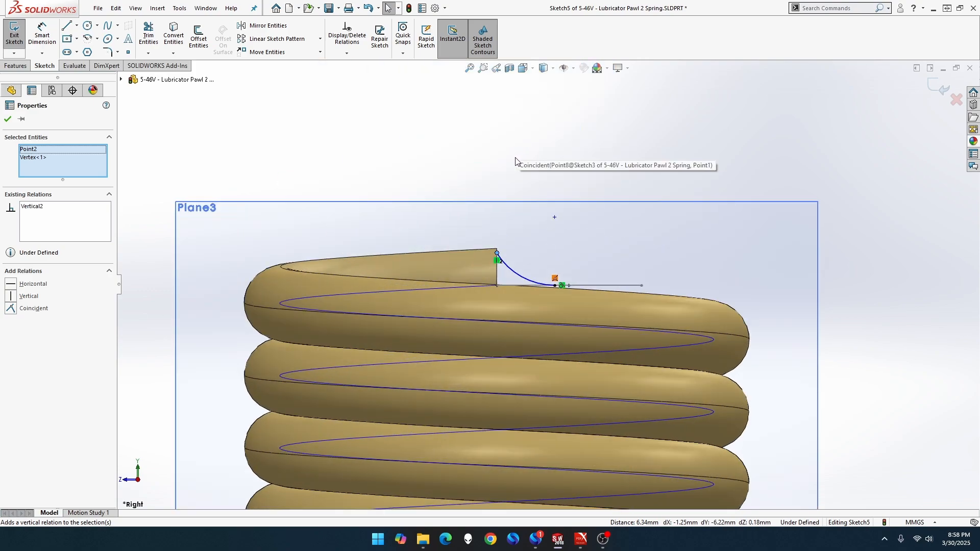
click(516, 247)
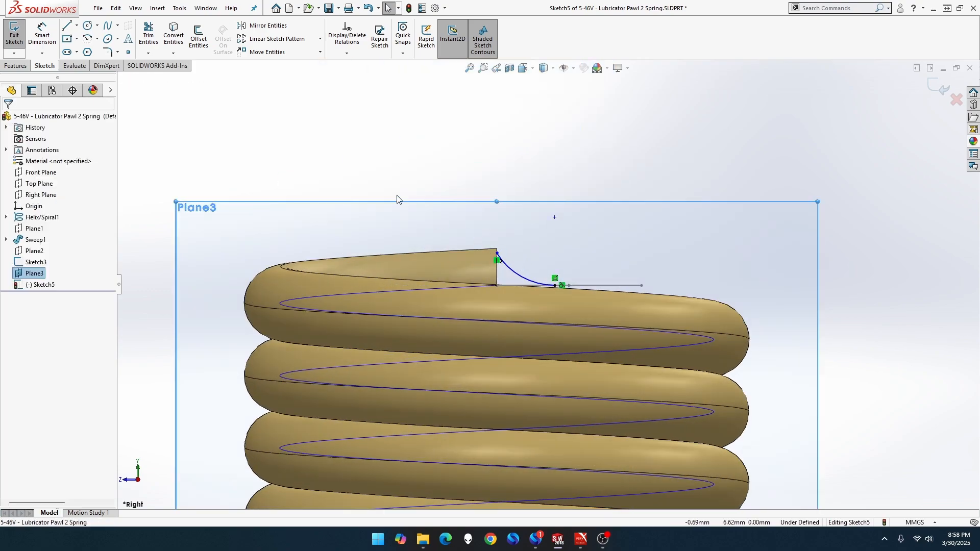
Sketch a vertical line about 0.2 mm long upward from the arc's free endpoint.
click(66, 25)
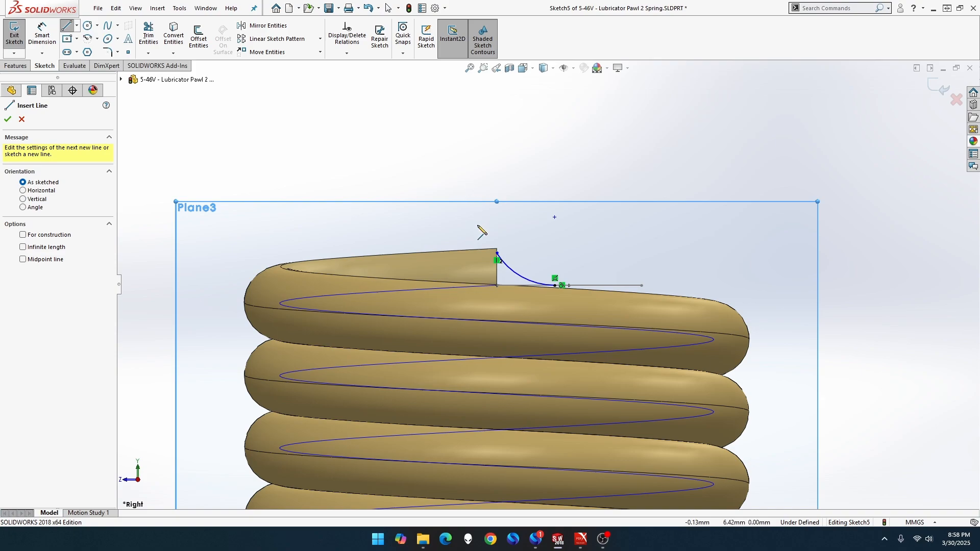
click(498, 253)
click(497, 224)
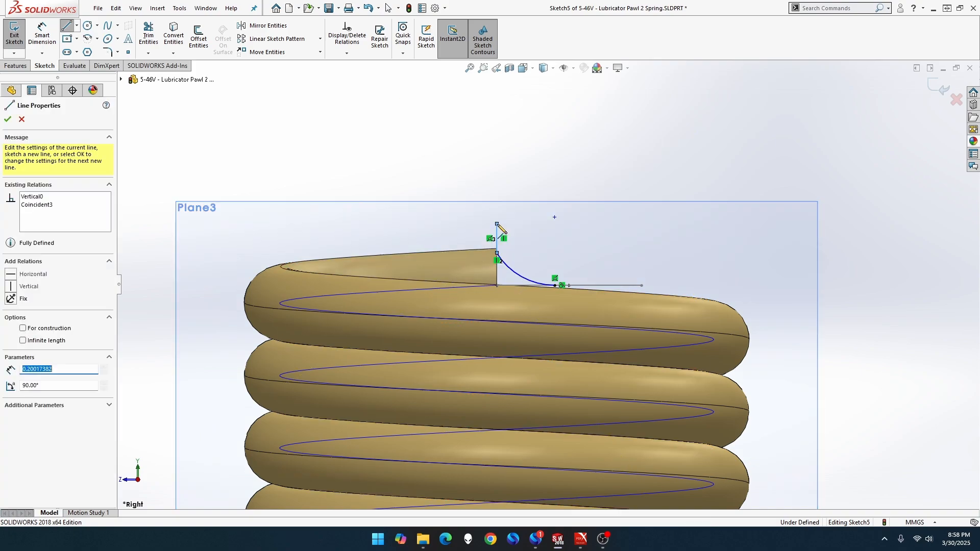
key(Escape)
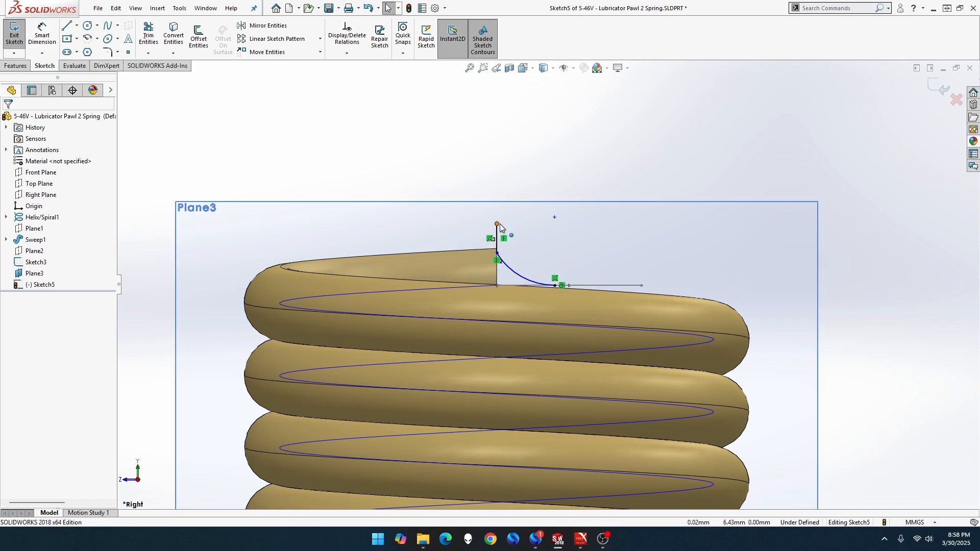
Make the vertical line tangent to the arc and stretch its upper end to a height of about Y 6.97 mm.
click(498, 243)
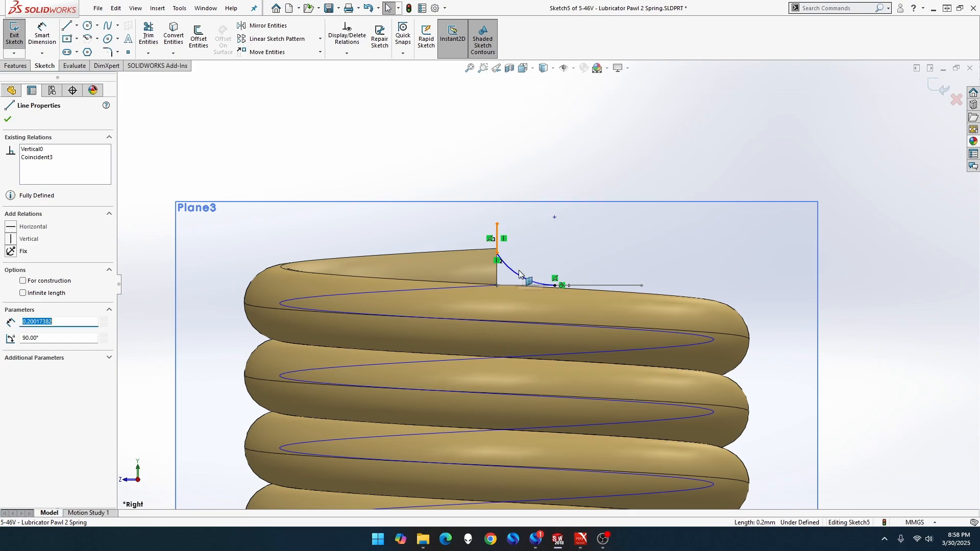
ctrl+click(516, 277)
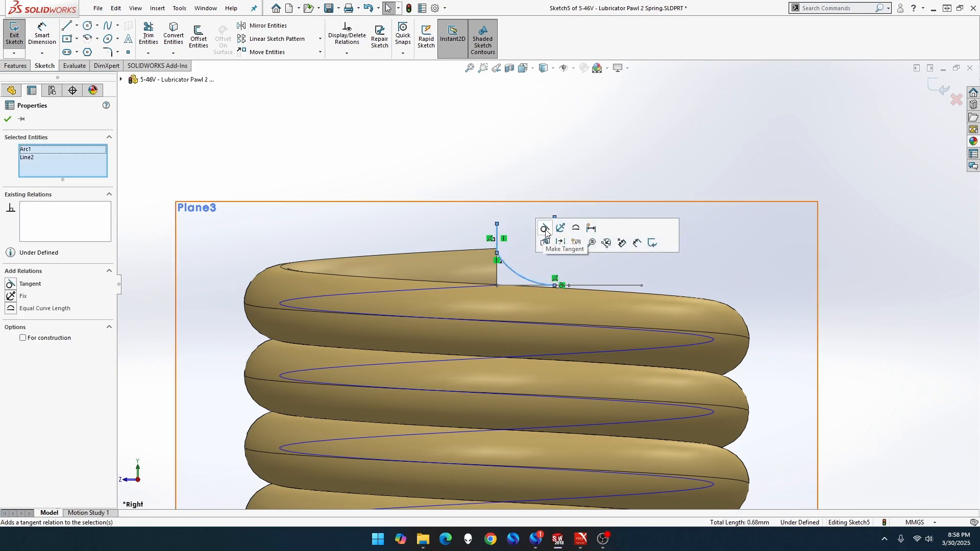
click(545, 229)
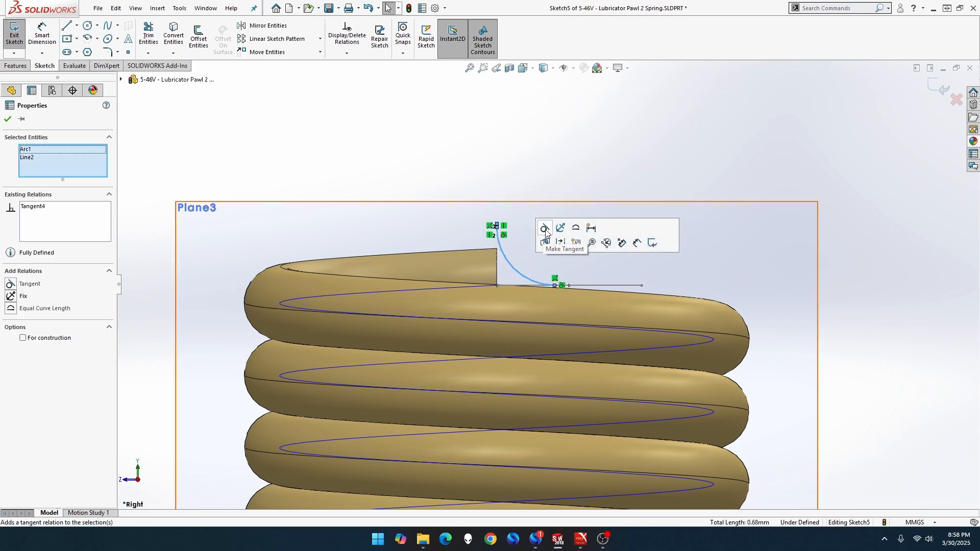
click(507, 215)
drag(497, 226, 520, 165)
scroll(518, 165, up, 4)
scroll(598, 200, down, 2)
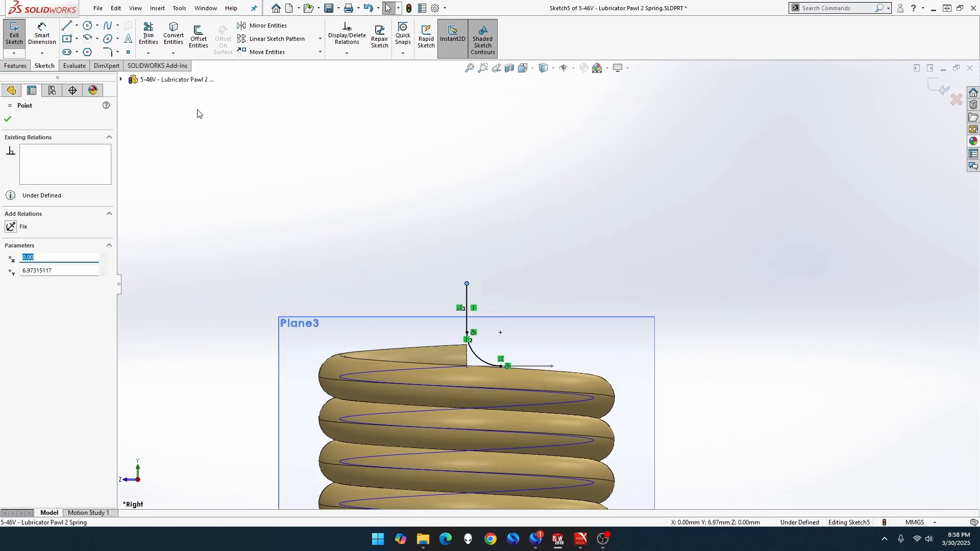
Sketch an open hook beside it: a vertical line about 1.06 mm long, a tangent arc, a horizontal line and a second tangent arc.
click(66, 26)
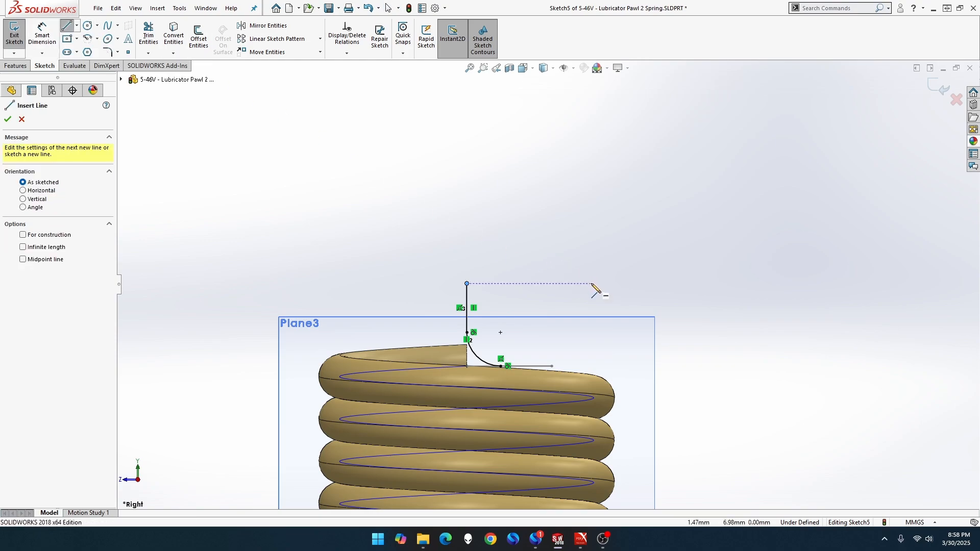
click(596, 269)
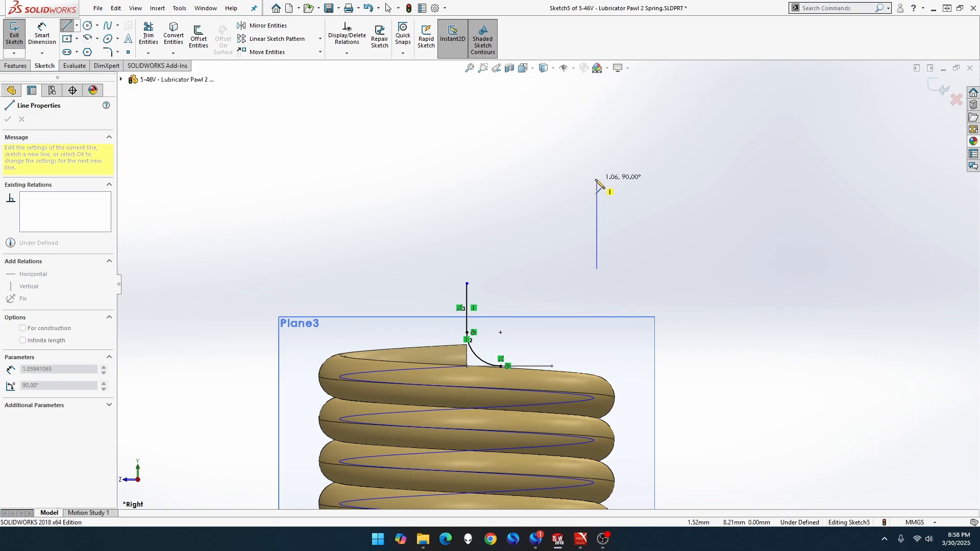
click(597, 178)
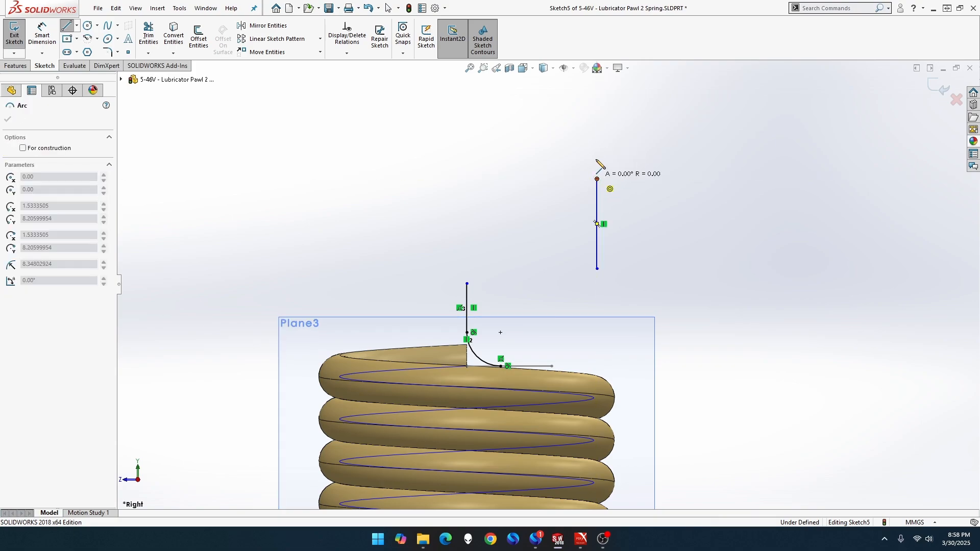
click(569, 150)
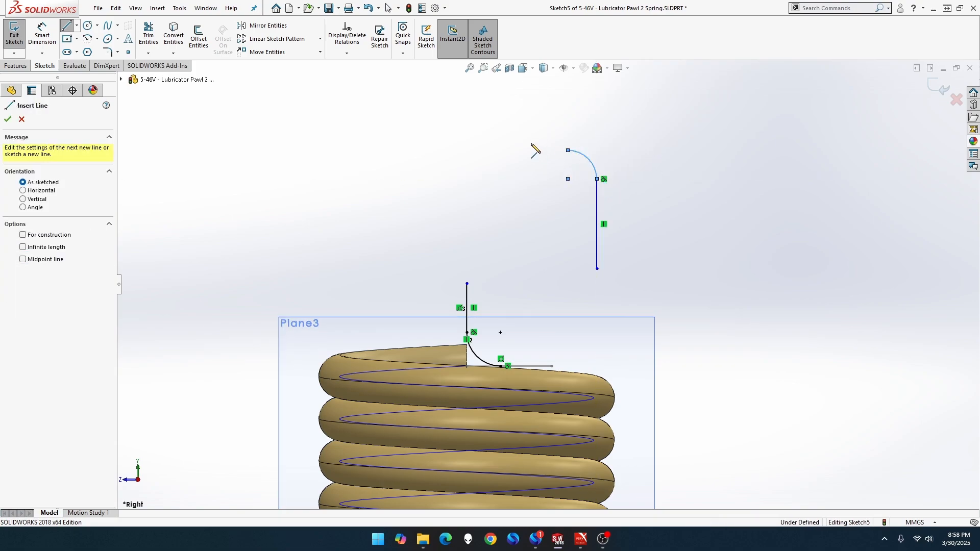
click(501, 150)
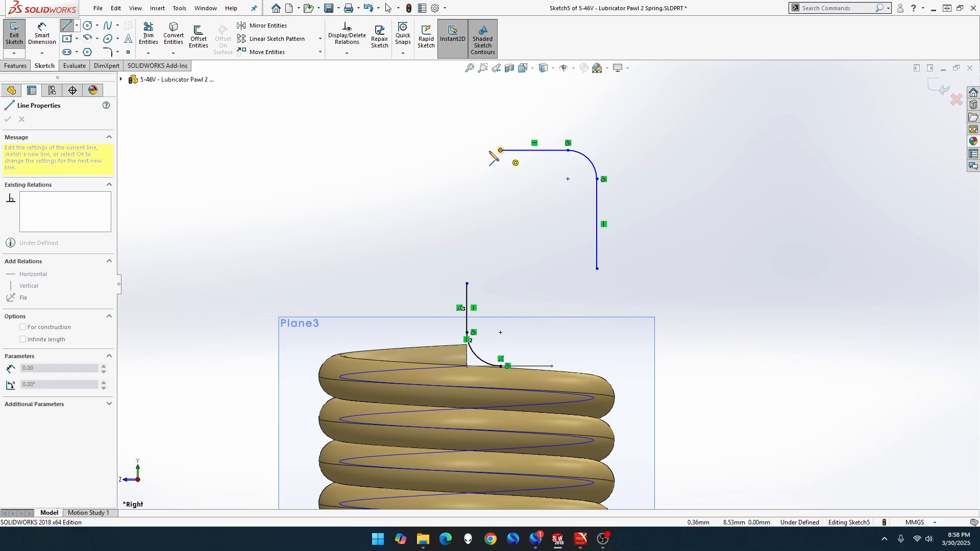
click(475, 175)
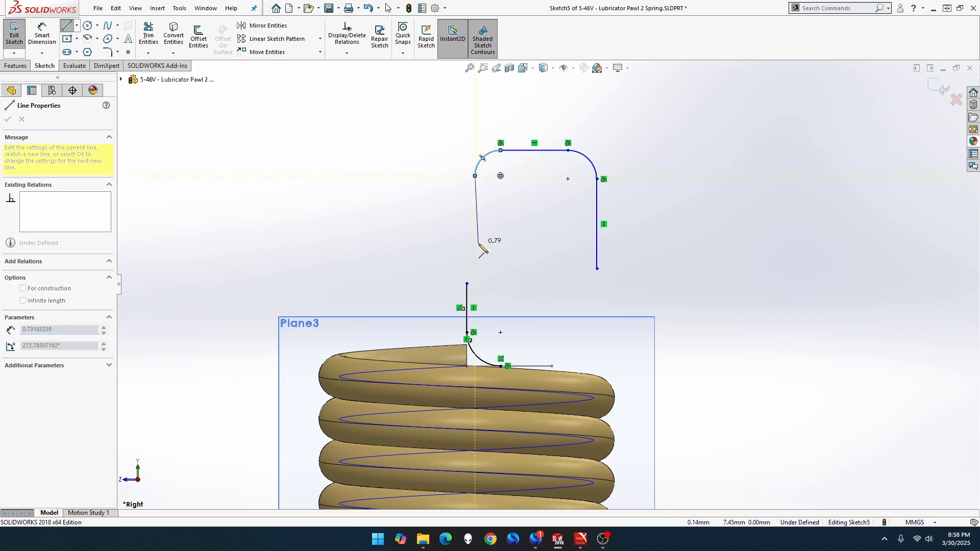
key(Escape)
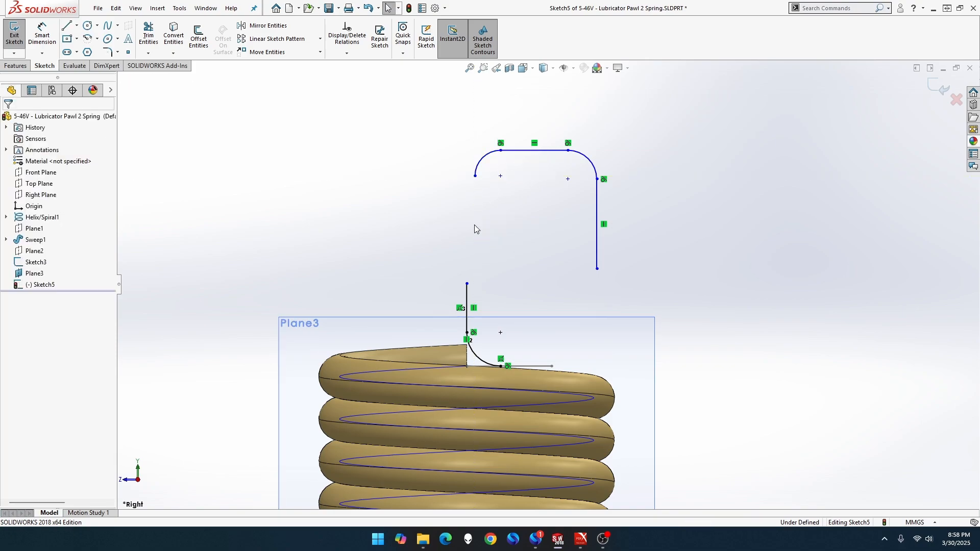
Stretch the vertical line's upper end to about Y 8.07 mm and merge it with the open arc end of the hook profile.
click(467, 284)
drag(468, 284, 478, 189)
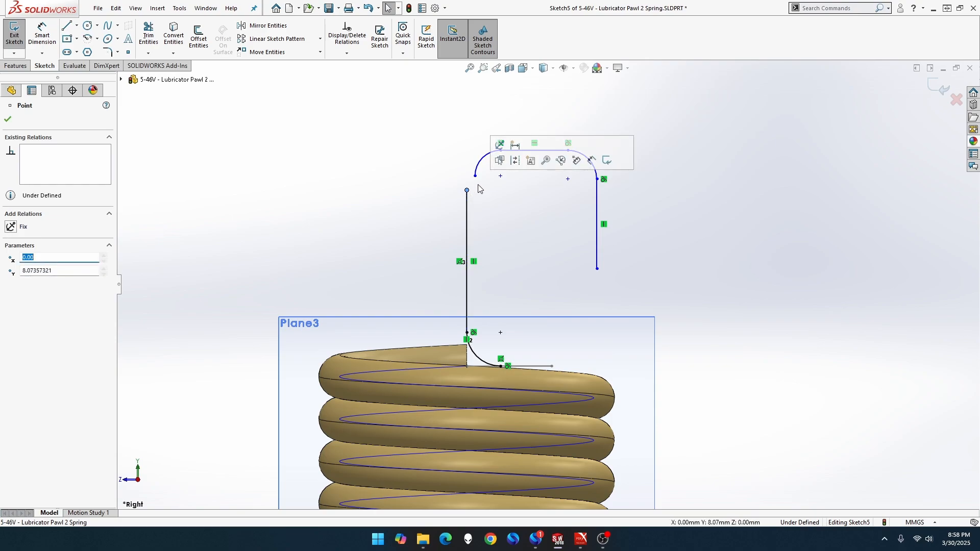
click(475, 177)
ctrl+click(467, 191)
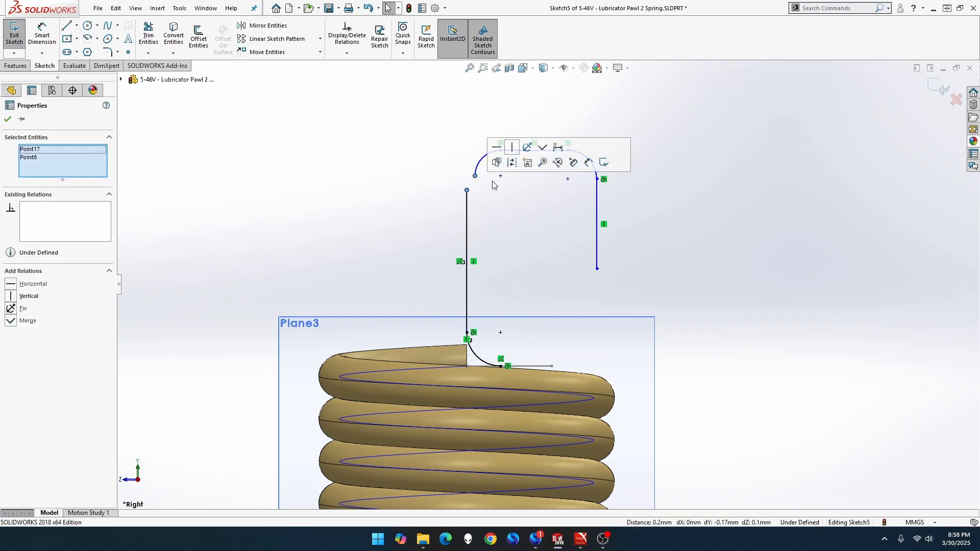
click(543, 148)
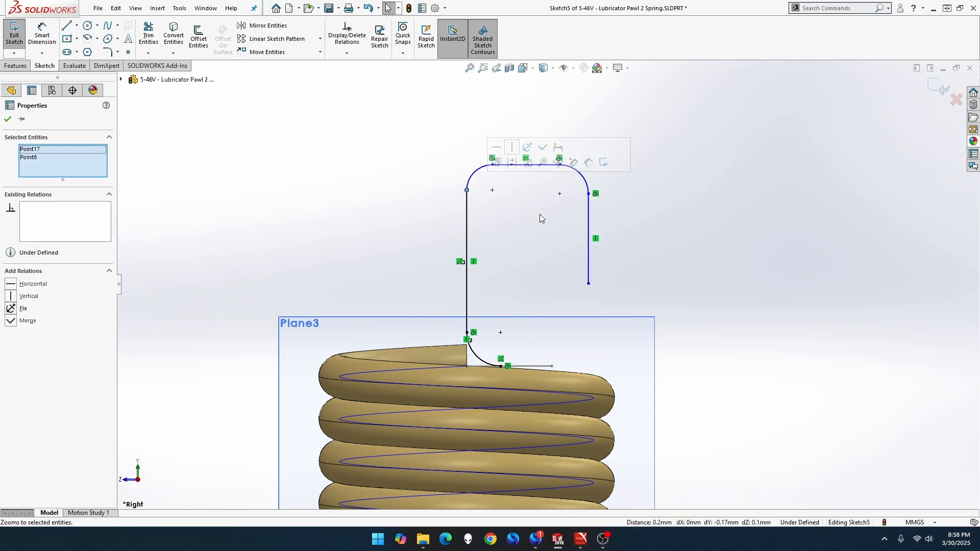
Add a height dimension from the edge-on base curve at the coil's end to the hook's top horizontal line.
click(43, 35)
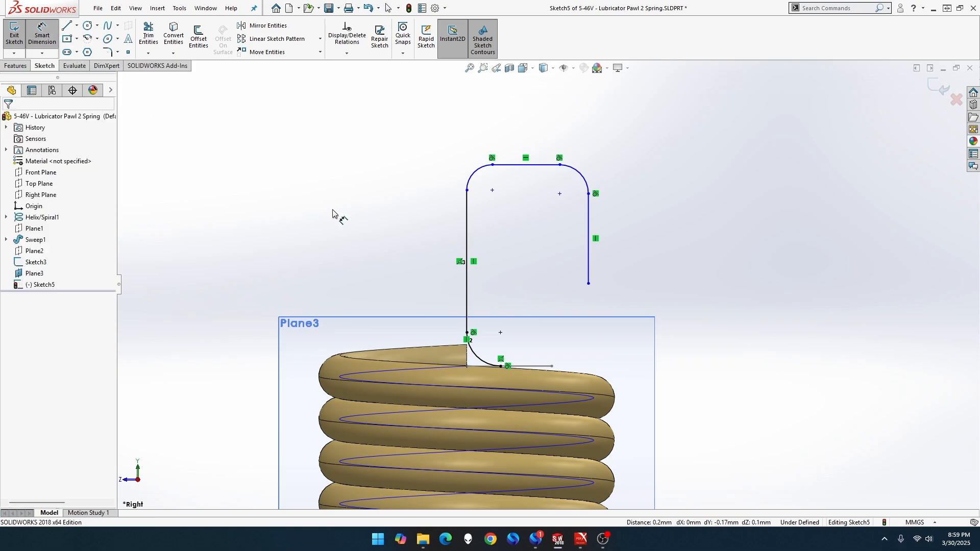
click(480, 367)
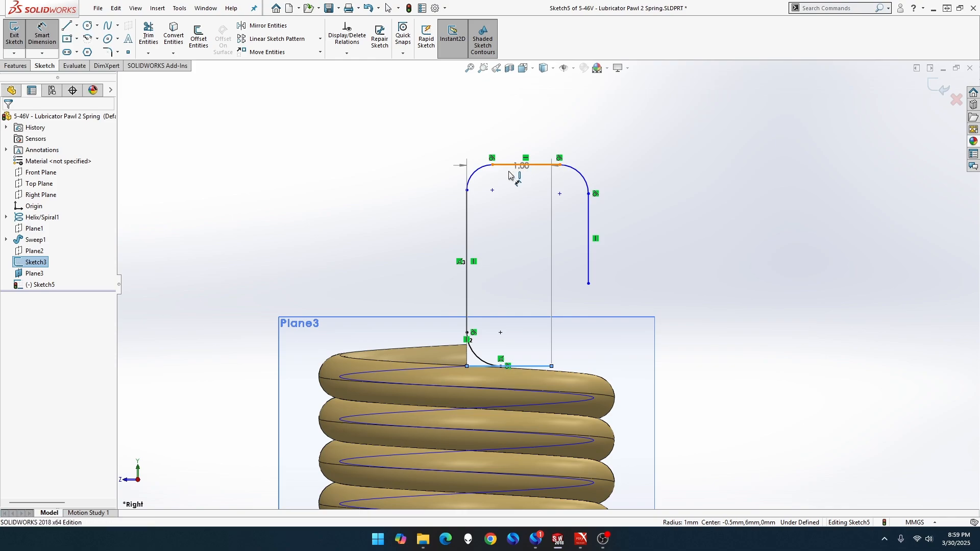
click(509, 175)
click(219, 239)
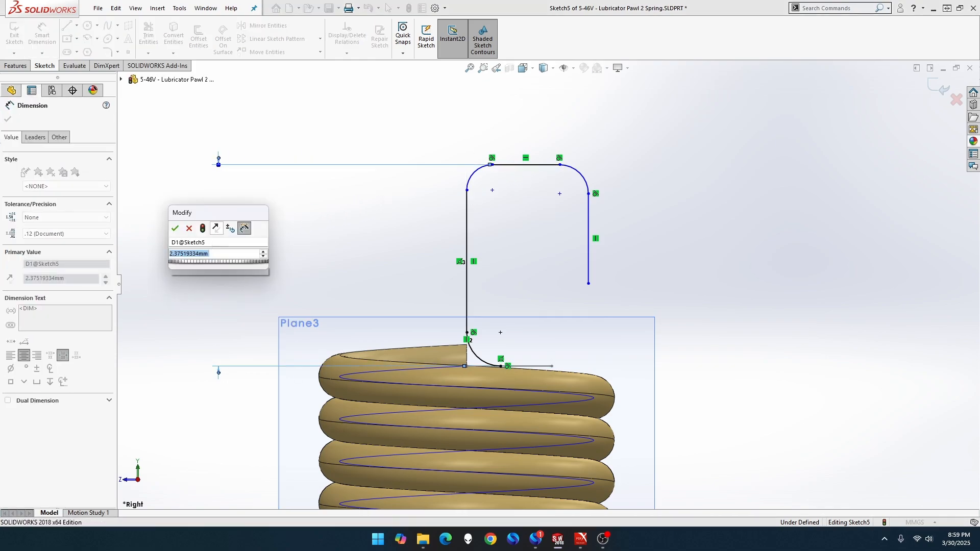
Try a hook height of 4.8 mm.
text(3.)
key(BackSpace)
key(BackSpace)
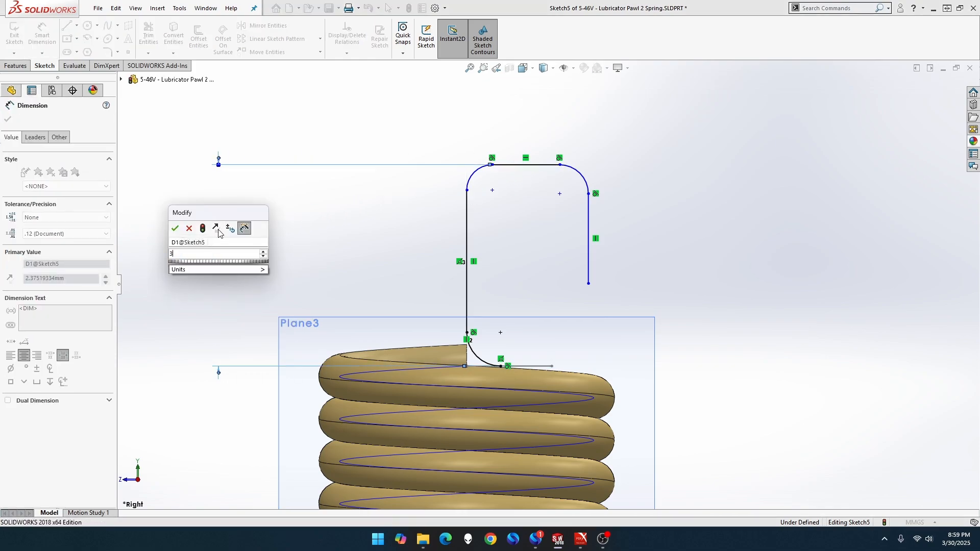
text(4.8)
key(Return)
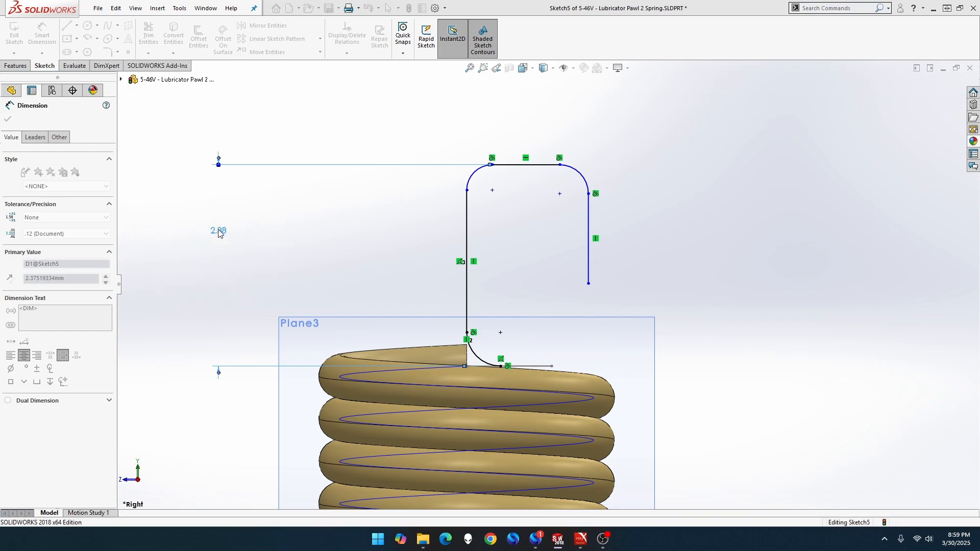
scroll(393, 241, up, 3)
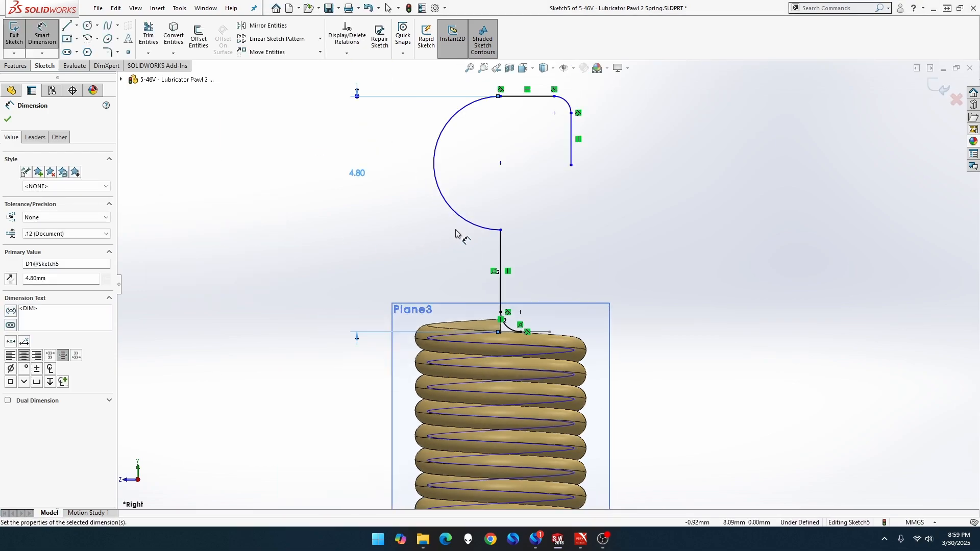
key(Escape)
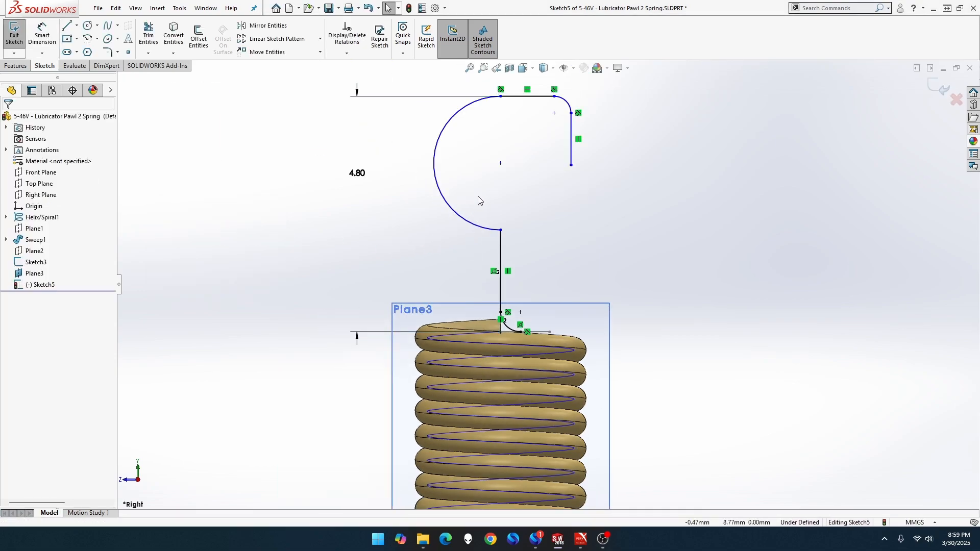
Try reshaping the hook by extending the long vertical line to shrink its upper arc and moving the short vertical line outward.
drag(500, 231, 508, 149)
click(528, 99)
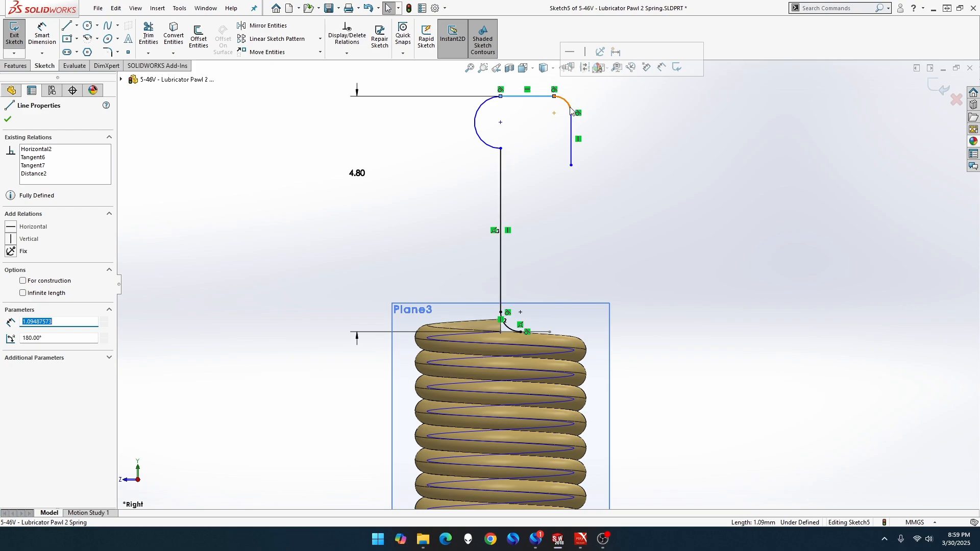
drag(571, 132, 600, 132)
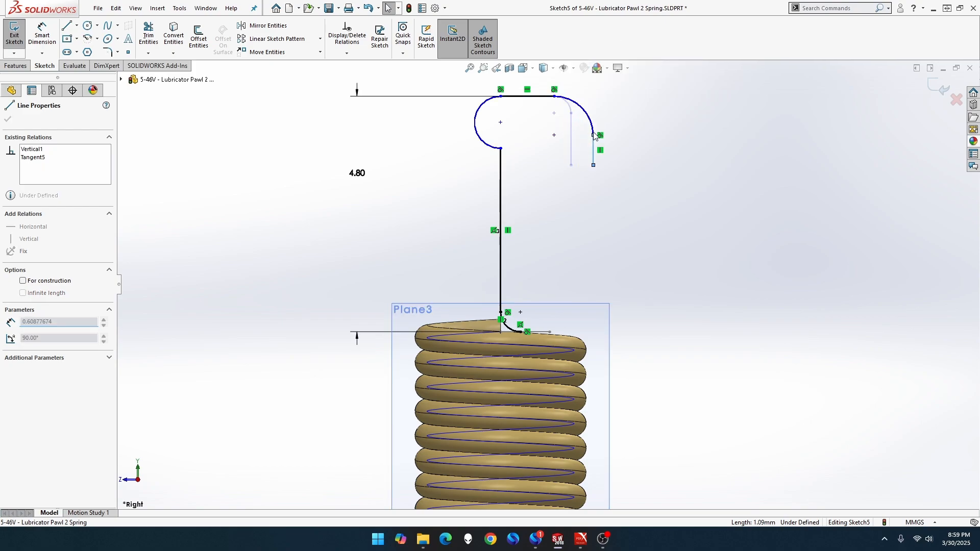
click(538, 101)
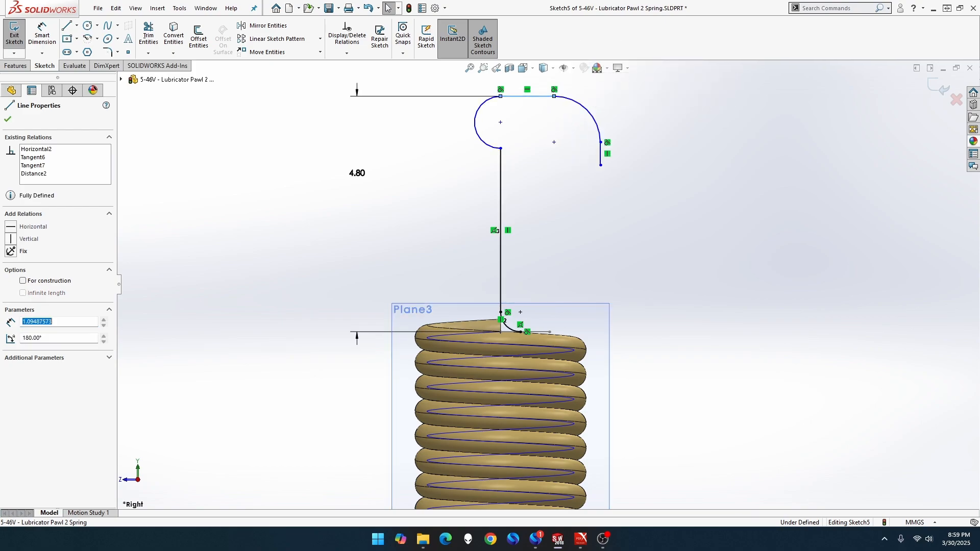
Undo the hook reshaping and the 4.8 mm height value.
key(ctrl+z)
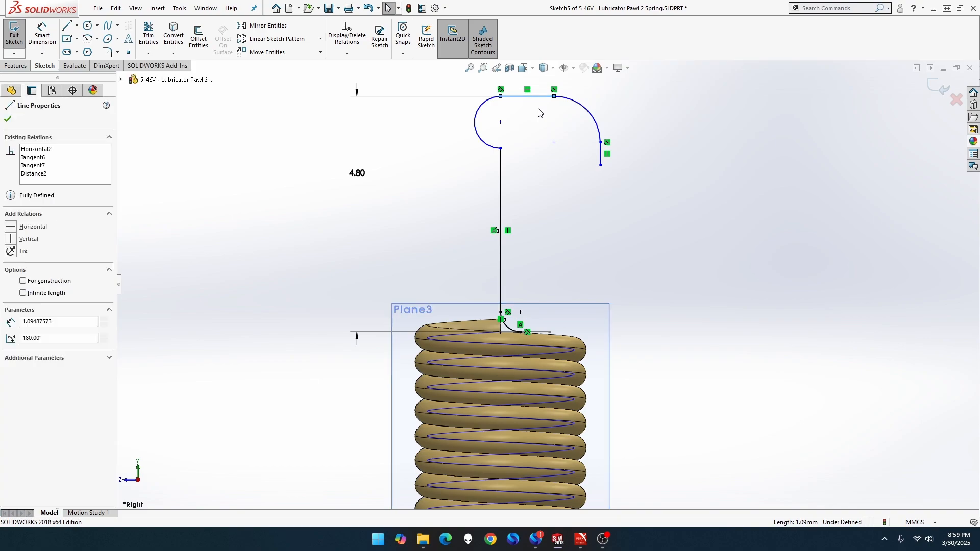
key(ctrl+z)
key(ctrl+z)
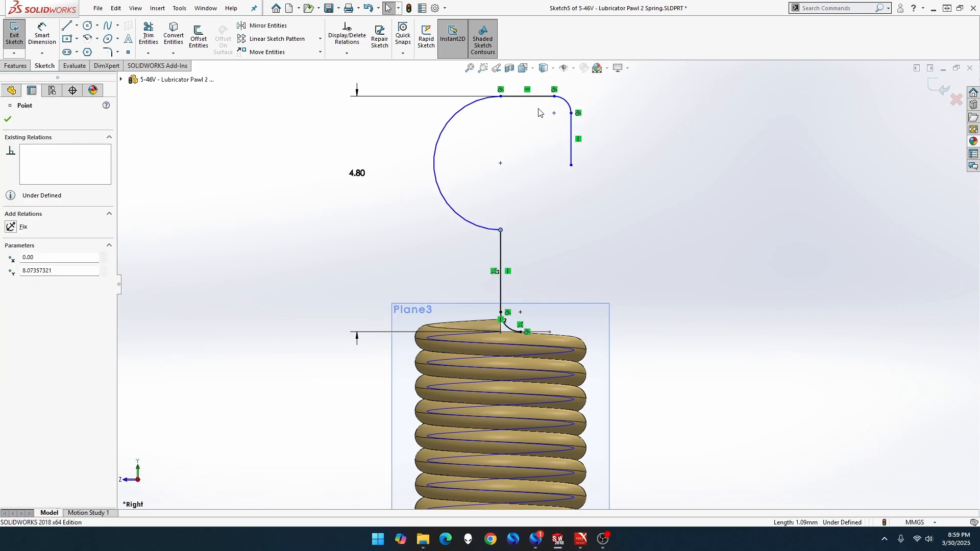
key(ctrl+z)
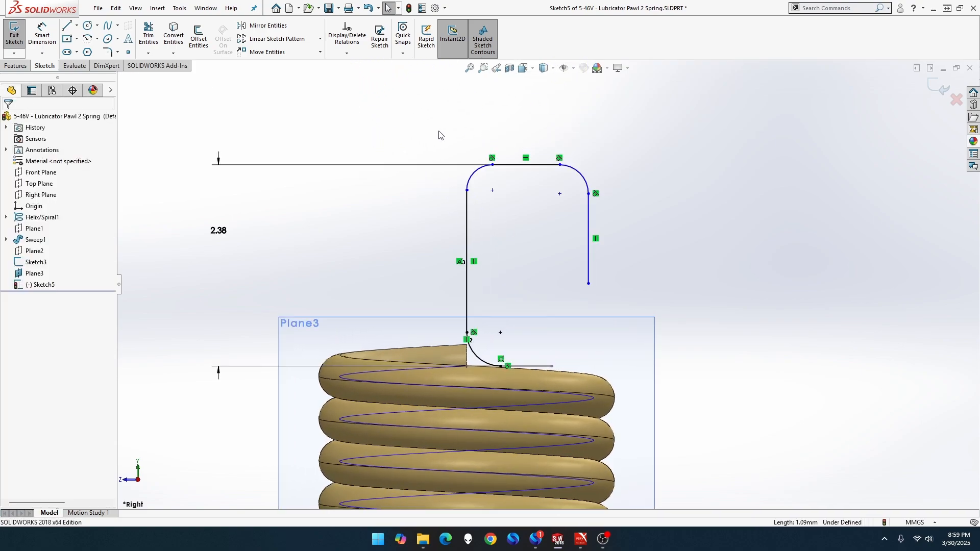
Undo the hook's height dimension and set the radius of the arc atop the long vertical line to 0.25 mm.
key(ctrl+z)
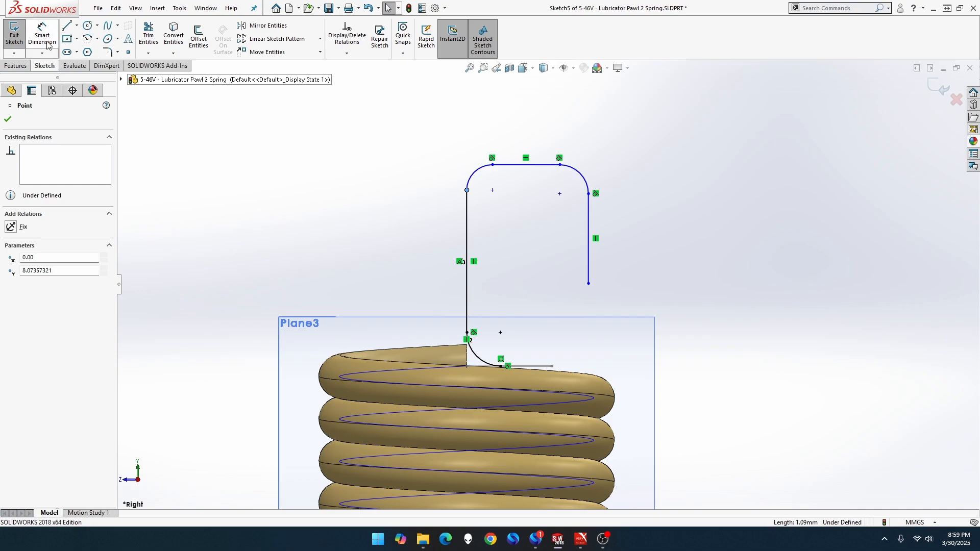
click(474, 173)
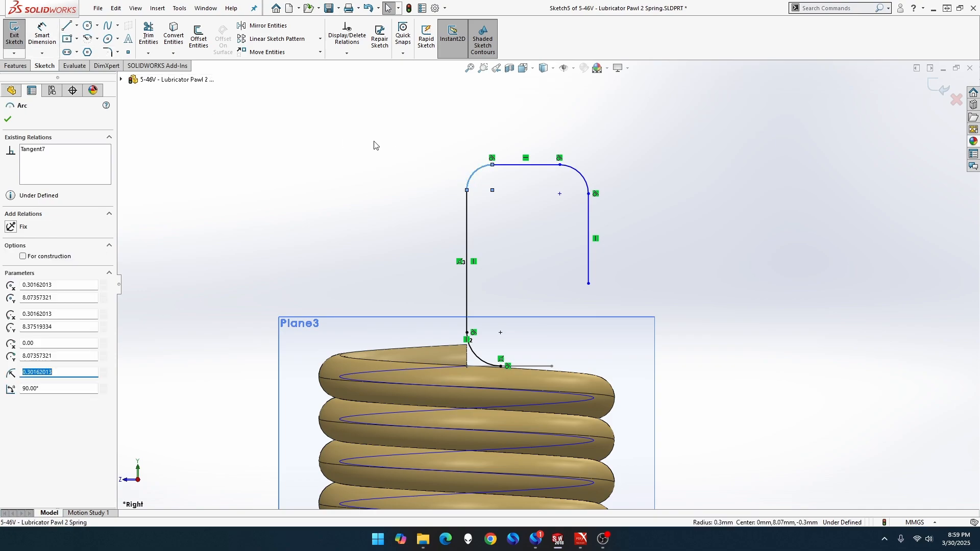
click(42, 36)
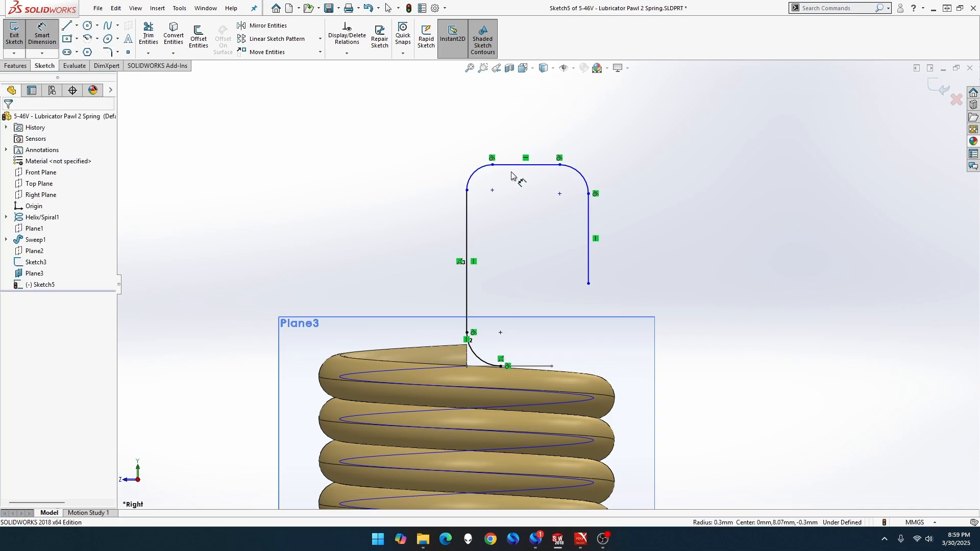
click(479, 168)
click(377, 145)
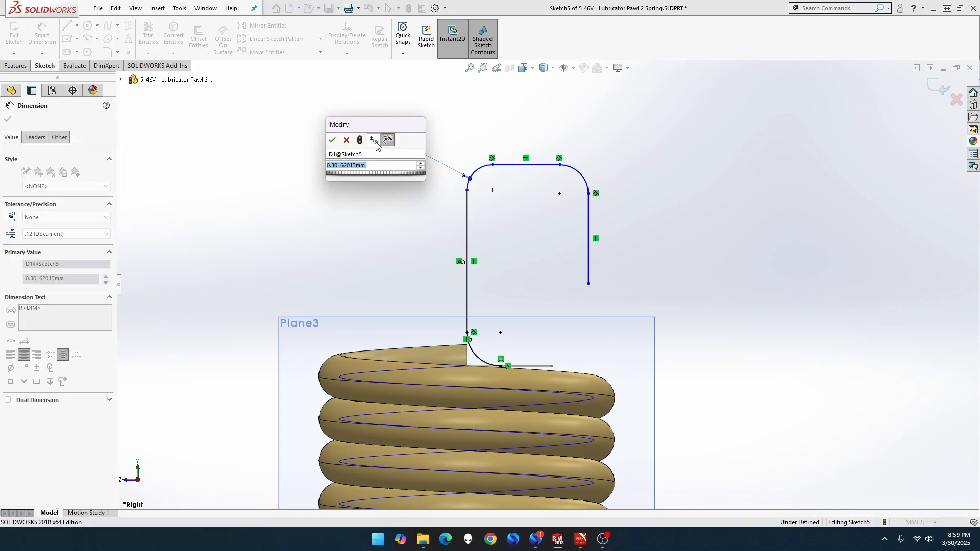
text(0.25)
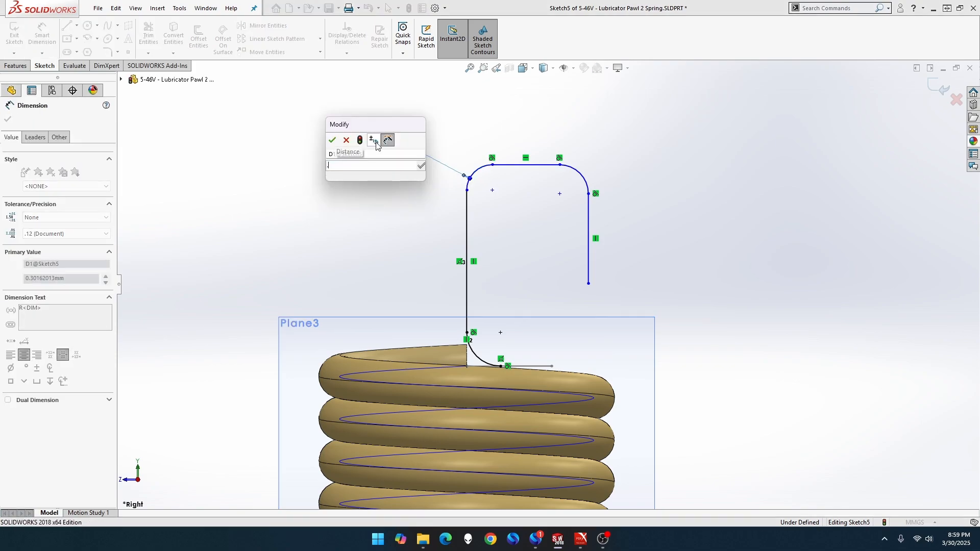
key(Return)
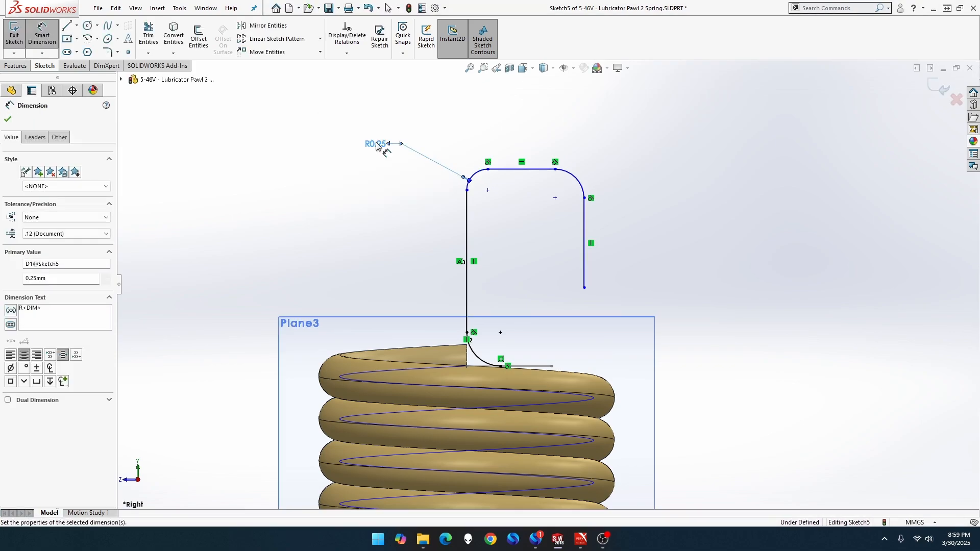
Set the radius of the arc between the horizontal line and the short vertical line to 0.25 mm.
click(579, 176)
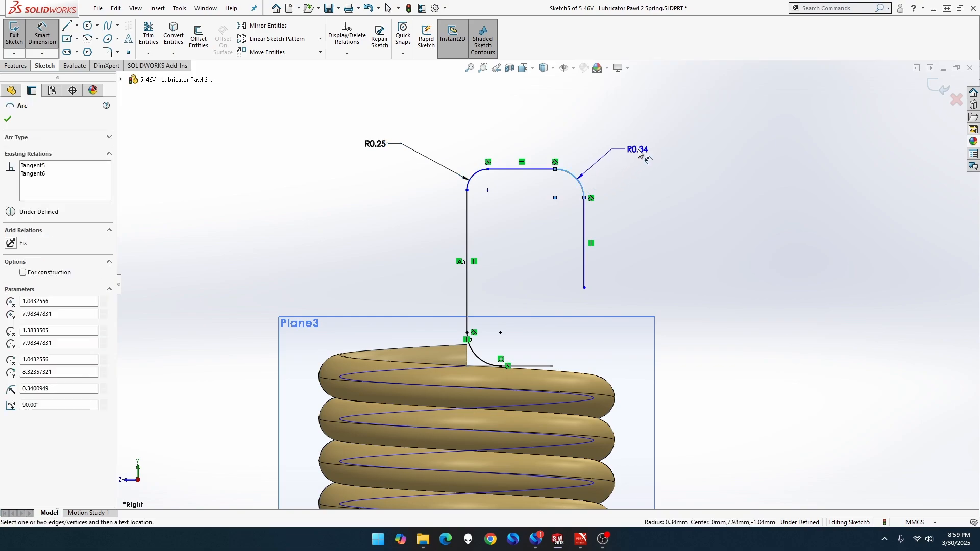
click(638, 153)
text(.25)
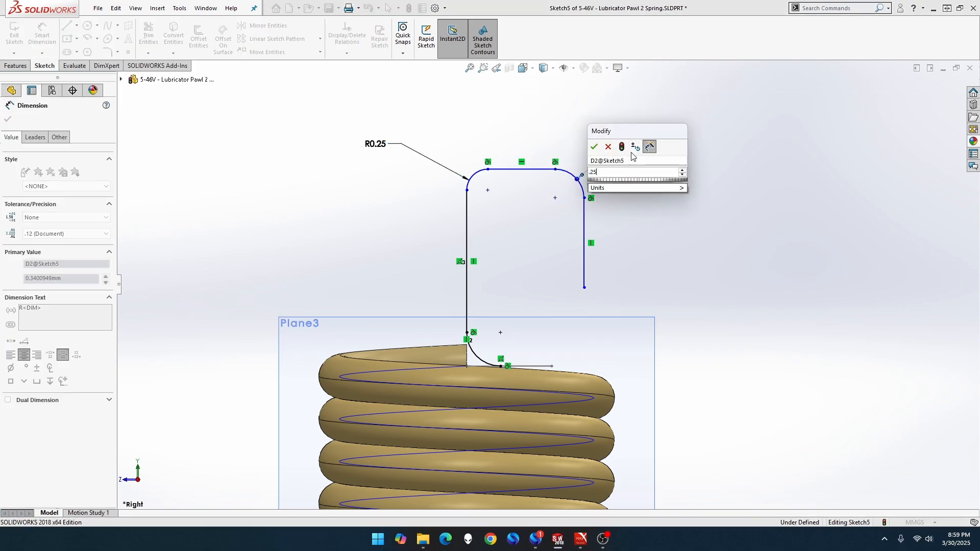
key(Return)
key(Escape)
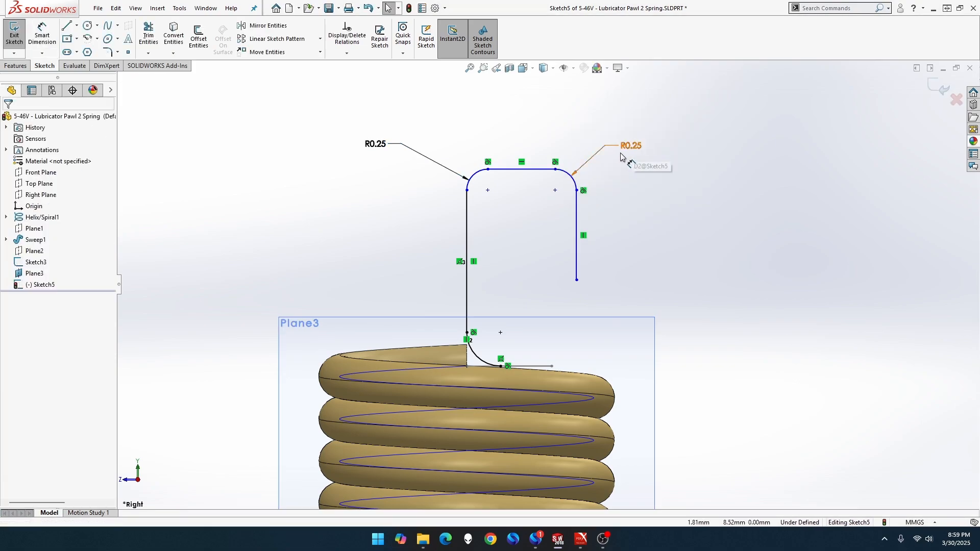
Make the arc atop the long vertical line tangent to that line.
click(472, 181)
ctrl+click(466, 204)
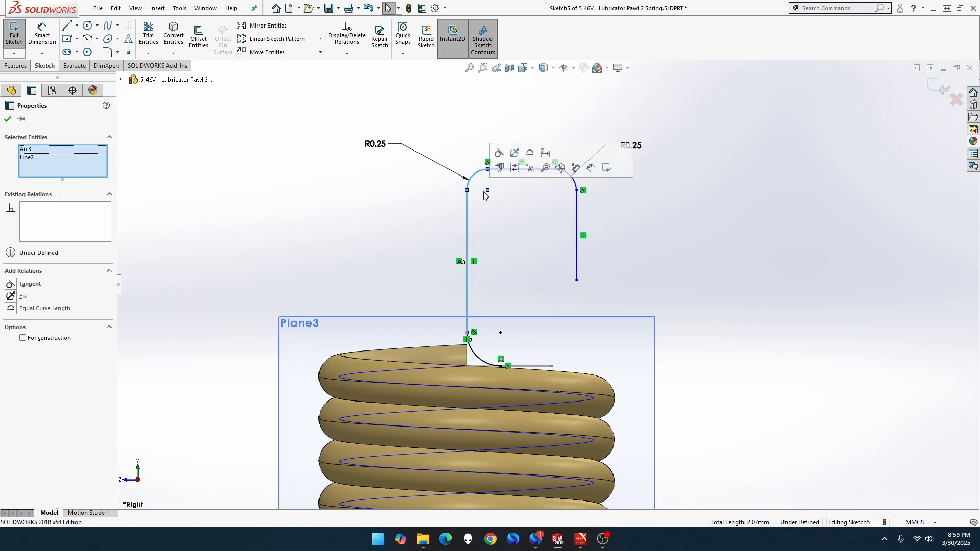
click(499, 152)
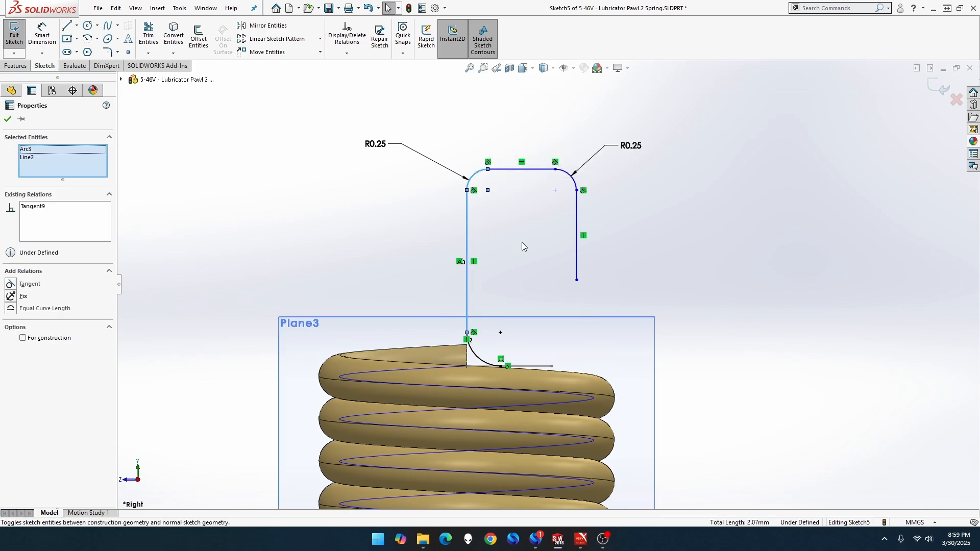
Dimension the height from the edge-on base curve at the coil's end to the hook's horizontal line as 4.8 mm.
scroll(522, 242, up, 1)
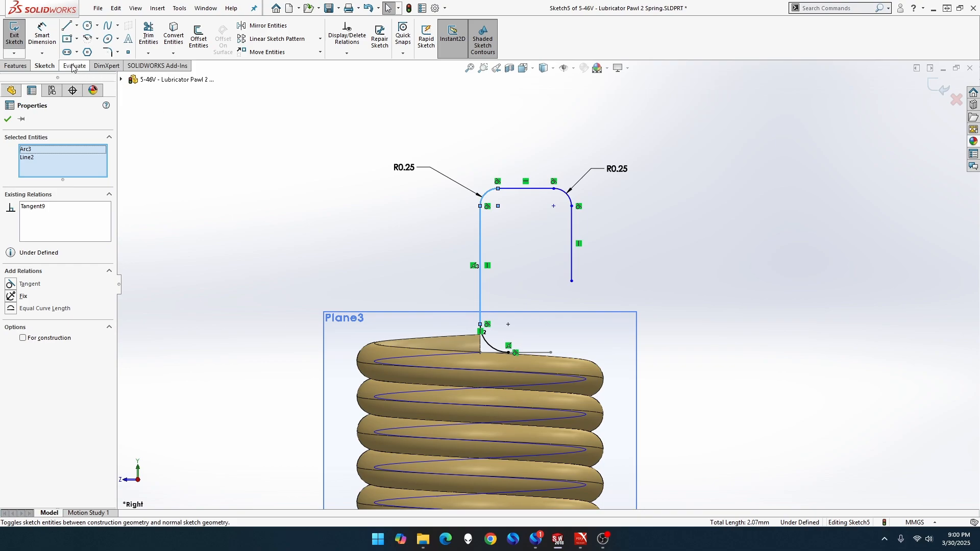
click(42, 35)
click(524, 190)
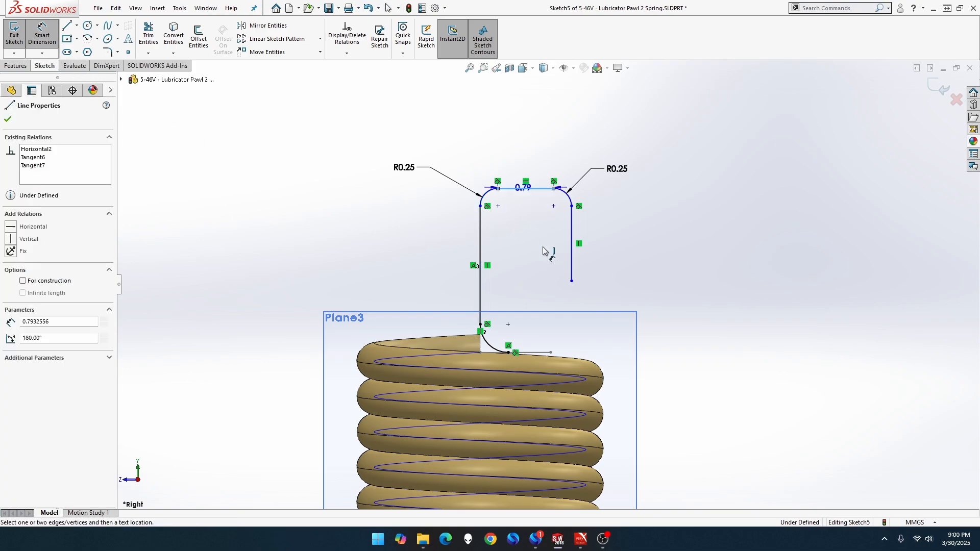
click(532, 353)
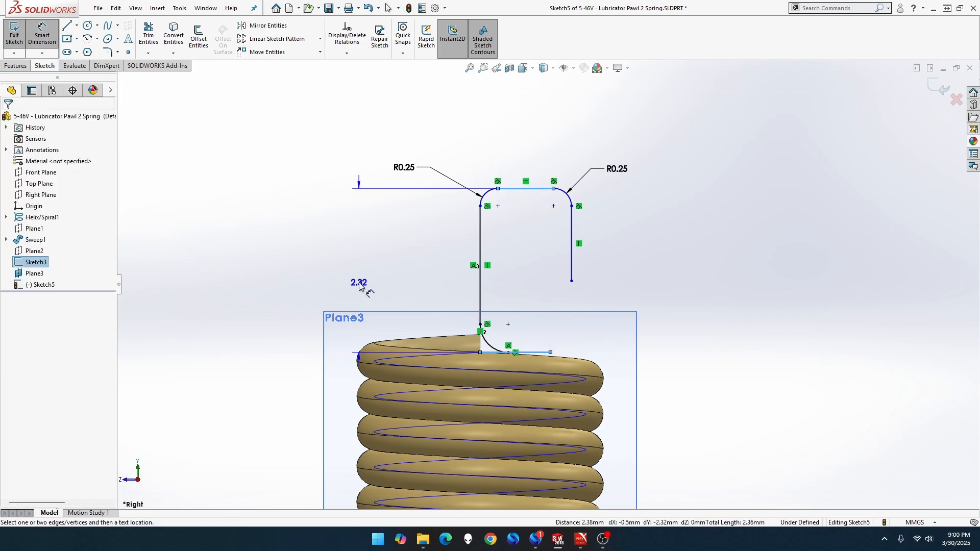
click(359, 286)
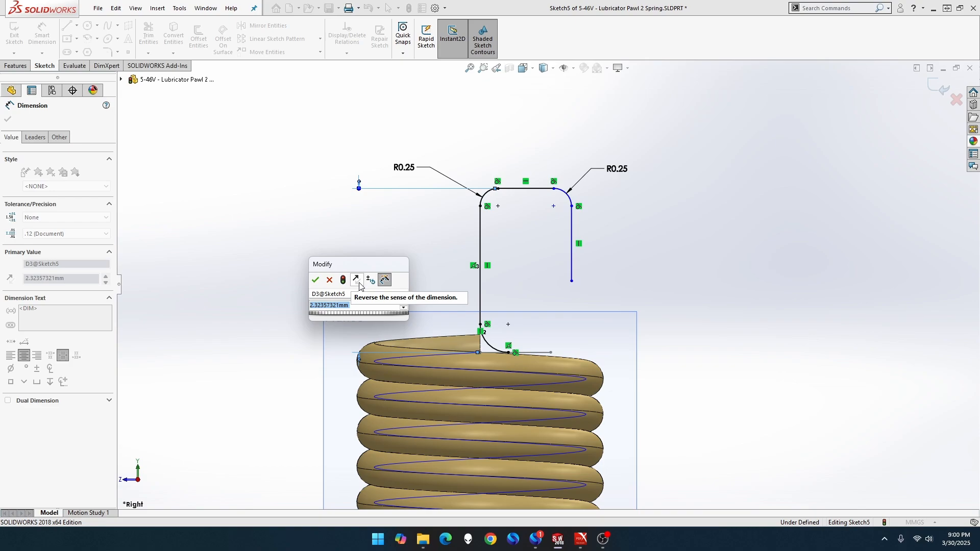
text(4.8)
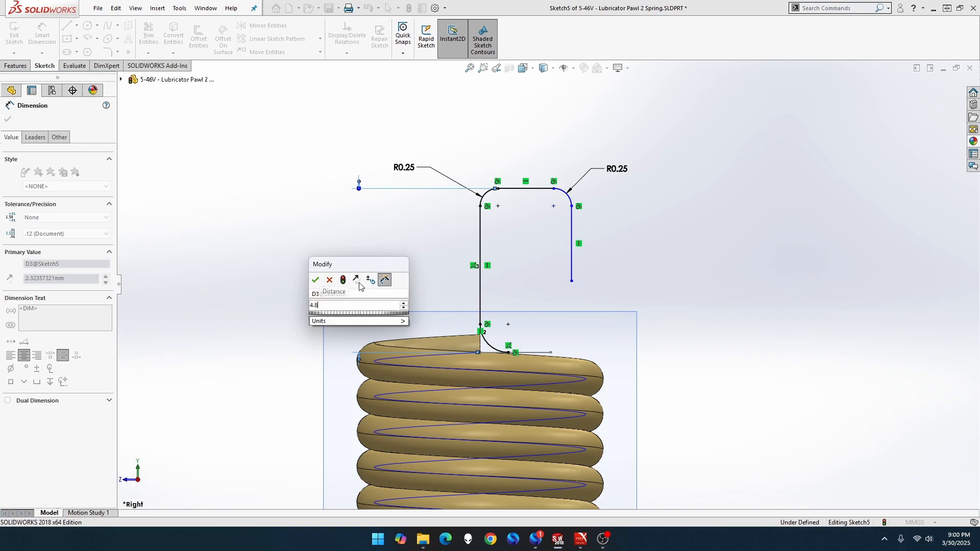
key(Return)
Dimension the distance between the hook's long and short vertical lines as 4.5 mm.
scroll(421, 248, up, 3)
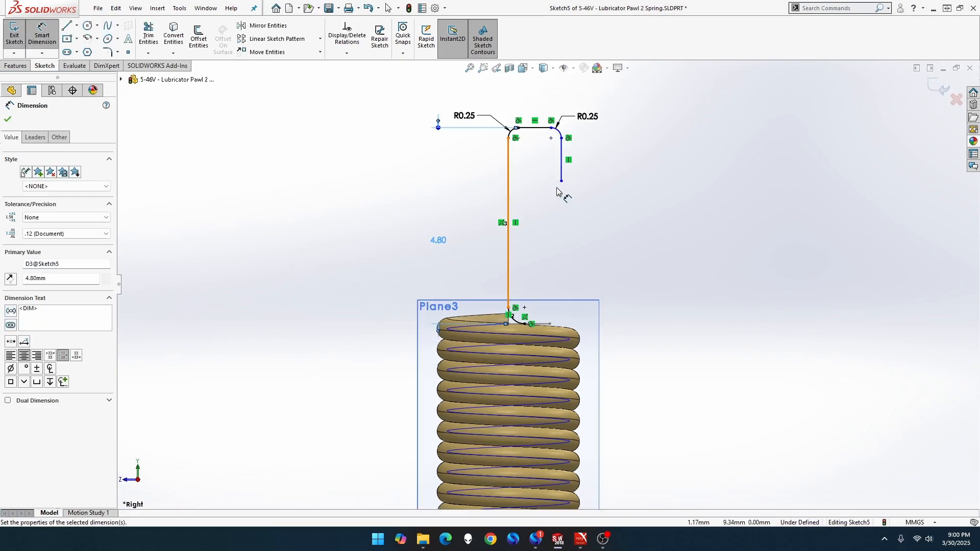
scroll(597, 164, down, 3)
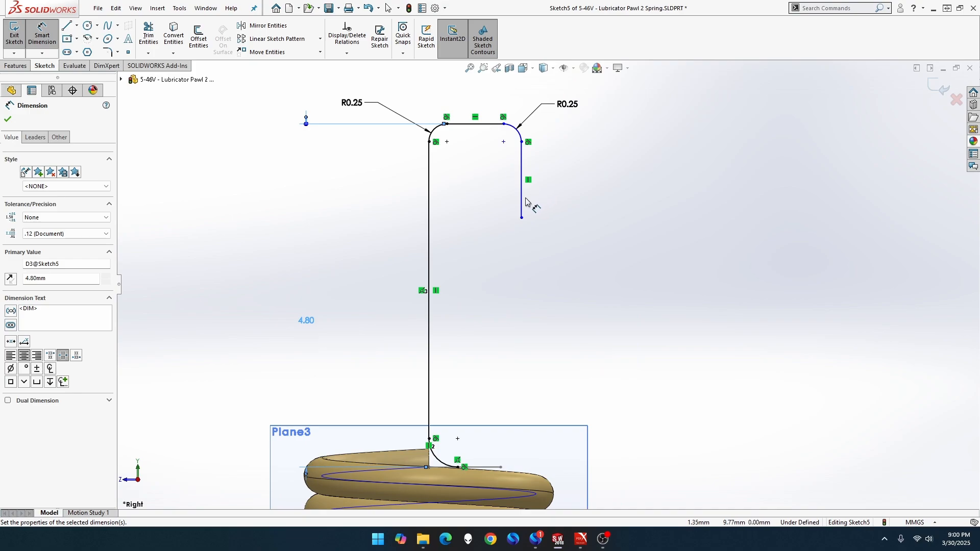
click(521, 203)
click(428, 201)
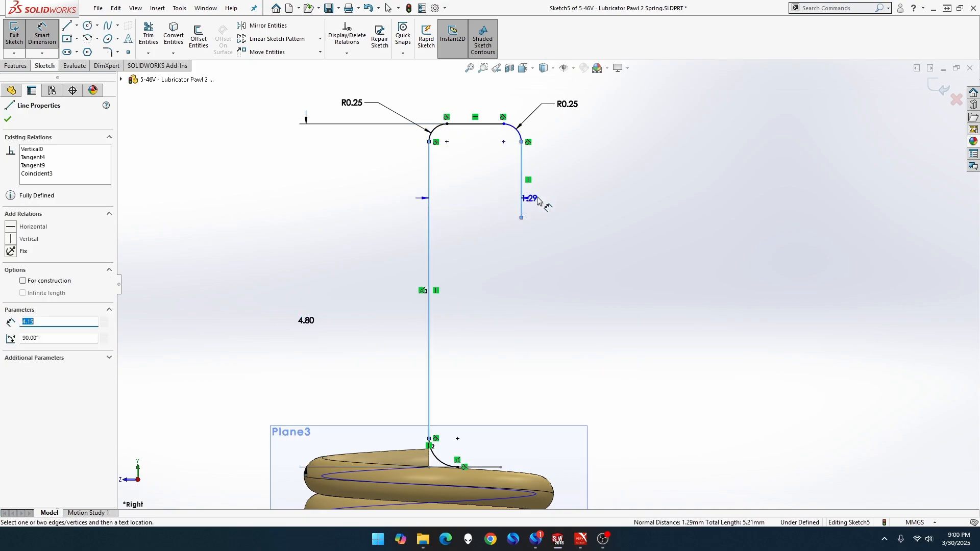
click(610, 195)
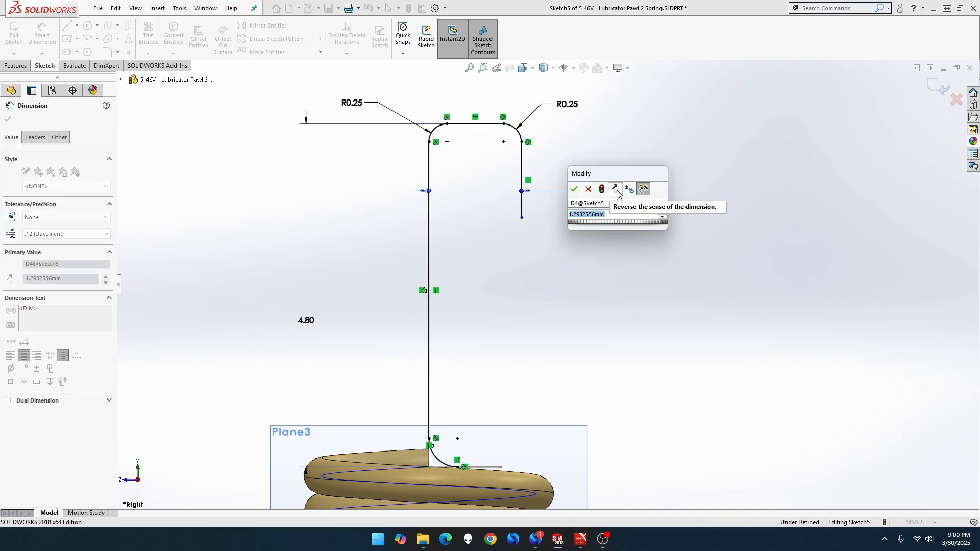
text(4.5)
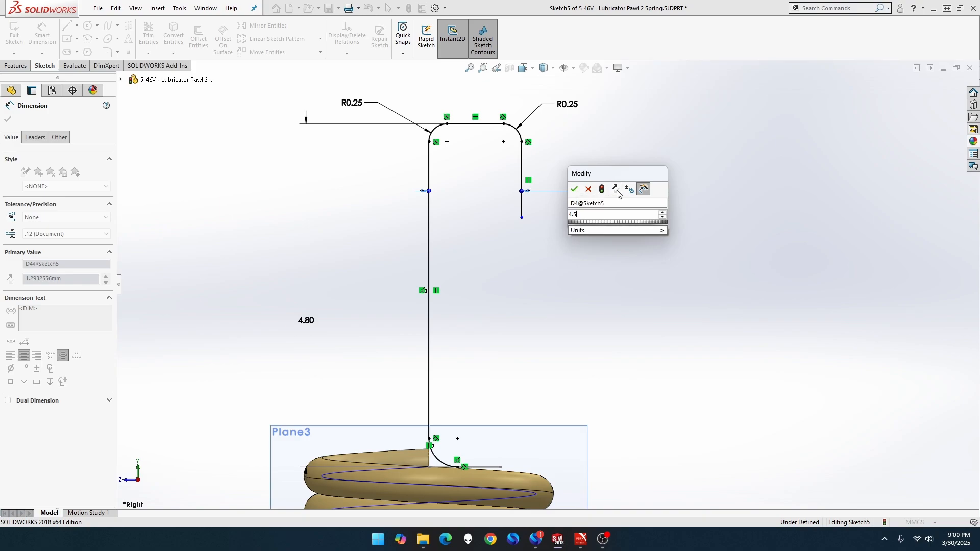
key(Return)
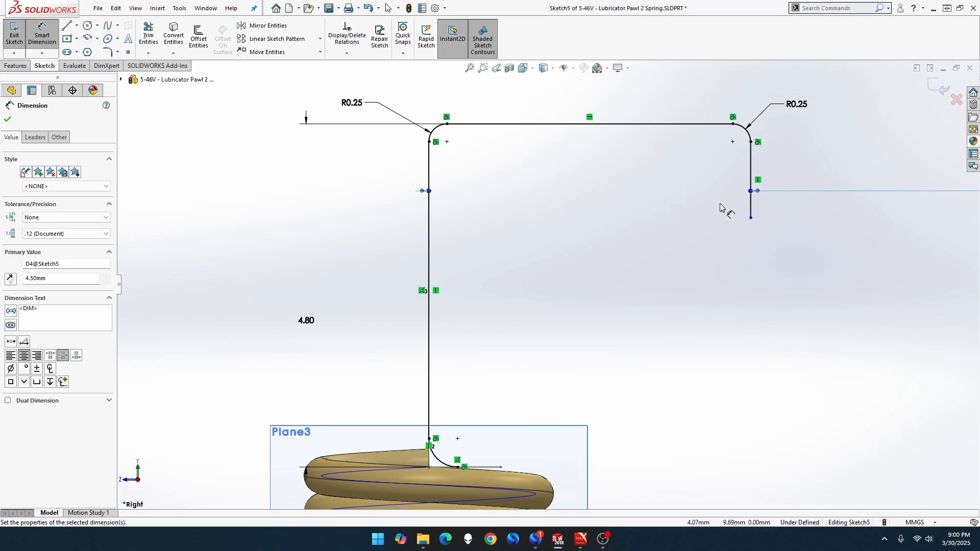
key(Escape)
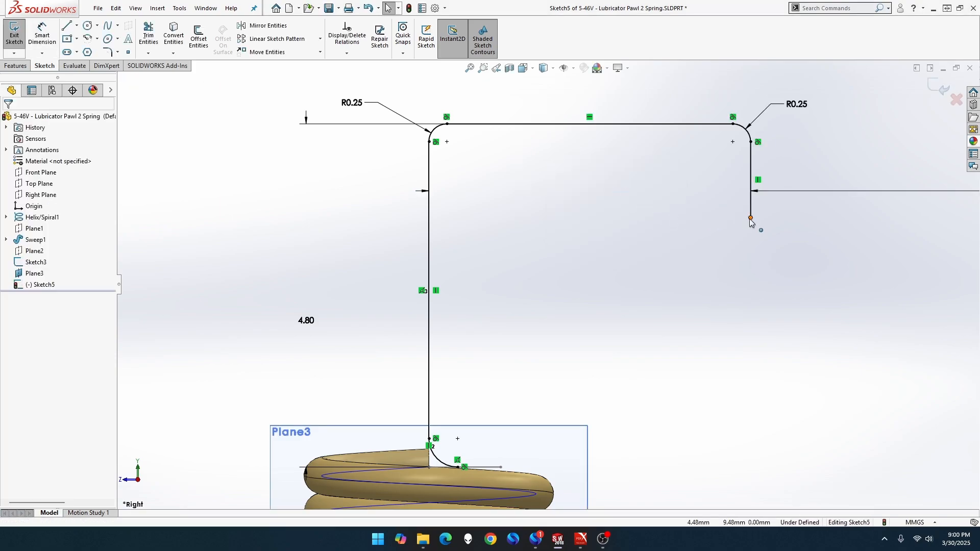
Lengthen the short vertical line downward and set the distance from its free end to the hook's horizontal line to 2.4 mm.
drag(750, 218, 751, 253)
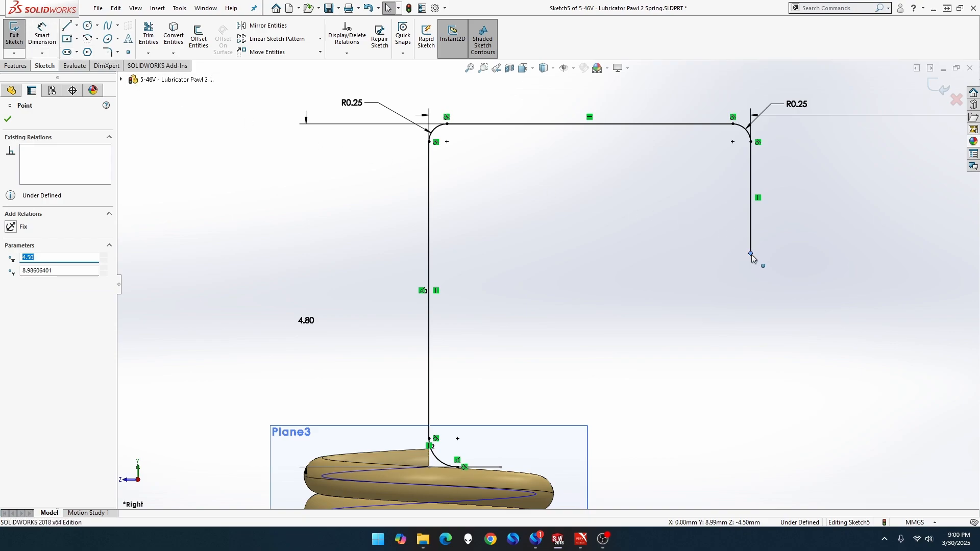
click(613, 124)
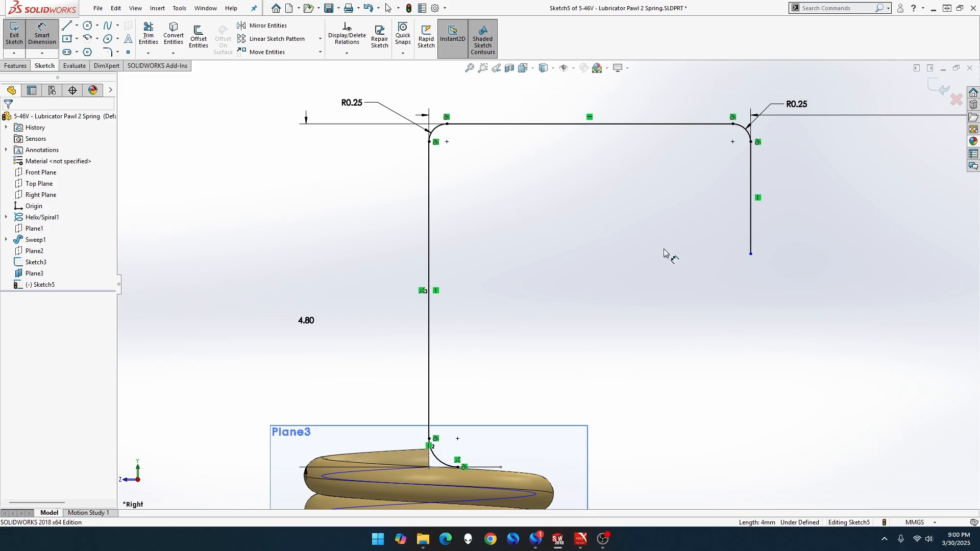
click(750, 253)
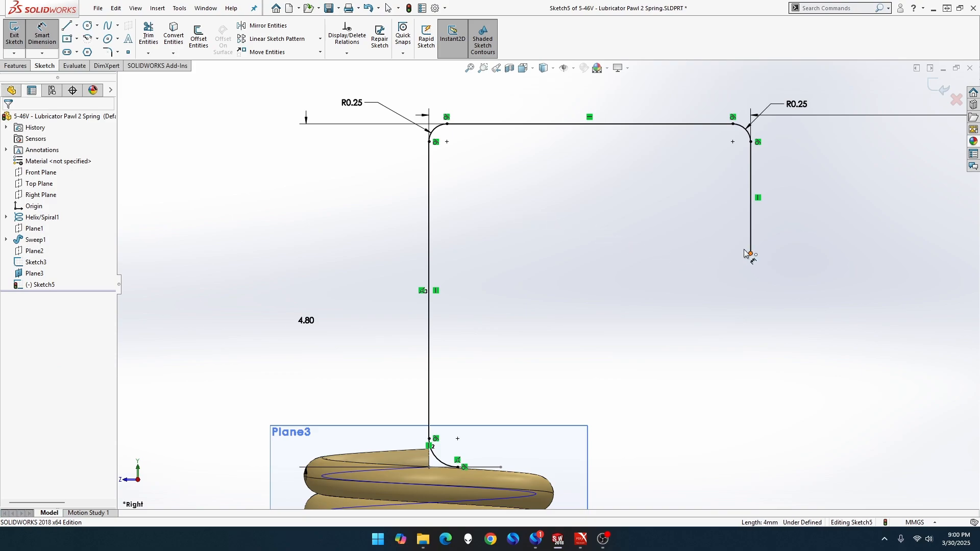
click(650, 124)
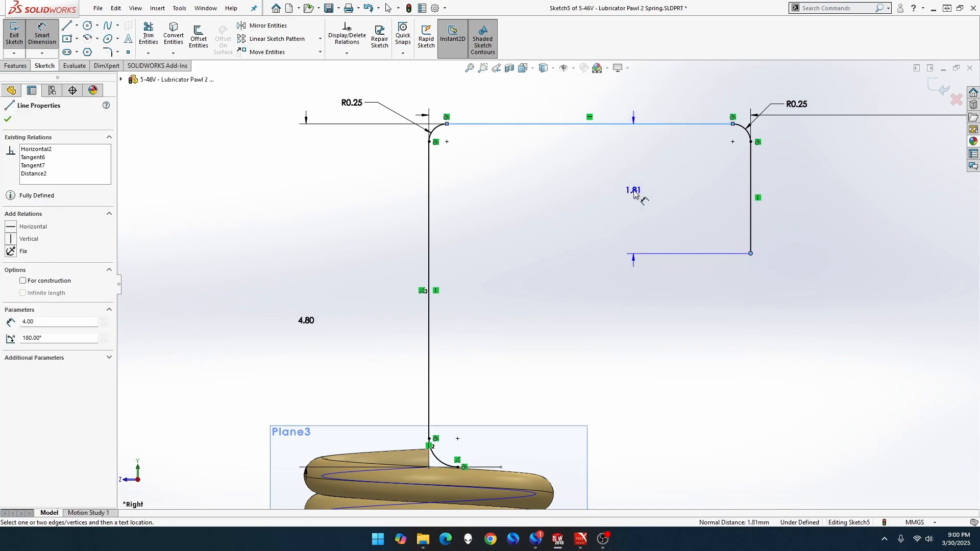
click(598, 196)
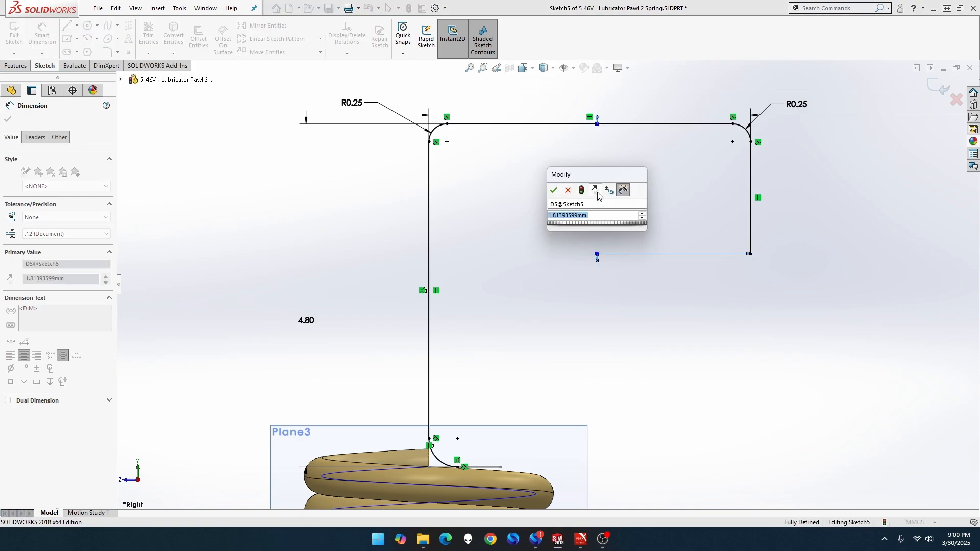
text(2.4)
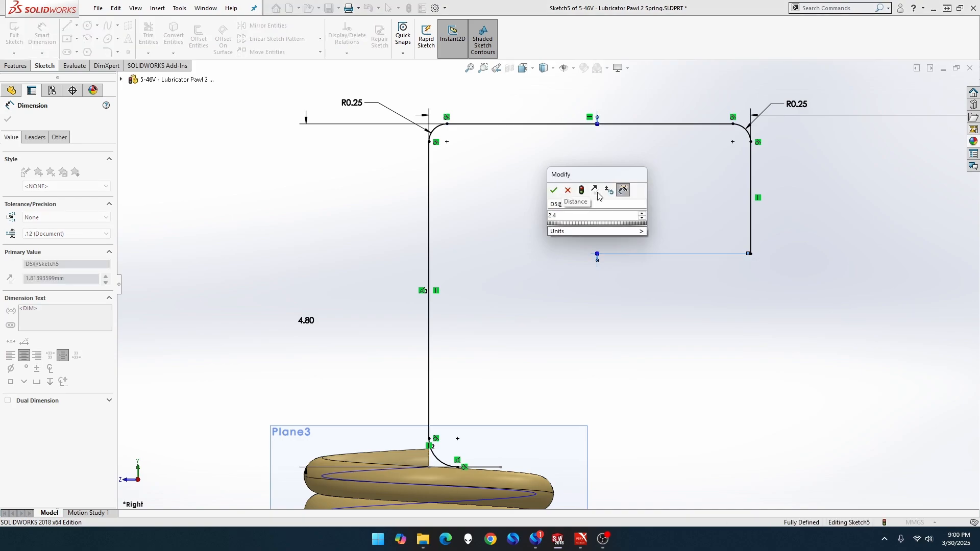
key(Return)
key(z)
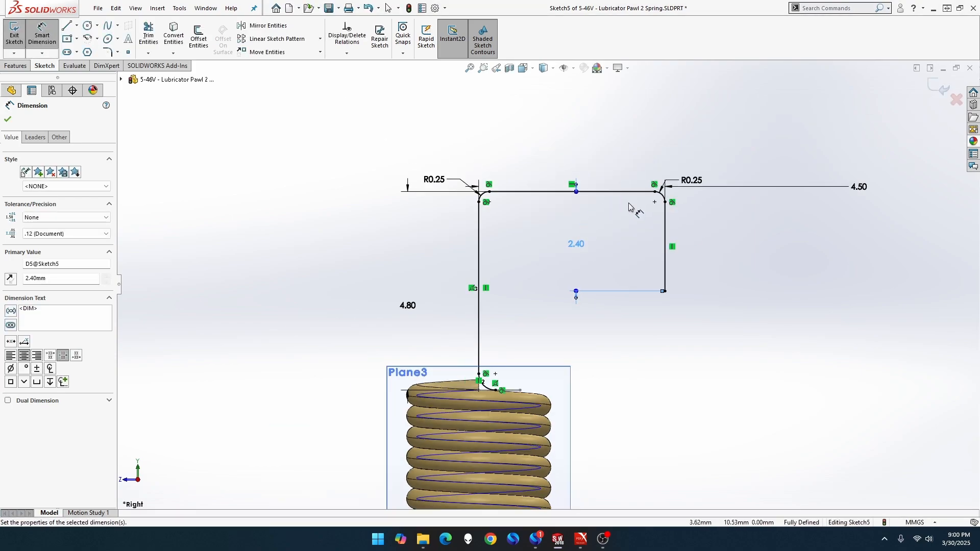
key(Escape)
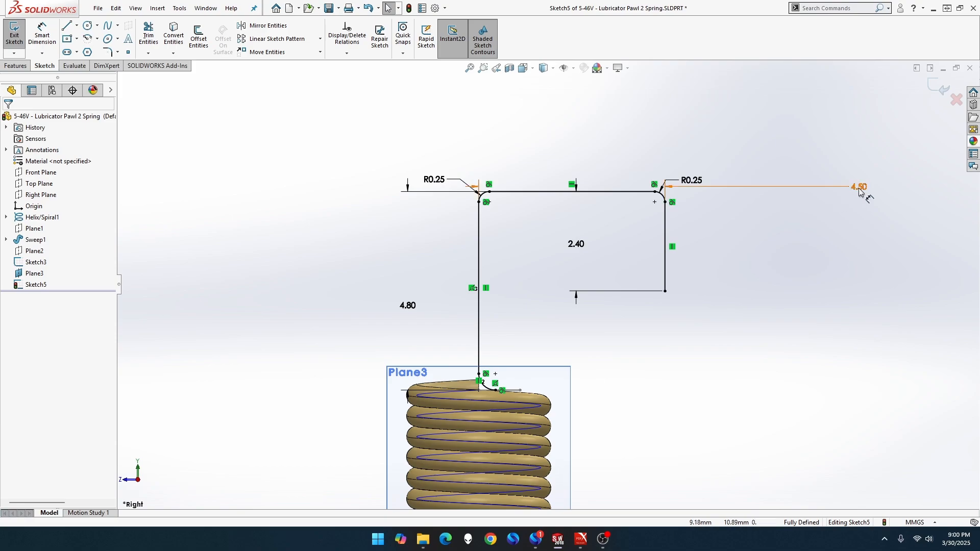
Rearrange the dimension labels, placing 4.50 above the hook, 2.40 outside the short line and both R0.25 labels inside the hook.
mouse_move(861, 189)
mouse_down()
mouse_move(845, 237)
mouse_move(837, 169)
mouse_move(723, 126)
mouse_move(560, 122)
mouse_up()
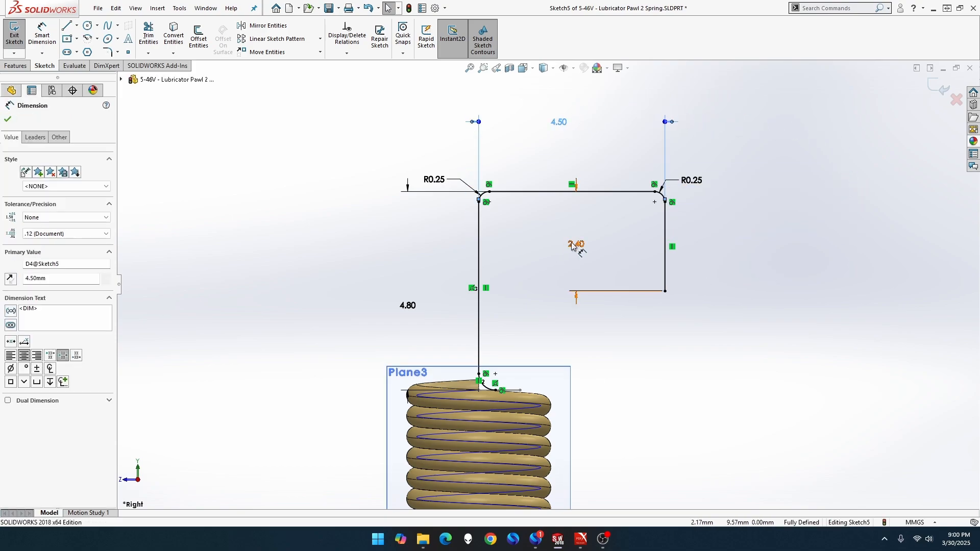
drag(575, 244, 771, 245)
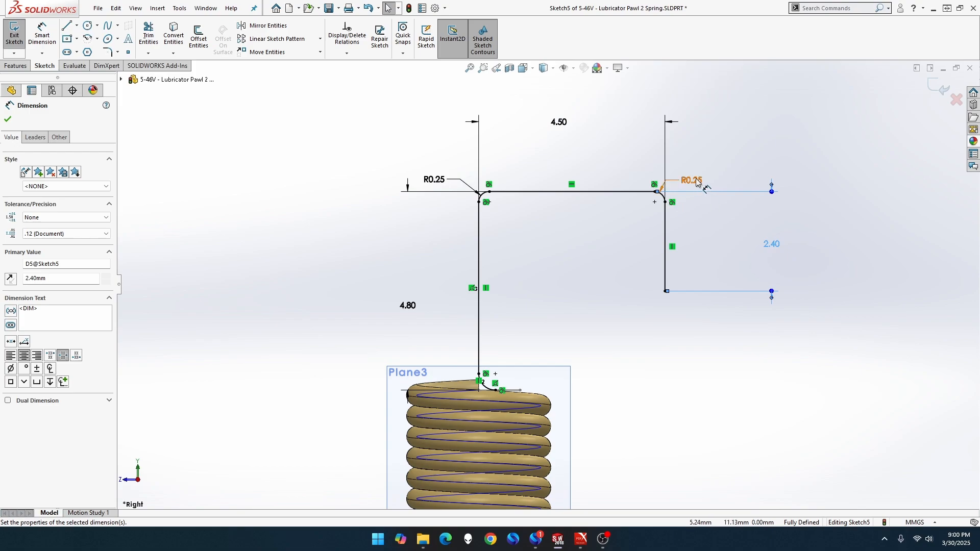
mouse_move(694, 180)
mouse_down()
mouse_move(637, 220)
mouse_move(617, 215)
mouse_up()
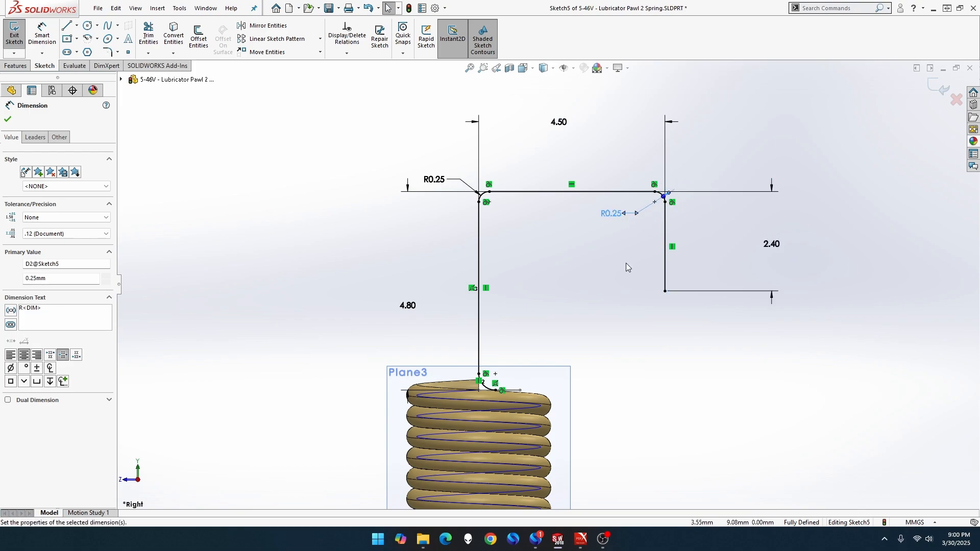
mouse_move(431, 181)
mouse_down()
mouse_move(524, 228)
mouse_move(531, 219)
mouse_up()
scroll(584, 264, up, 1)
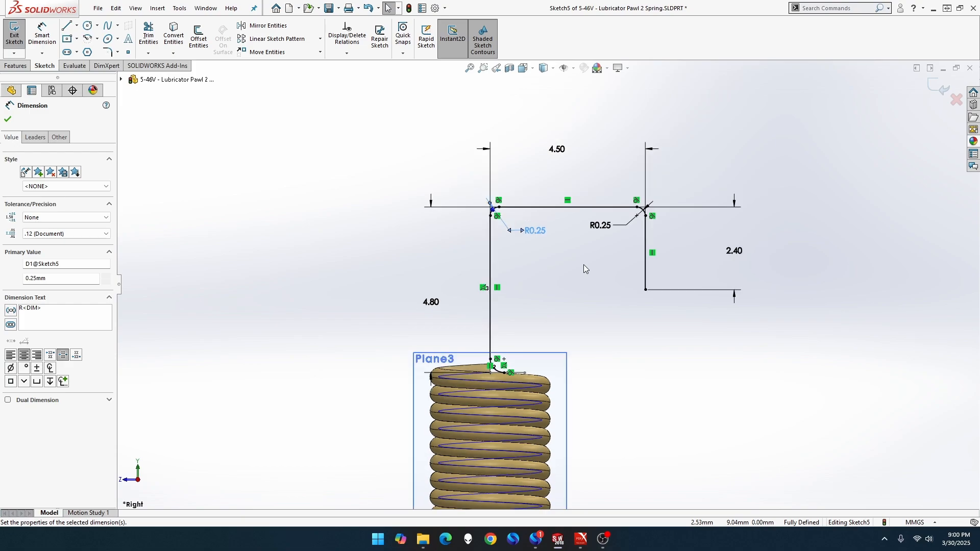
Finish the fully dimensioned hook sketch and hide Plane3.
scroll(583, 264, down, 1)
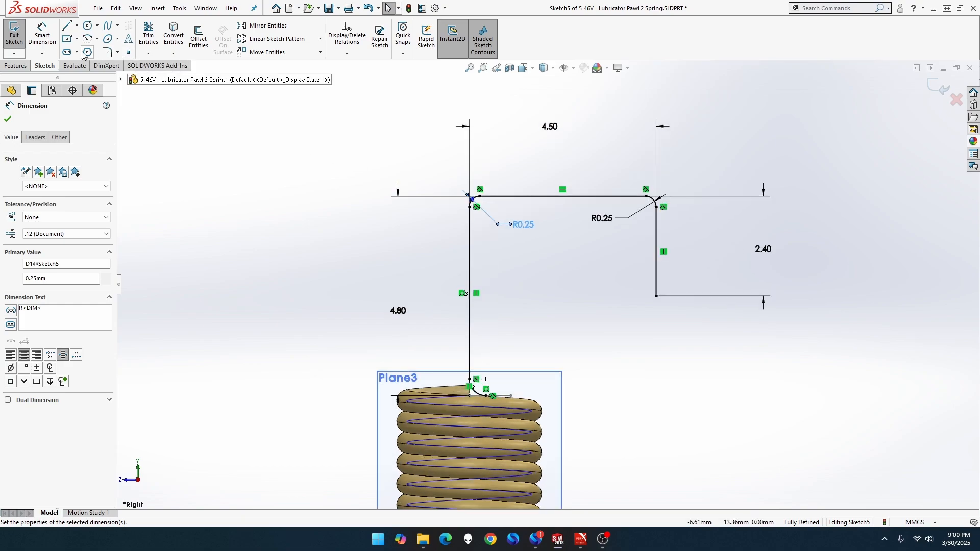
click(16, 37)
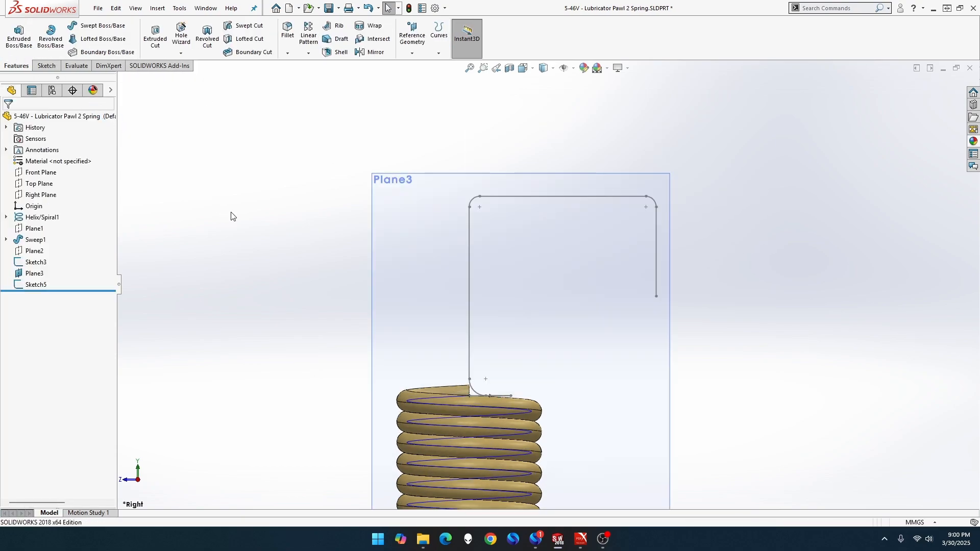
right_click(415, 207)
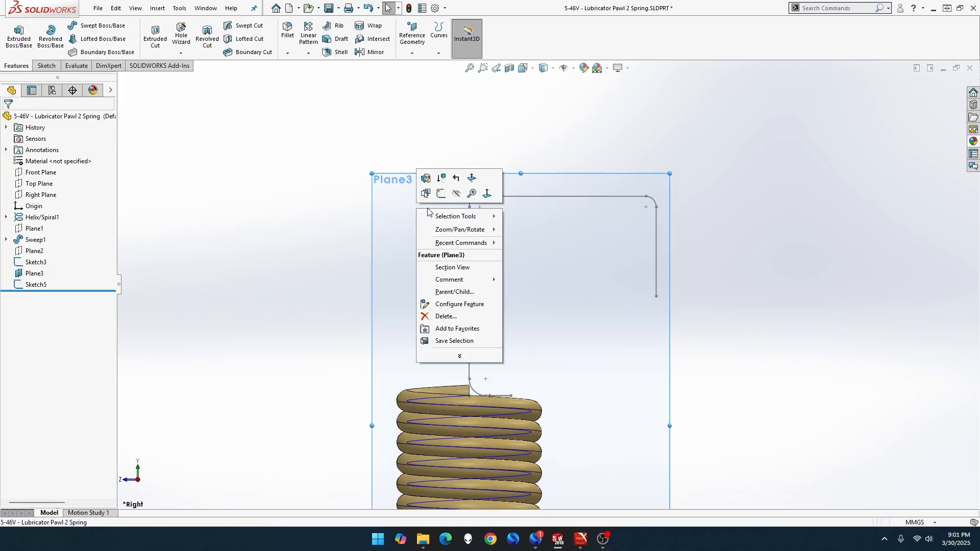
click(463, 197)
Save the part with the completed hook sketch.
middle_drag(415, 228, 308, 272)
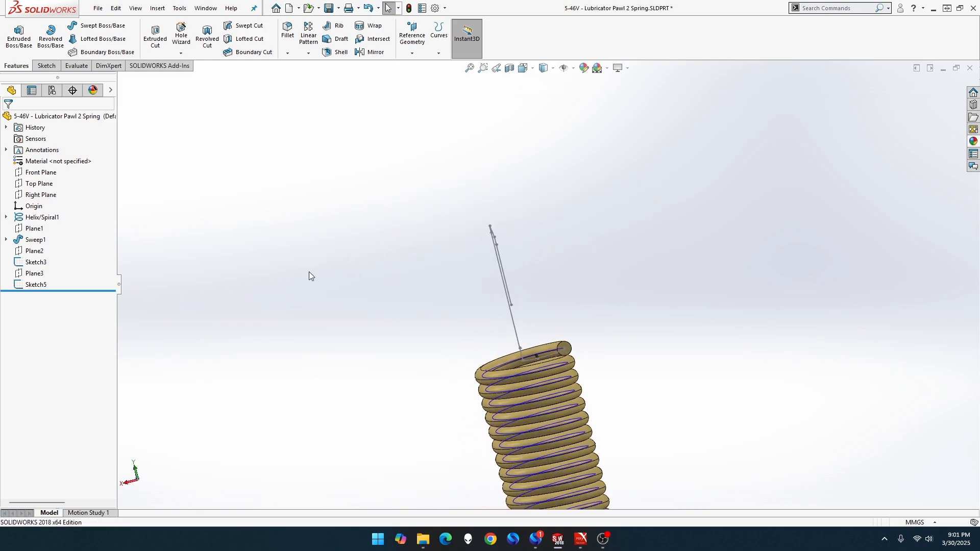
scroll(562, 332, down, 5)
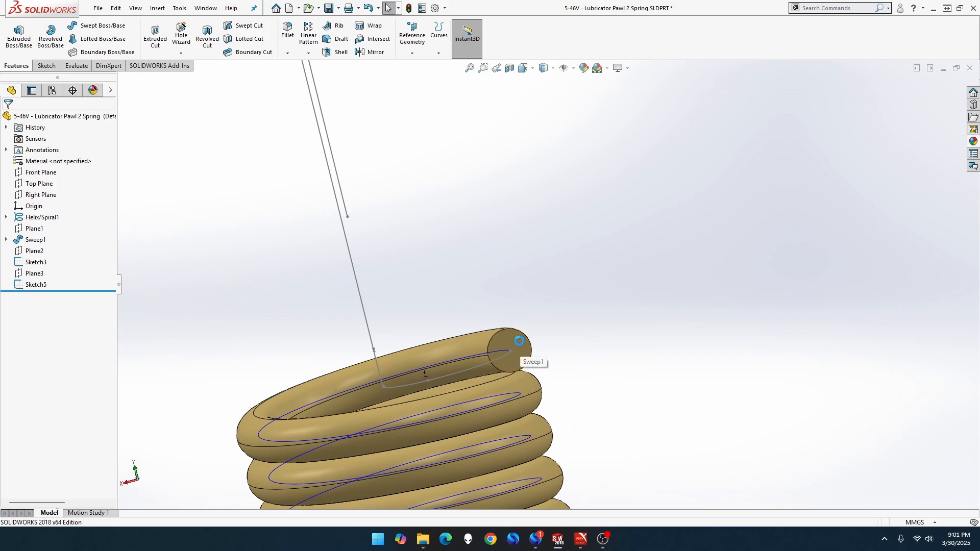
key(ctrl+s)
Sketch a circle of 0.25 mm radius on the coil's upper end face, centred on the wire's centreline, and close the sketch.
click(519, 341)
right_click(519, 341)
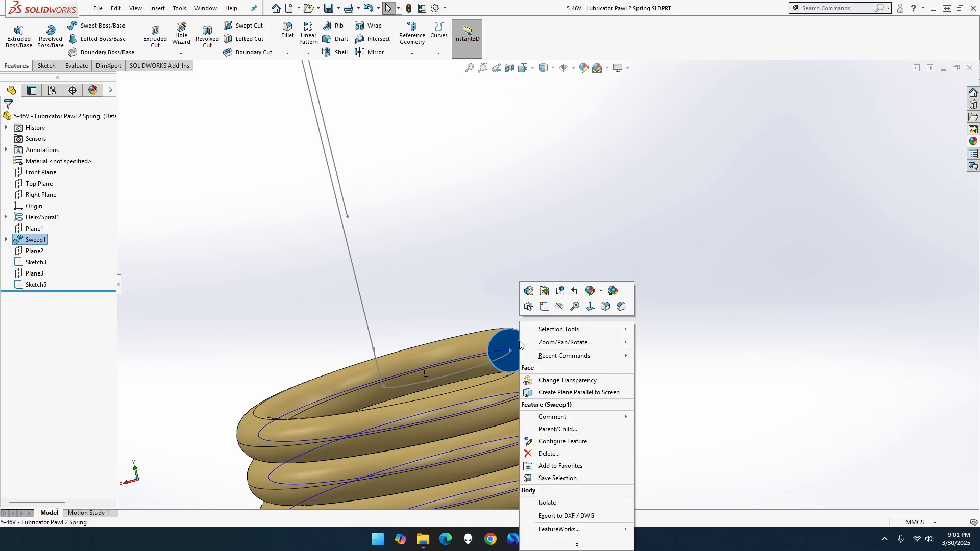
click(544, 307)
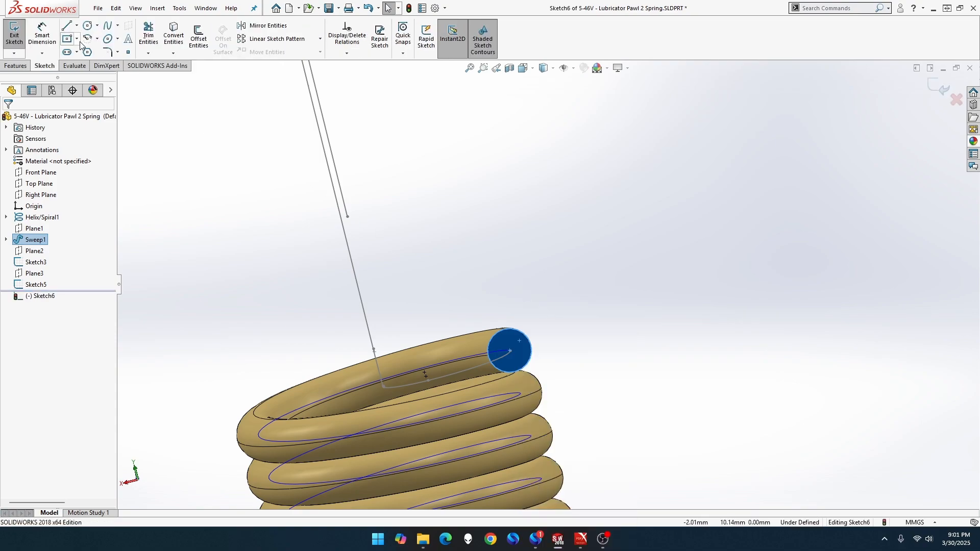
key(c)
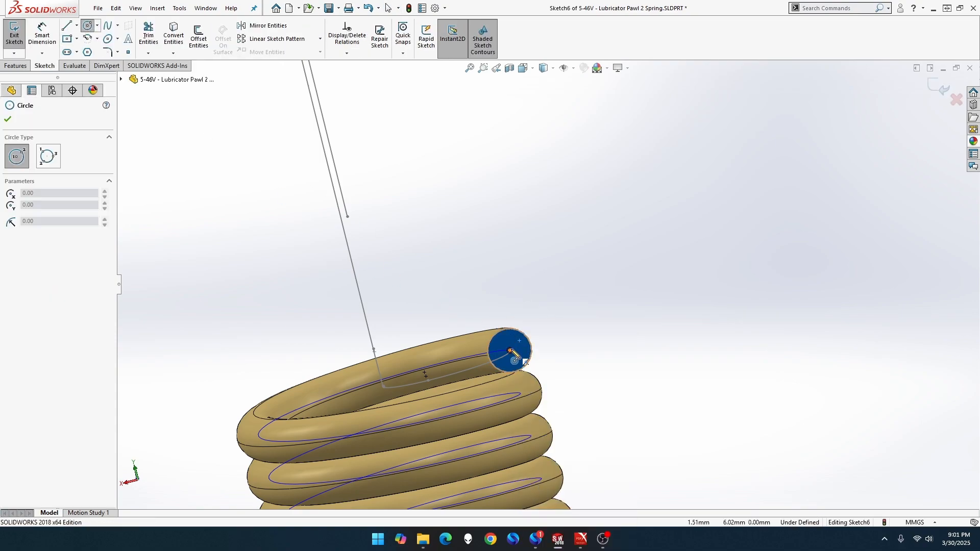
click(509, 351)
click(526, 347)
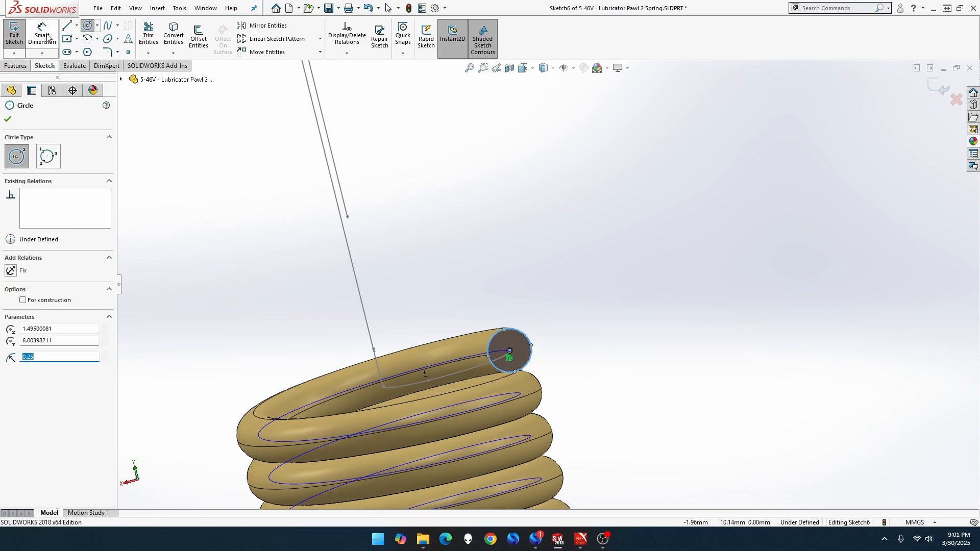
click(15, 39)
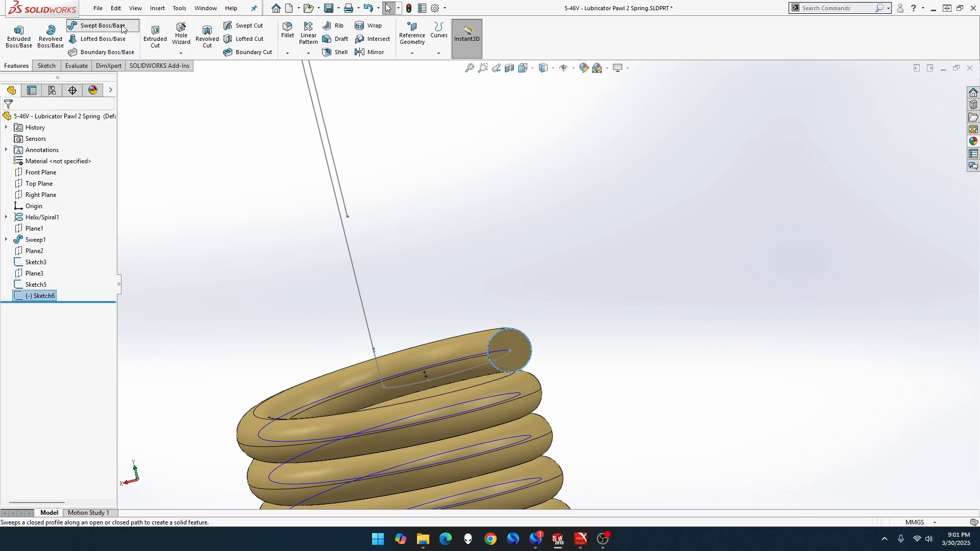
Sweep the end-face circle as a solid along the base curve (Sketch3) that leads from the coil's end to the hook.
click(97, 26)
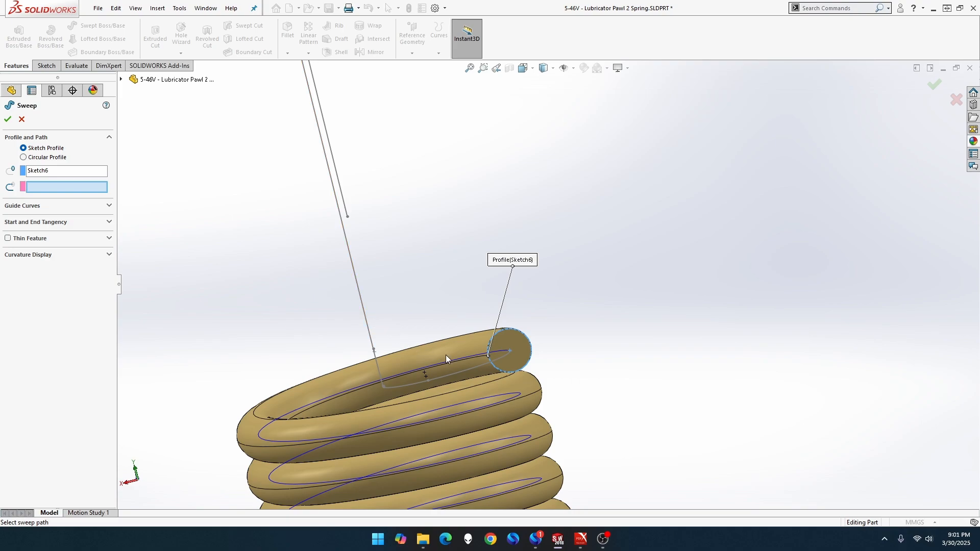
click(470, 369)
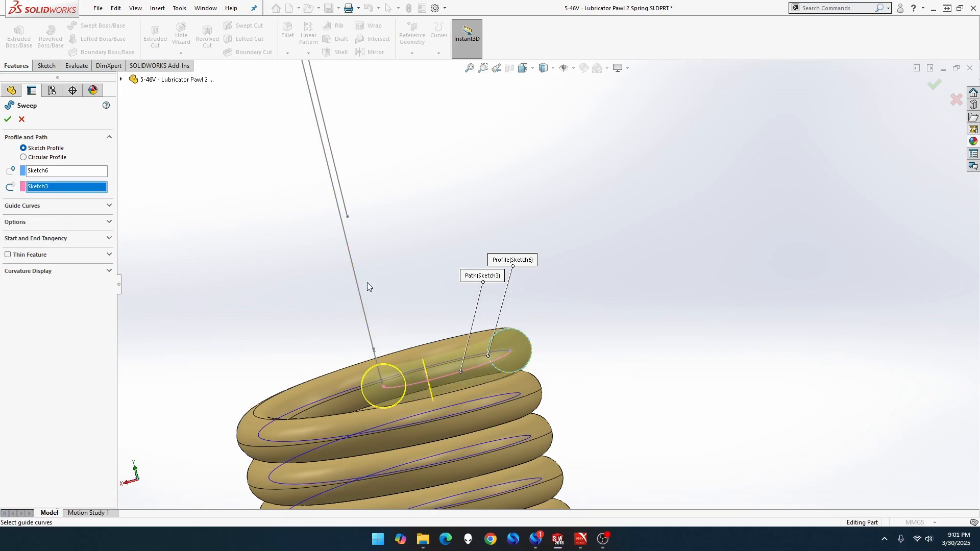
click(8, 120)
Sketch a circle of about 0.24 mm radius on the new sweep's end face, centred on the hook path's start point, and close the sketch.
middle_drag(194, 309, 383, 323)
scroll(383, 323, down, 3)
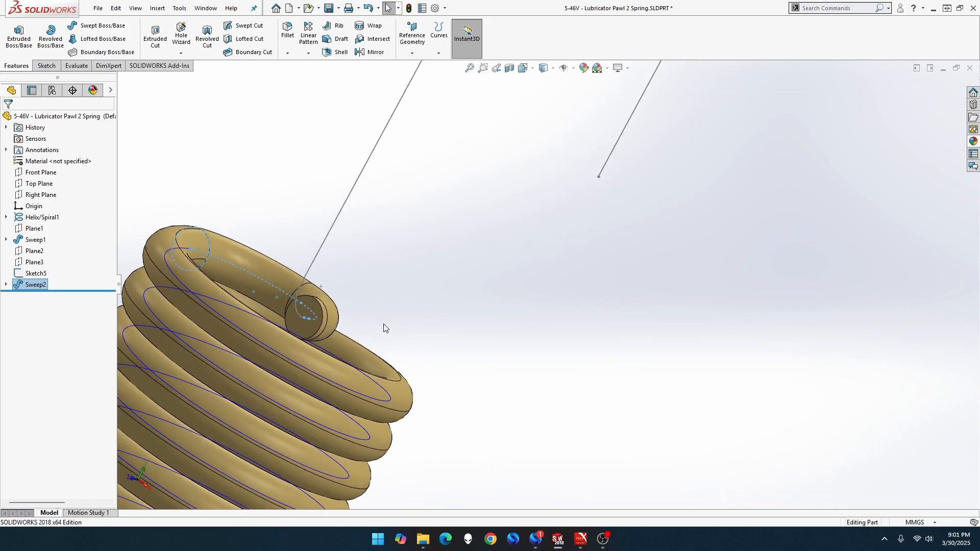
right_click(307, 332)
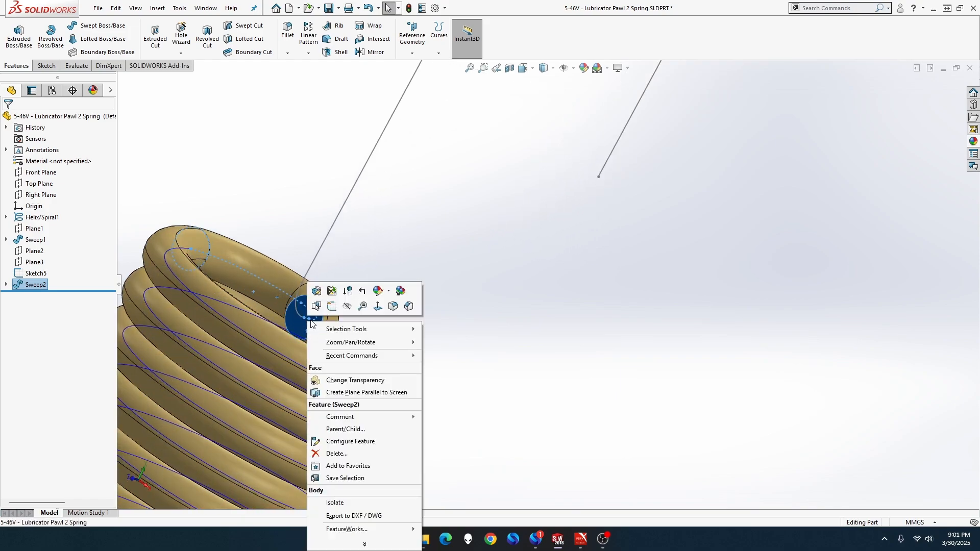
click(316, 306)
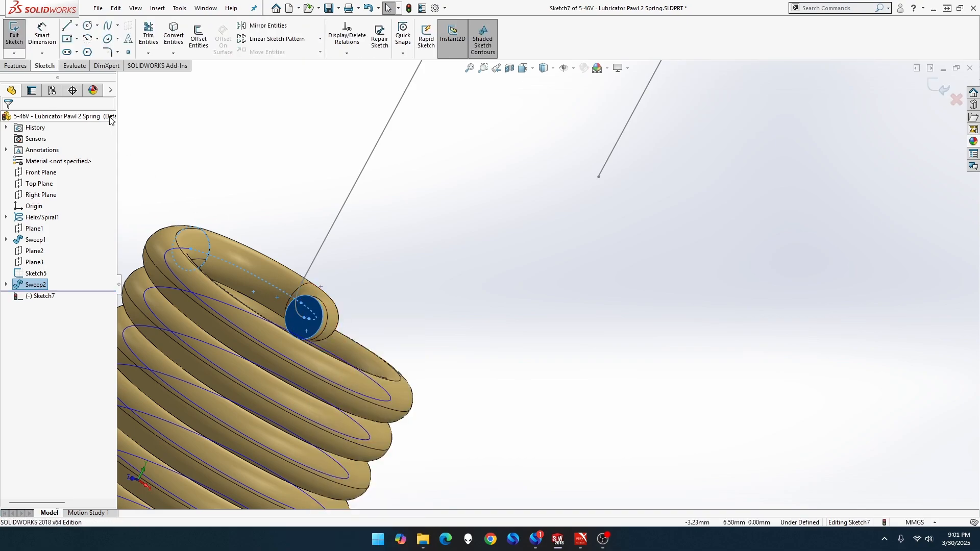
click(87, 25)
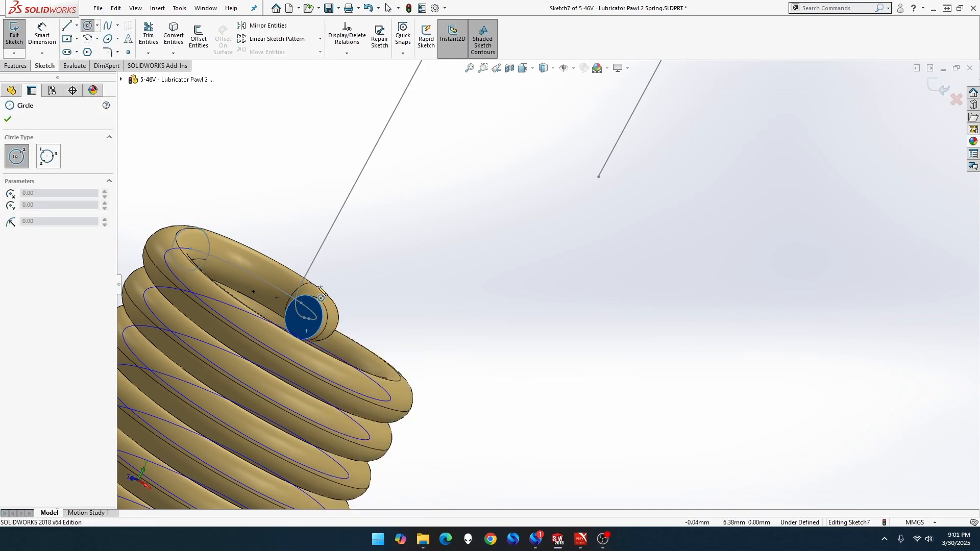
click(304, 318)
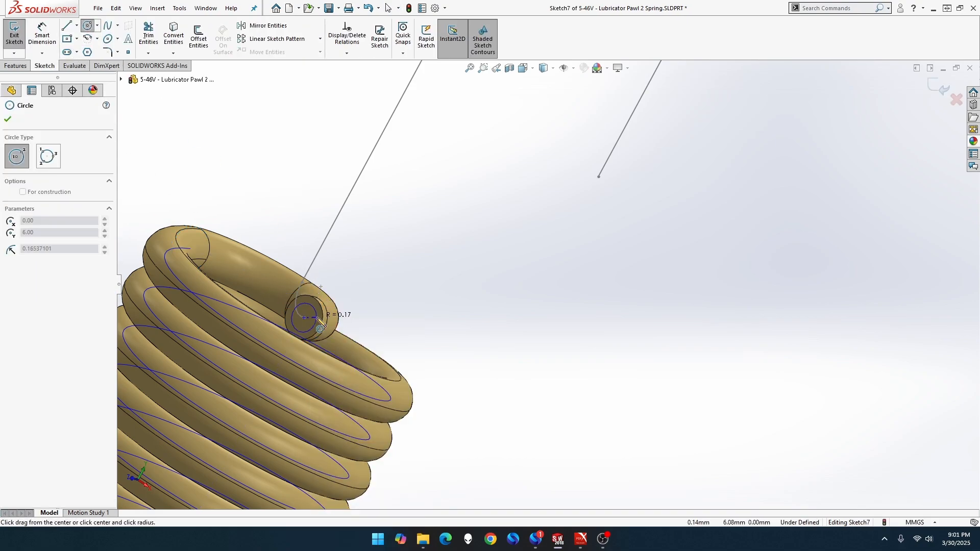
click(323, 315)
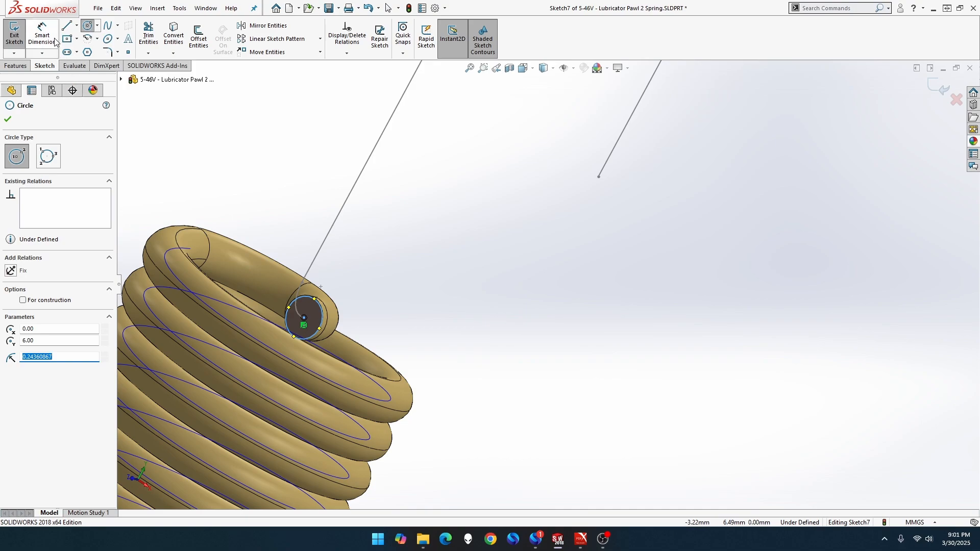
click(14, 36)
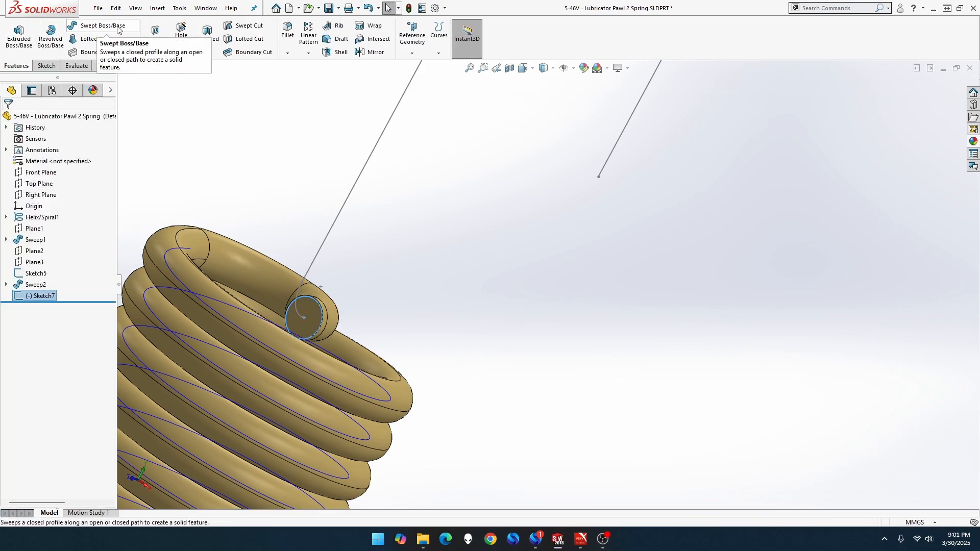
Sweep the new circle along the hook path (Sketch5) to form the solid hooked wire end.
click(109, 28)
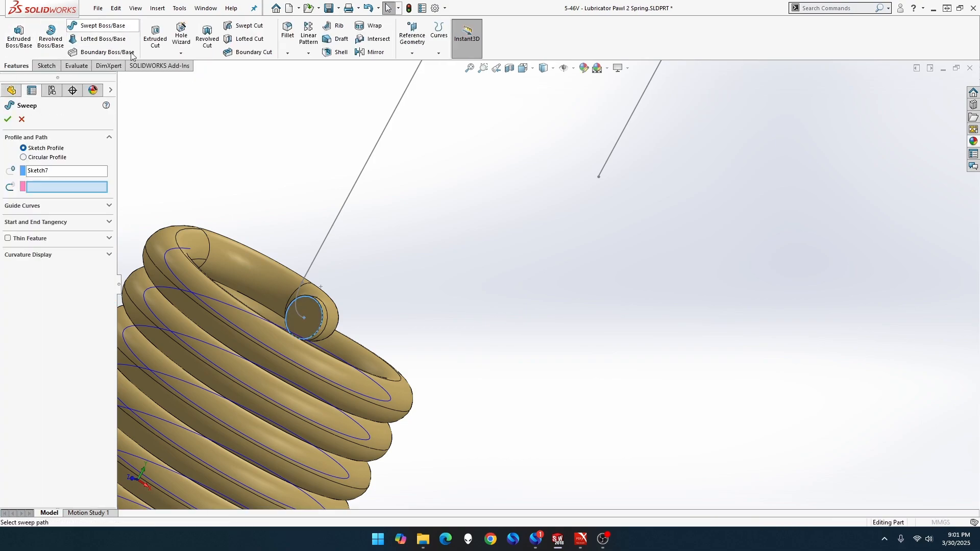
click(297, 299)
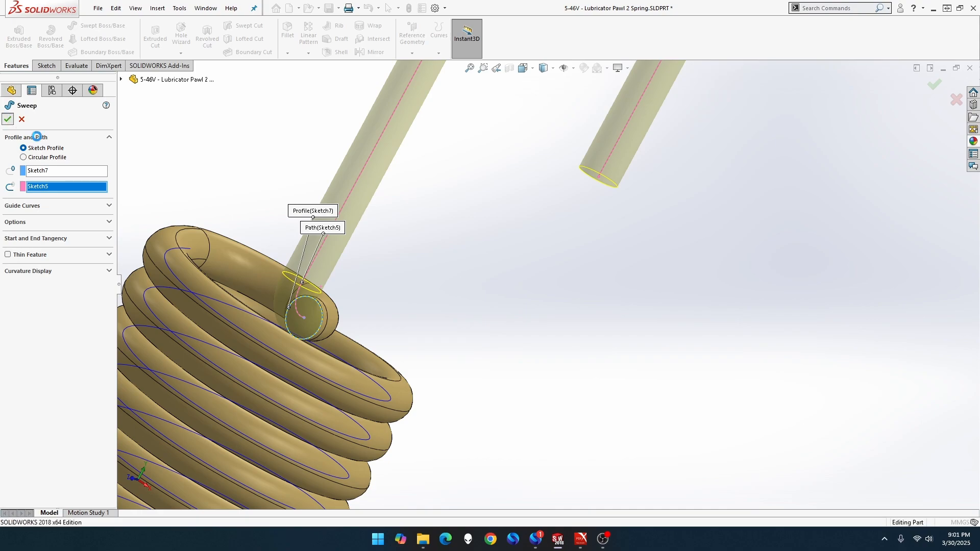
scroll(214, 192, up, 4)
click(271, 226)
middle_drag(280, 228, 219, 167)
scroll(219, 168, up, 3)
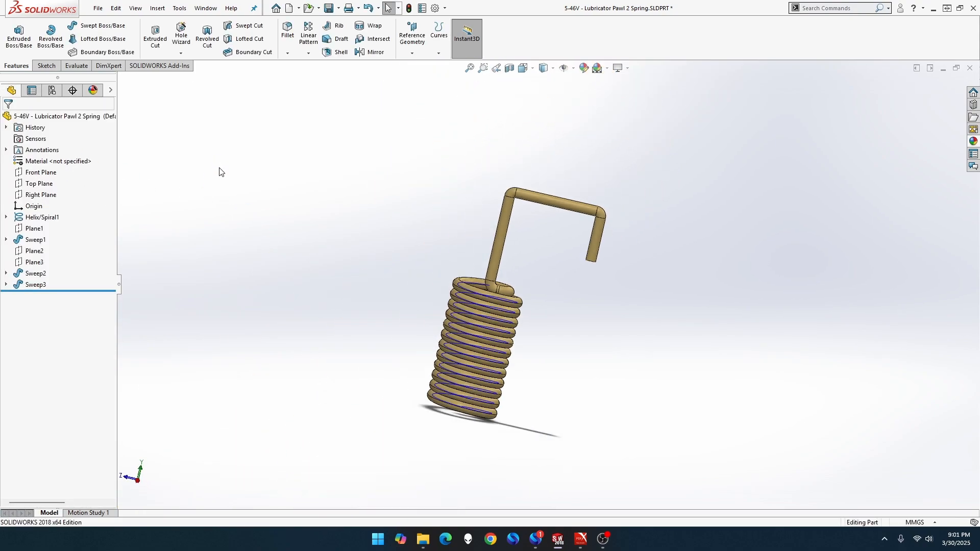
Create a reference plane through the helix's lower end point, parallel to the Top Plane.
scroll(426, 411, down, 2)
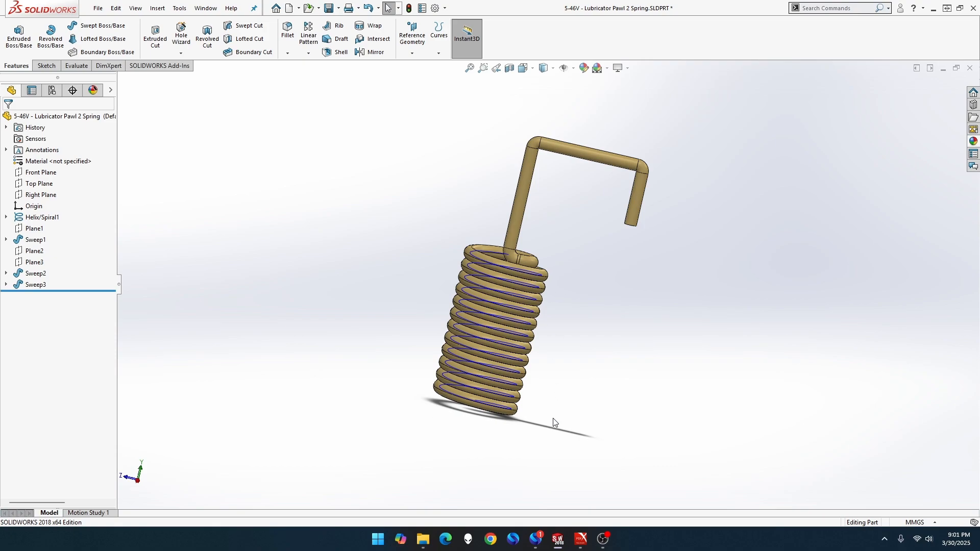
scroll(553, 422, down, 3)
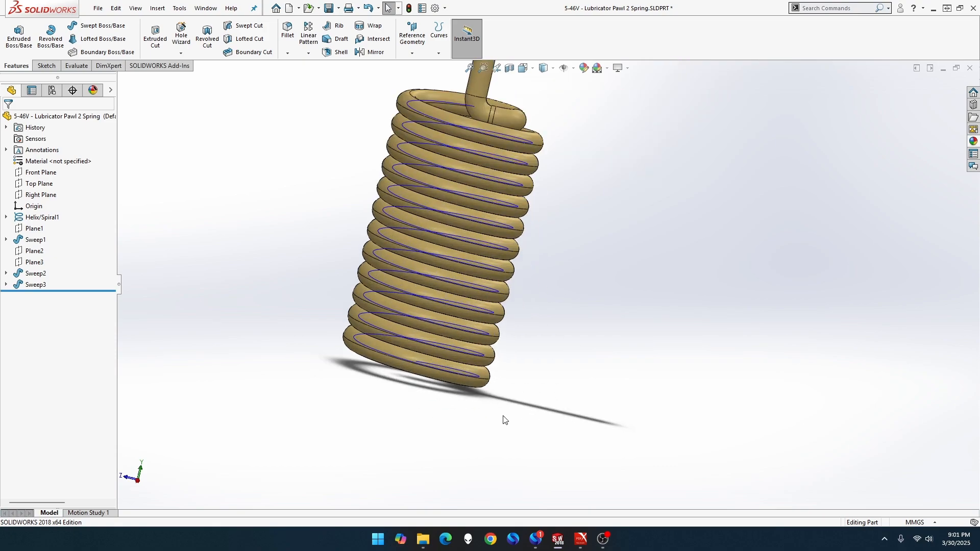
middle_drag(504, 419, 560, 370)
scroll(523, 385, down, 3)
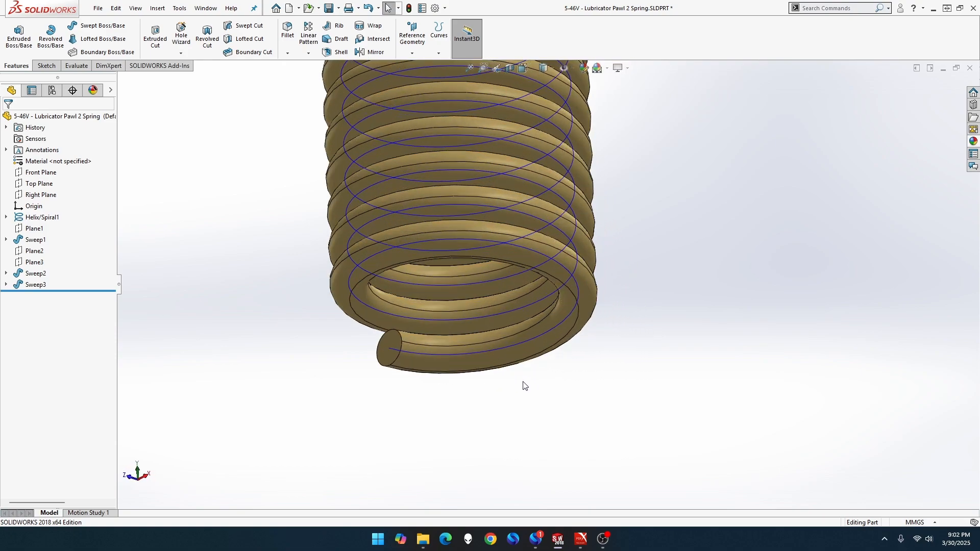
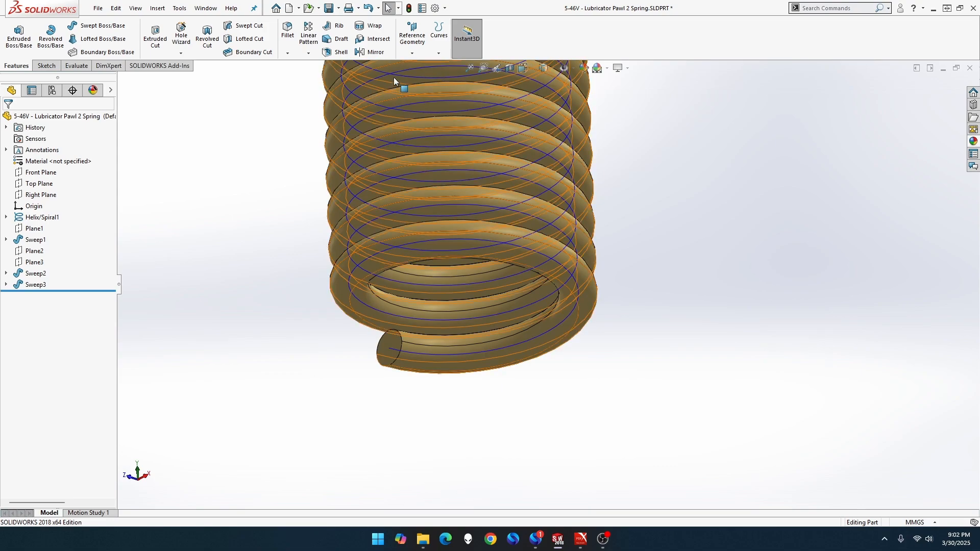
click(412, 53)
click(419, 65)
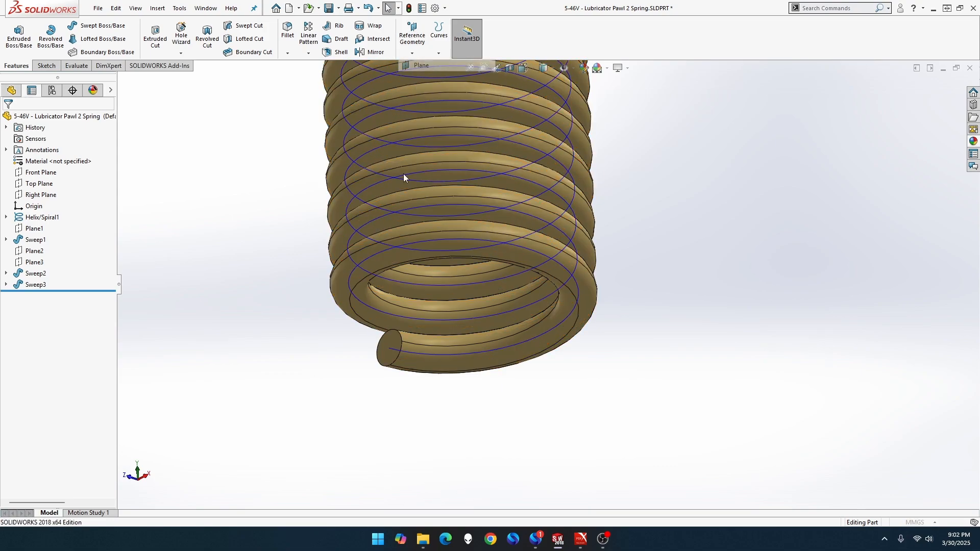
click(389, 349)
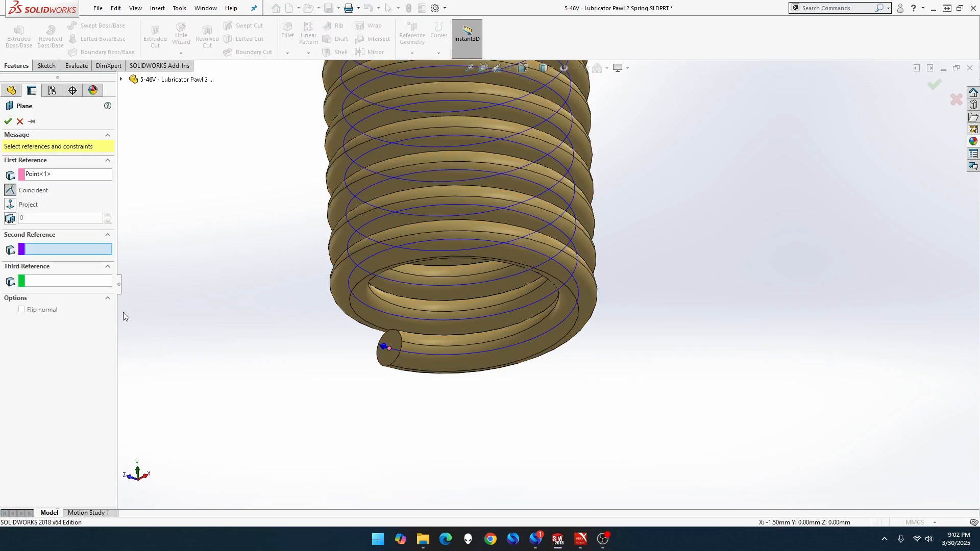
click(122, 80)
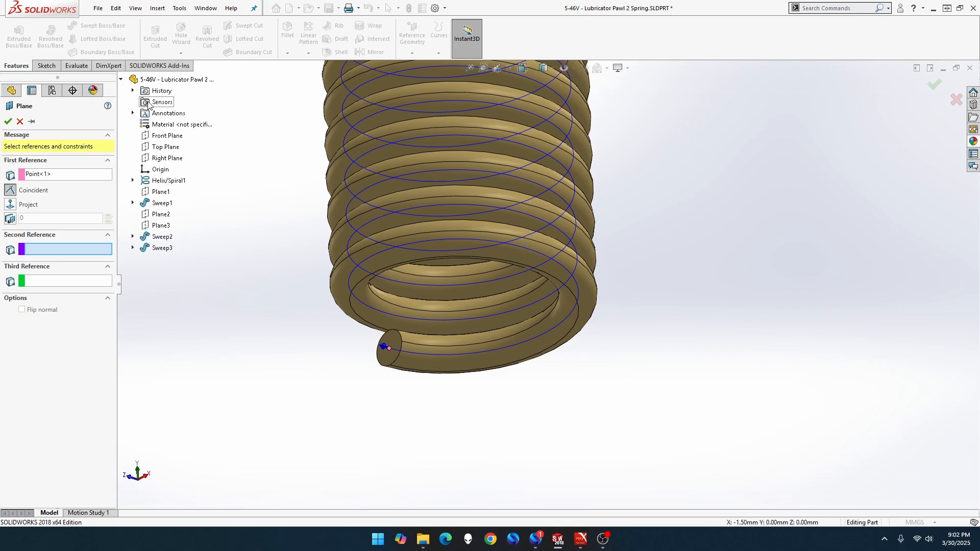
click(165, 149)
middle_drag(220, 270, 192, 232)
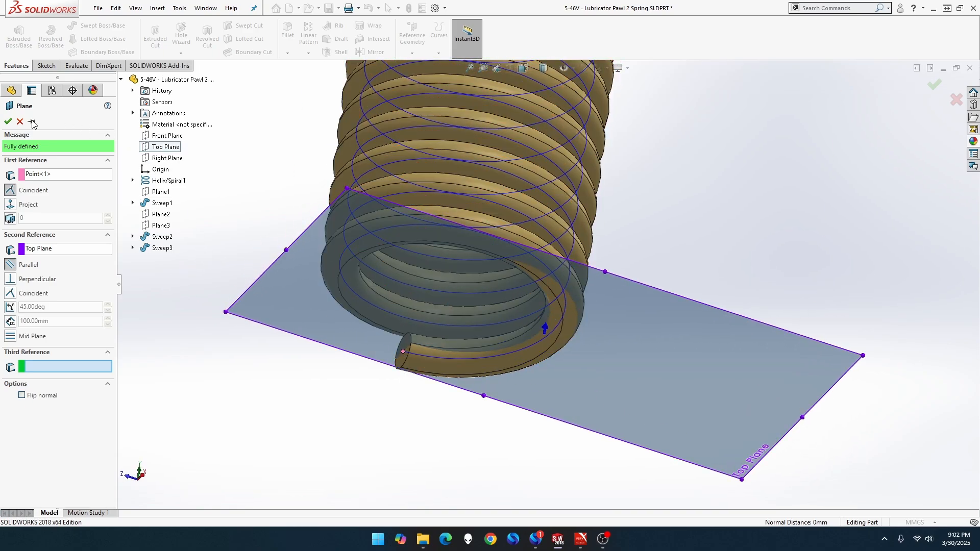
click(9, 121)
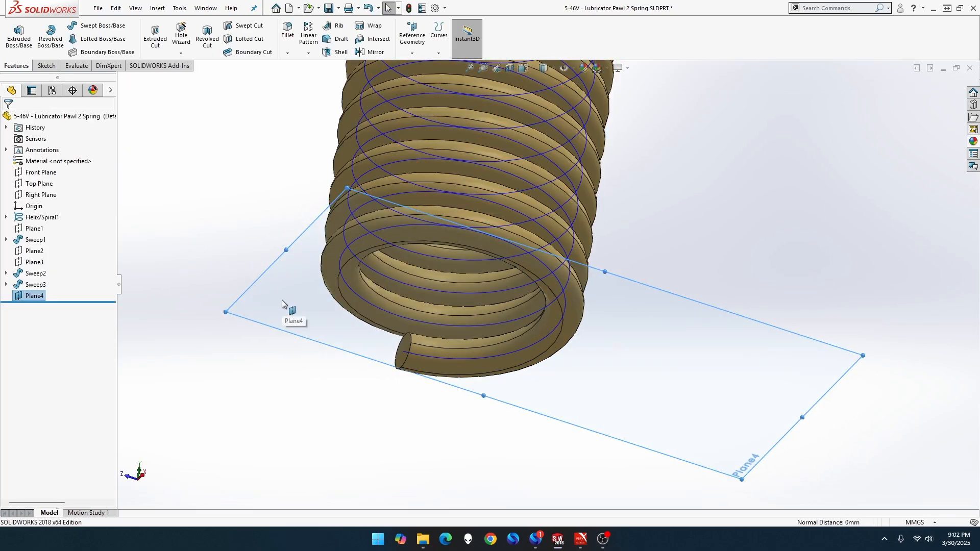
Sketch two separate quarter-circle centre-point arcs, about 0.28 mm and 0.25 mm in radius, on the new plane at the helix's lower end.
scroll(285, 301, down, 2)
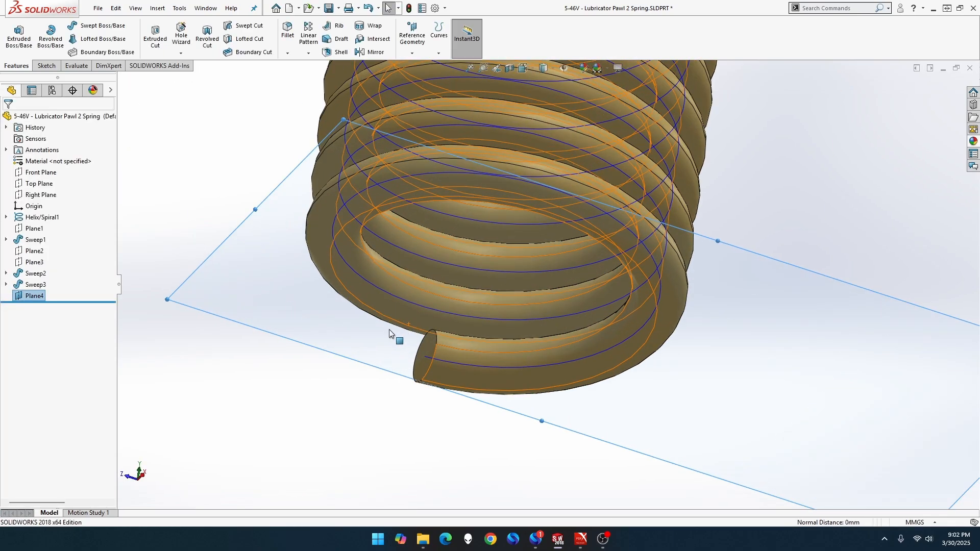
right_click(317, 296)
click(333, 304)
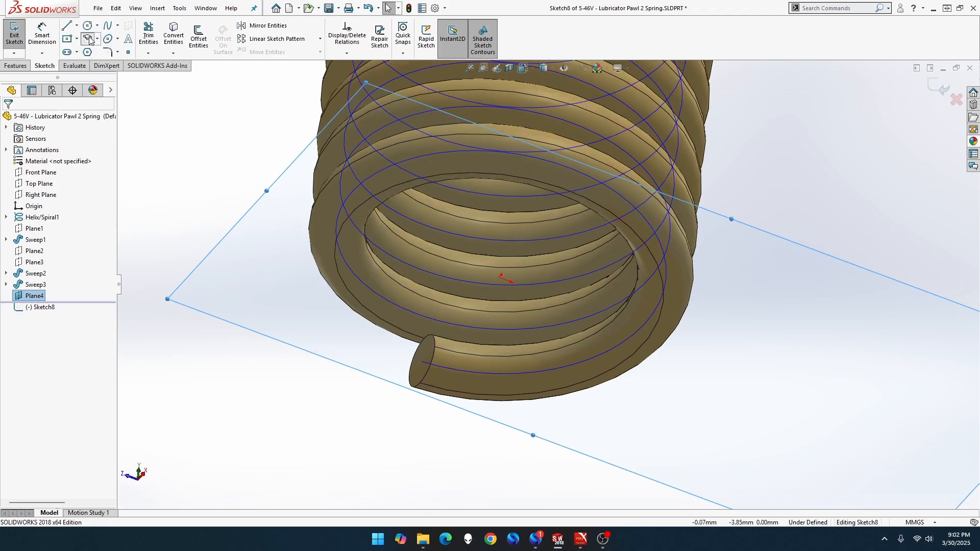
click(89, 40)
middle_drag(366, 356, 411, 308)
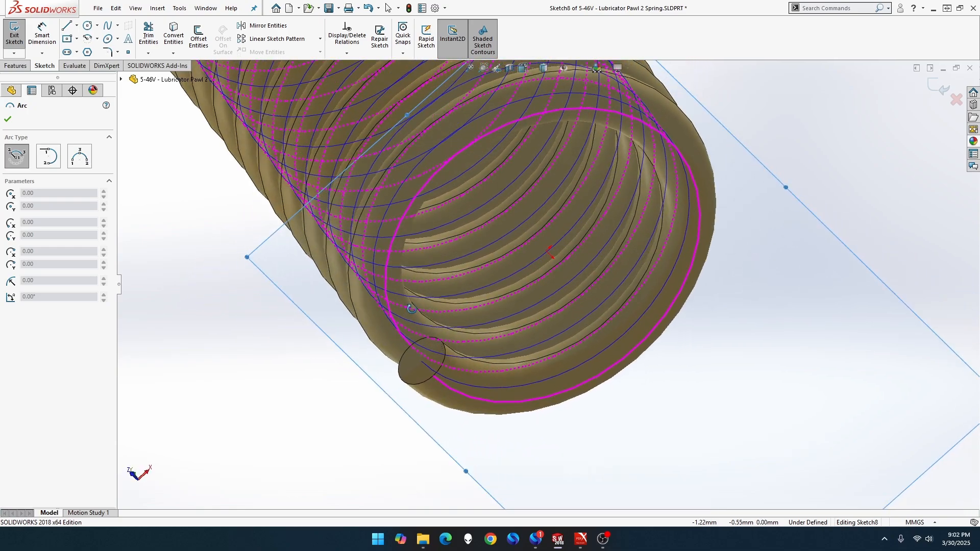
click(459, 315)
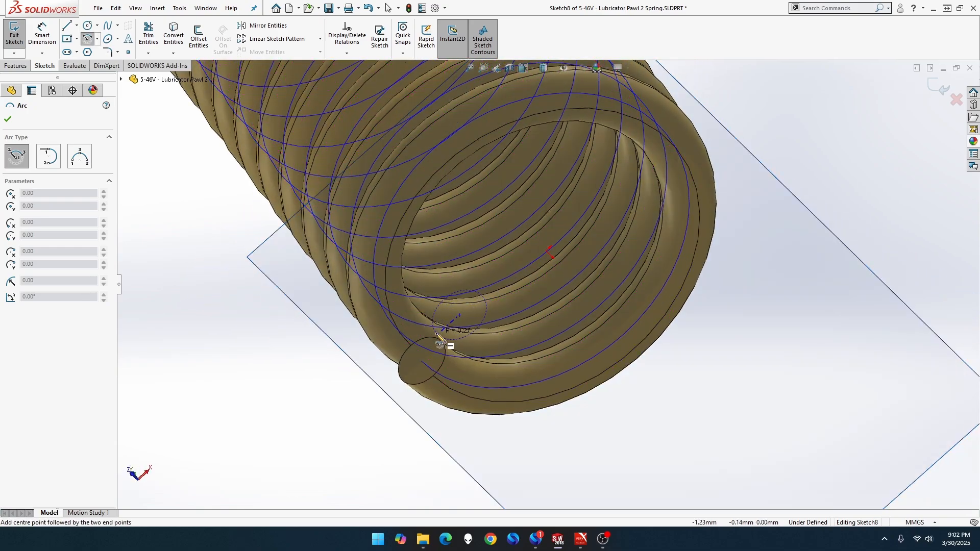
click(435, 336)
click(443, 299)
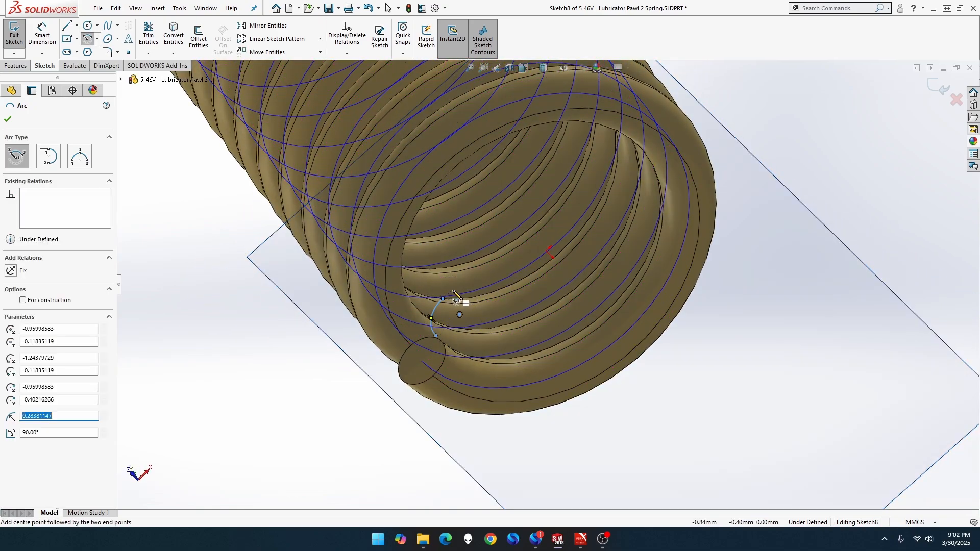
click(492, 290)
click(478, 276)
click(513, 272)
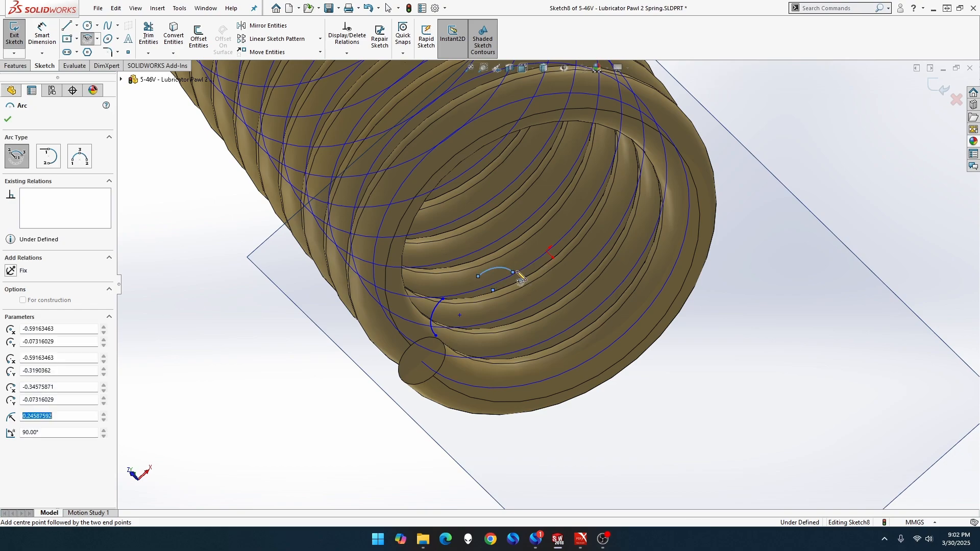
key(Escape)
click(435, 335)
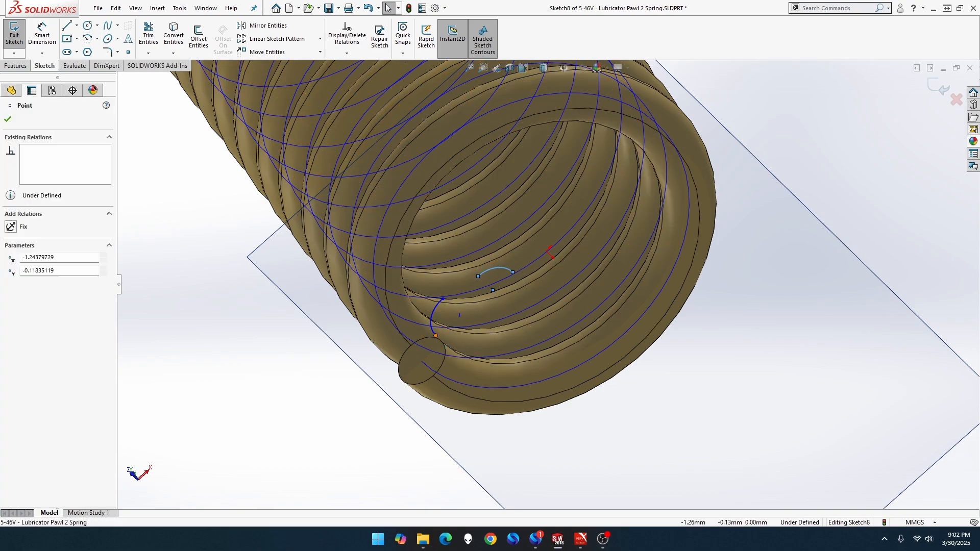
key(Escape)
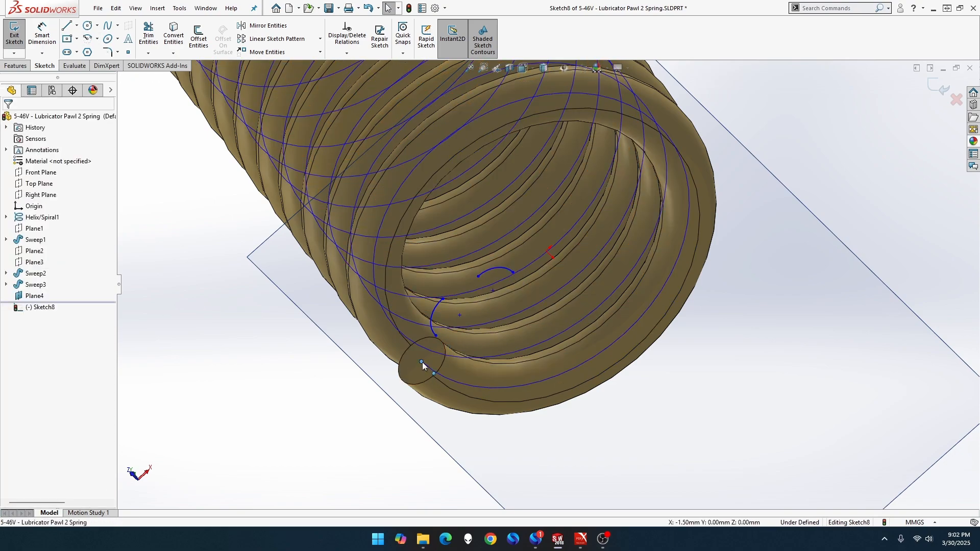
drag(421, 362, 435, 336)
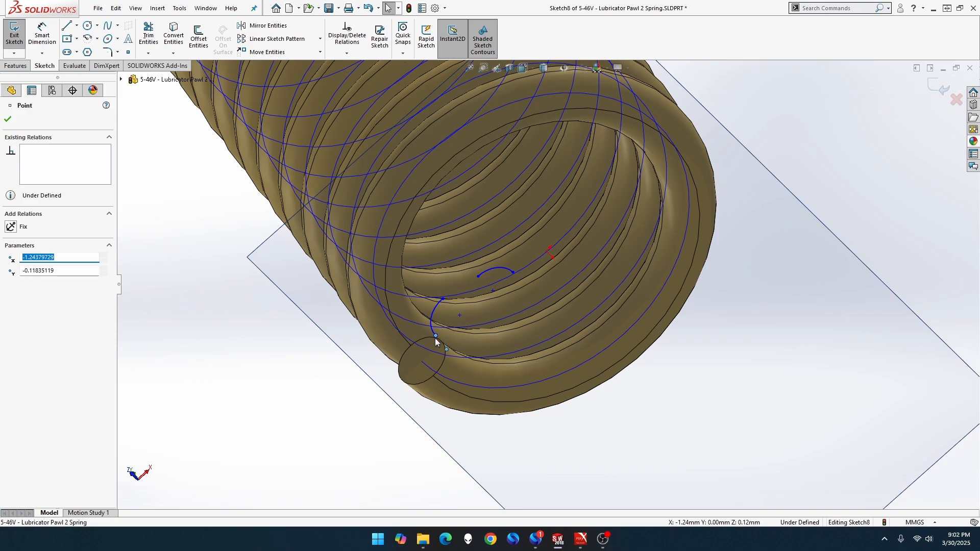
click(7, 121)
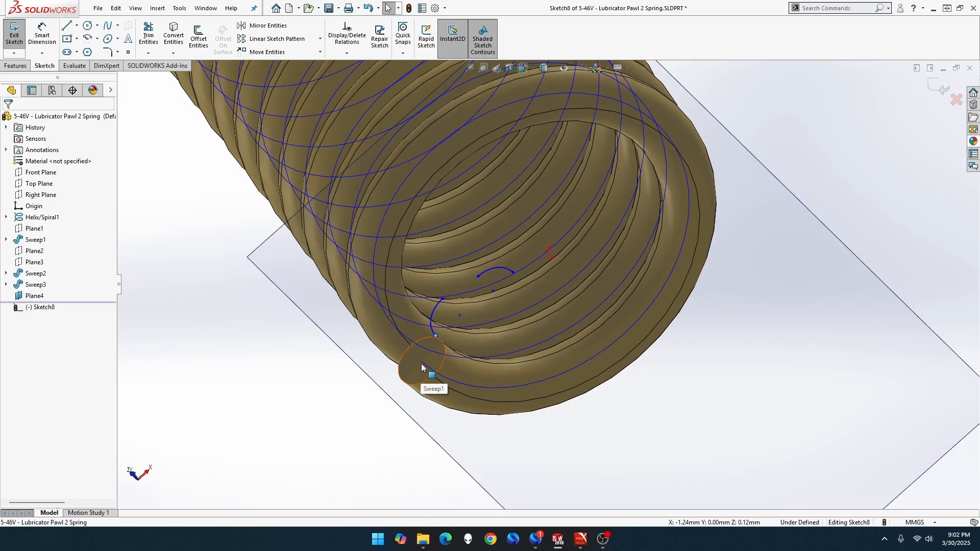
click(435, 336)
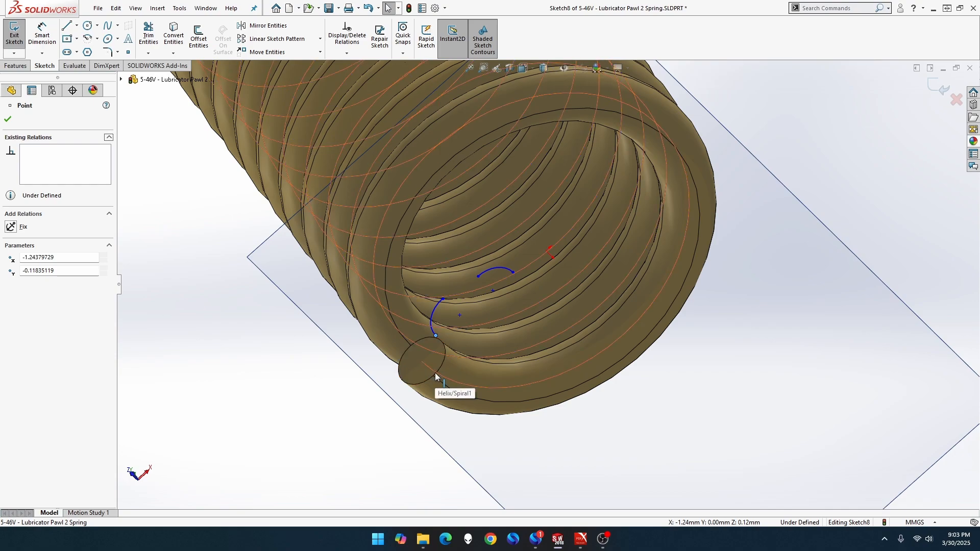
click(14, 53)
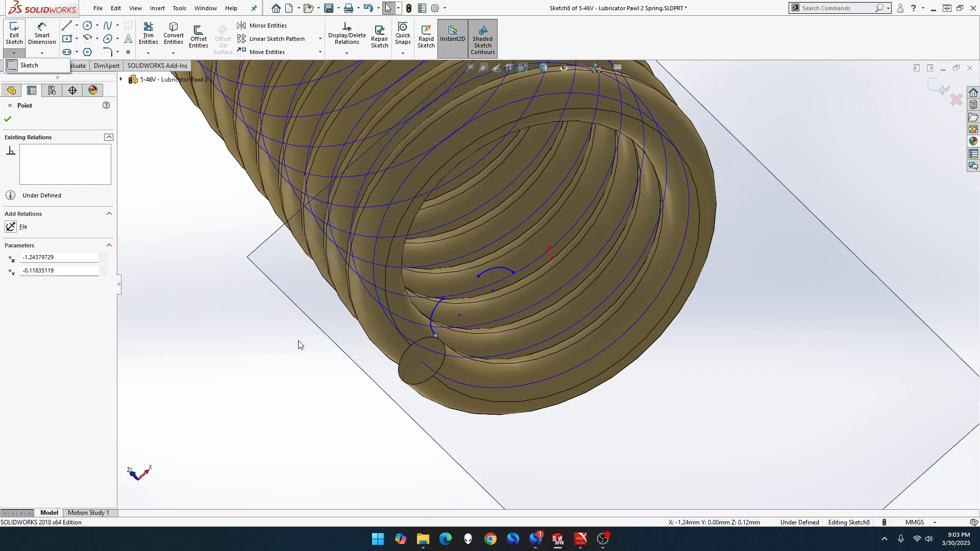
right_click(310, 284)
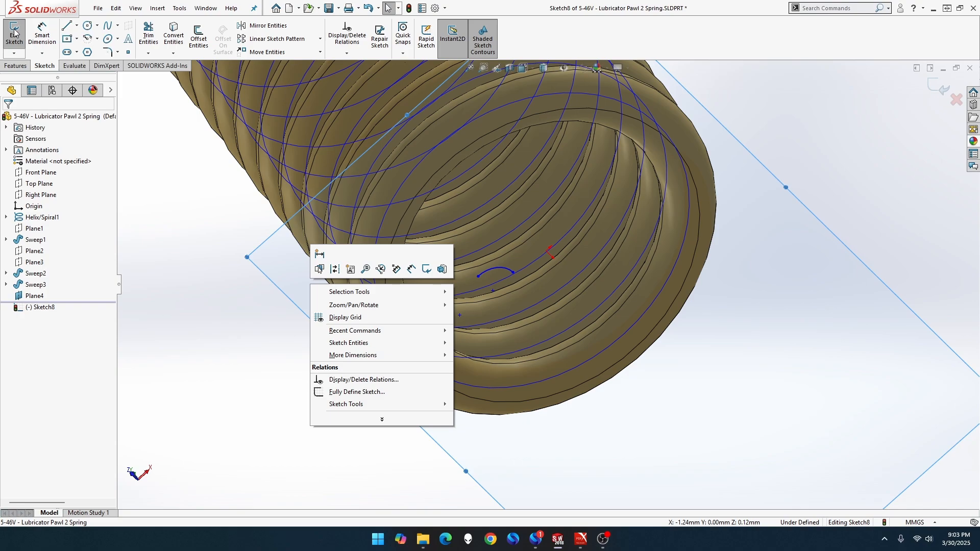
Close the arc sketch, view its plane square-on from below the spring, and reopen the sketch for editing.
click(15, 32)
click(14, 31)
right_click(292, 281)
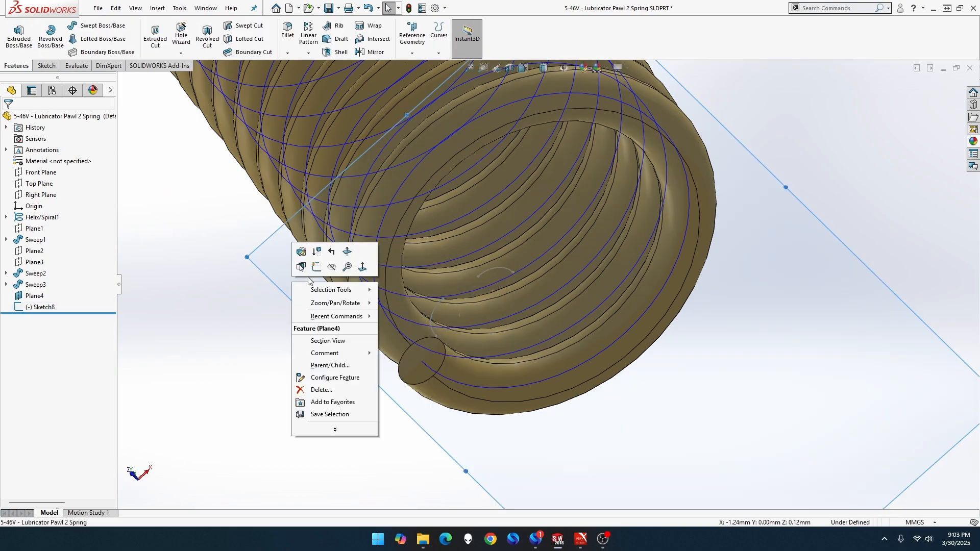
click(361, 267)
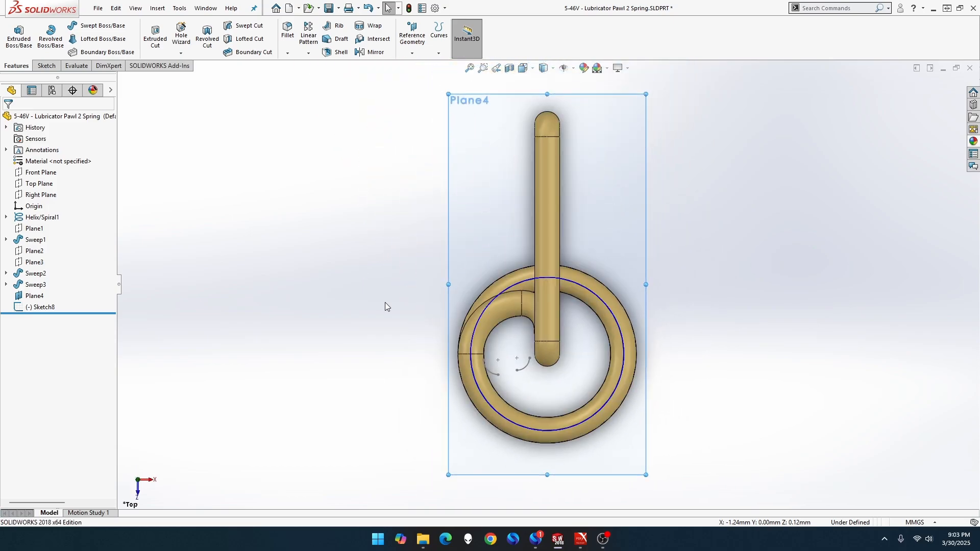
right_click(468, 261)
click(543, 243)
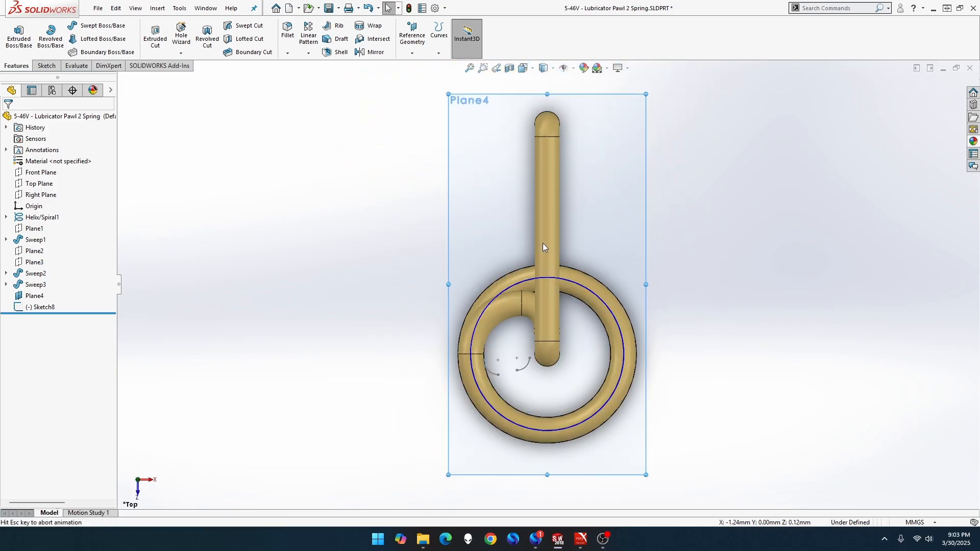
scroll(443, 255, down, 8)
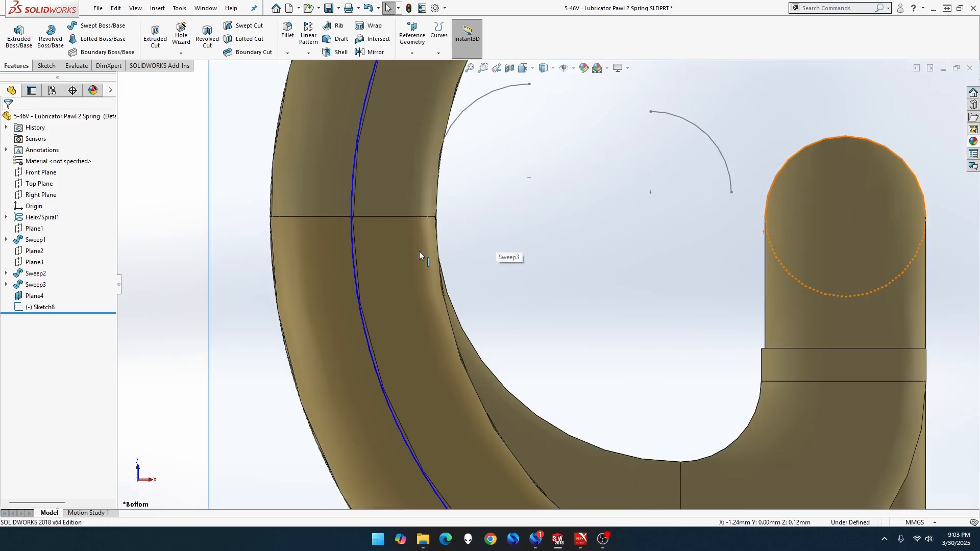
scroll(439, 231, up, 2)
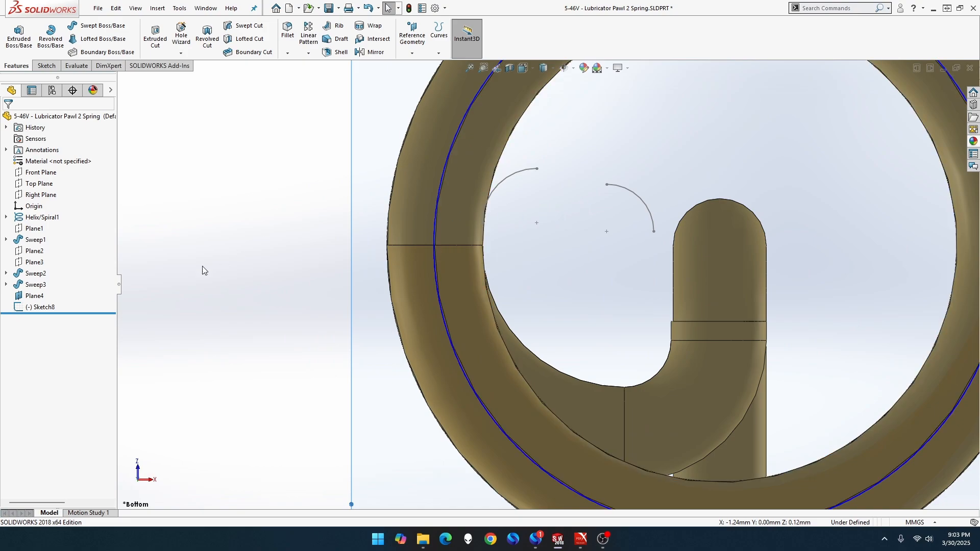
click(64, 307)
right_click(64, 307)
click(61, 280)
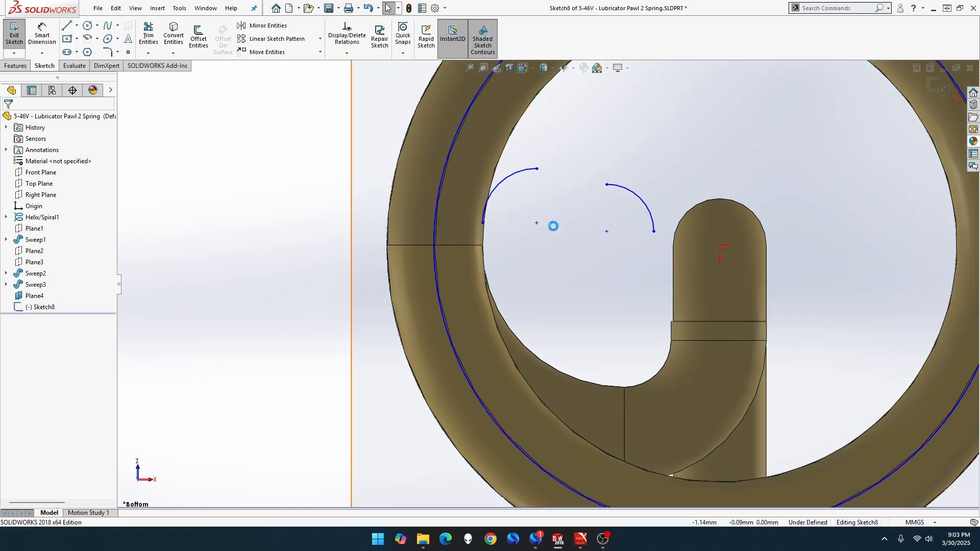
Merge the facing endpoints of the two arcs and make the arcs tangent to each other.
click(607, 185)
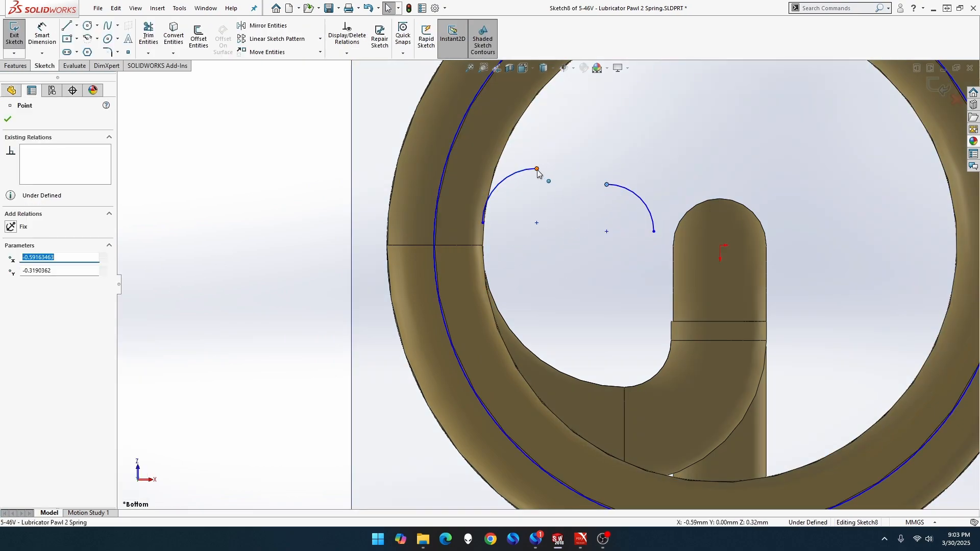
ctrl+click(537, 168)
click(613, 124)
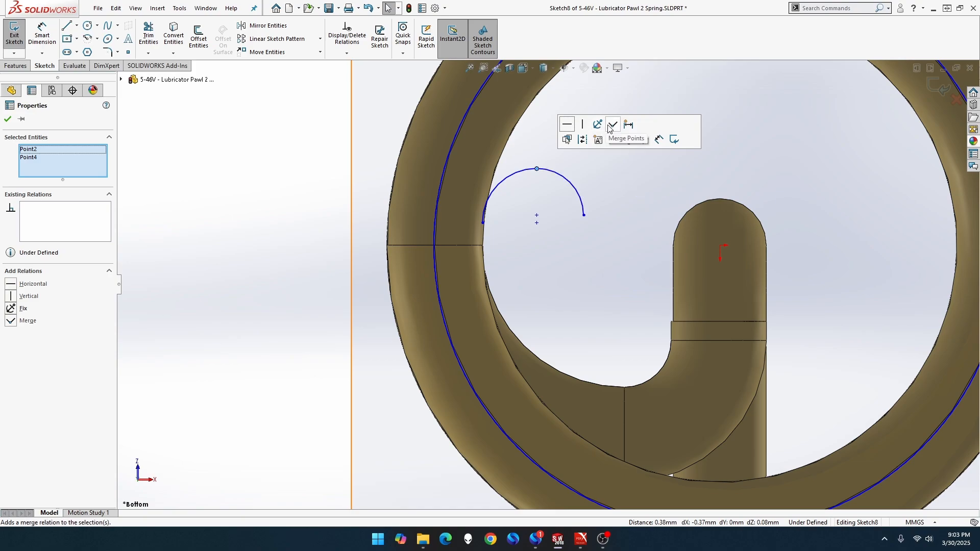
click(556, 175)
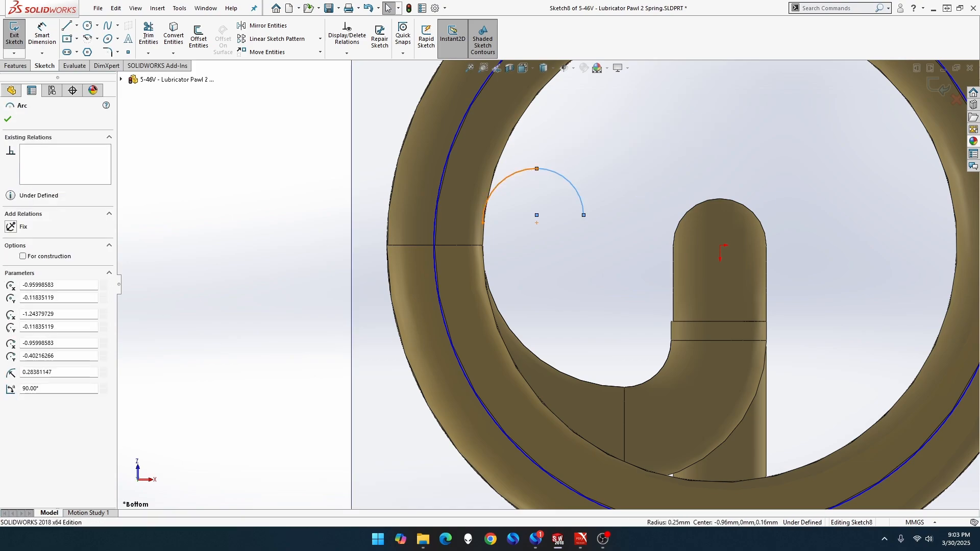
ctrl+click(503, 184)
click(572, 125)
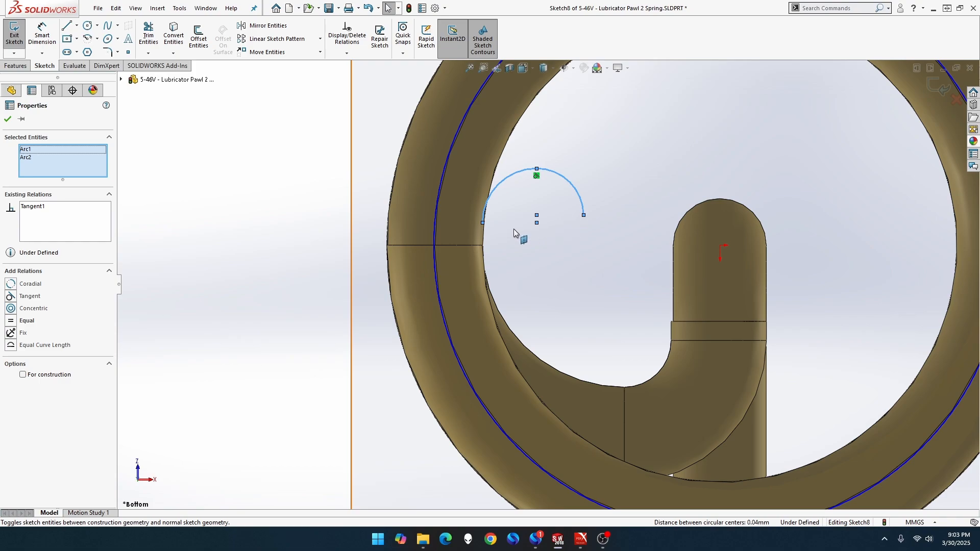
Dimension the arc nearer the wire end to a 1.00 mm radius and the inner arc to a 0.50 mm radius.
click(41, 38)
click(503, 181)
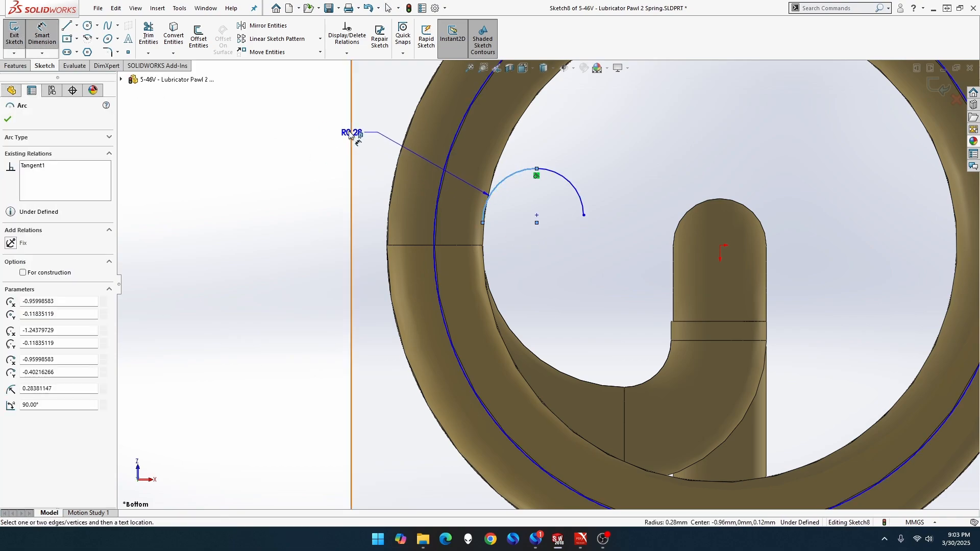
click(305, 131)
text(1.00mm)
key(Return)
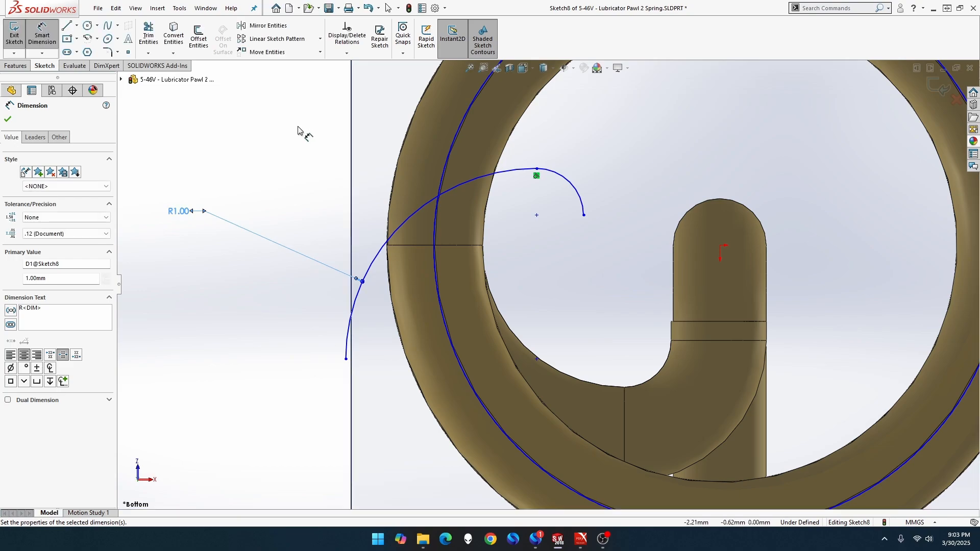
click(571, 186)
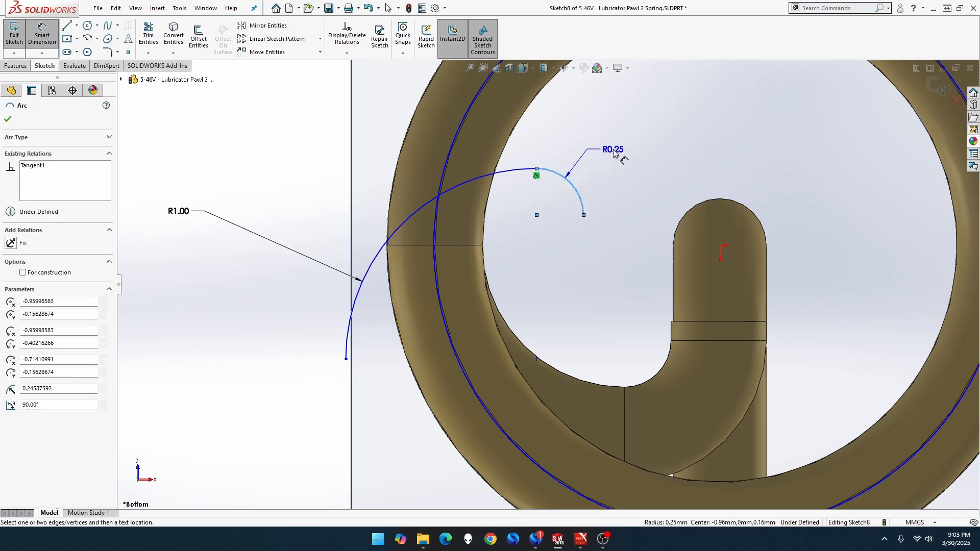
click(611, 153)
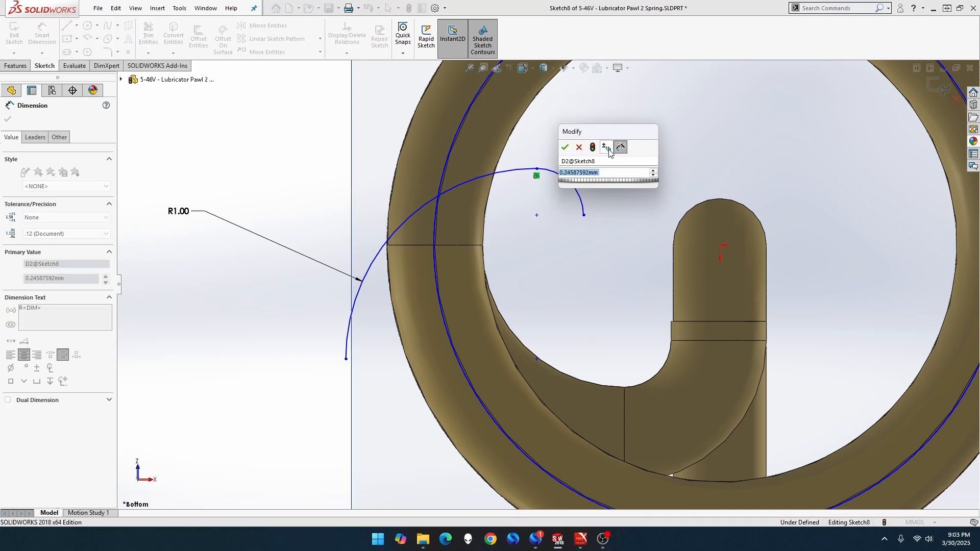
key(Return)
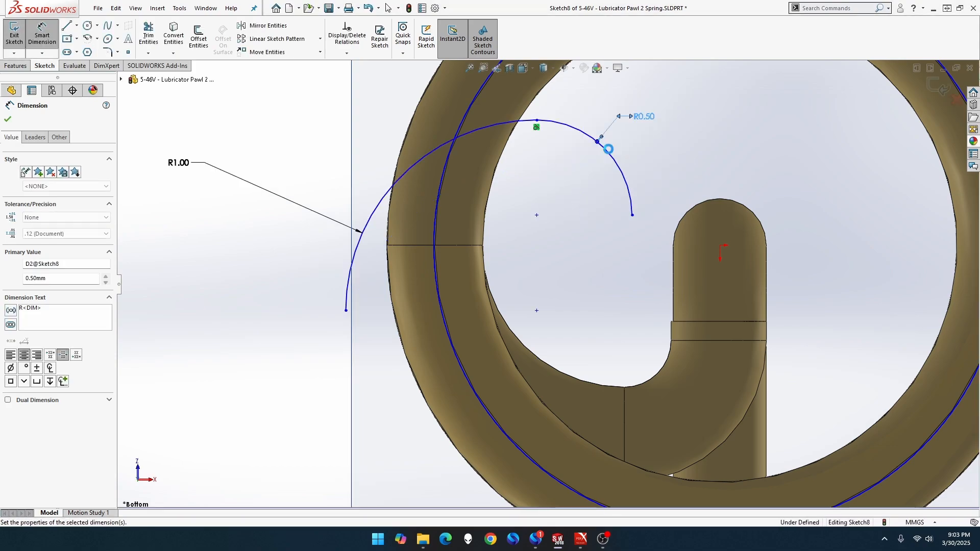
key(Escape)
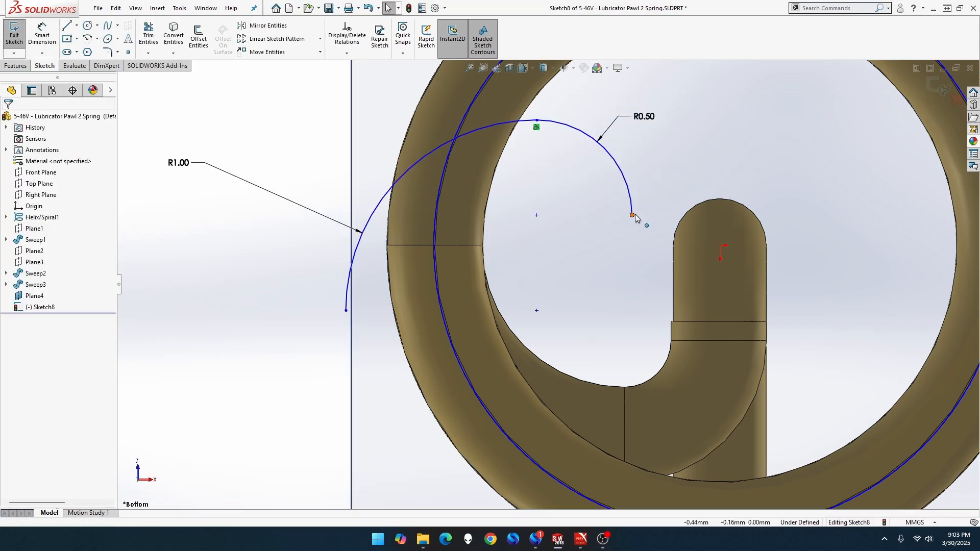
Align the 0.50 mm arc's free end vertically with the origin and the 1.00 mm arc's free end horizontally with it.
click(632, 215)
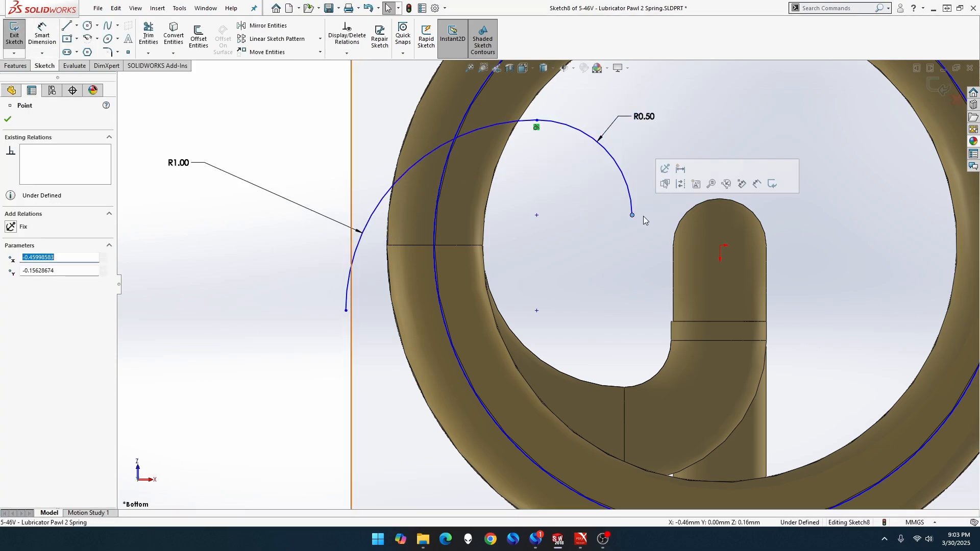
ctrl+click(720, 246)
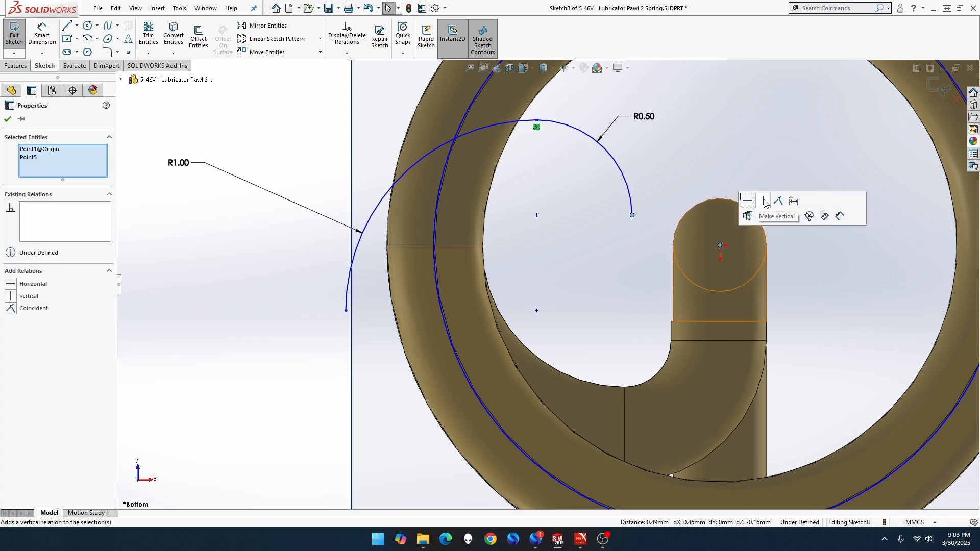
click(765, 202)
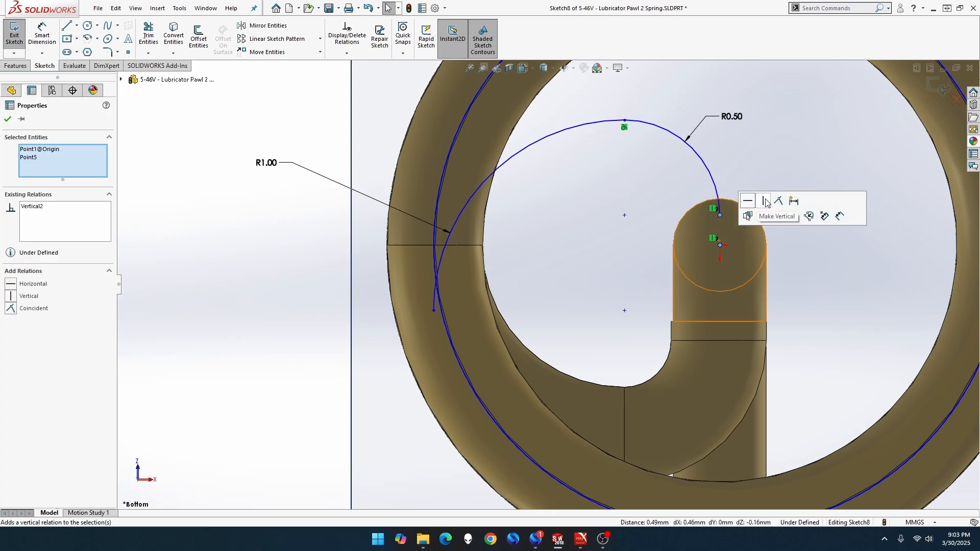
click(434, 310)
click(719, 246)
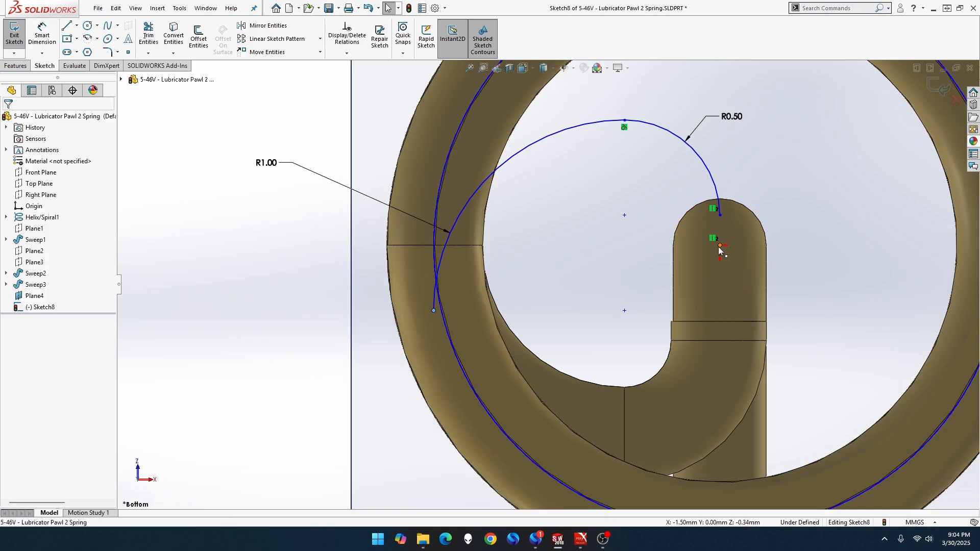
click(750, 204)
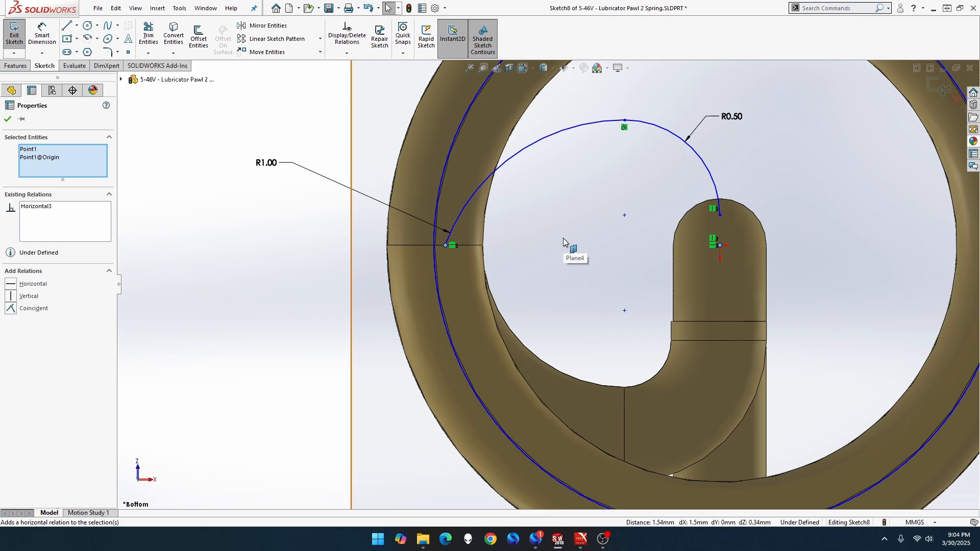
Shift the R1.00 arc's centre upward and draw a vertical line about 0.1 mm long from the R0.50 arc's free end toward the origin.
click(623, 311)
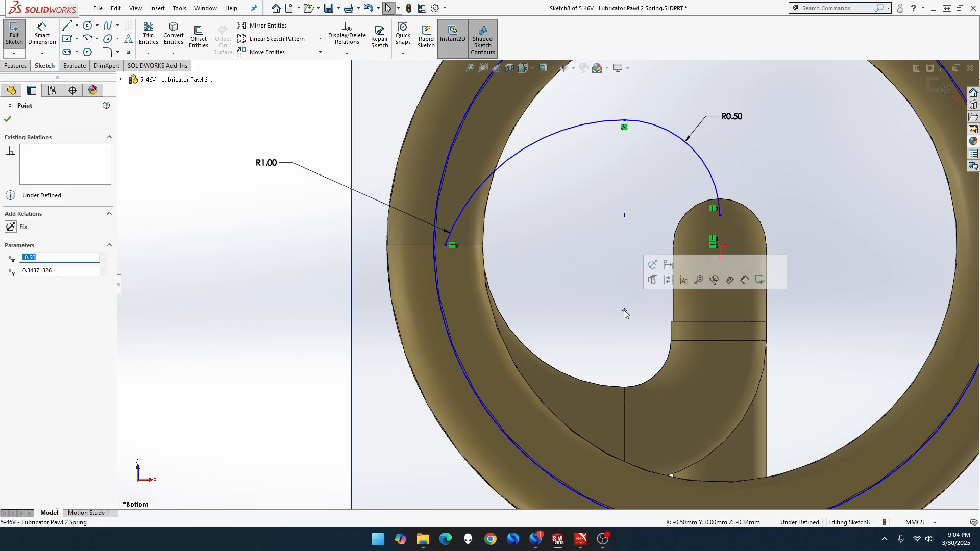
drag(623, 310, 628, 273)
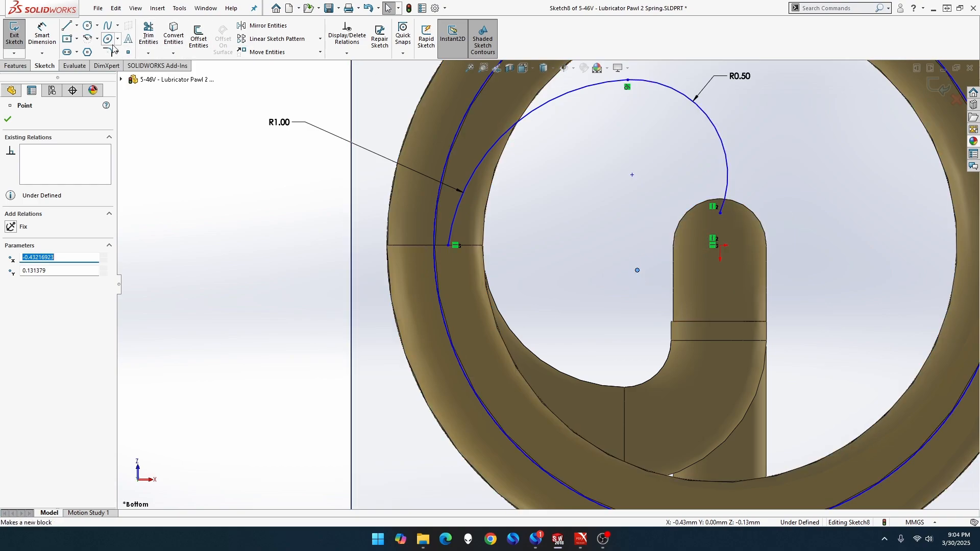
click(67, 30)
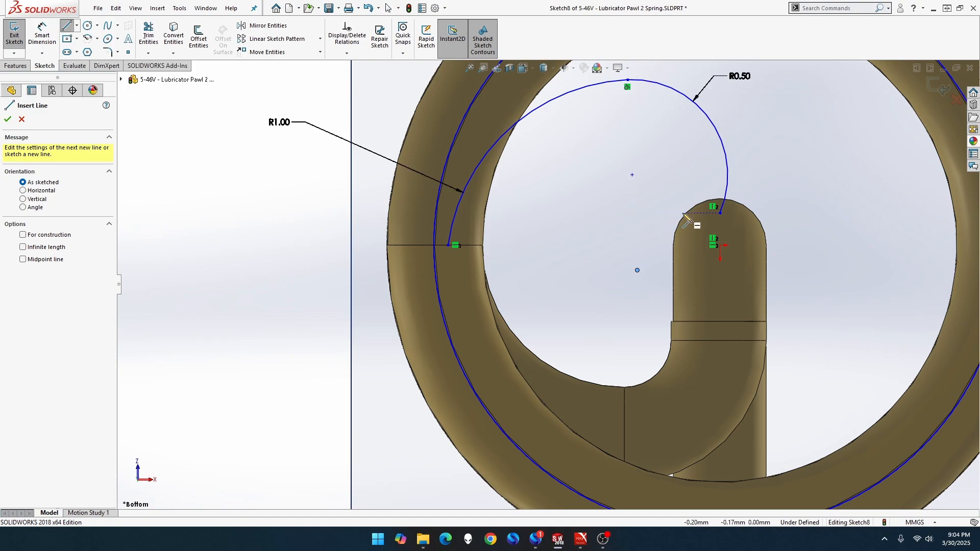
click(719, 214)
click(720, 232)
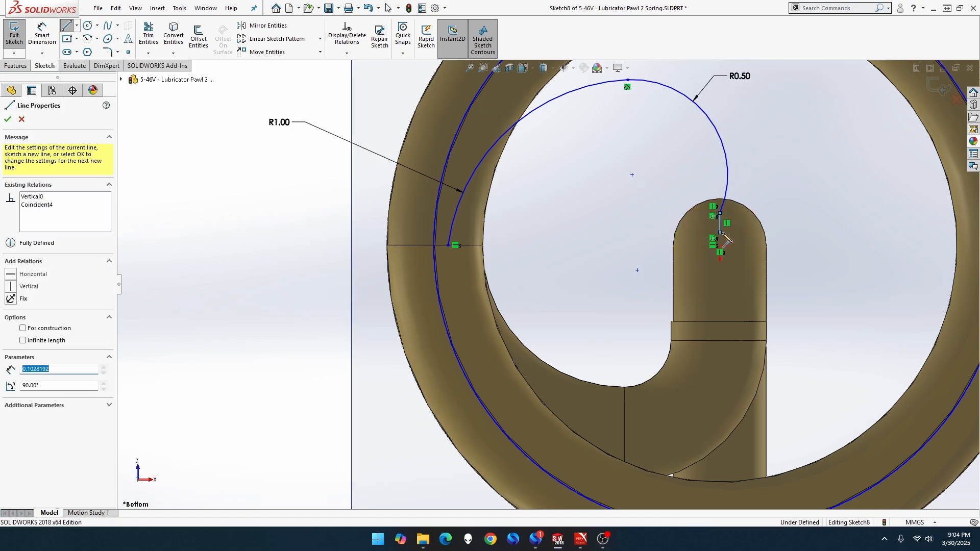
key(Escape)
Add a tangent relation between the short vertical line and the R0.50 arc.
click(721, 229)
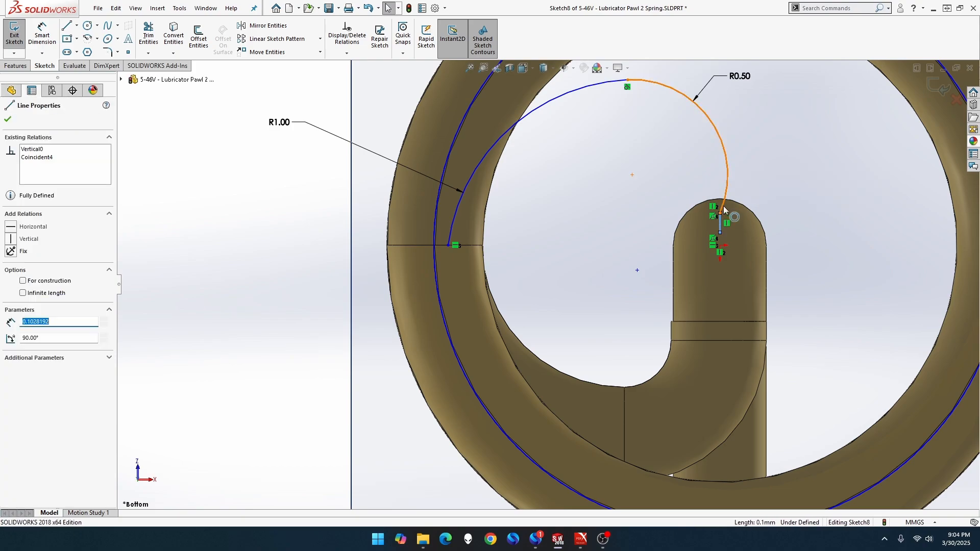
ctrl+click(727, 171)
click(752, 161)
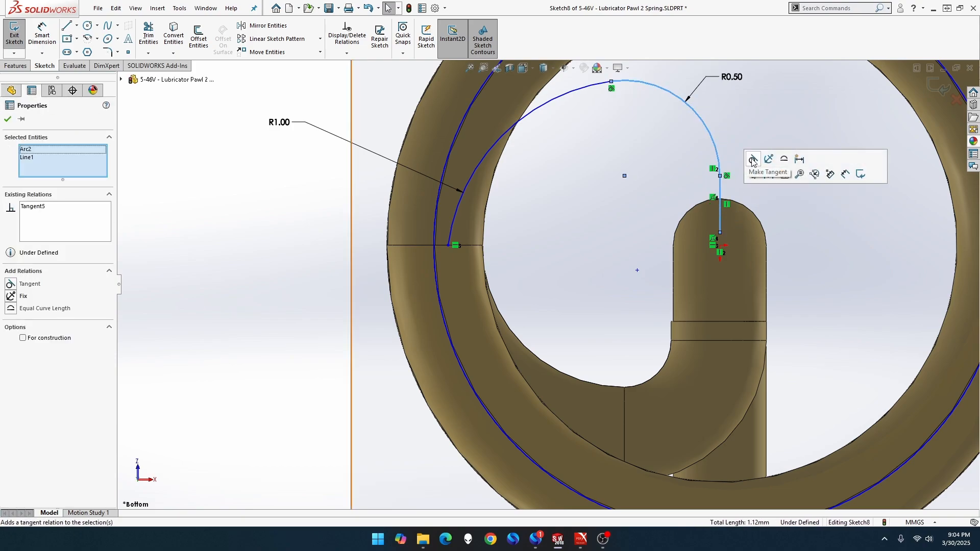
Add a horizontal relation between the R1.00 arc's centre point and its end point on the coil.
click(637, 271)
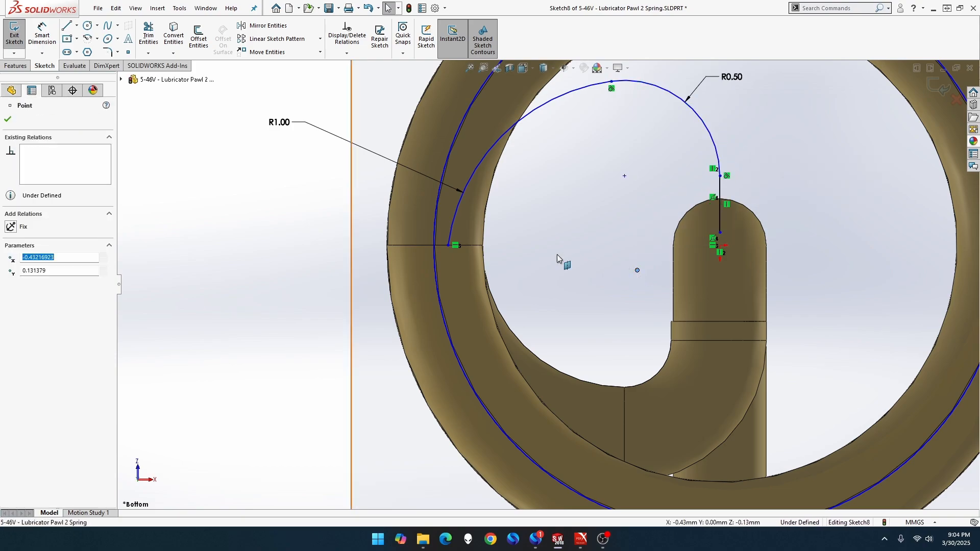
ctrl+click(448, 245)
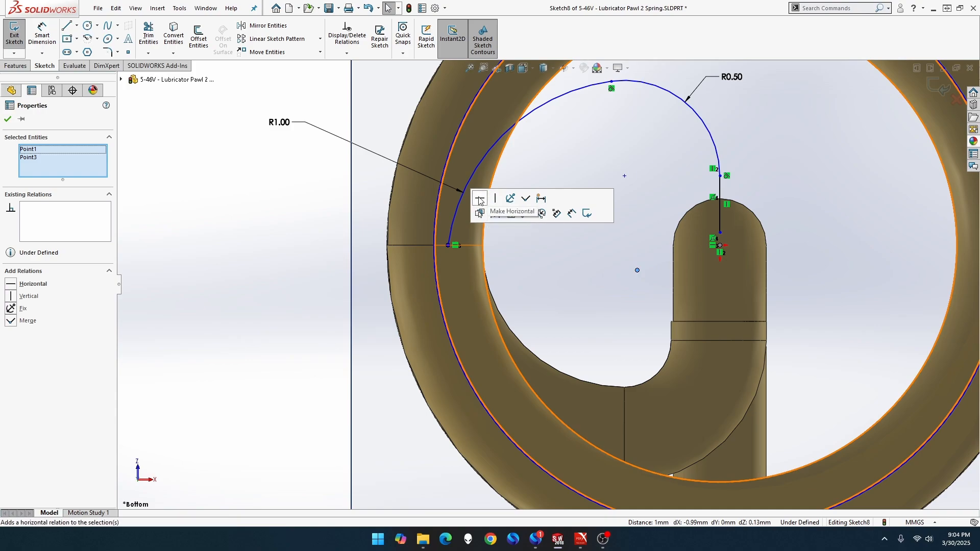
click(480, 199)
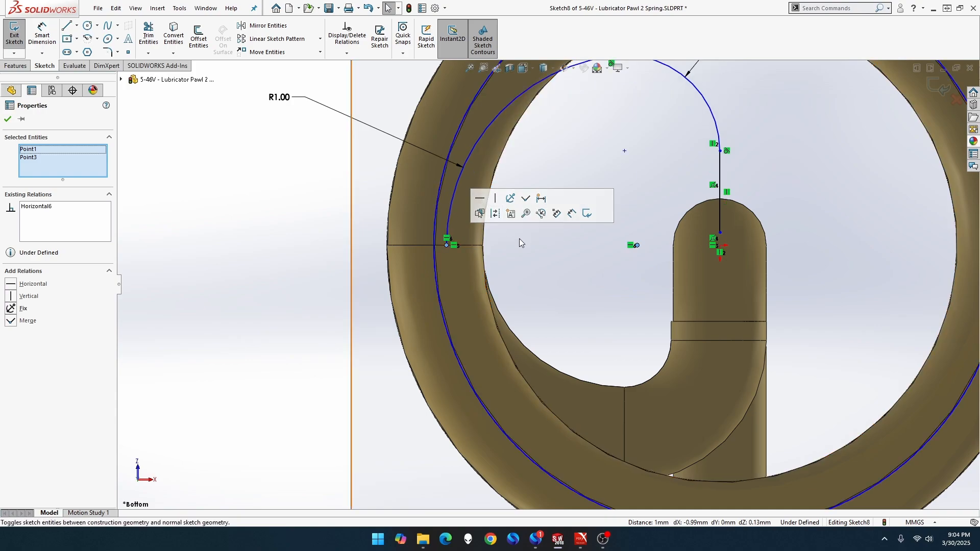
scroll(519, 244, up, 2)
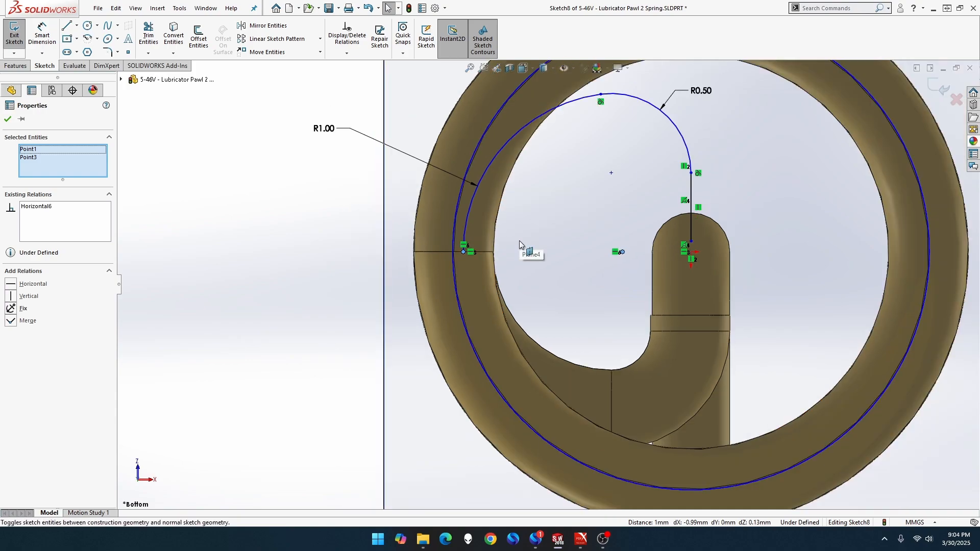
scroll(519, 244, up, 1)
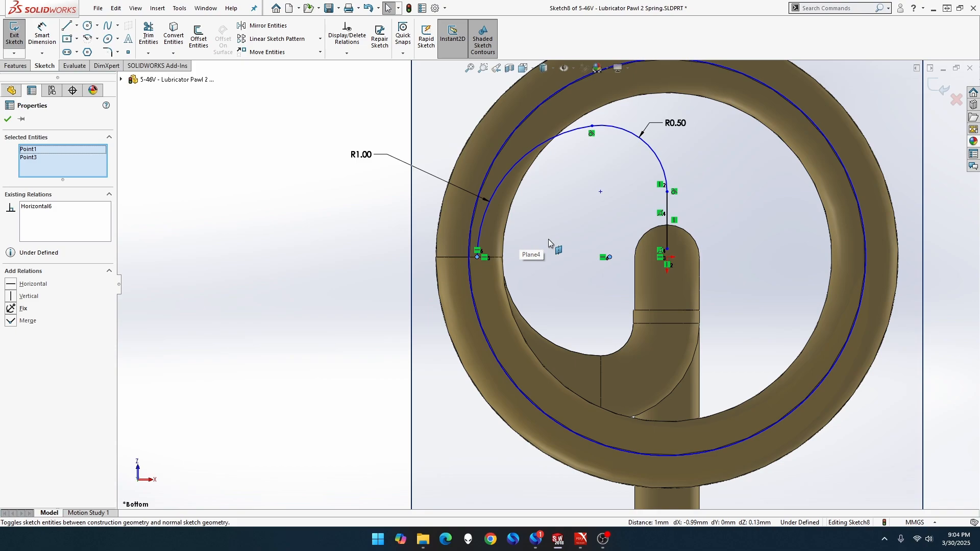
Test the R1.00 arc's freedom, then add a vertical relation between the point joining both arcs and the R0.50 arc's centre.
click(477, 257)
mouse_move(476, 257)
mouse_down()
mouse_move(437, 255)
mouse_move(456, 257)
mouse_up()
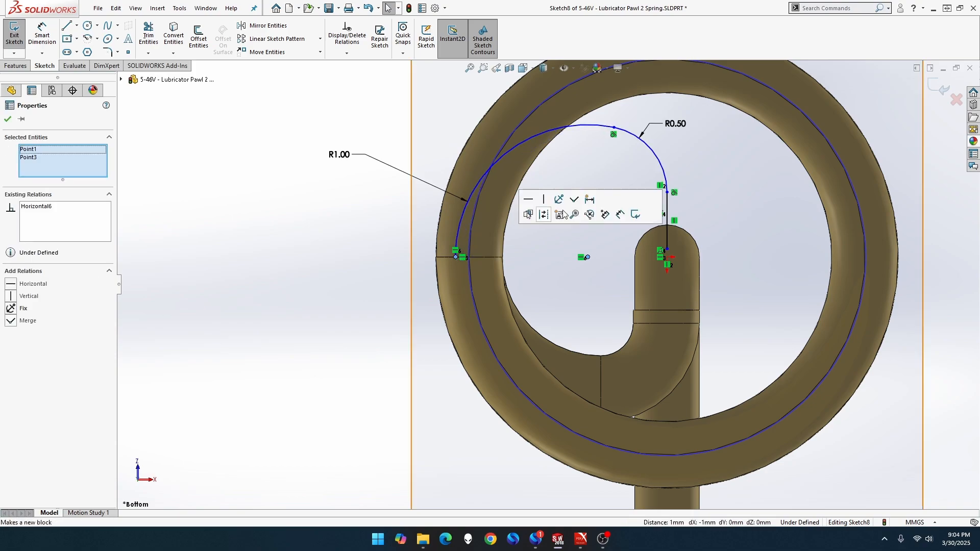
click(613, 127)
ctrl+click(601, 192)
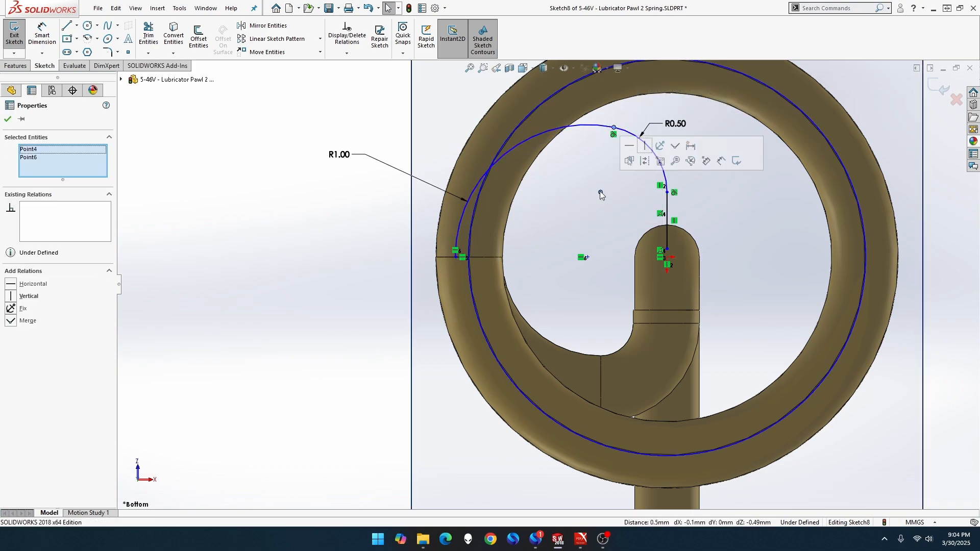
click(644, 145)
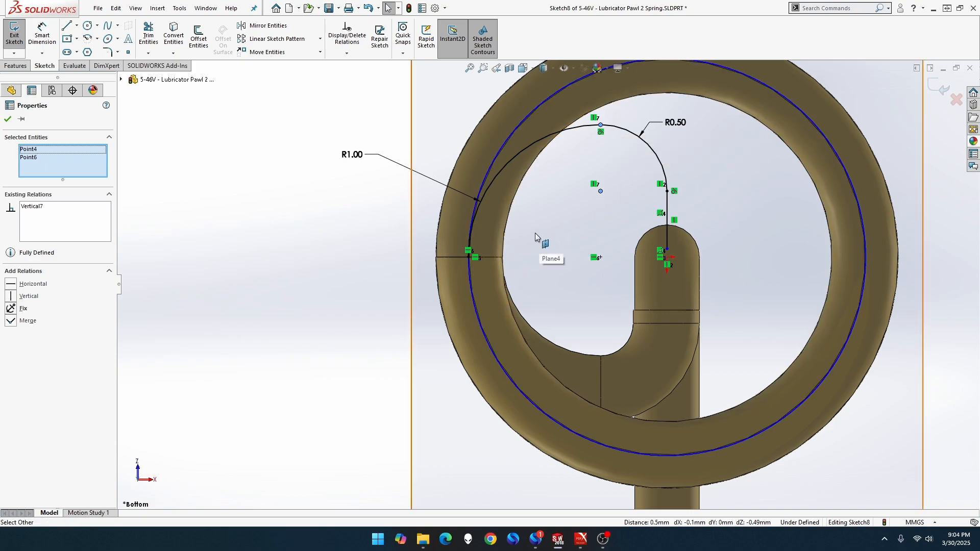
Exit the hook sketch and hide the Helix/Spiral1 curve.
click(14, 37)
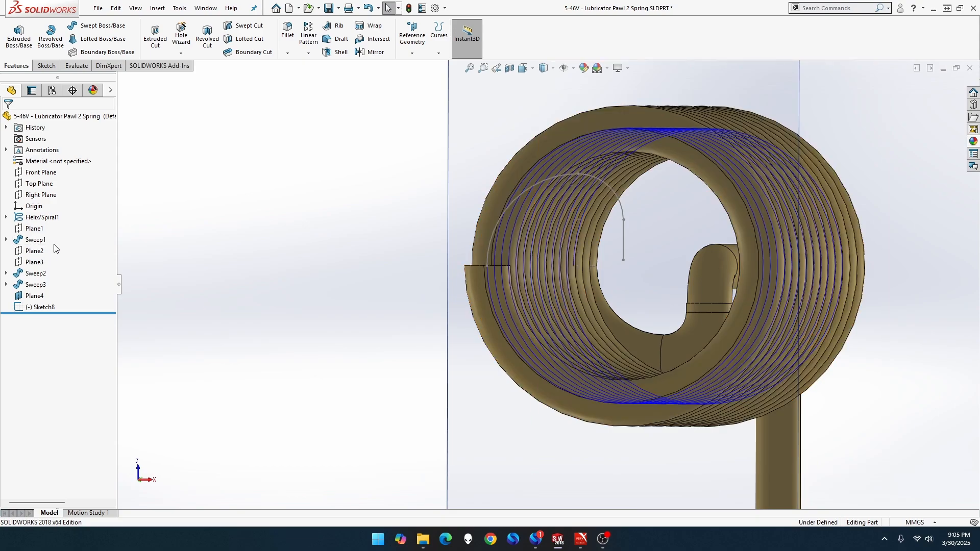
right_click(59, 217)
click(321, 255)
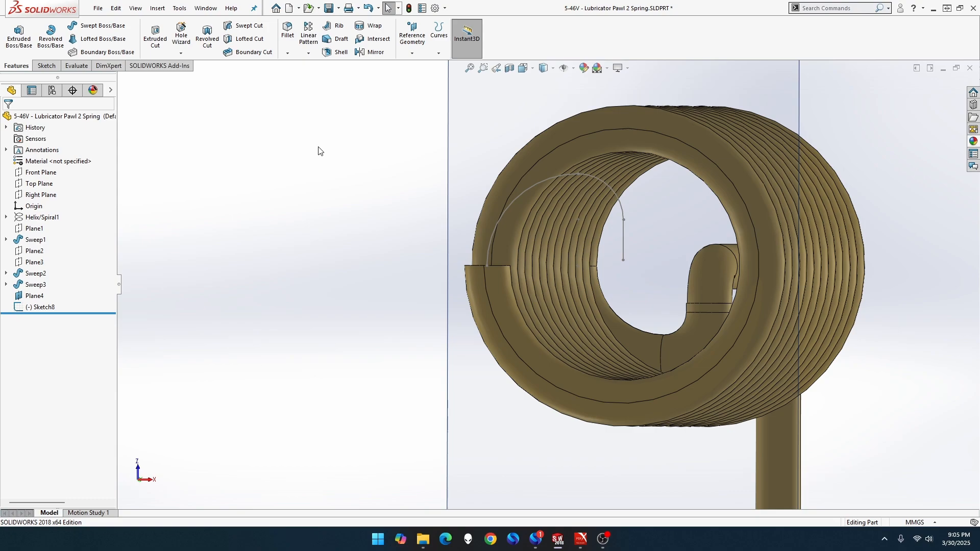
Create a reference plane through the free end of the sketch's vertical line, parallel to the Right Plane, and hide Plane4.
click(412, 51)
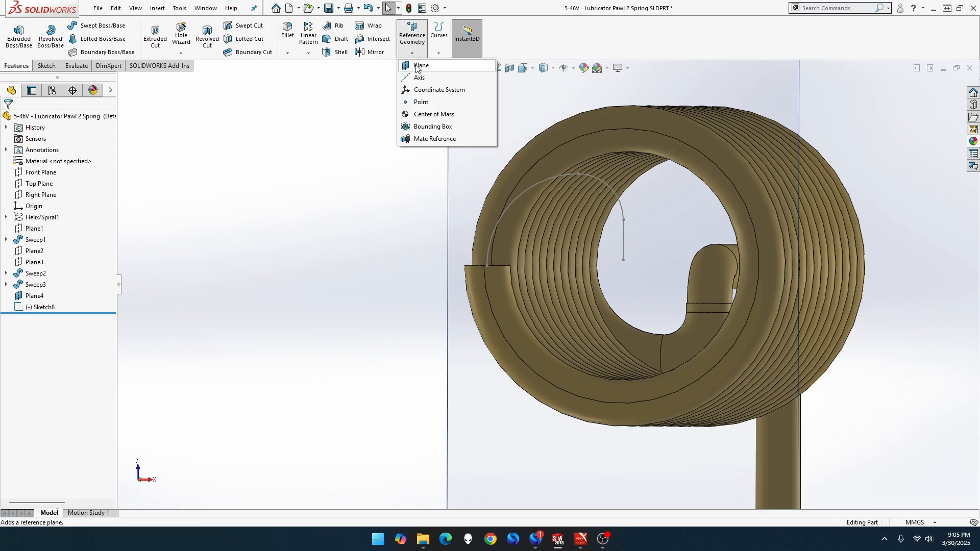
click(420, 66)
click(623, 260)
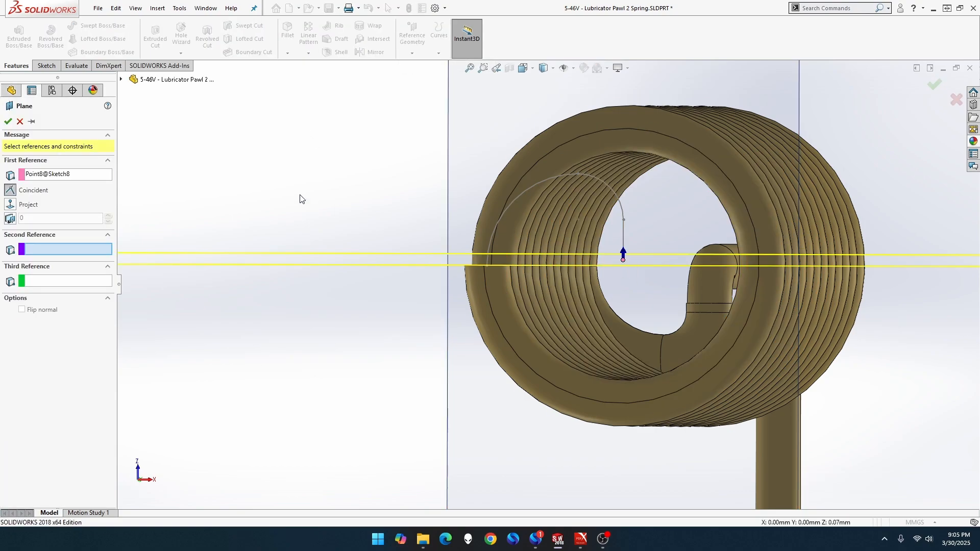
click(121, 79)
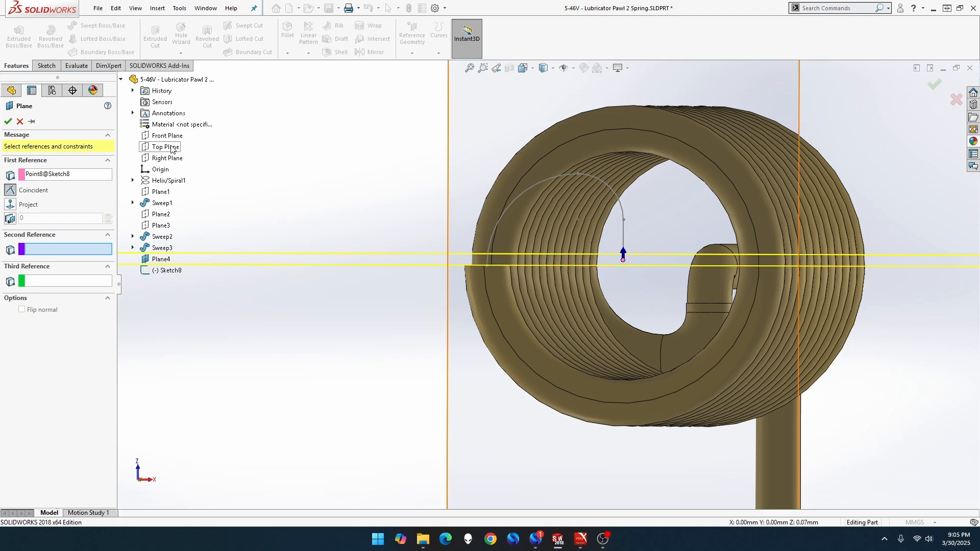
click(172, 147)
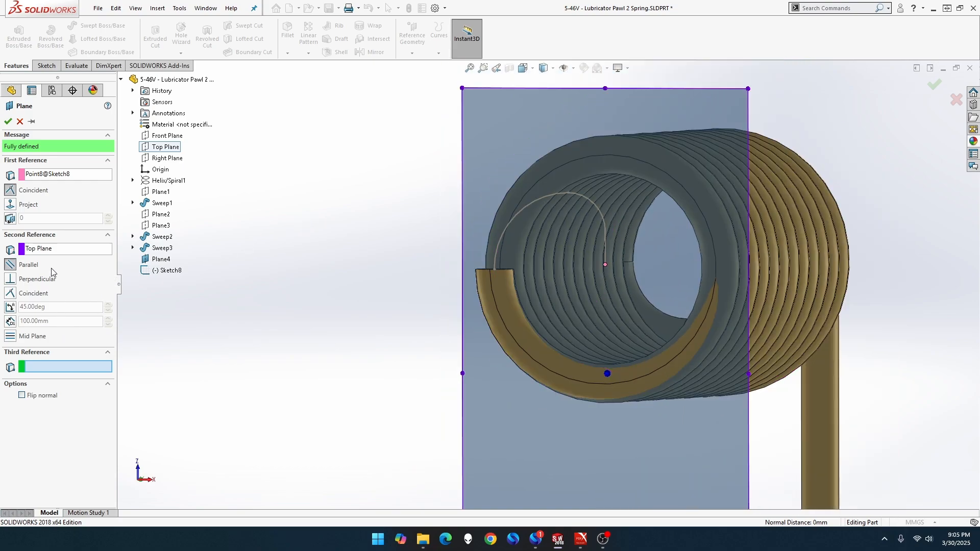
click(48, 252)
key(Delete)
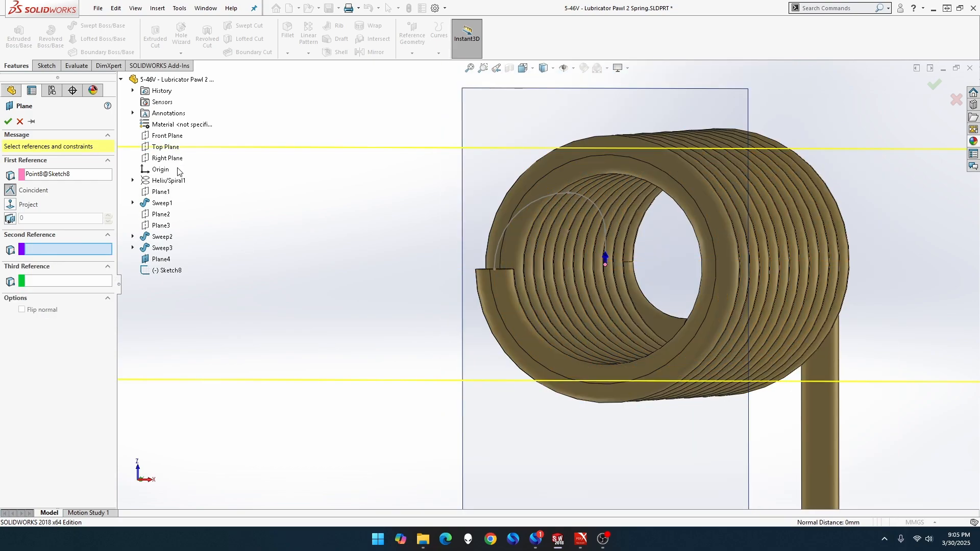
click(168, 158)
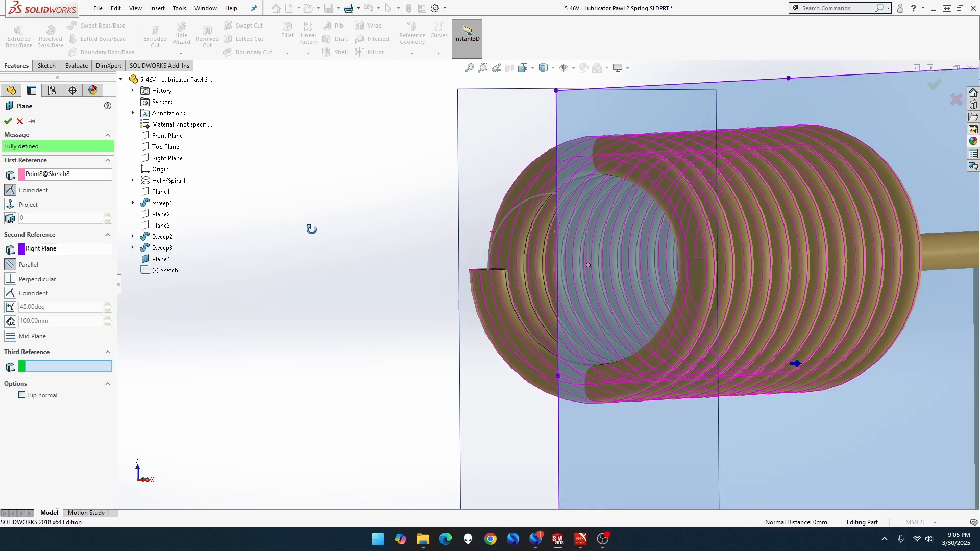
click(8, 121)
right_click(460, 164)
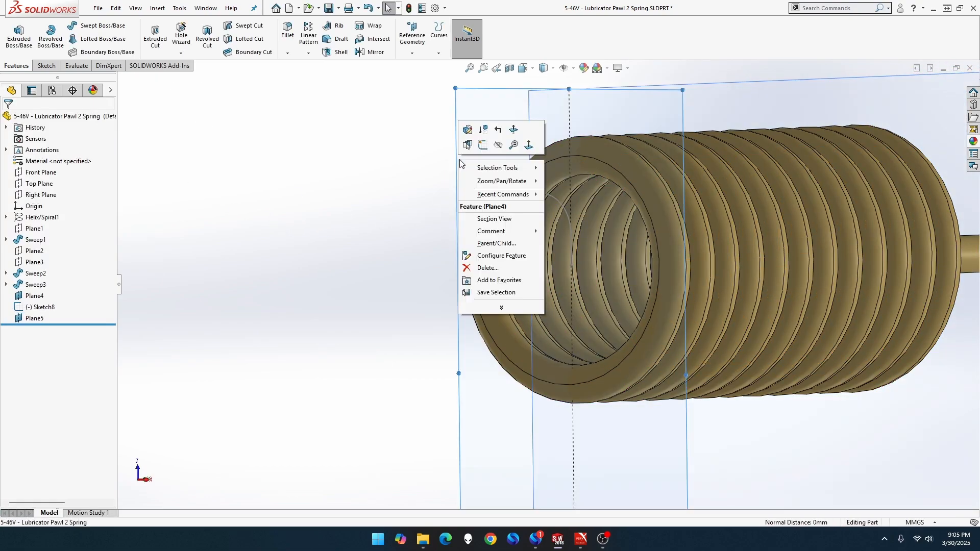
click(492, 147)
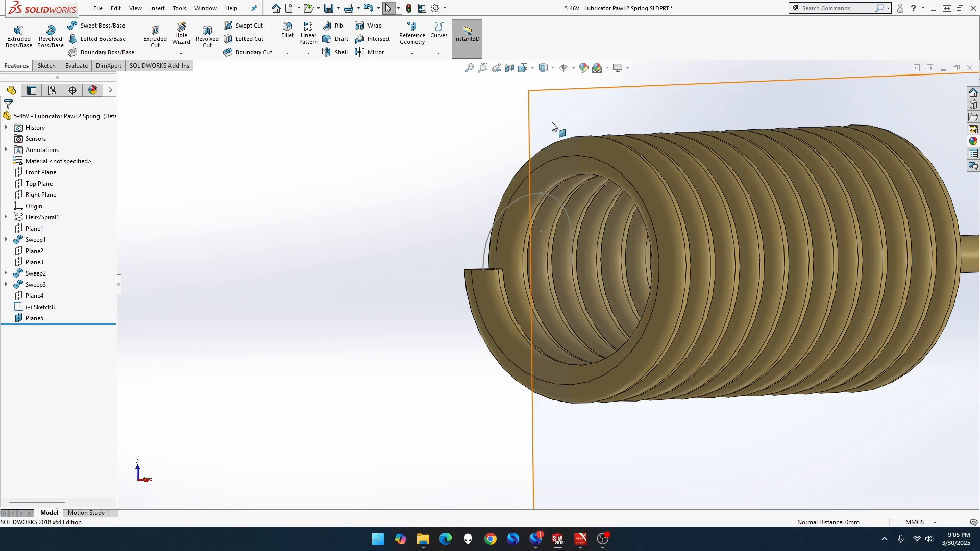
View the model normal to Plane5 and examine the hook sketch's position against the spring's last coil.
scroll(587, 204, down, 3)
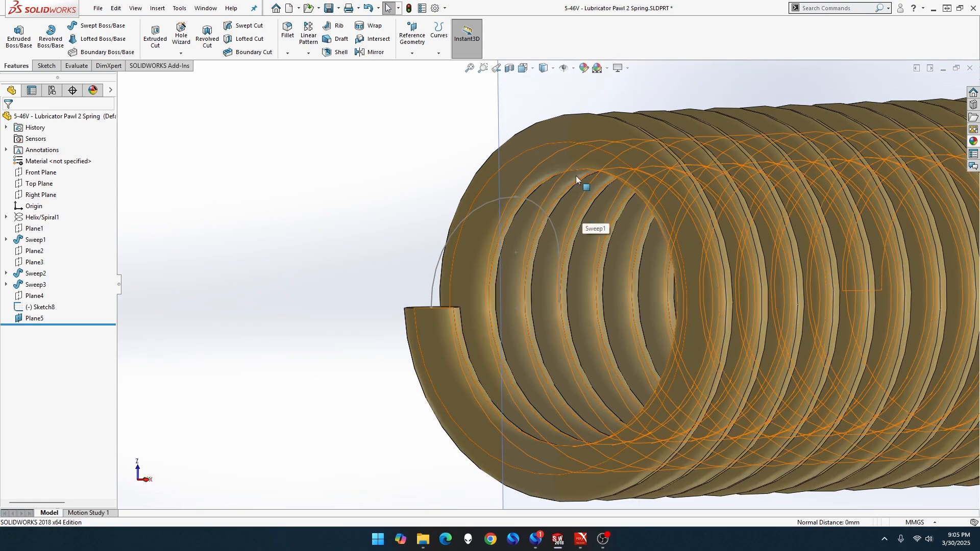
right_click(503, 90)
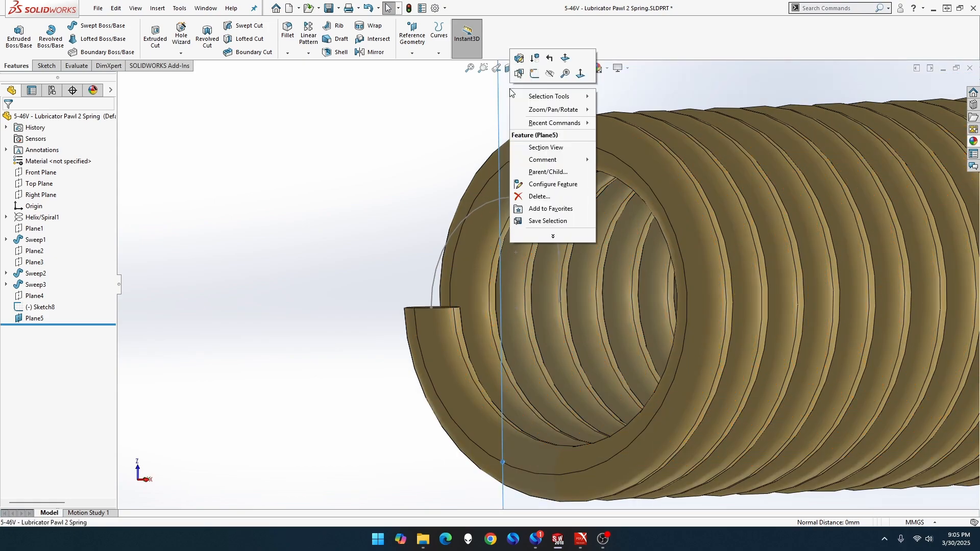
click(580, 75)
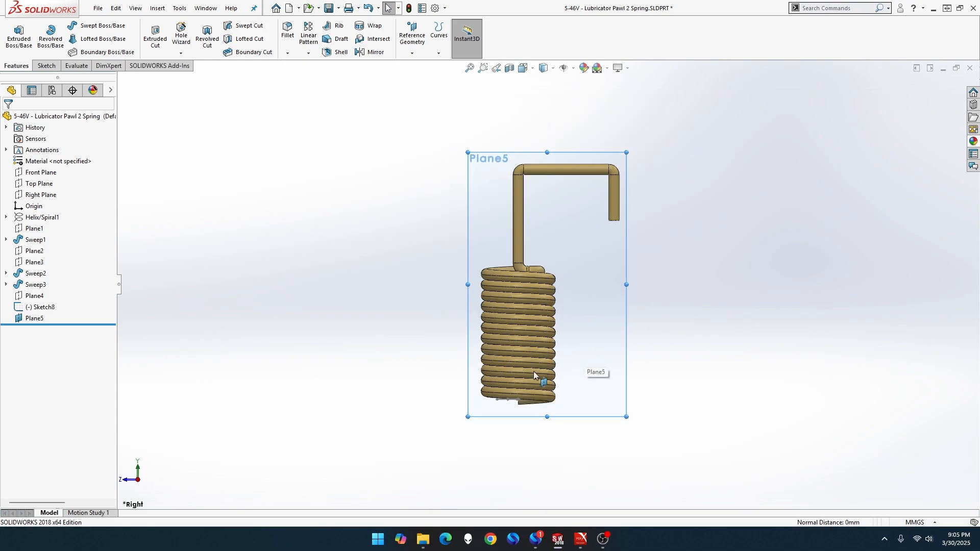
scroll(531, 380, down, 5)
scroll(499, 409, up, 3)
scroll(467, 347, down, 3)
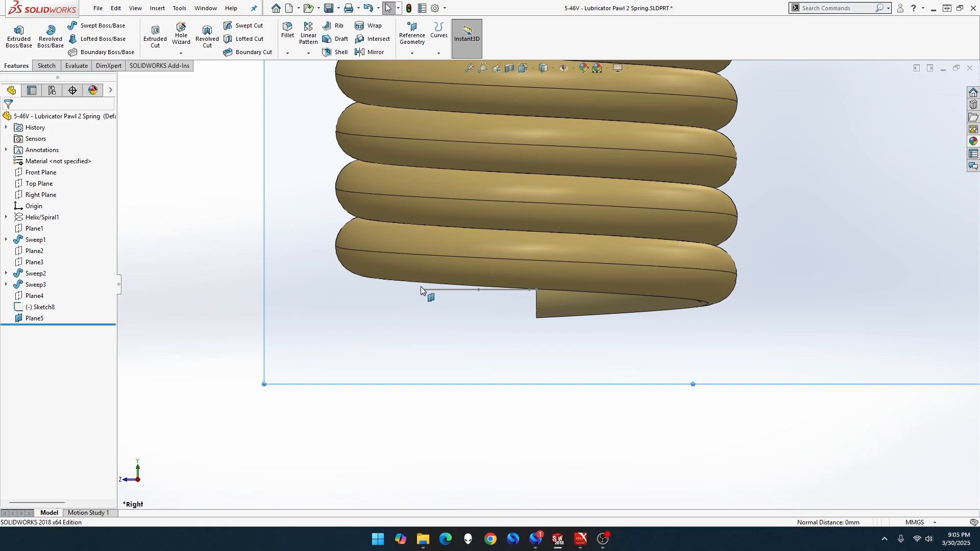
middle_drag(438, 321, 436, 311)
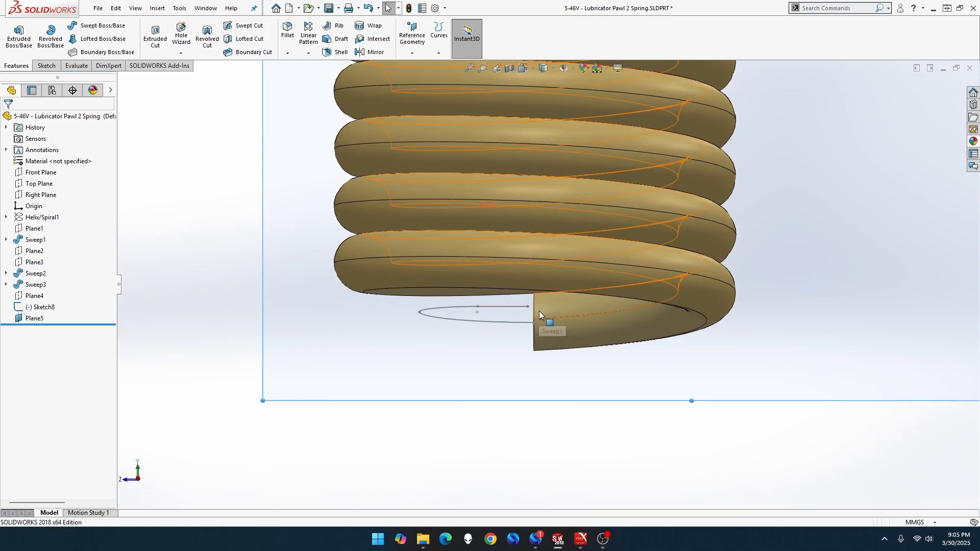
middle_drag(536, 350, 510, 353)
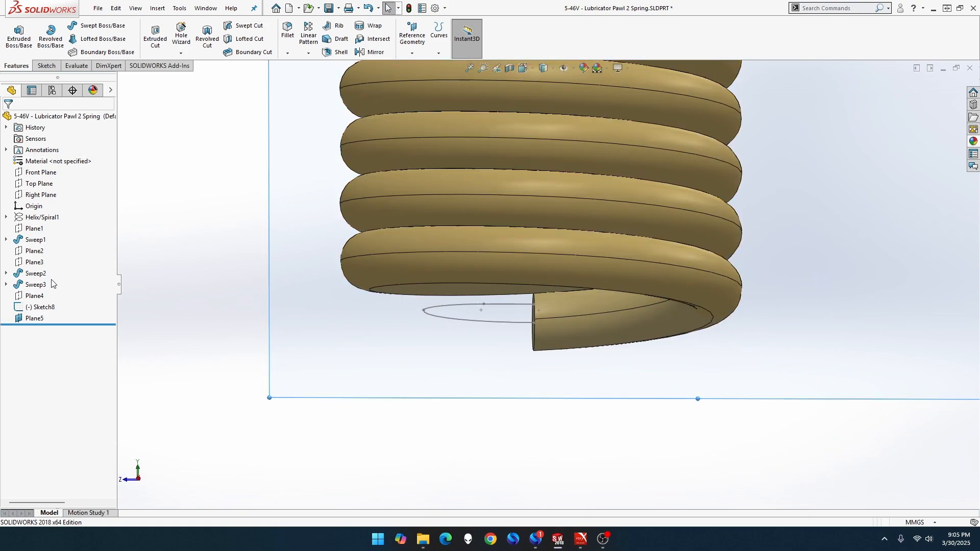
Edit Sketch8, set the length of its short straight line to 0.1 mm, and exit the sketch.
click(41, 308)
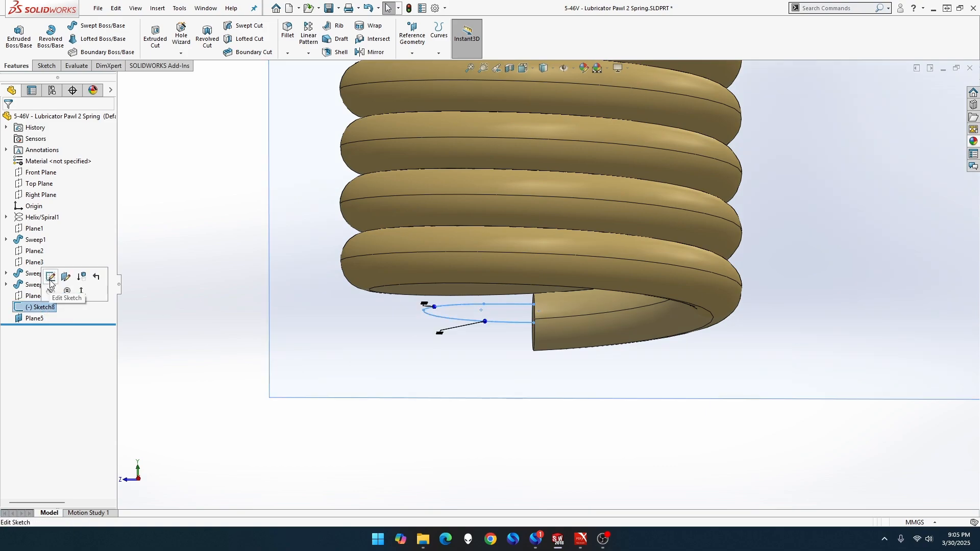
click(51, 284)
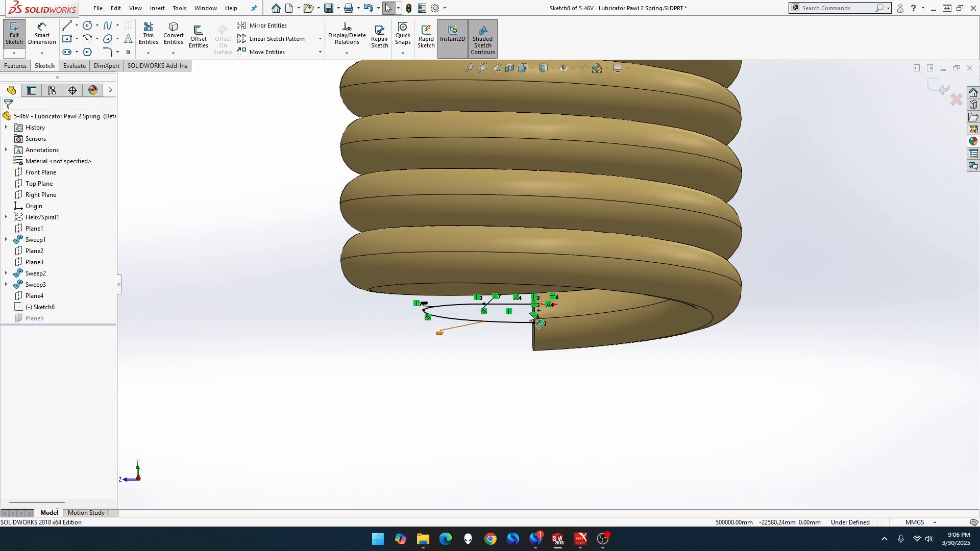
scroll(530, 314, up, 1)
scroll(497, 339, down, 1)
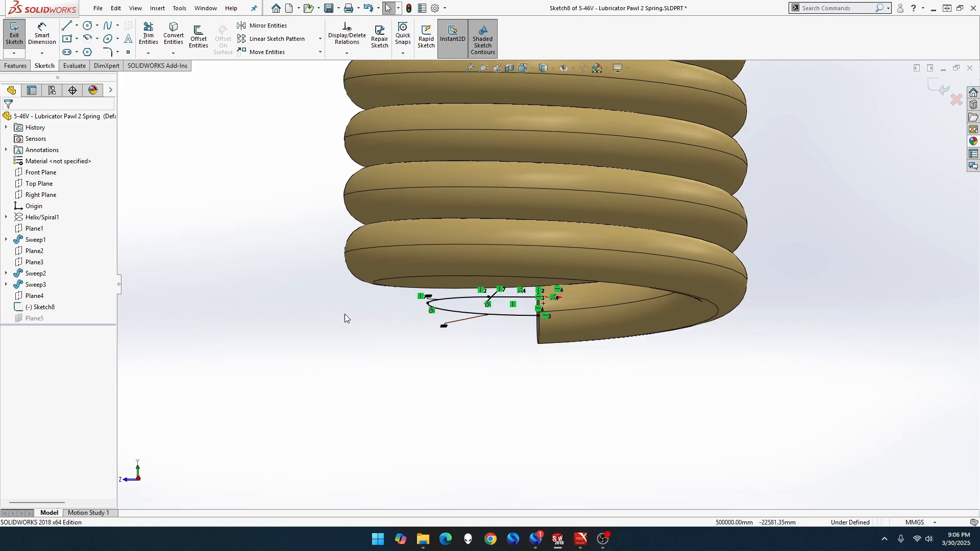
scroll(388, 330, down, 2)
middle_drag(591, 292, 584, 272)
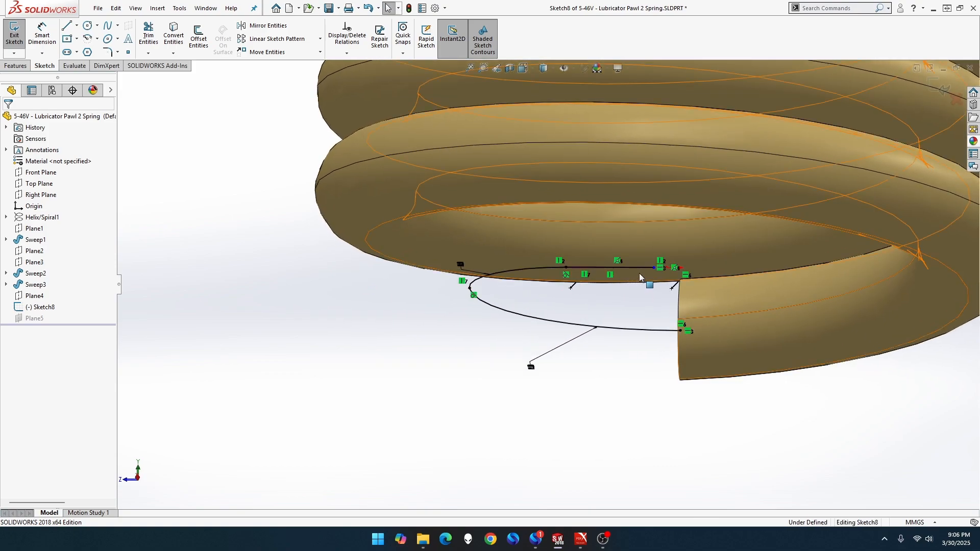
click(42, 35)
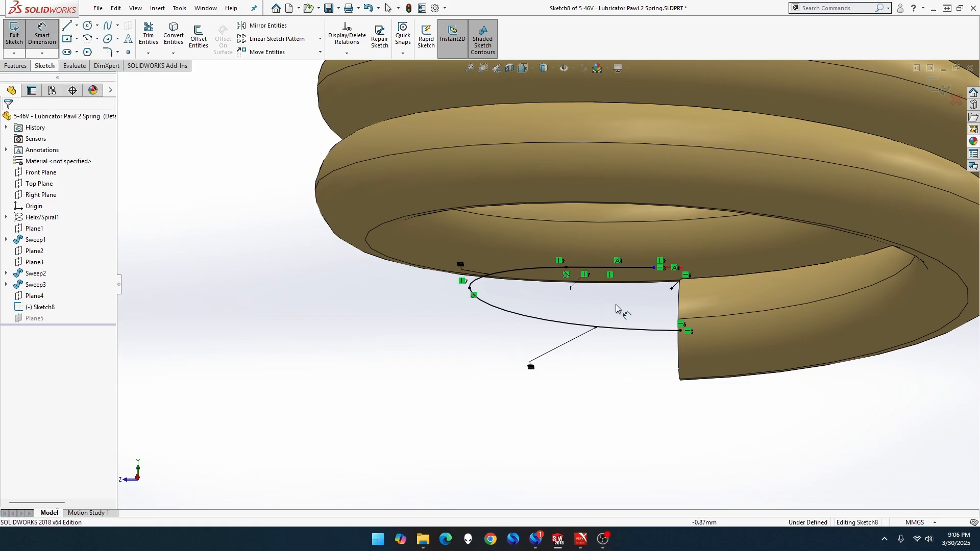
click(619, 269)
click(625, 403)
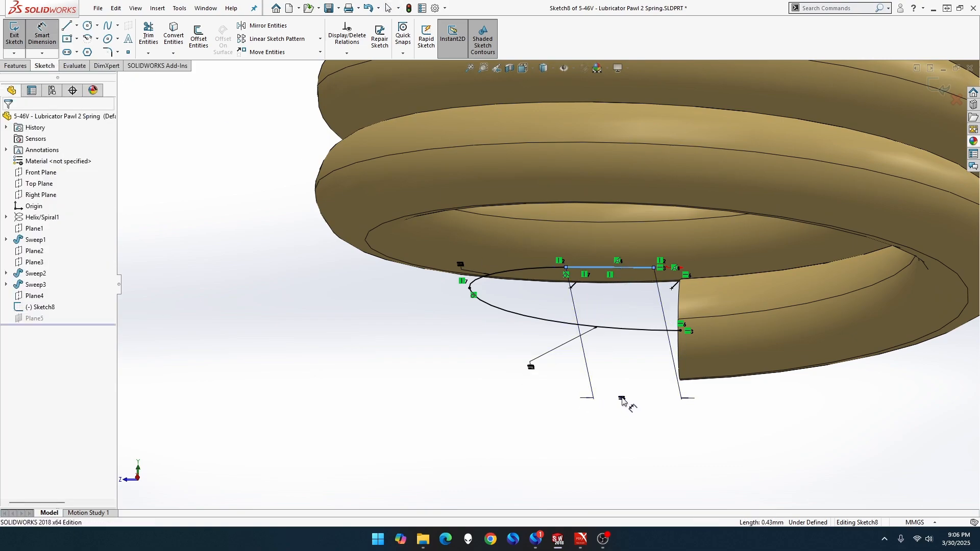
text(.1)
key(Return)
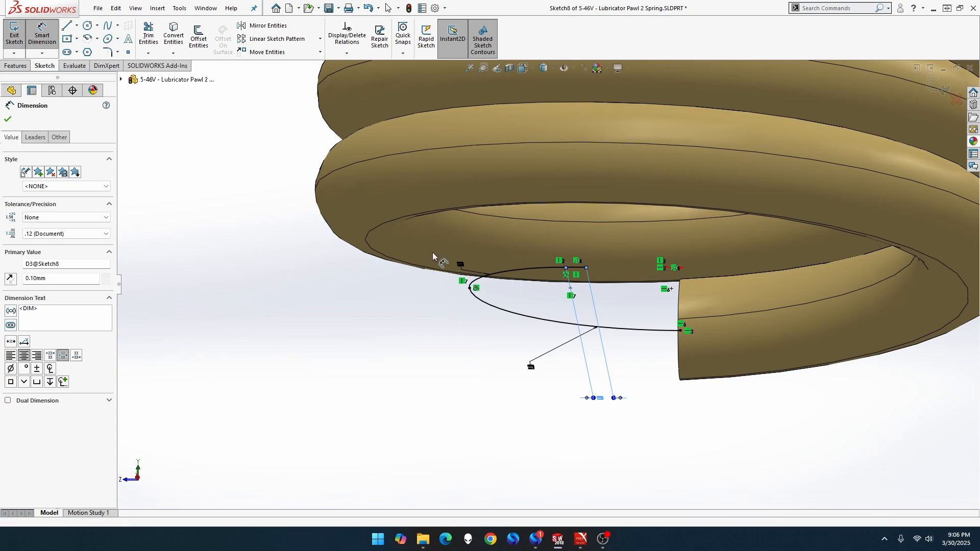
click(14, 40)
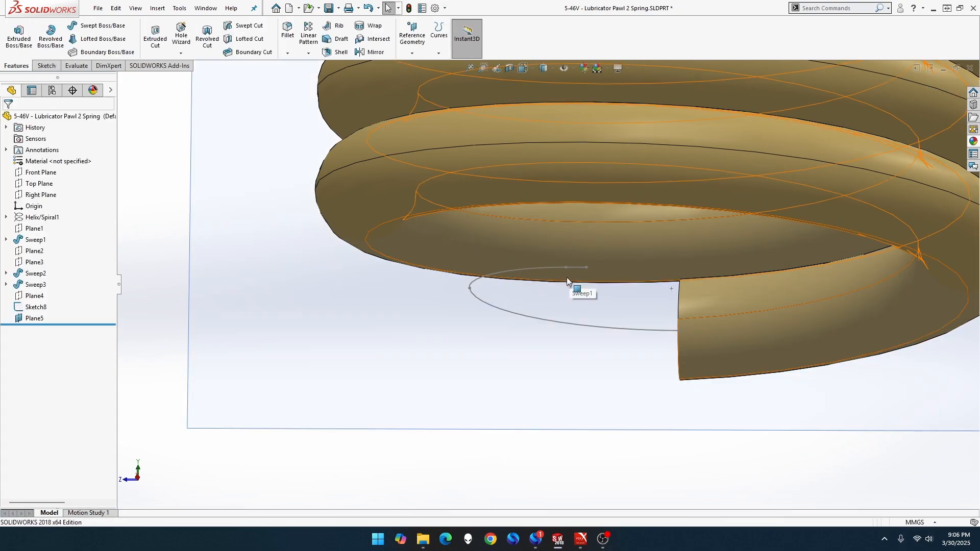
Start a sketch on Plane5 and draw a quarter centre-point arc of about 0.18 mm radius, curving downward near Sketch8's free end.
right_click(44, 317)
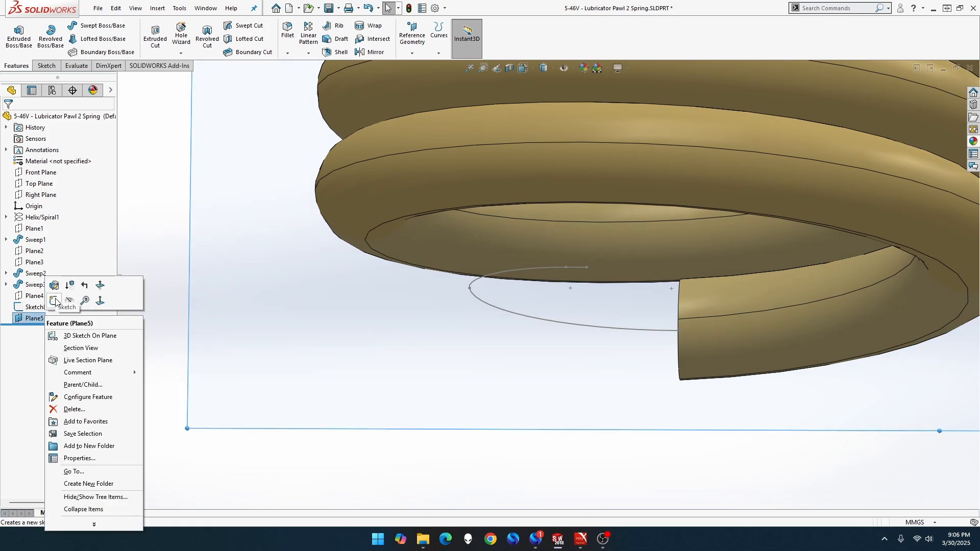
click(53, 300)
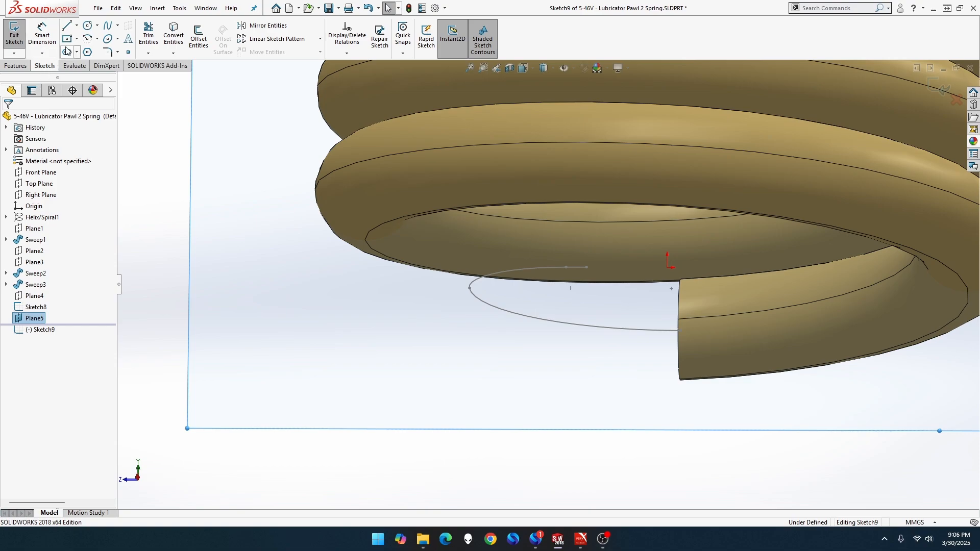
click(87, 39)
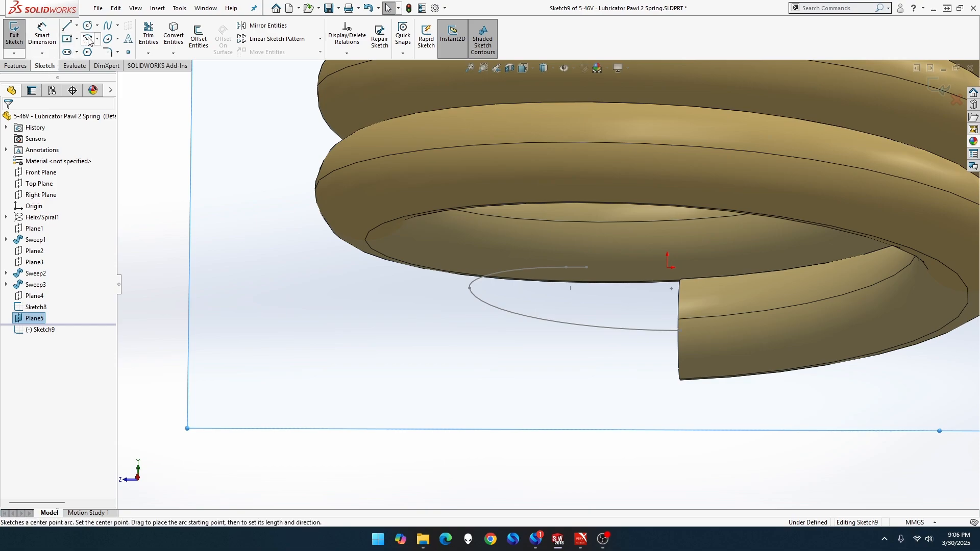
click(596, 319)
click(608, 284)
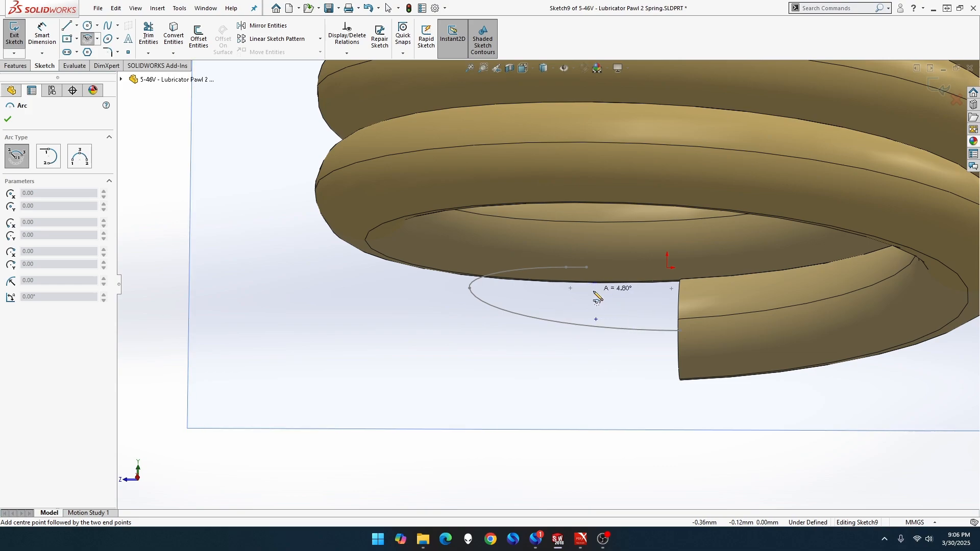
click(632, 319)
key(Escape)
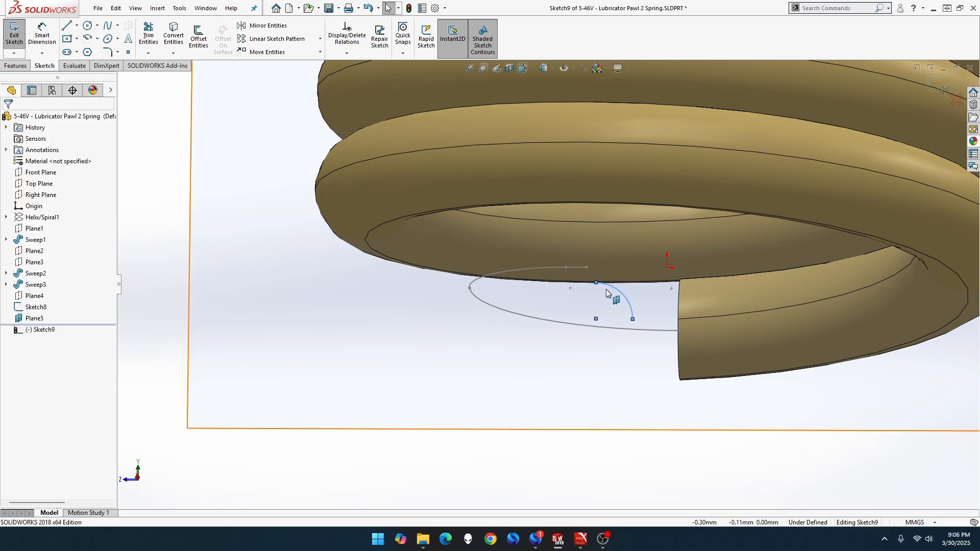
Make the arc's upper endpoint coincident with the free end of Sketch8's straight line.
click(595, 282)
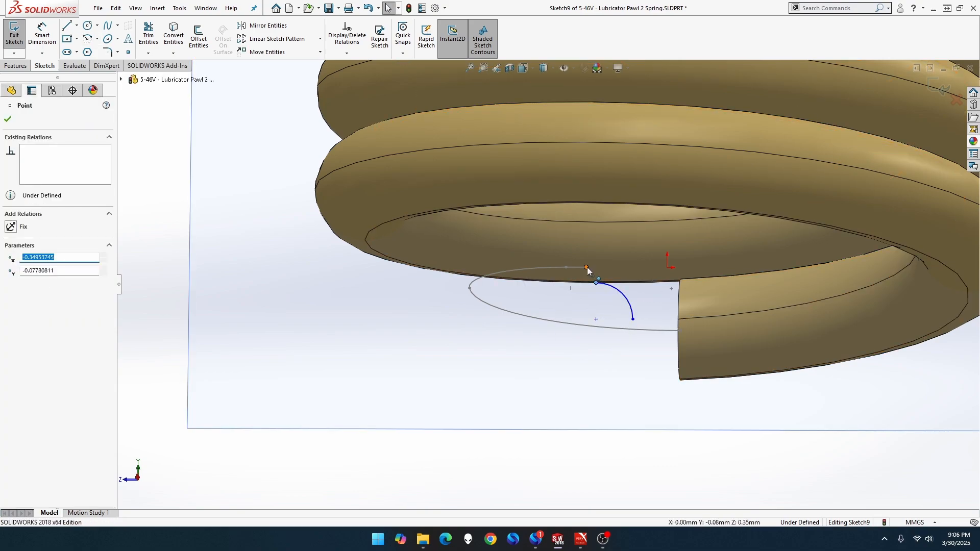
ctrl+click(587, 267)
click(646, 222)
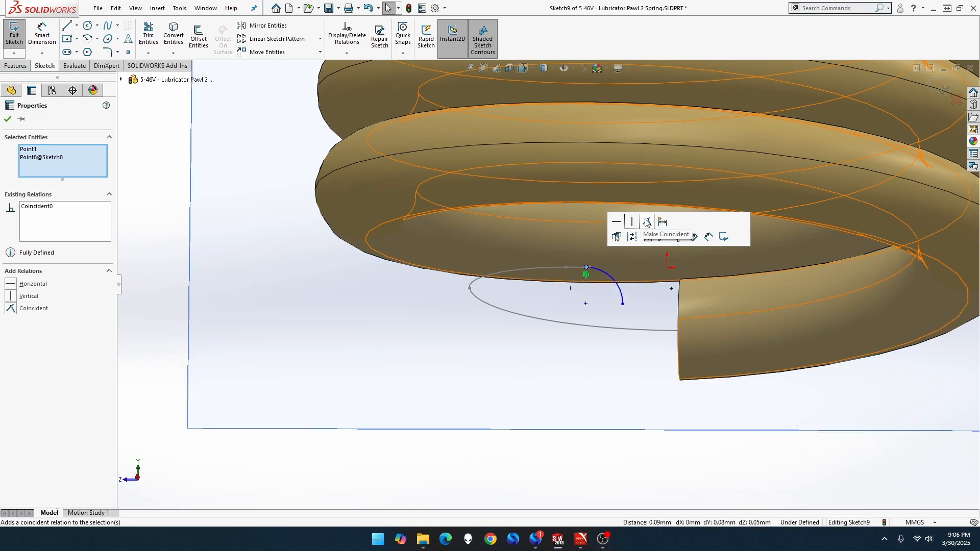
Exit the arc sketch and view the model normal to Plane5, close to the arc.
click(19, 49)
right_click(450, 358)
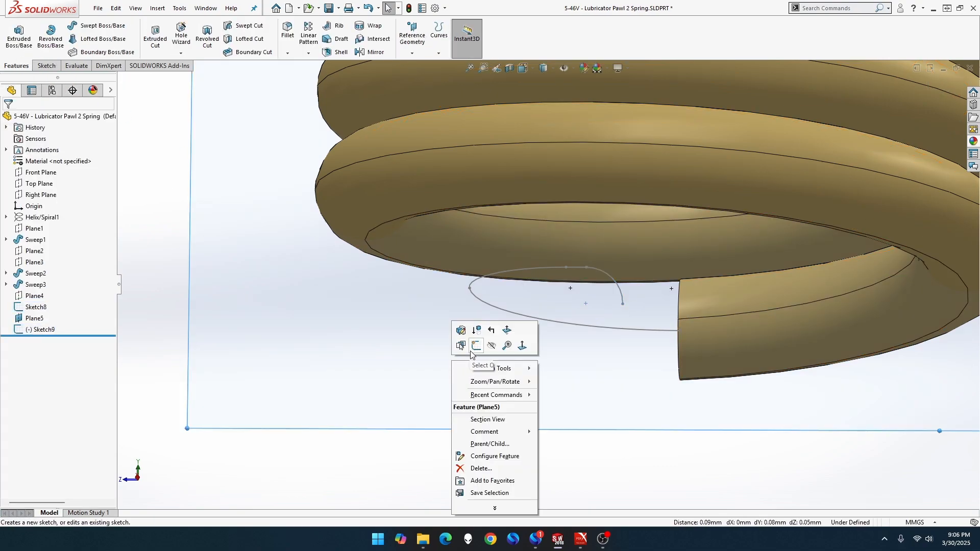
click(522, 346)
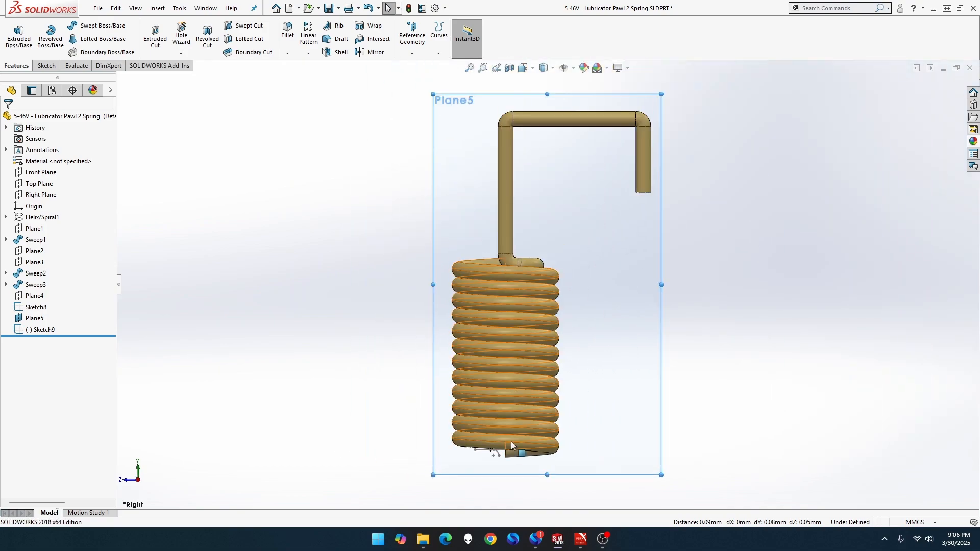
scroll(513, 457, down, 8)
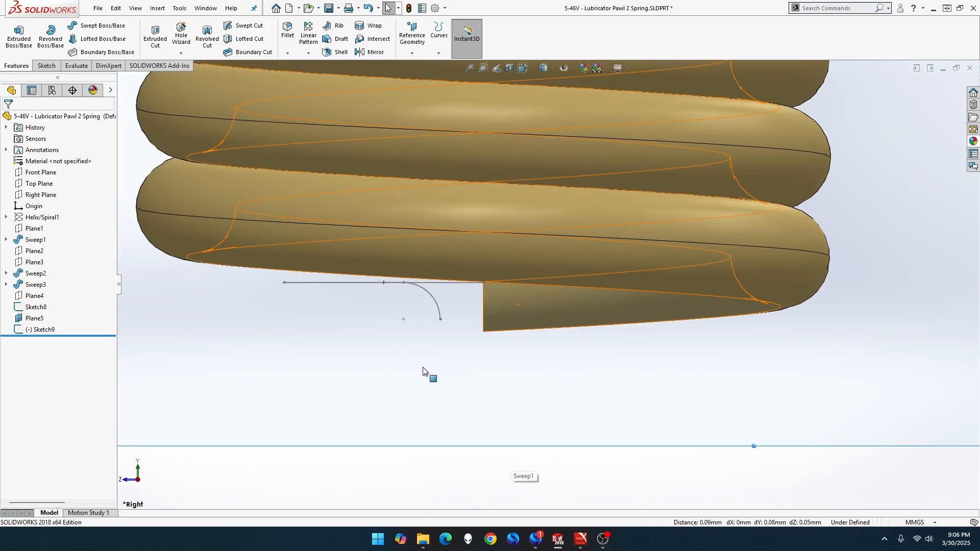
right_click(422, 367)
click(448, 357)
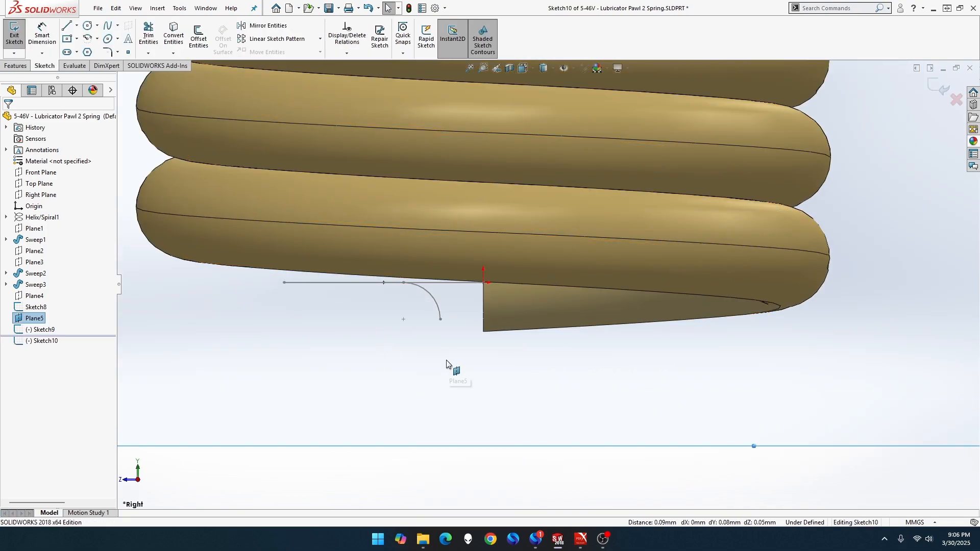
click(442, 320)
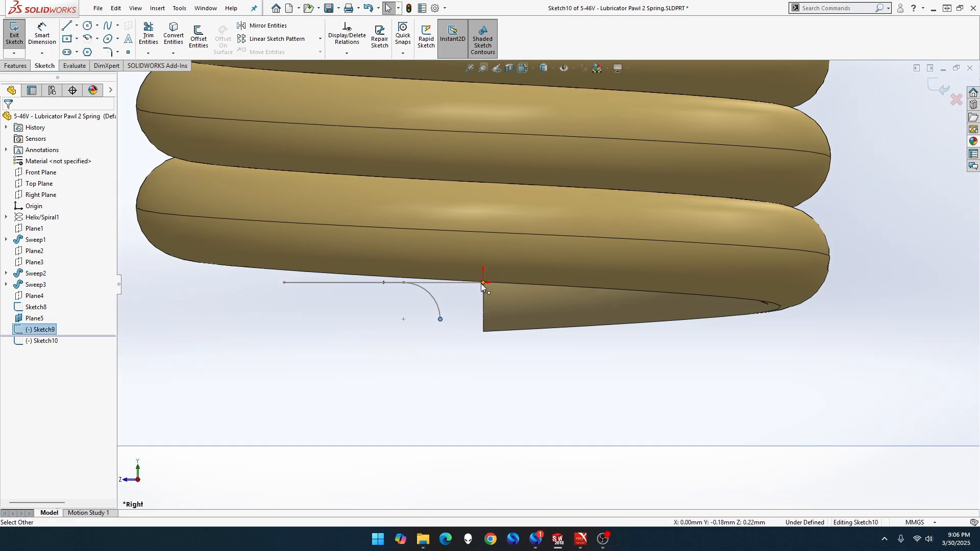
click(483, 284)
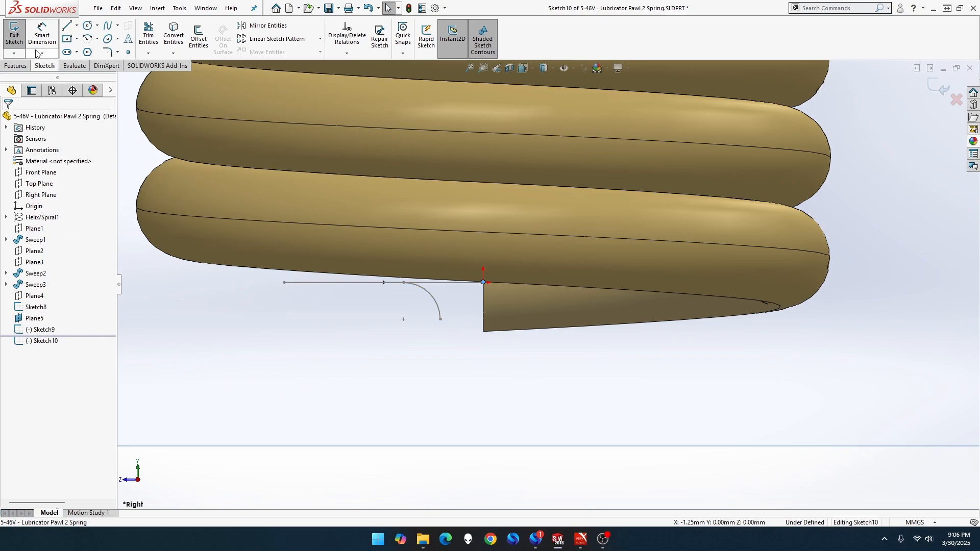
click(14, 34)
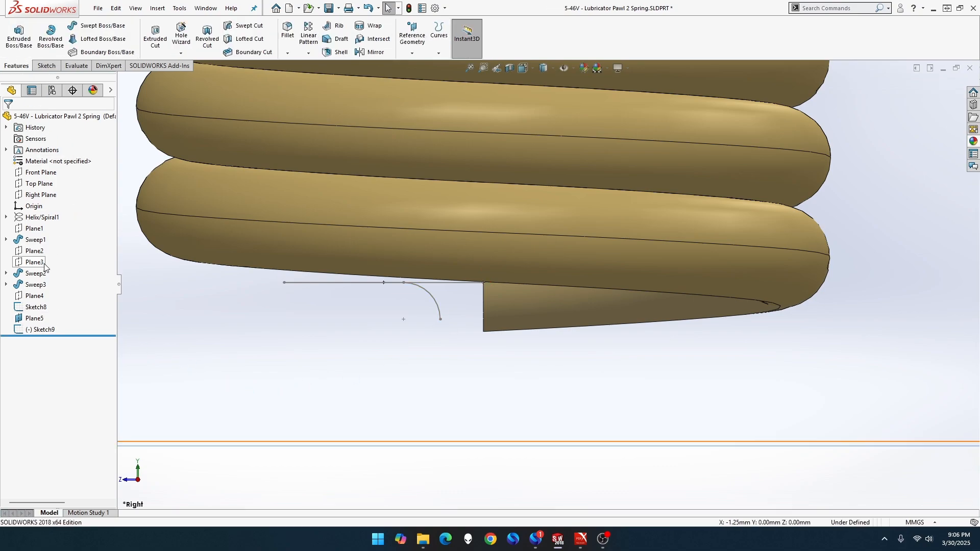
Edit Sketch9 and add a vertical relation between the arc's lower endpoint and the origin.
right_click(53, 332)
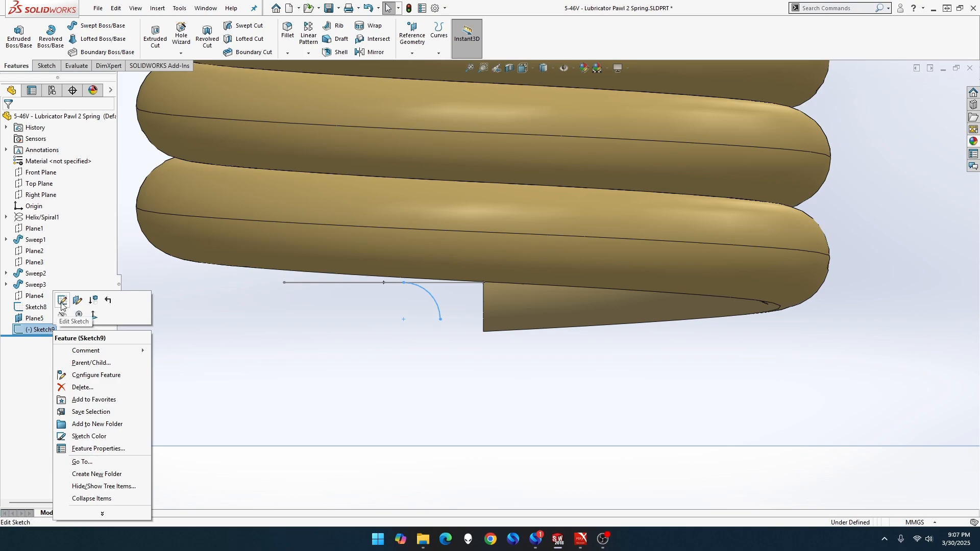
click(64, 302)
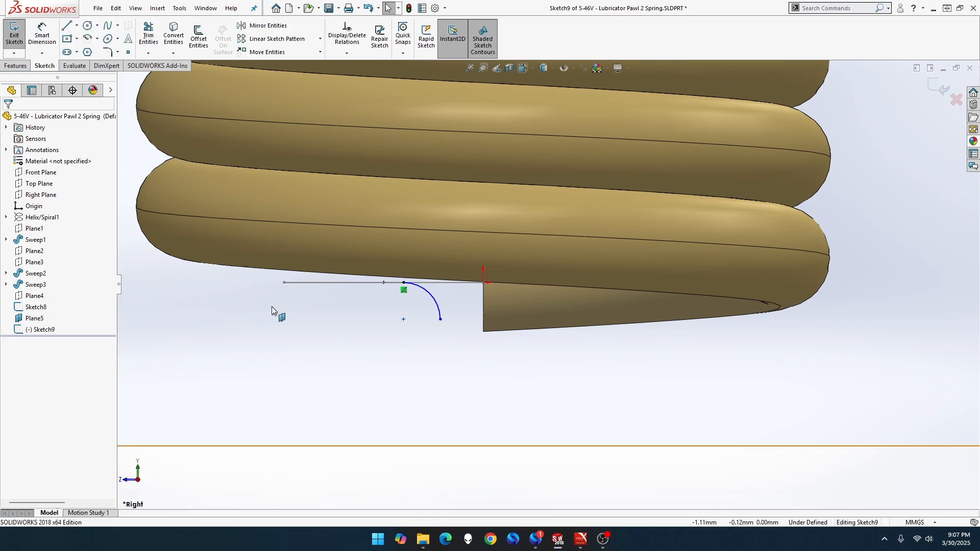
click(483, 282)
ctrl+click(440, 319)
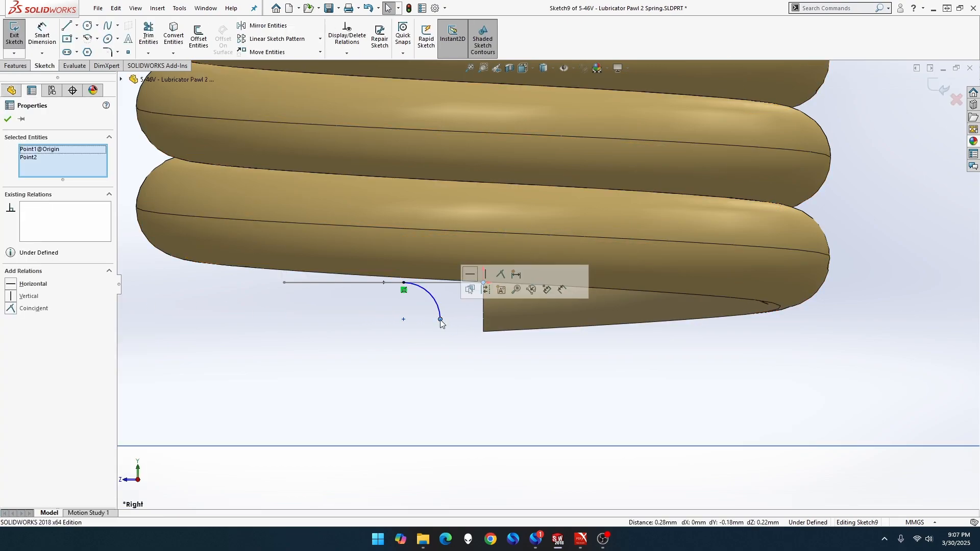
click(486, 274)
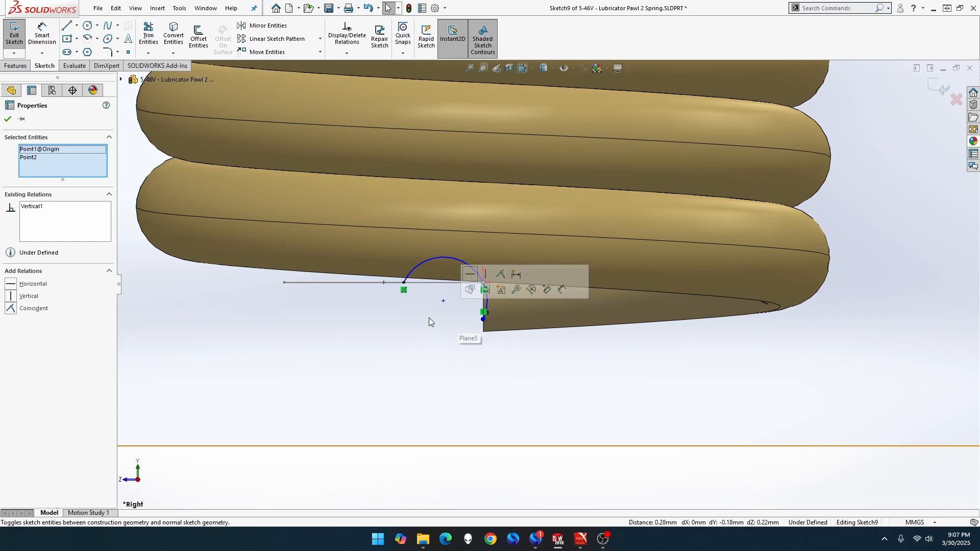
Make the Sketch9 arc tangent to Arc1 of Sketch8.
click(424, 264)
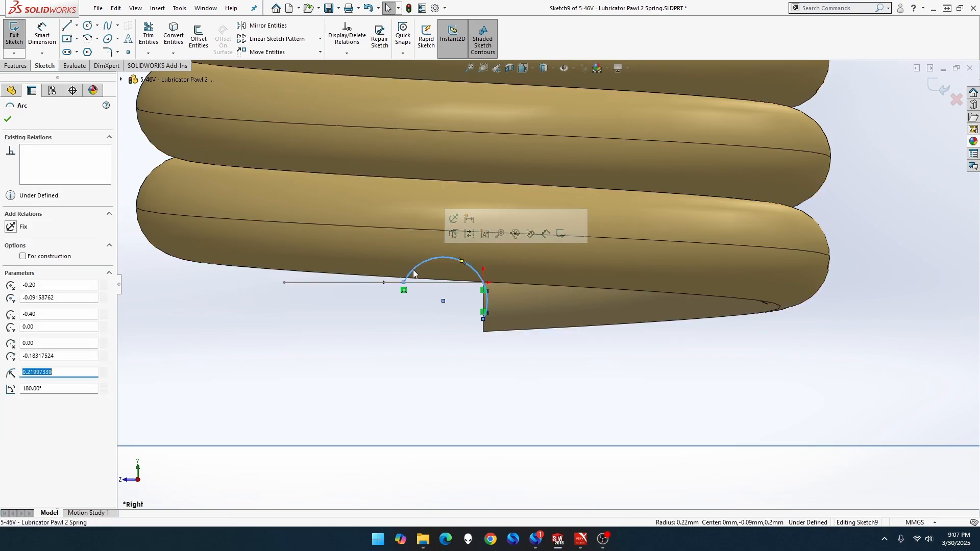
ctrl+click(393, 282)
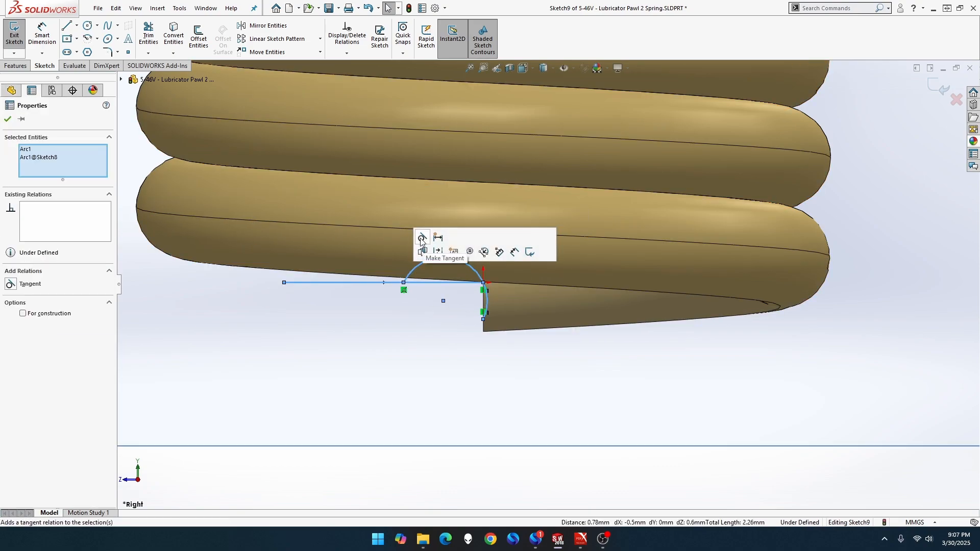
click(422, 238)
click(414, 327)
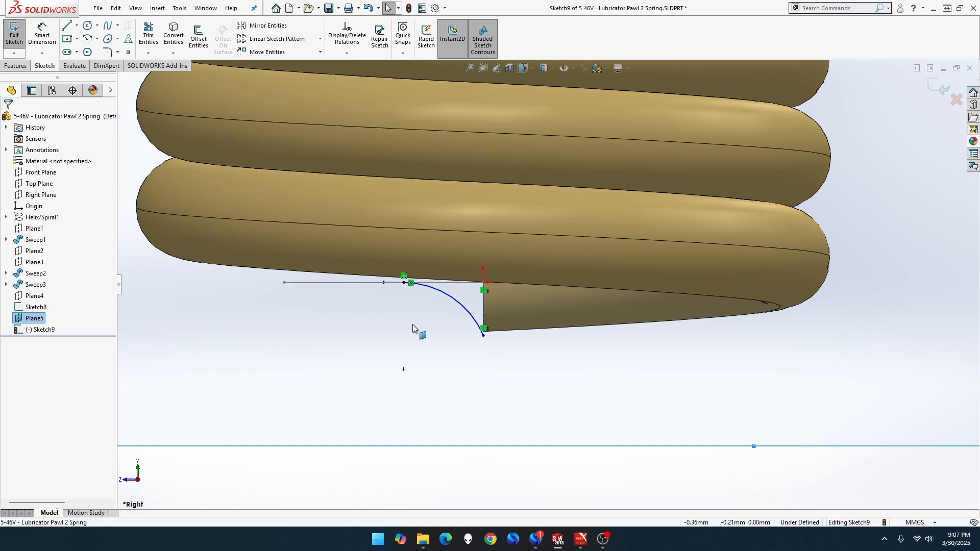
Sketch a vertical line about 0.17 mm long downward from the arc's lower endpoint.
click(66, 26)
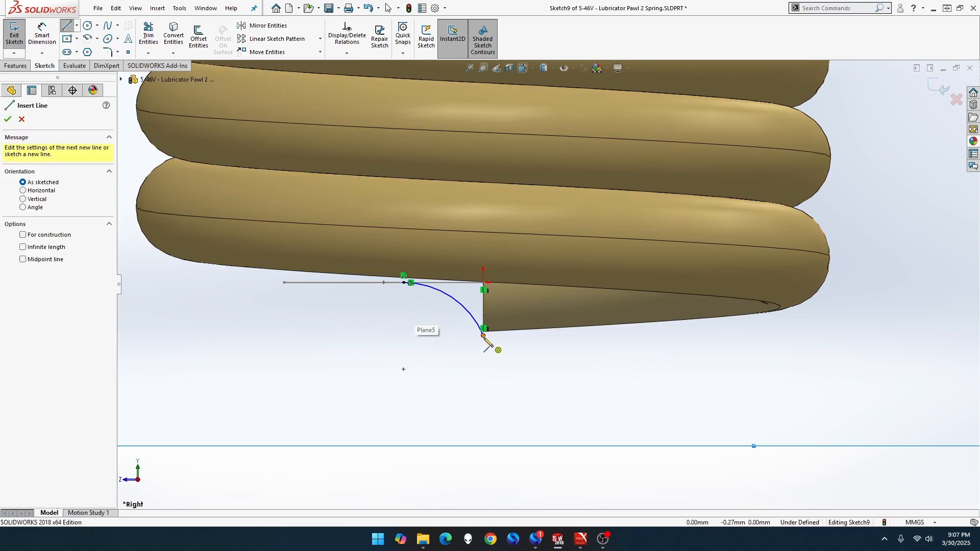
click(484, 336)
click(483, 368)
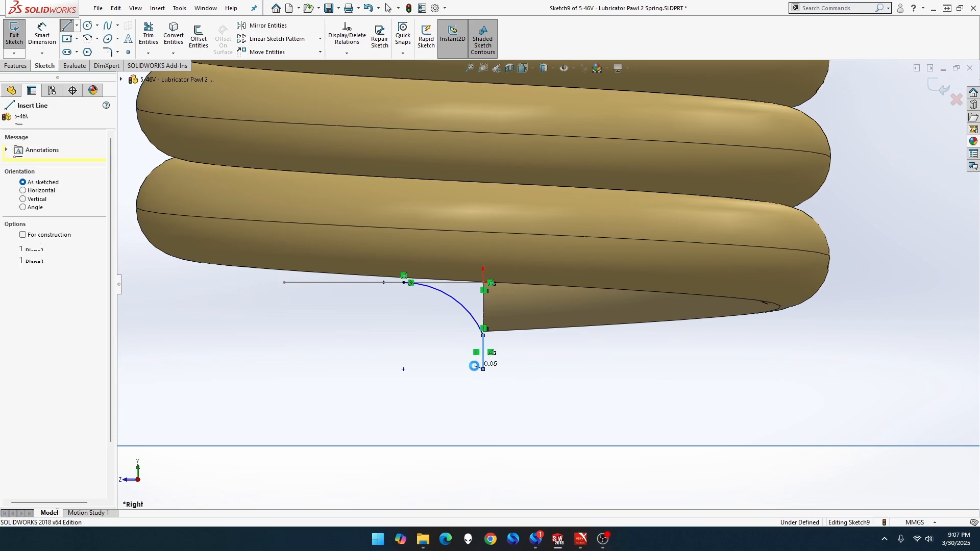
key(Escape)
Remove the vertical line's midpoint relation in Sketch9 and make the line tangent to the connected arc.
click(483, 352)
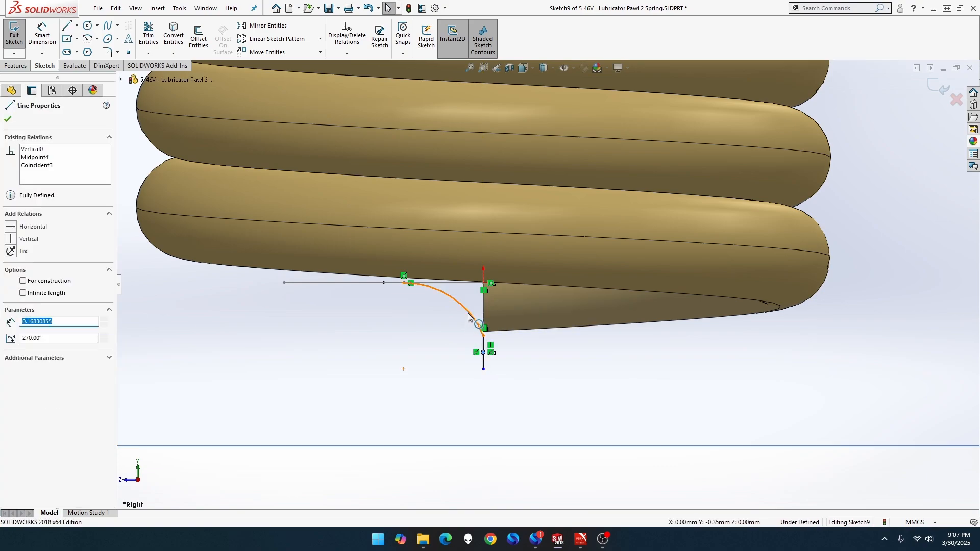
click(404, 369)
ctrl+click(458, 300)
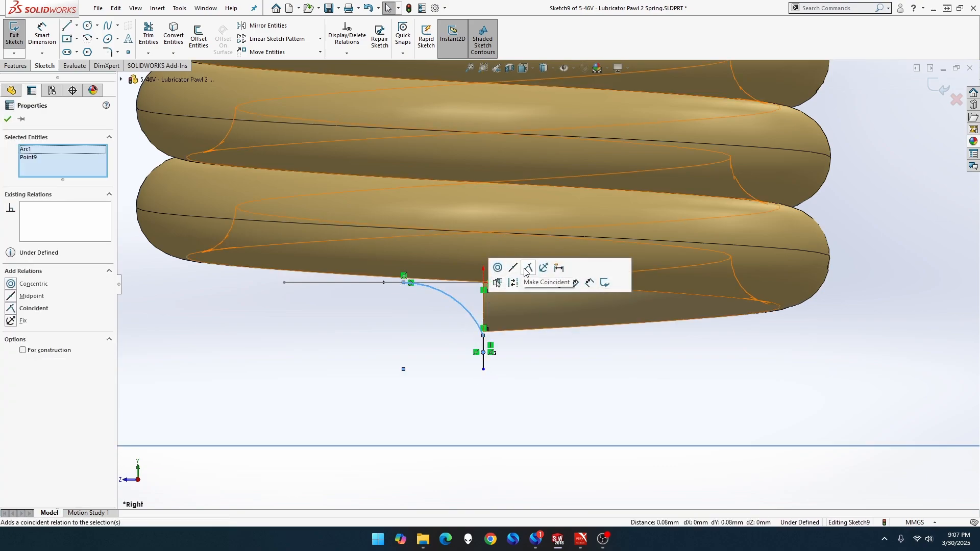
click(461, 329)
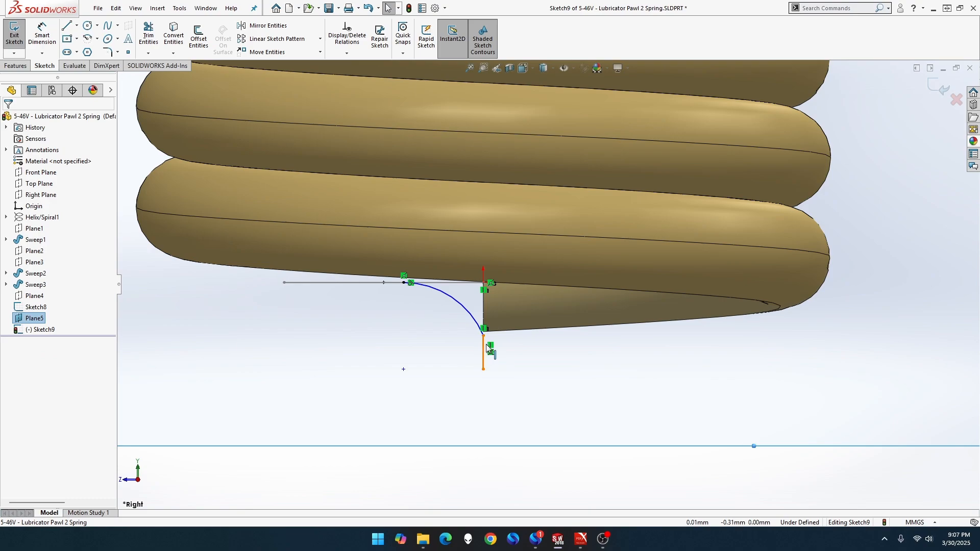
click(483, 351)
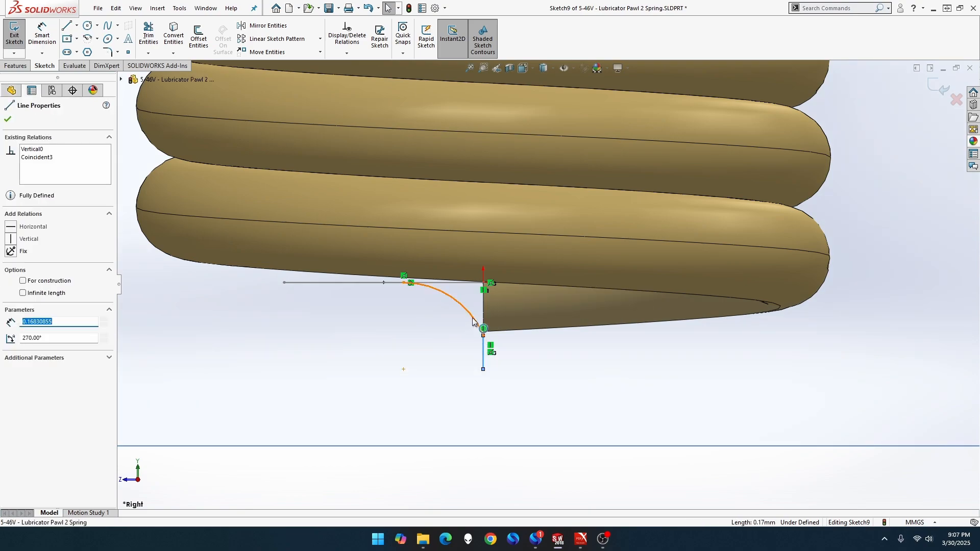
ctrl+click(472, 320)
click(502, 274)
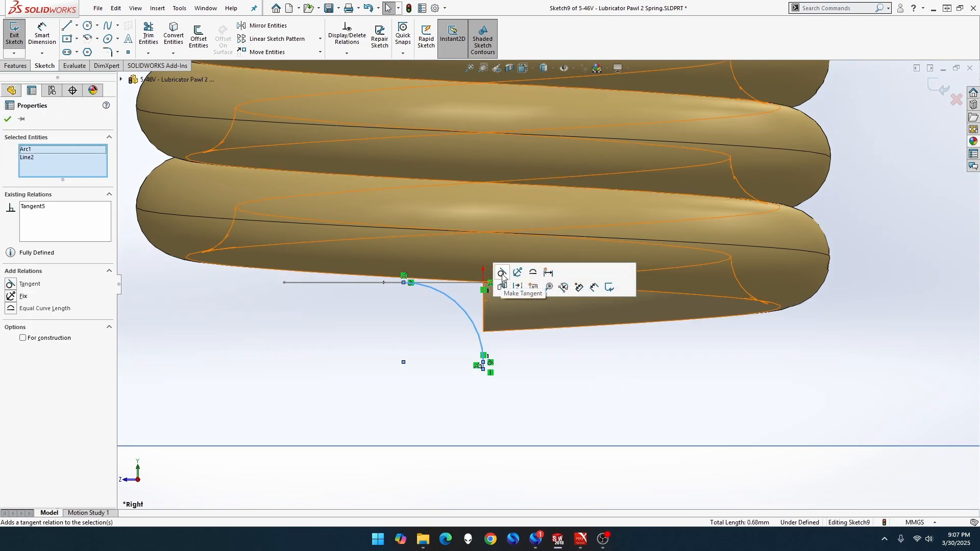
click(491, 388)
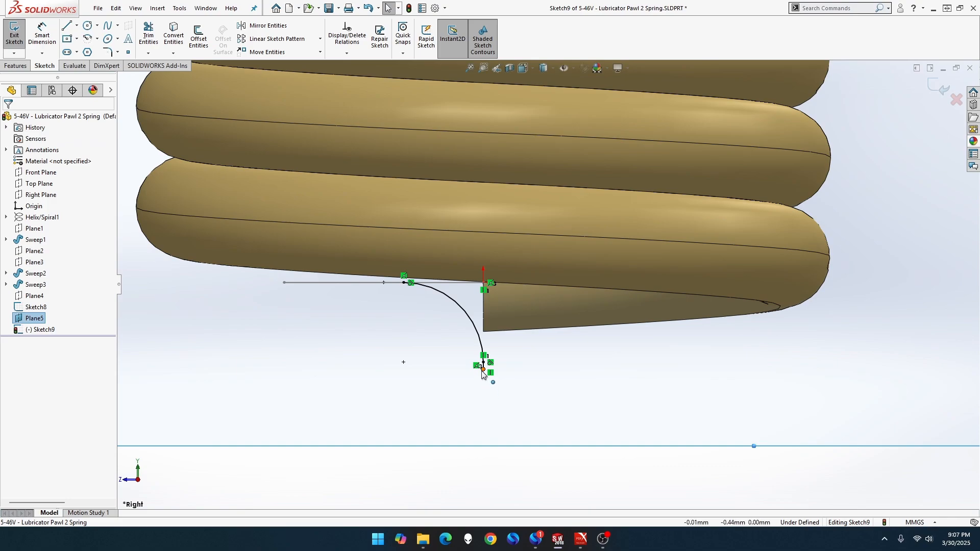
Stretch the vertical line downward, dimension its length to 0.1 mm and exit Sketch9.
drag(482, 370, 483, 406)
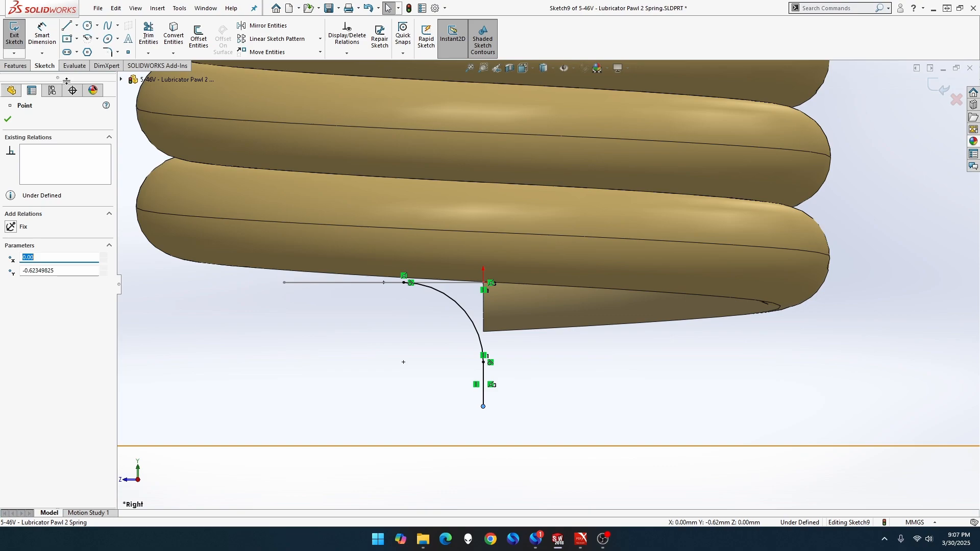
click(42, 36)
click(483, 378)
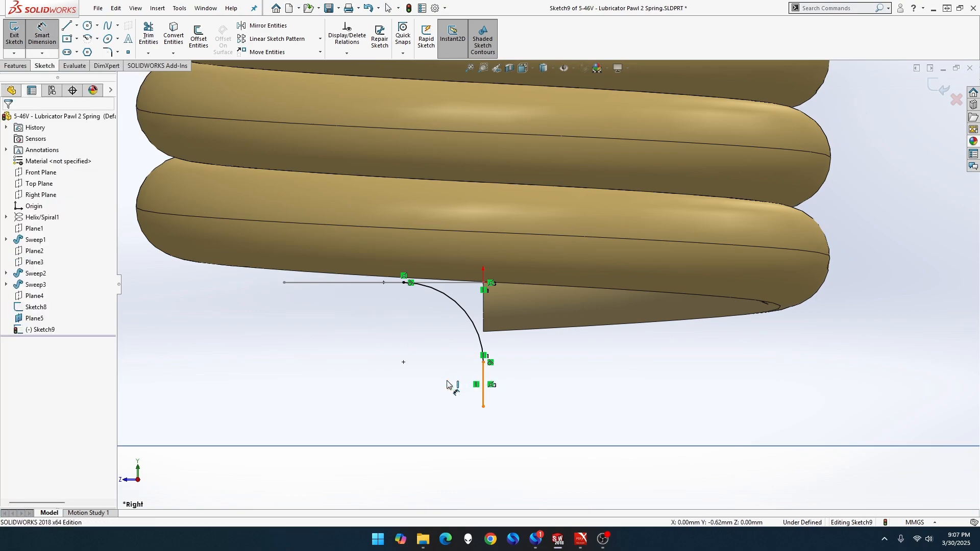
click(381, 378)
text(.1)
key(Return)
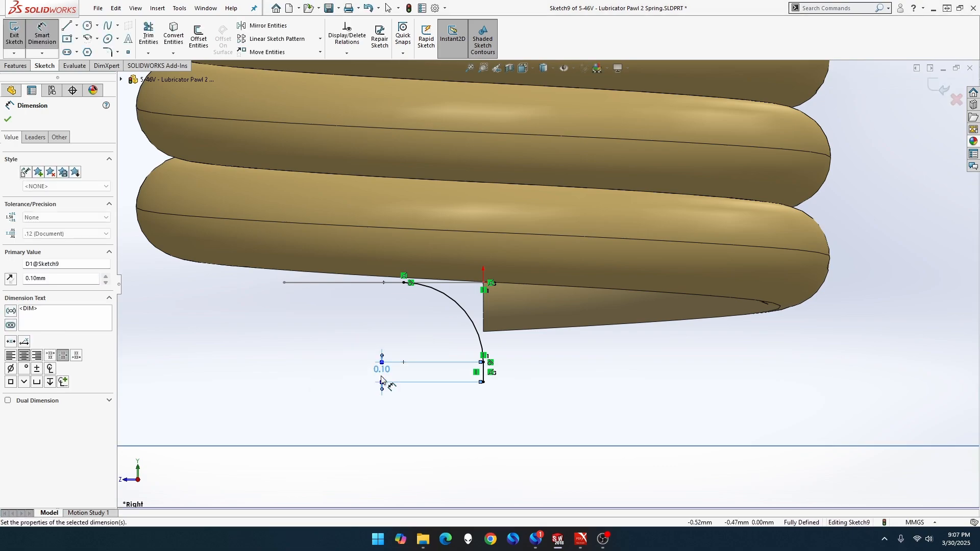
click(15, 35)
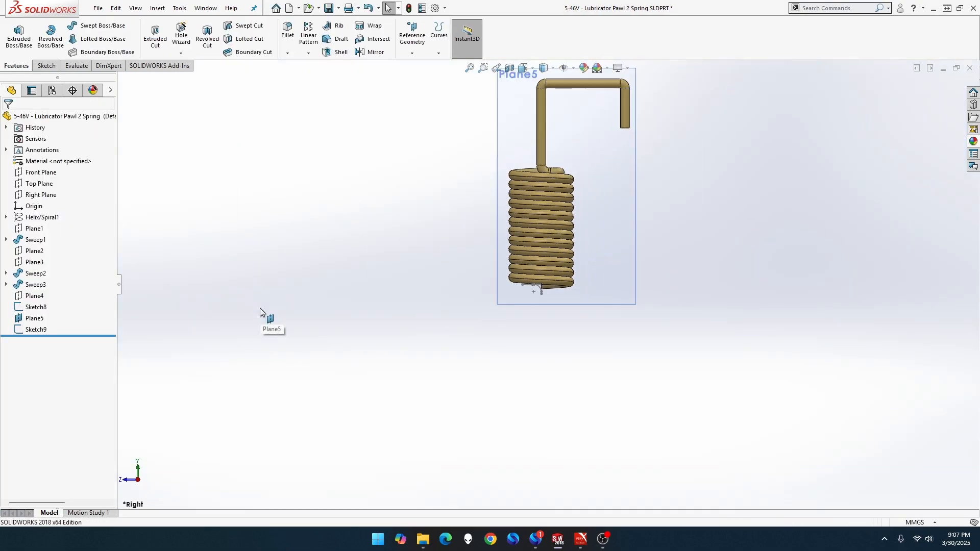
right_click(606, 275)
click(644, 262)
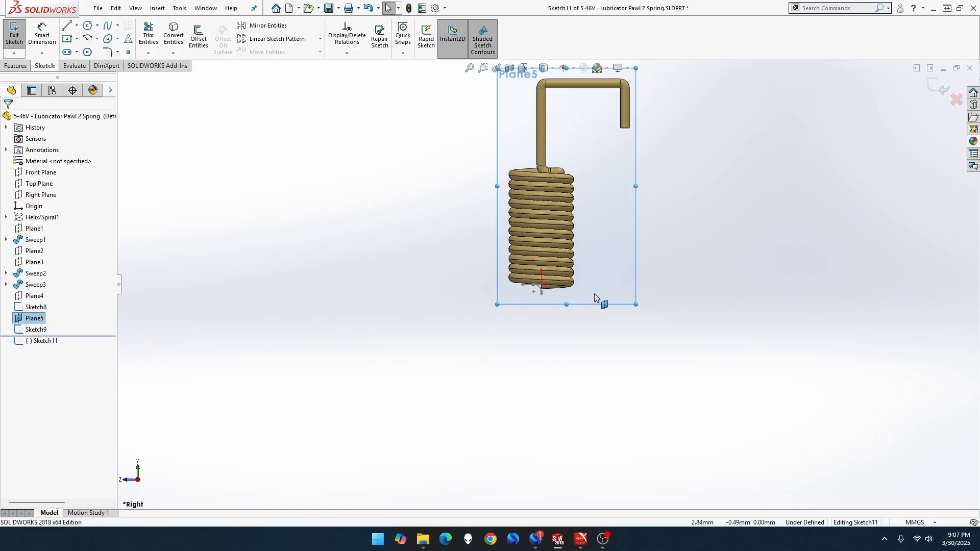
right_click(595, 290)
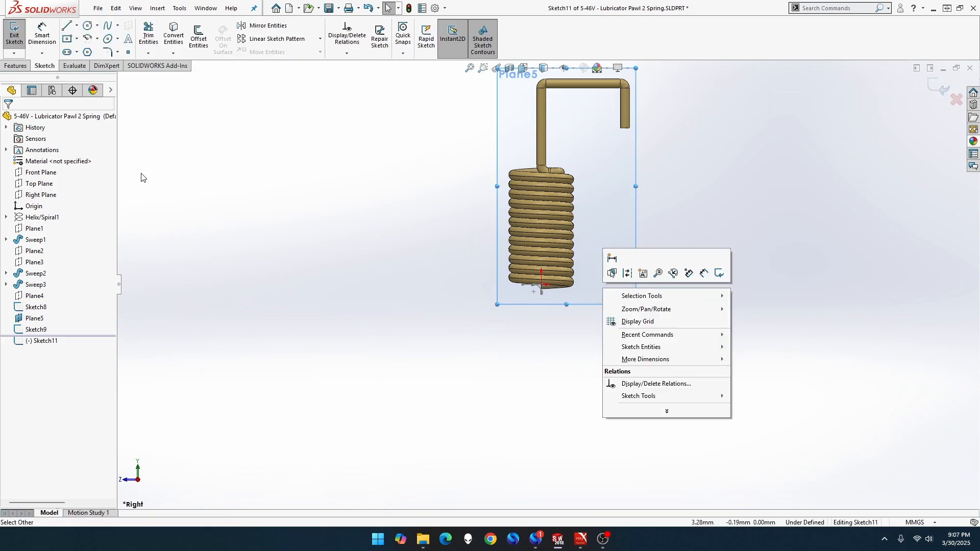
click(17, 36)
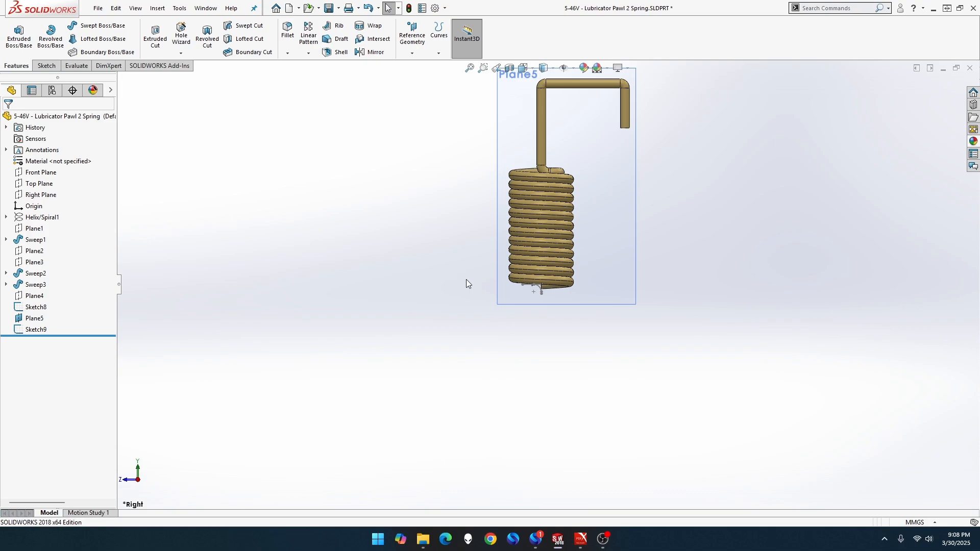
Hide Plane5 in the model.
right_click(608, 271)
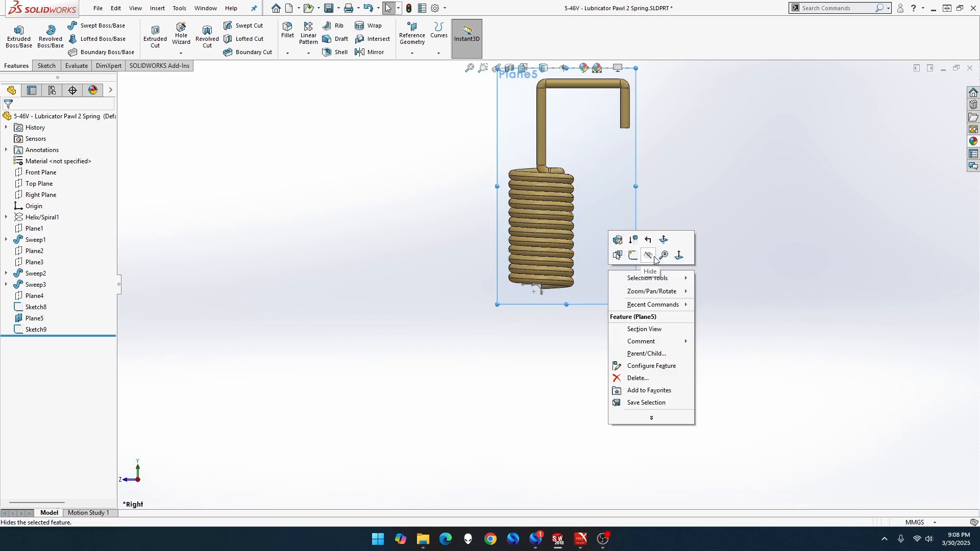
key(Escape)
Create a reference plane through the lower endpoint of Sketch9's vertical line, parallel to the Front Plane.
middle_drag(623, 293, 657, 275)
scroll(648, 278, up, 3)
middle_drag(596, 307, 626, 303)
scroll(504, 271, up, 1)
scroll(547, 302, down, 5)
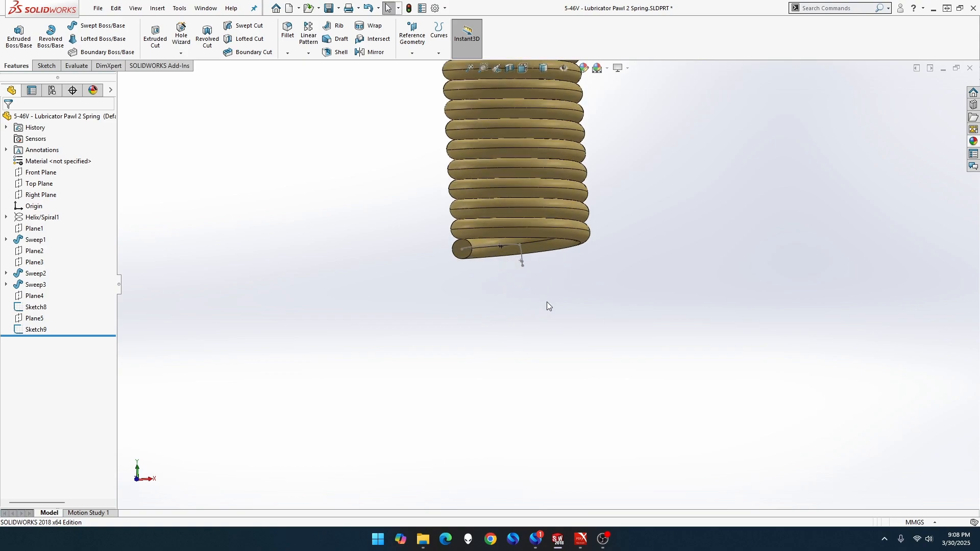
middle_drag(545, 304, 512, 286)
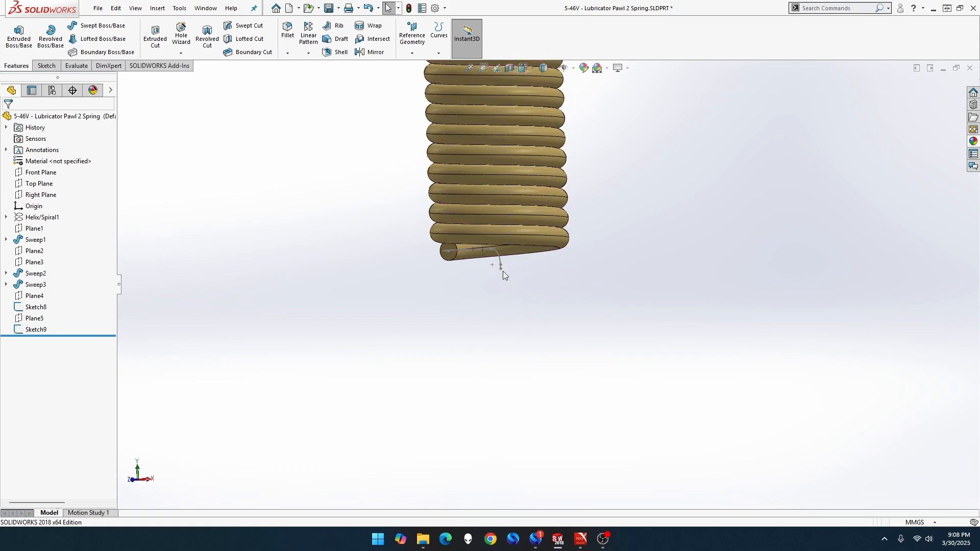
click(501, 268)
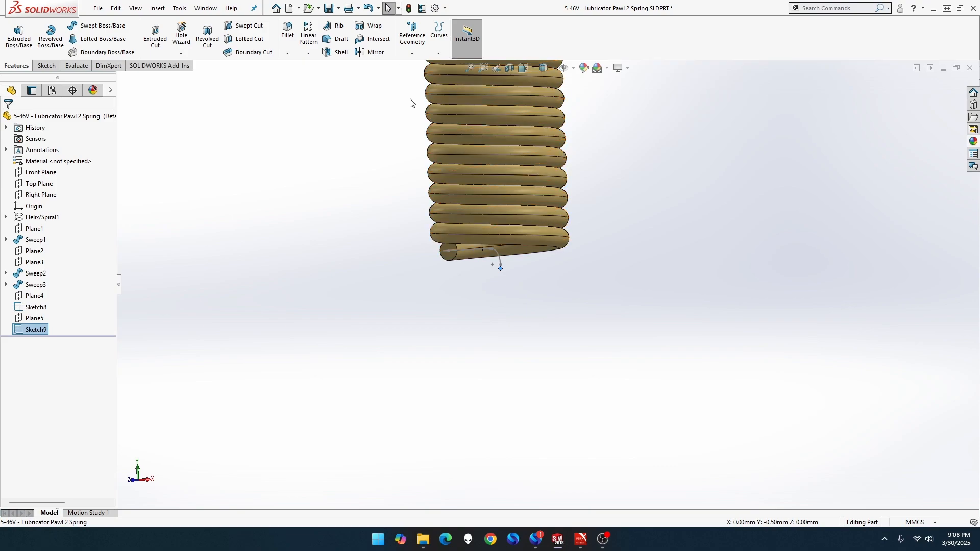
click(412, 51)
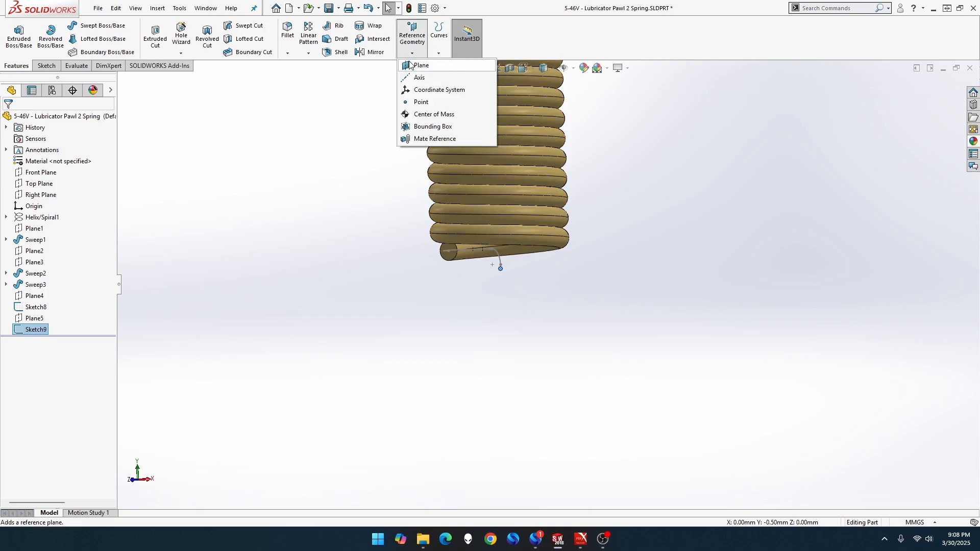
click(419, 65)
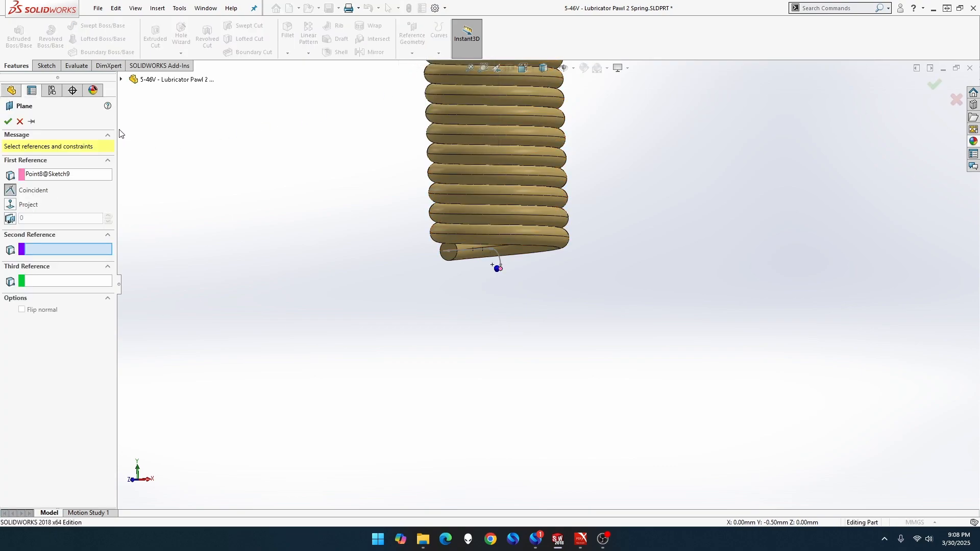
click(121, 80)
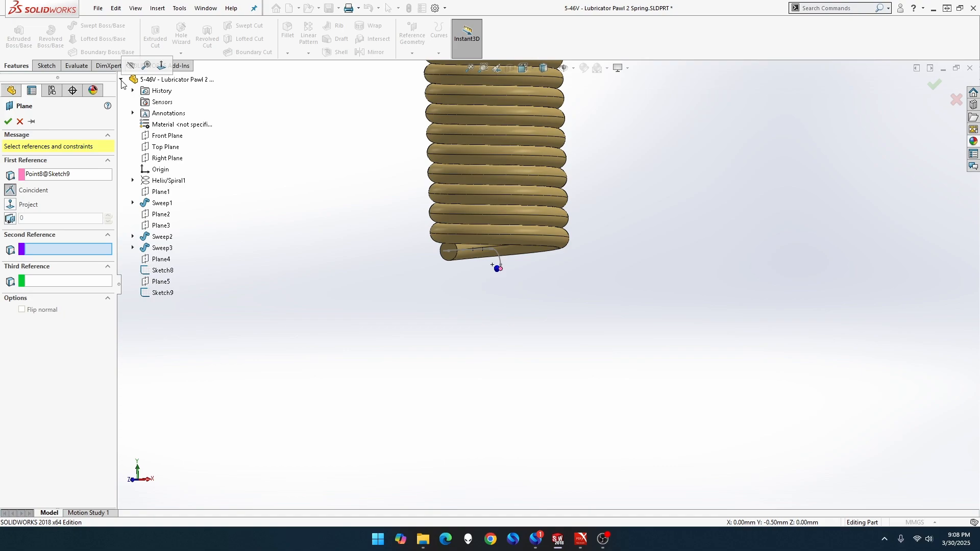
click(163, 136)
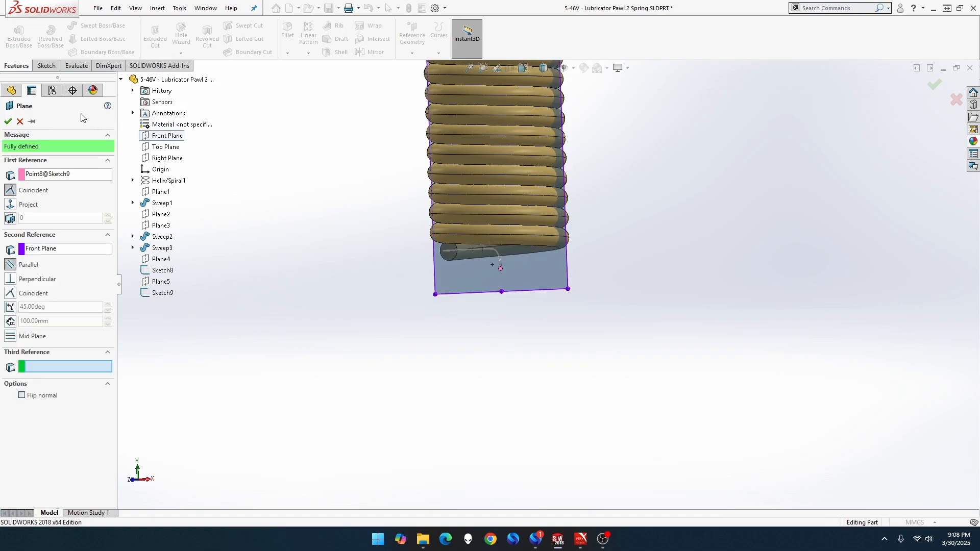
click(8, 122)
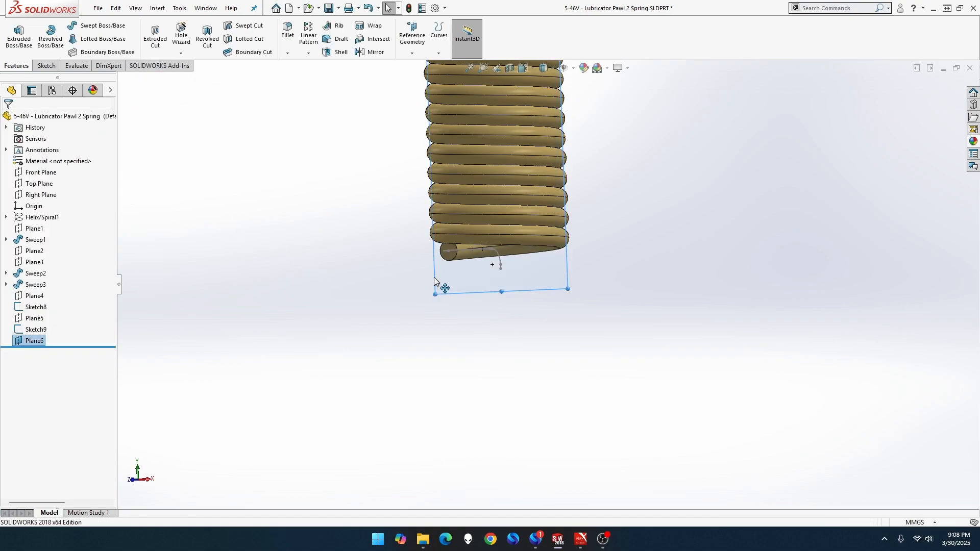
View the model normal to Plane6 and start a new sketch on that plane.
right_click(465, 281)
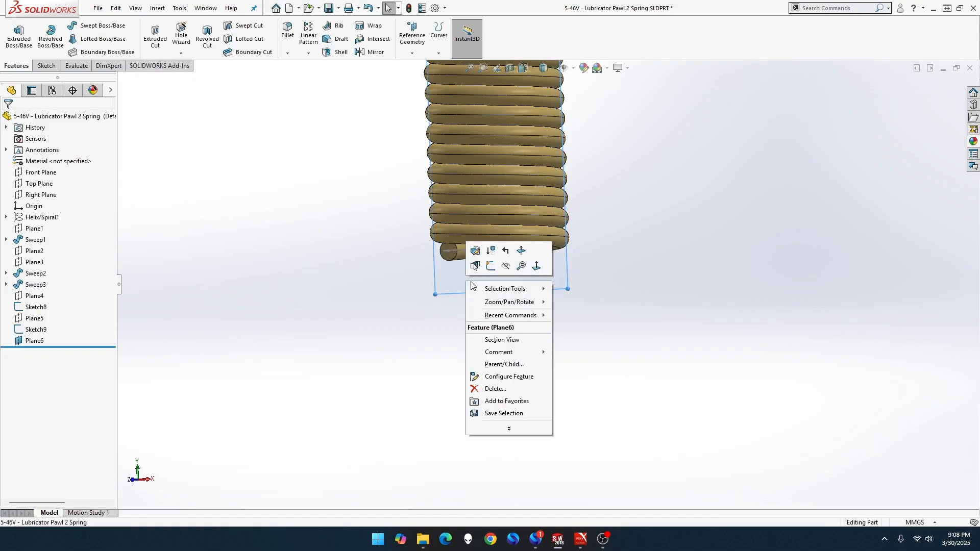
click(541, 270)
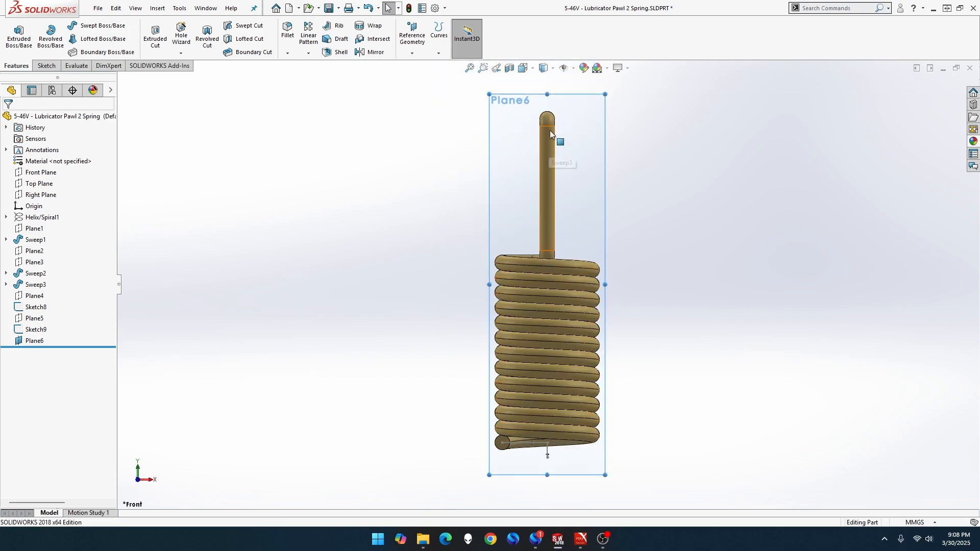
scroll(565, 412, up, 2)
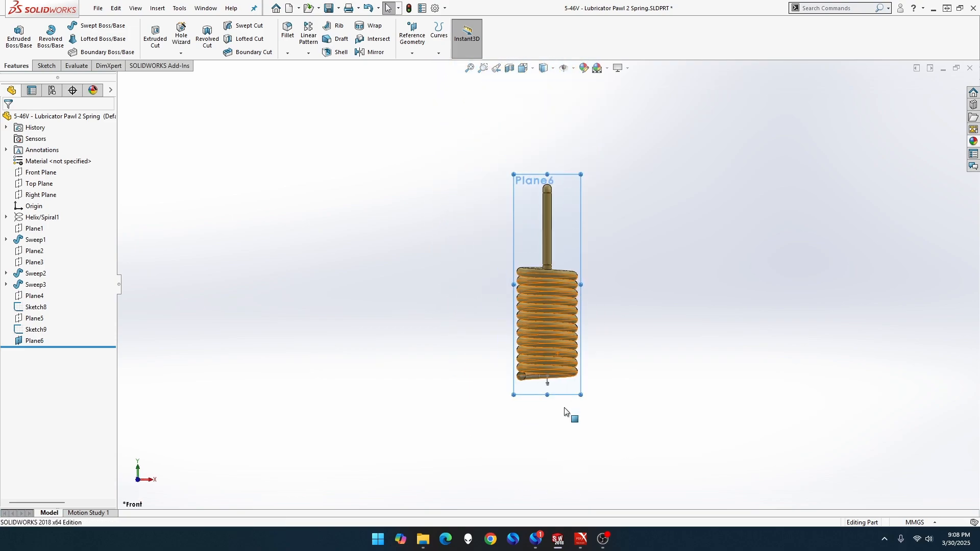
scroll(560, 381, down, 8)
scroll(550, 376, up, 4)
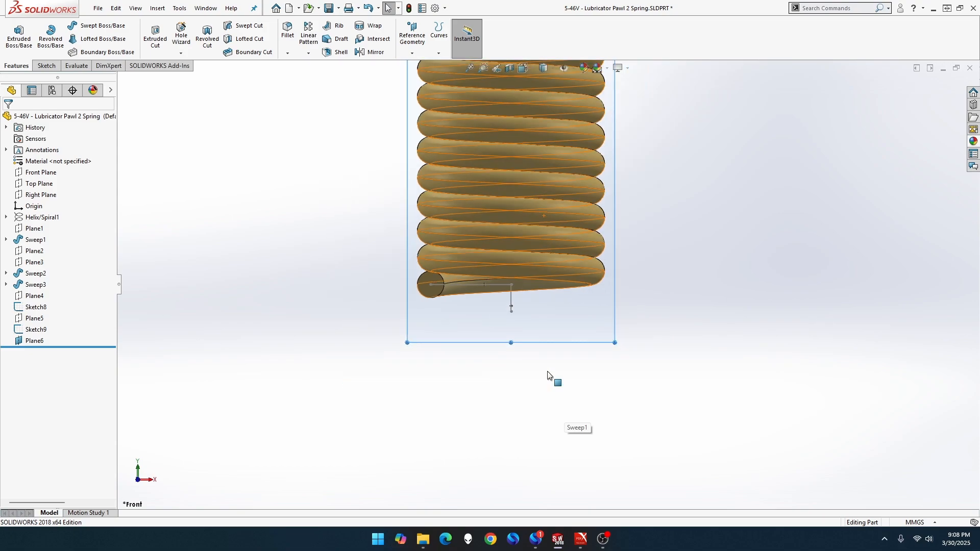
scroll(528, 330, down, 3)
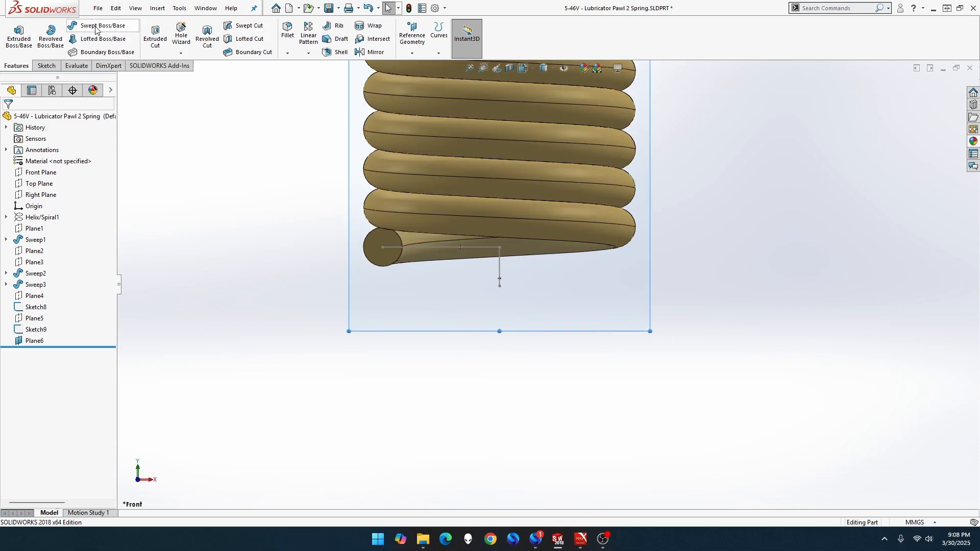
right_click(38, 342)
click(47, 322)
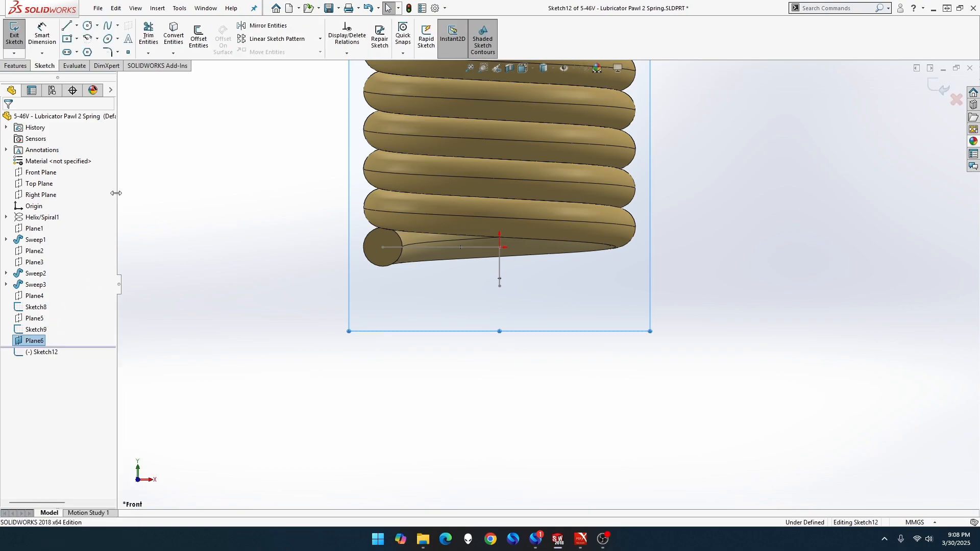
Sketch a vertical line about 0.73 mm long down from Sketch9's endpoint, continued by a tangent arc of about 0.33 mm radius and a large open loop arc.
click(67, 28)
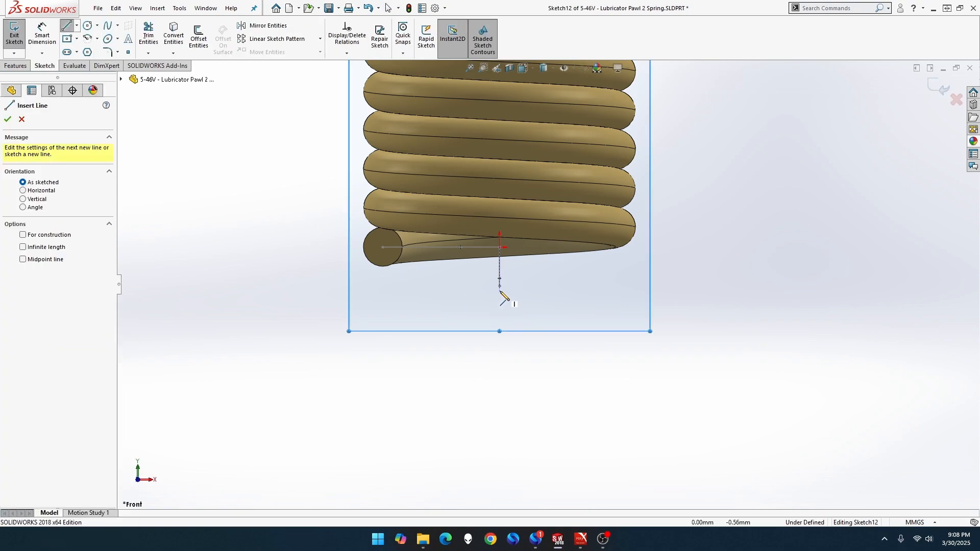
click(500, 286)
click(499, 342)
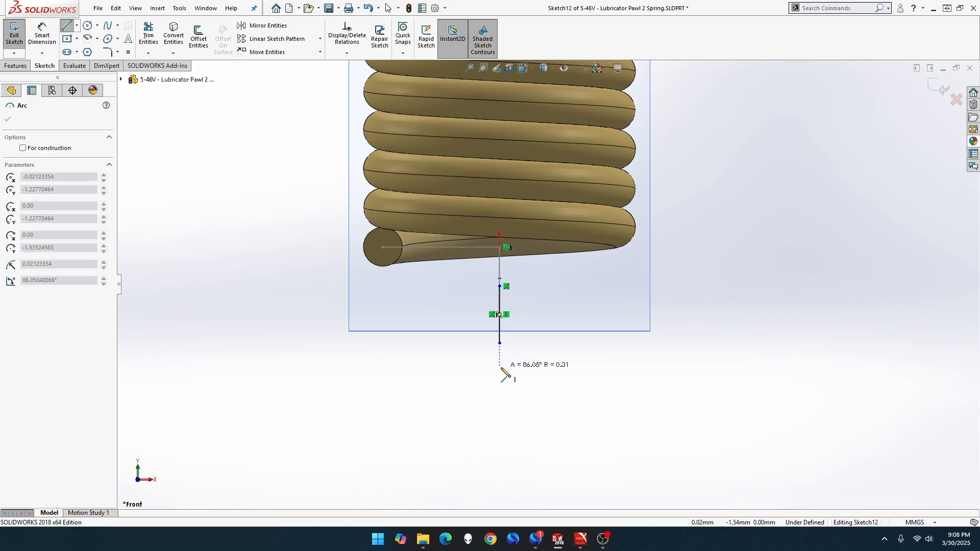
click(525, 368)
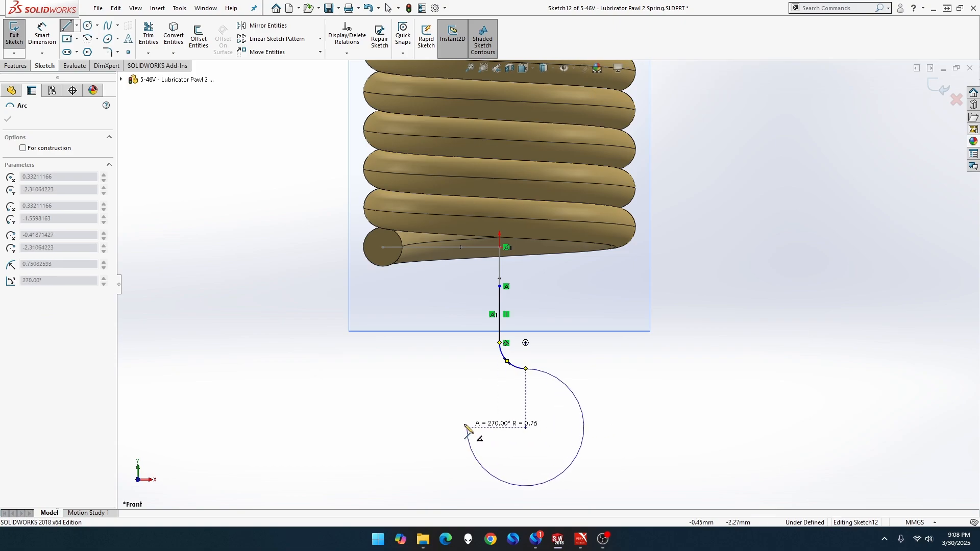
click(471, 376)
key(Escape)
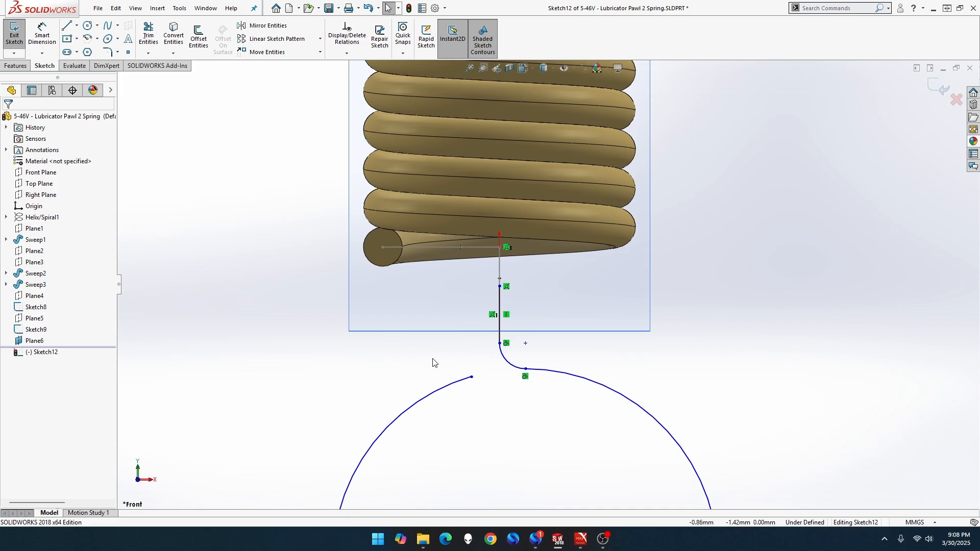
Dimension the small arc between the vertical line and the large loop with a 0.1 mm radius.
key(d)
click(504, 363)
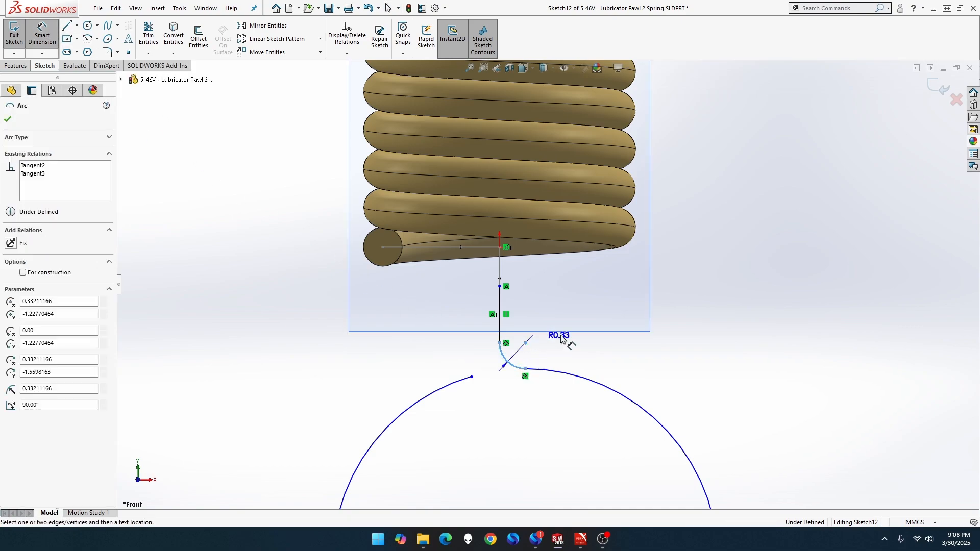
click(616, 319)
text(0.1)
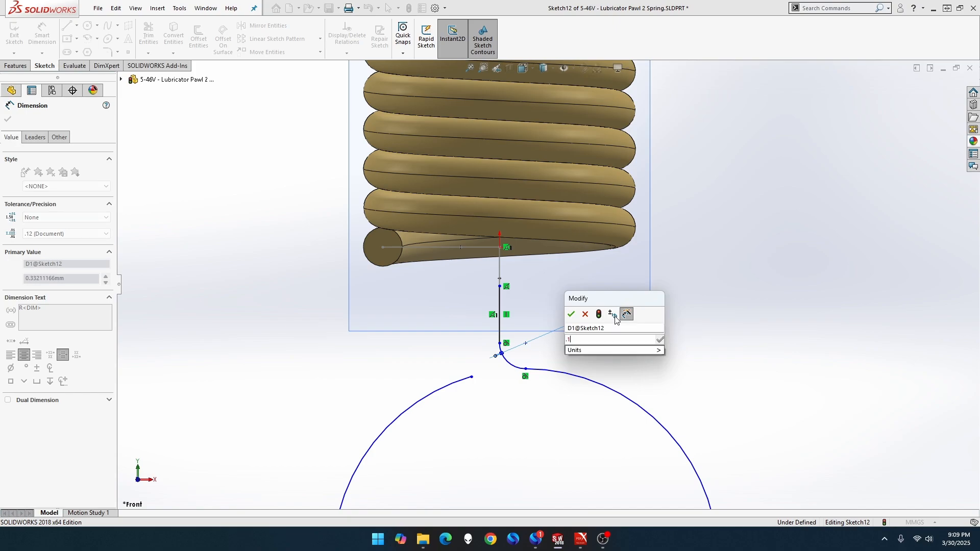
key(Return)
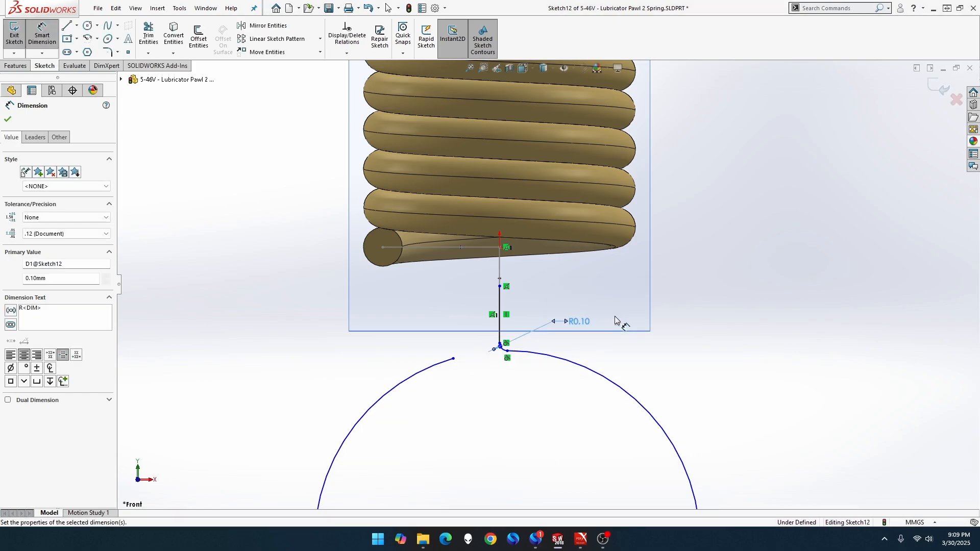
Set the radius of the small arc between the vertical line and the large loop to 0.25 mm.
double_click(587, 324)
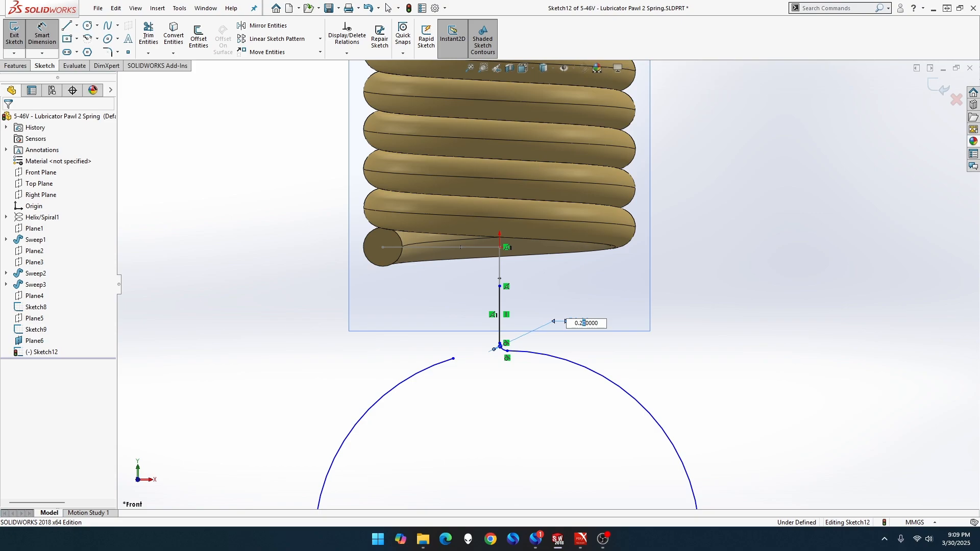
key(Return)
key(Escape)
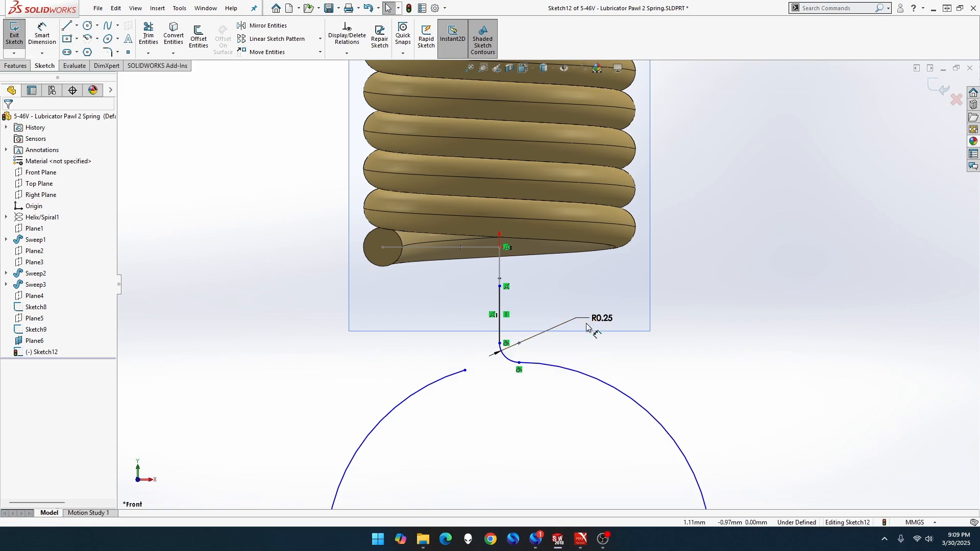
Dimension the large open loop arc with a 2 mm radius.
scroll(587, 326, up, 4)
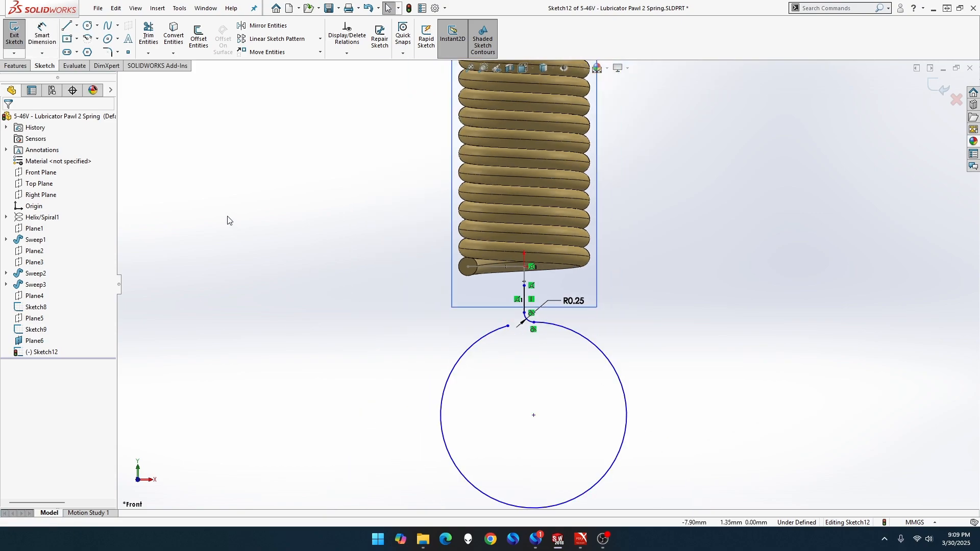
key(d)
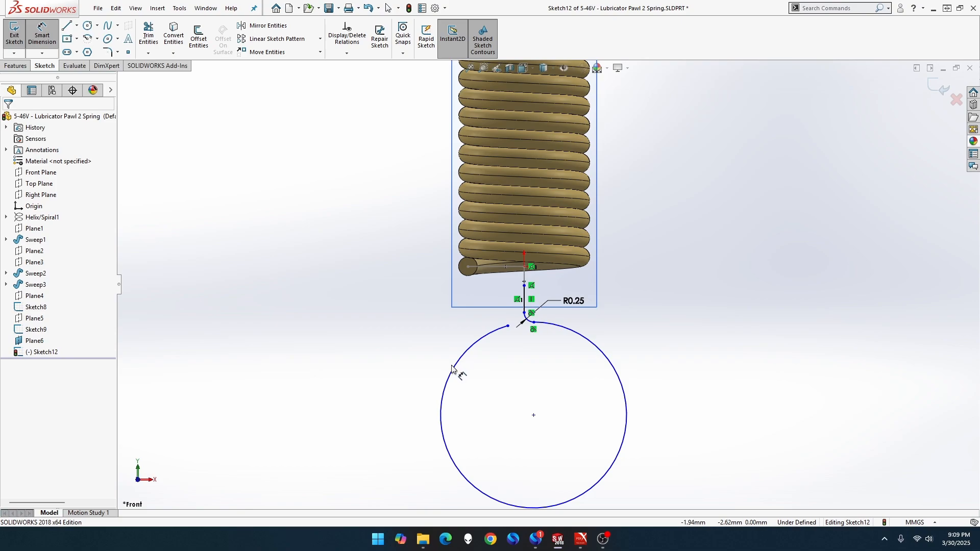
click(452, 369)
click(347, 309)
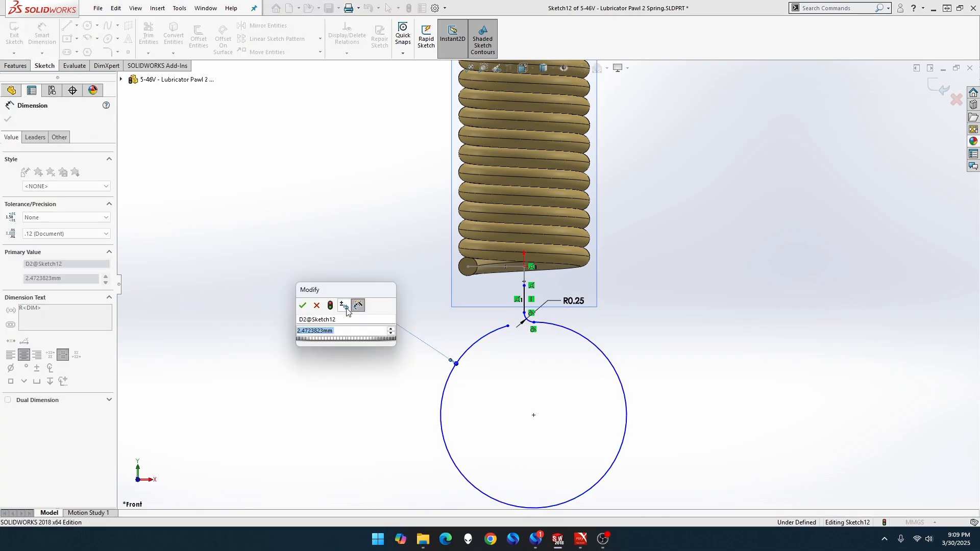
text(2)
key(Return)
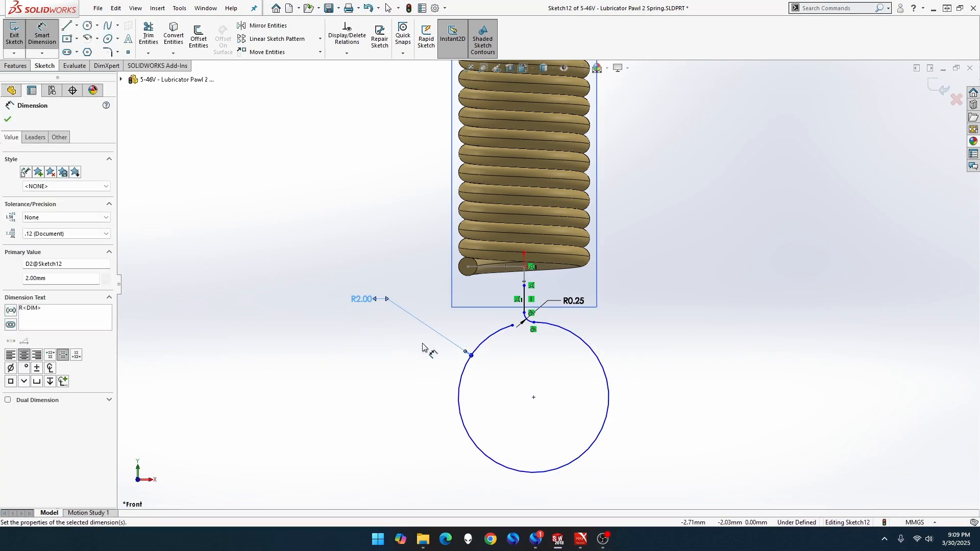
Dimension the horizontal gap between the loop's two ends as 0.5 mm and place the dimension text outside the loop.
click(512, 325)
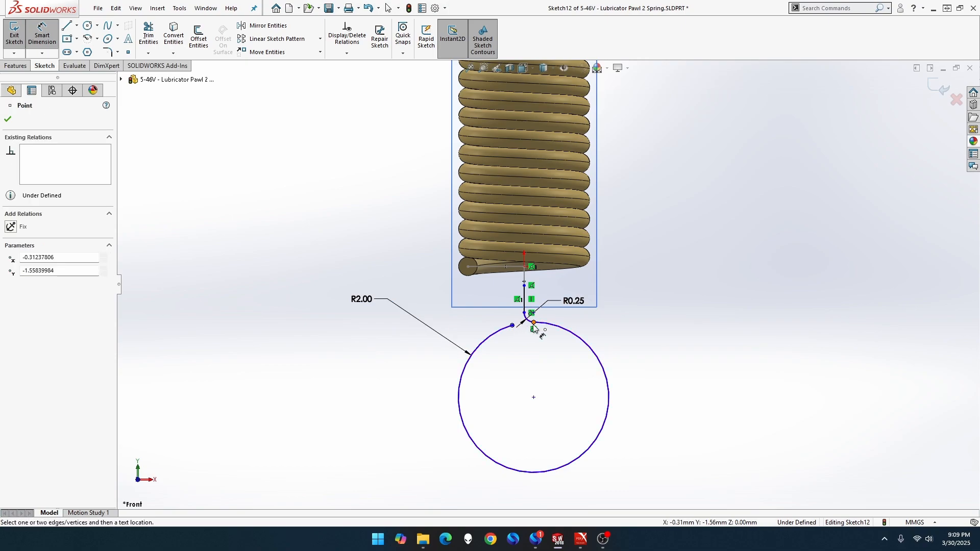
click(534, 322)
click(525, 350)
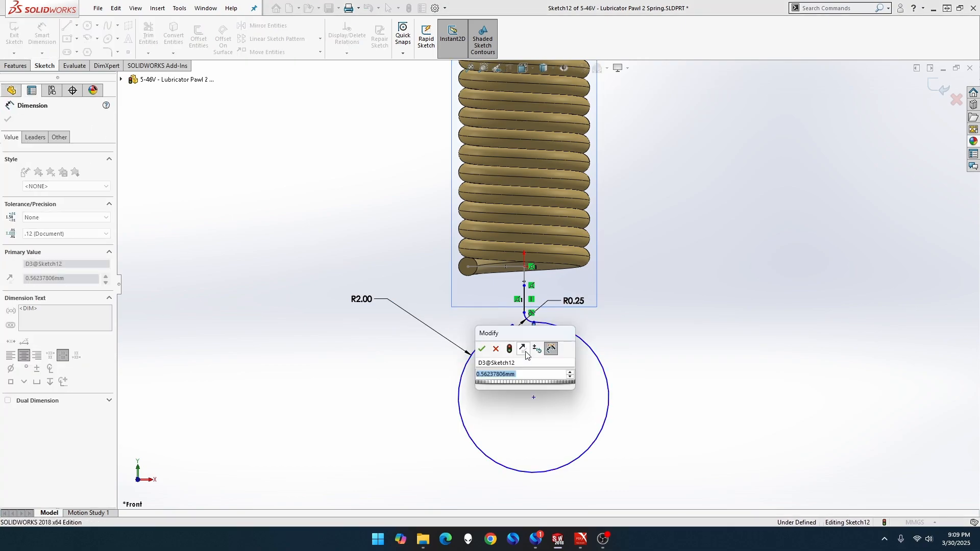
text(.5)
key(Return)
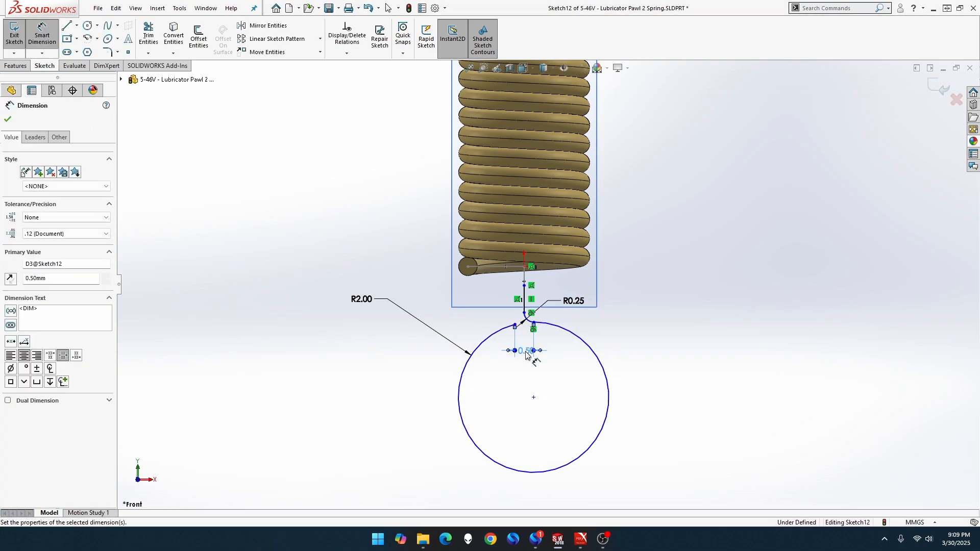
drag(527, 356, 645, 352)
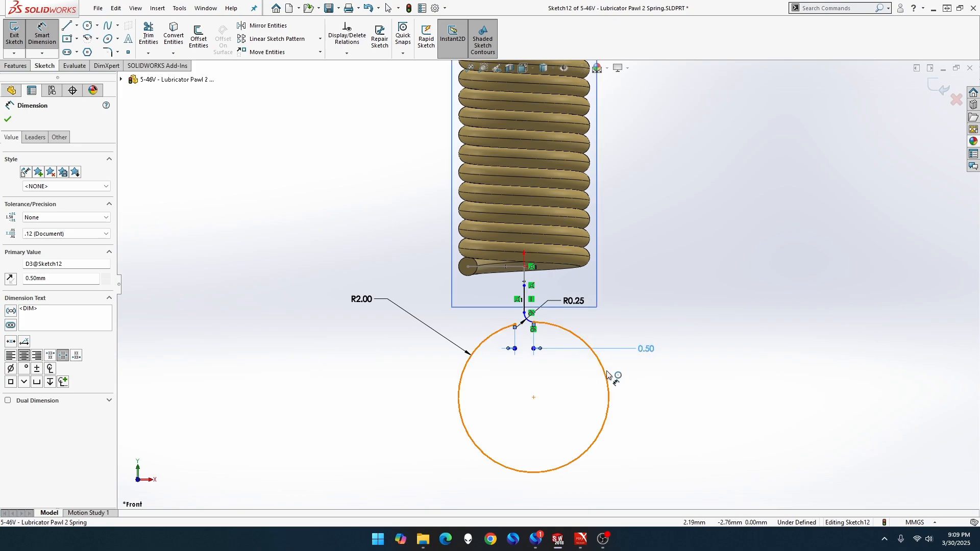
scroll(597, 330, down, 2)
scroll(595, 331, up, 2)
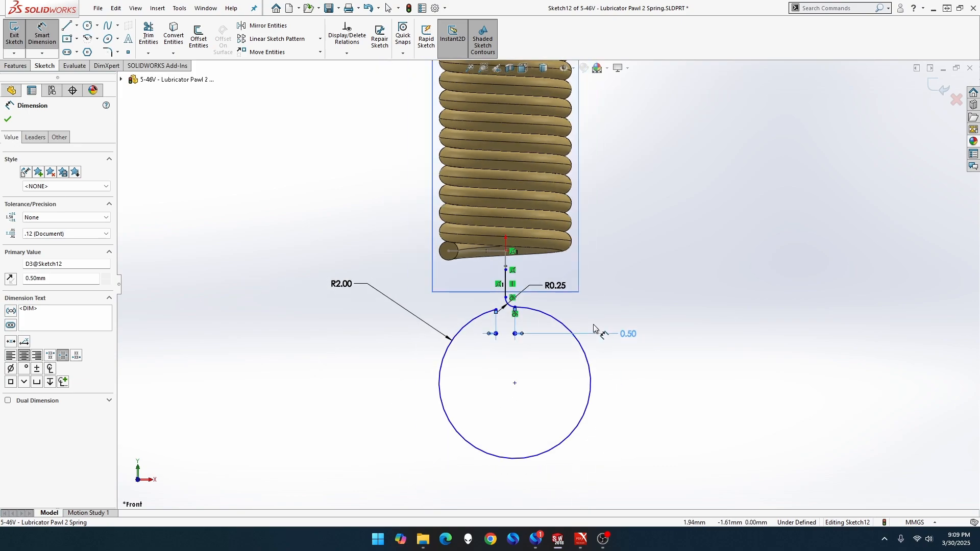
Align the loop arc's centre point vertically with the origin.
key(Escape)
click(515, 383)
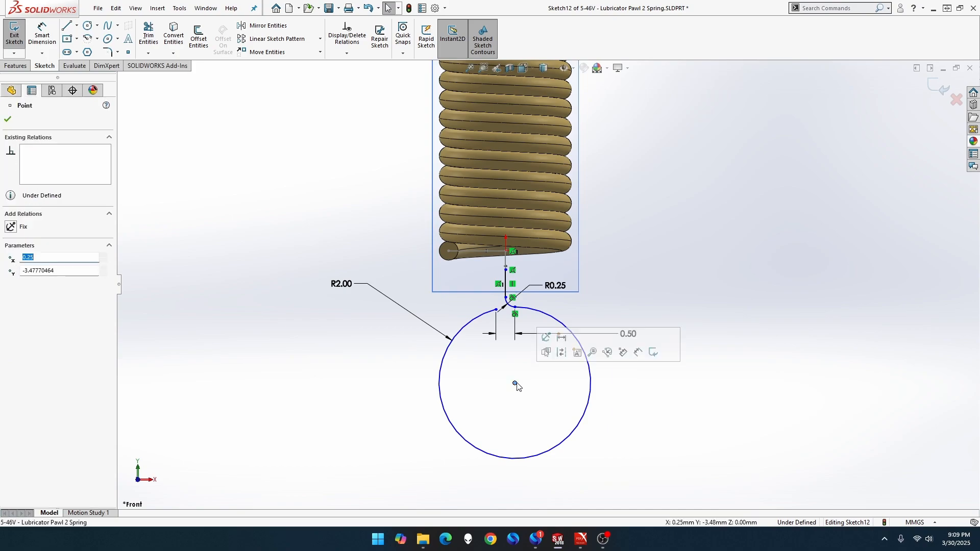
ctrl+click(507, 252)
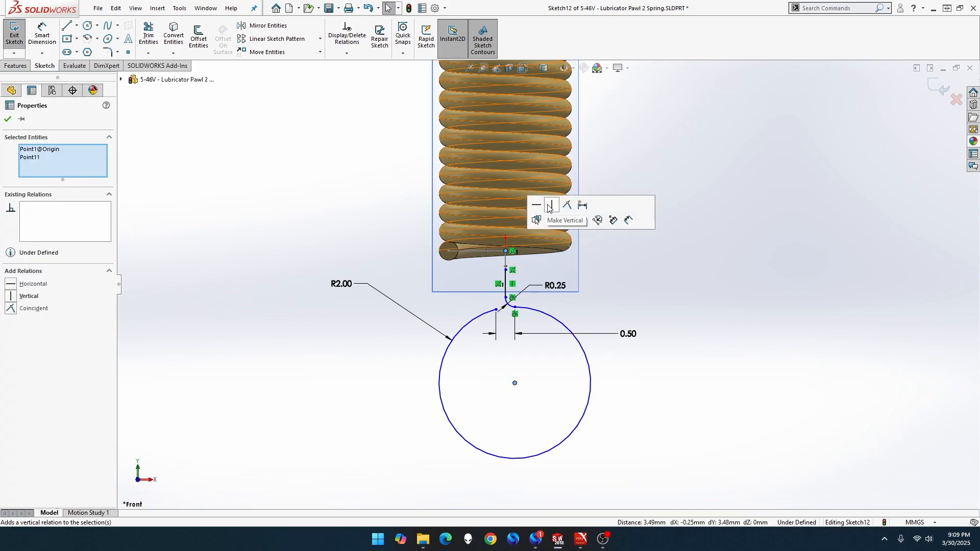
click(550, 206)
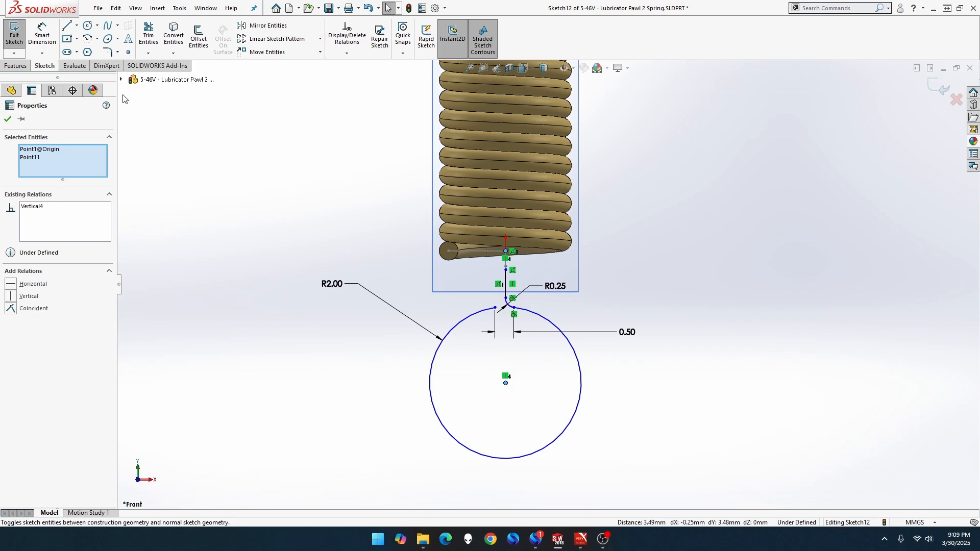
Dimension the loop's centre 3.5 mm below the Sketch8 path line at the last coil and close the sketch.
click(42, 35)
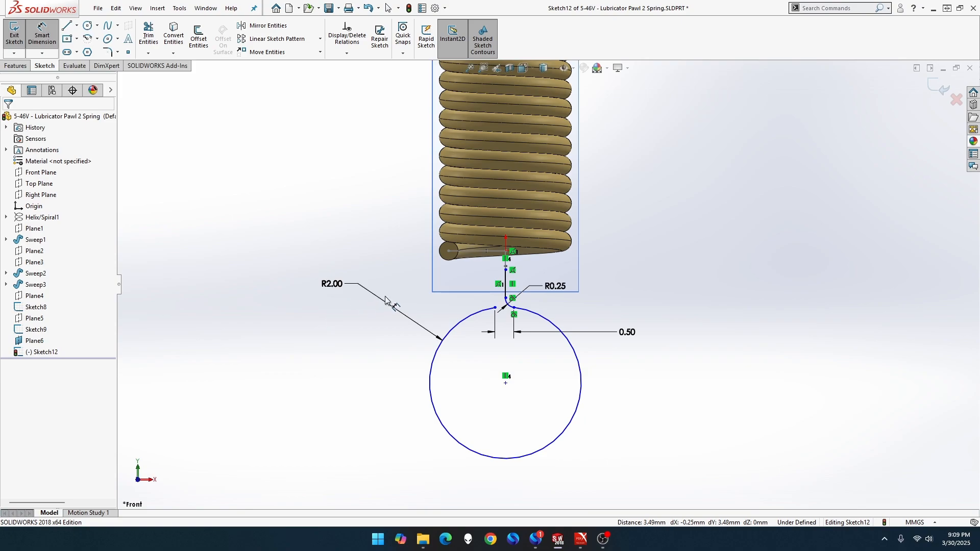
click(483, 252)
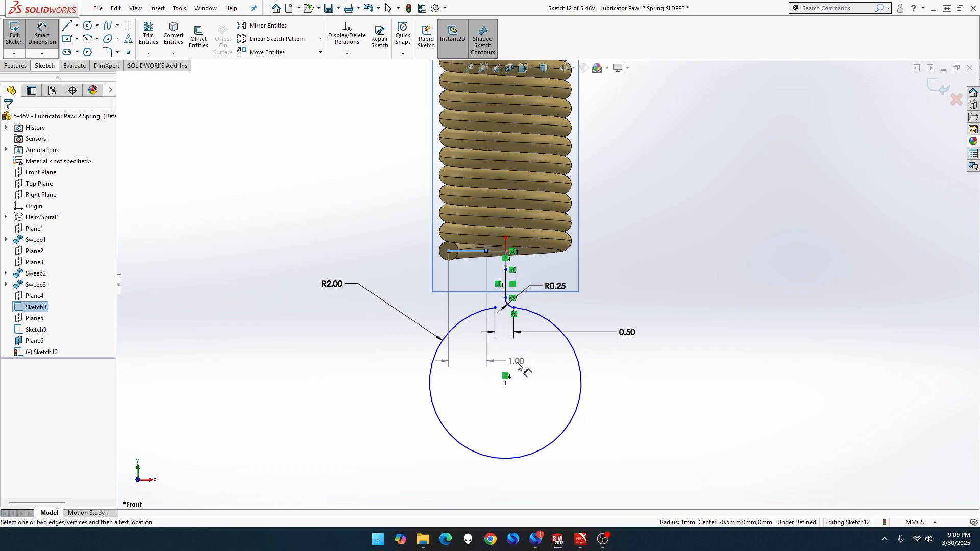
click(506, 383)
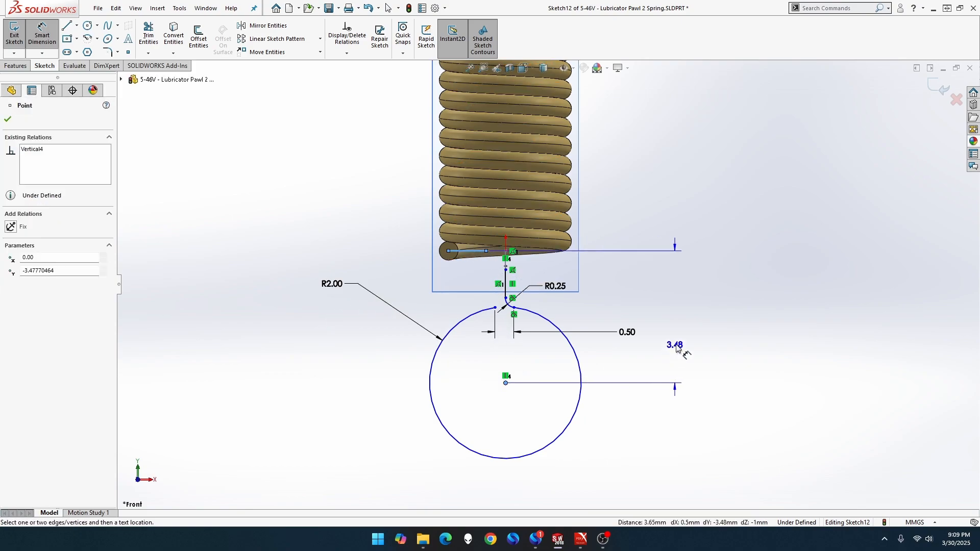
click(683, 337)
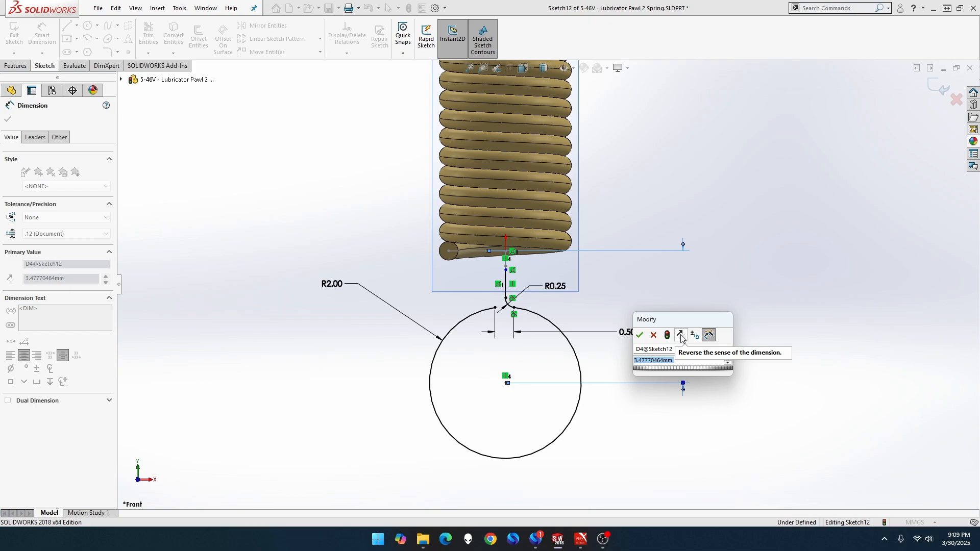
text(3.5)
key(Return)
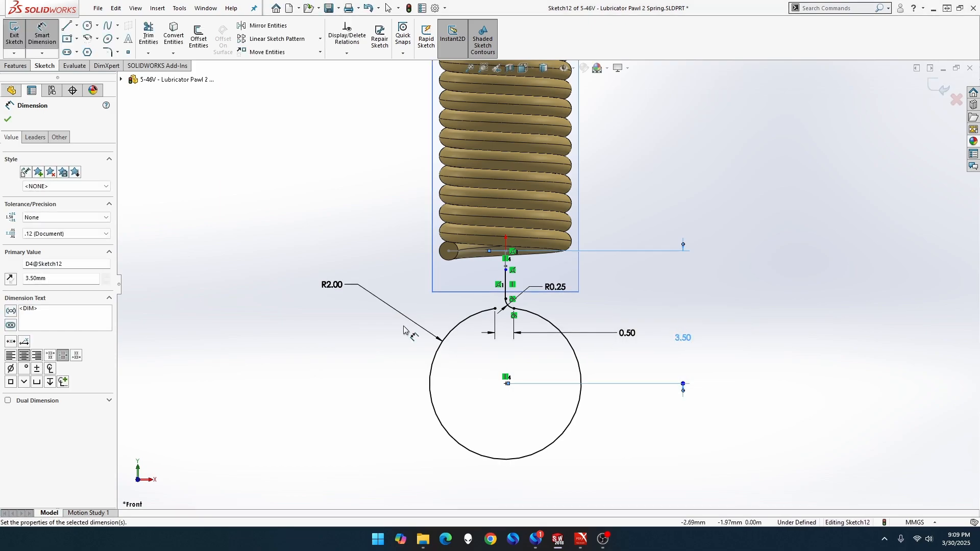
click(14, 35)
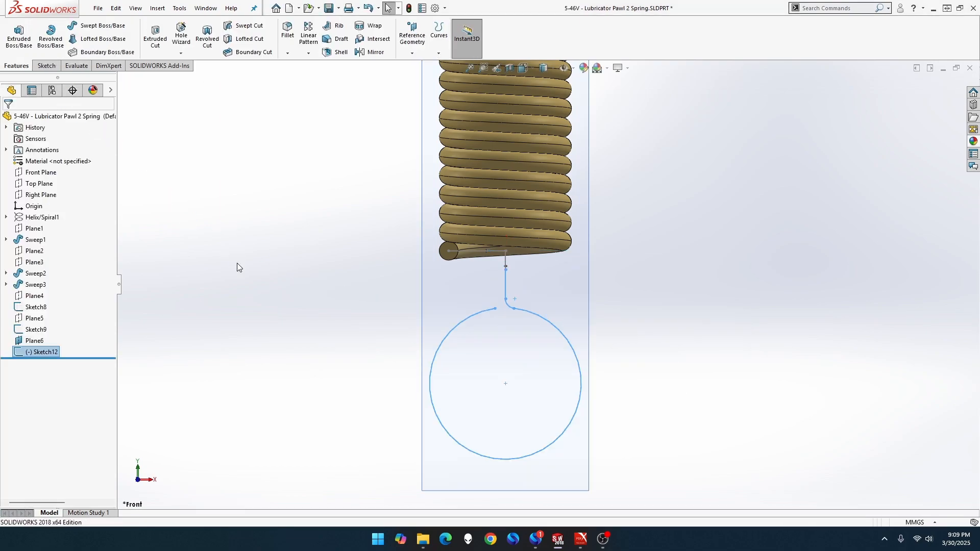
Hide Plane6 so that only the spring and the hook path sketches are shown.
click(251, 276)
mouse_move(252, 276)
middle_down()
mouse_move(187, 225)
mouse_move(223, 215)
mouse_move(298, 243)
middle_up()
scroll(316, 246, down, 3)
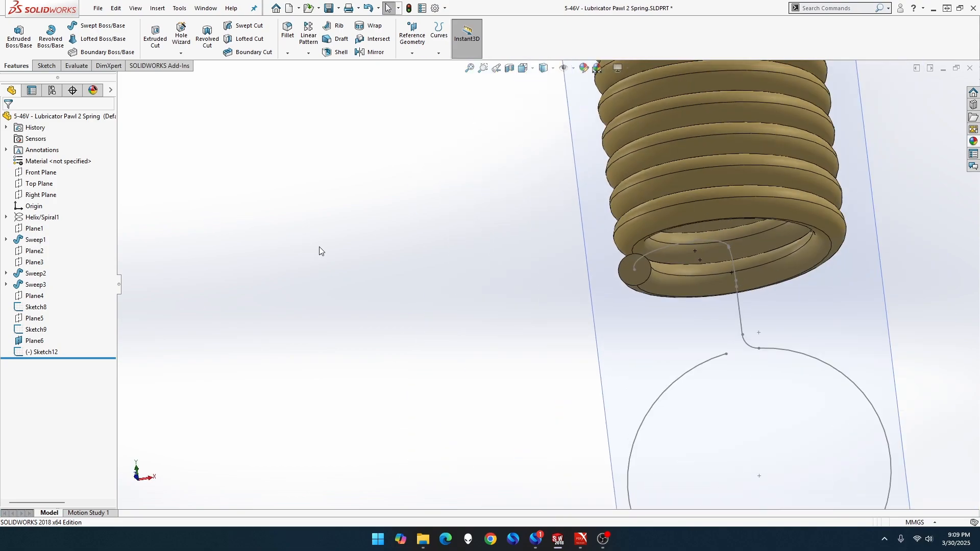
scroll(326, 248, up, 3)
right_click(592, 314)
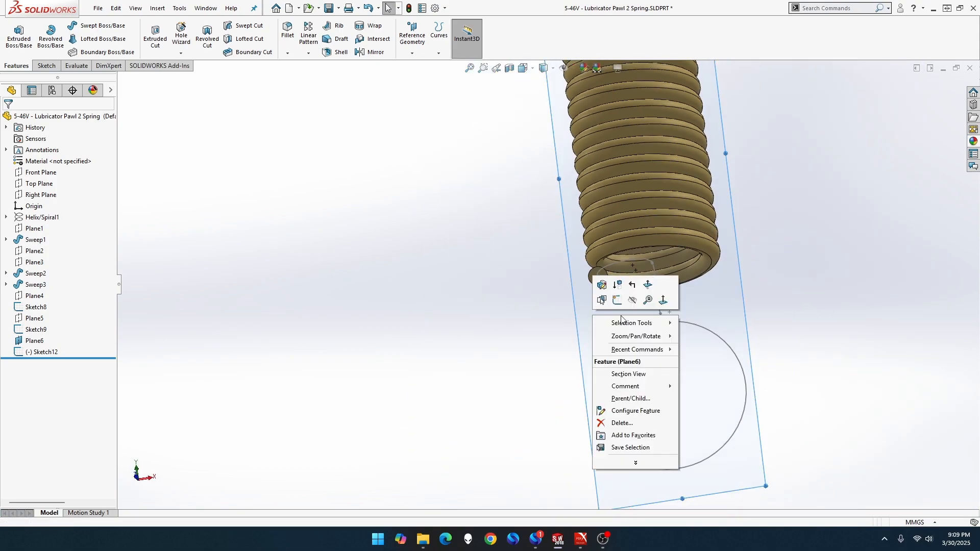
click(633, 302)
scroll(627, 301, down, 2)
scroll(626, 301, down, 1)
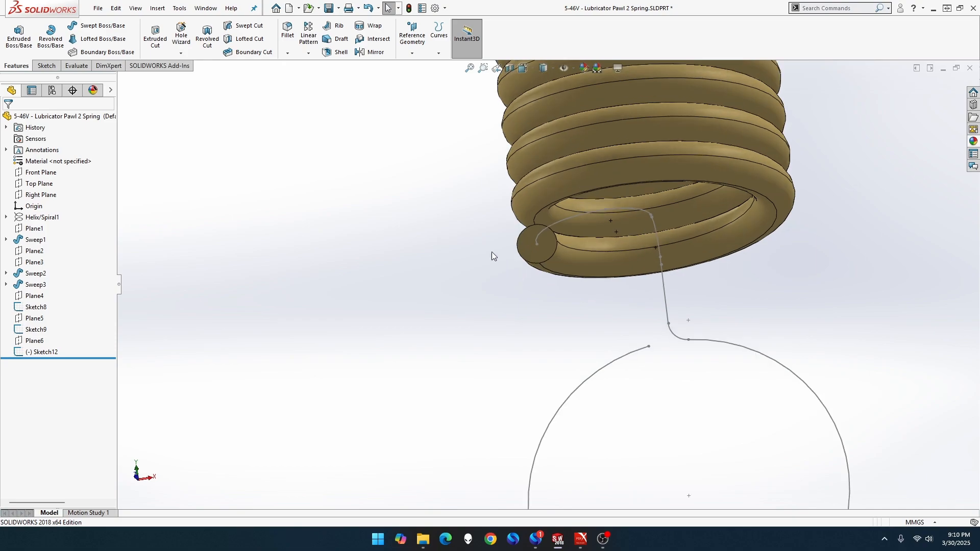
Sketch a circle of about 0.26 mm radius on the last coil's end face, centred on Sketch8's start point, and close the sketch.
right_click(537, 255)
click(562, 240)
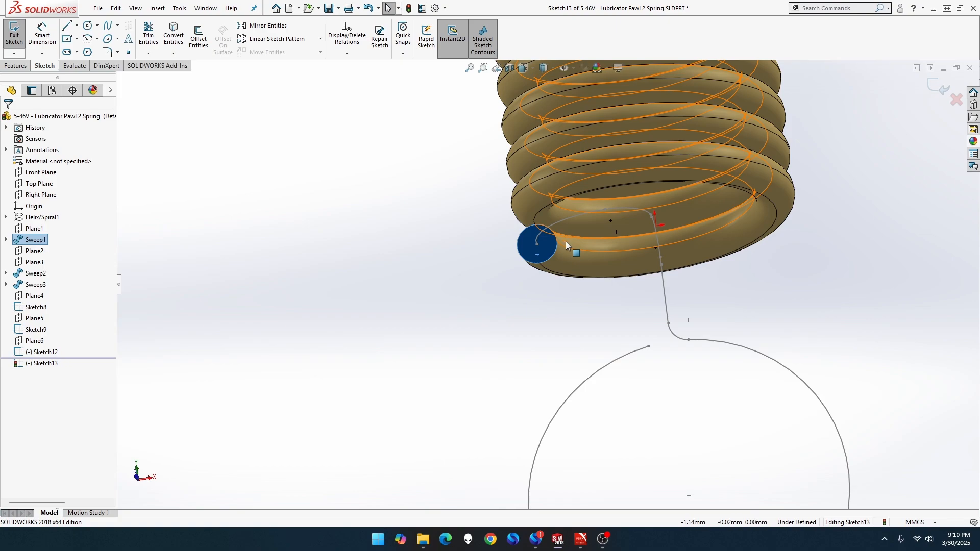
click(87, 27)
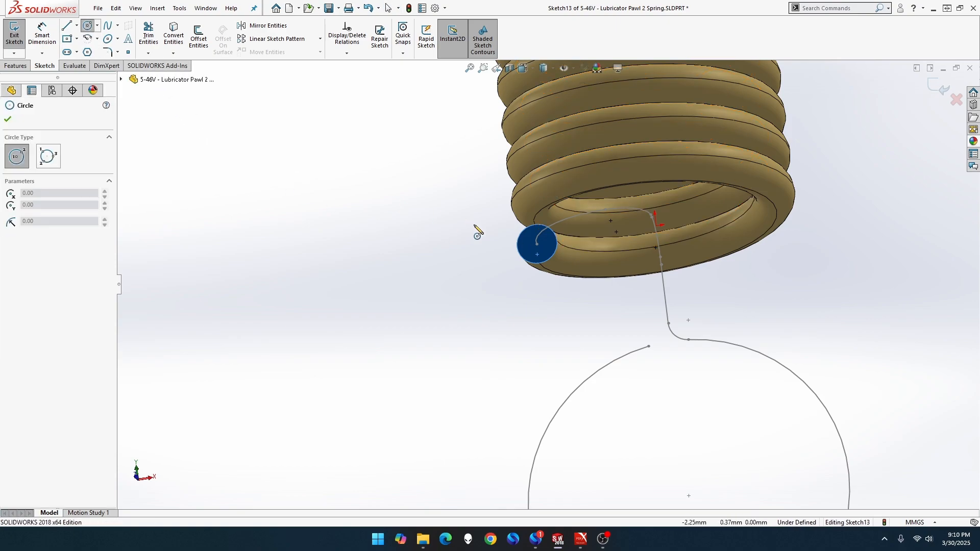
click(537, 244)
click(558, 262)
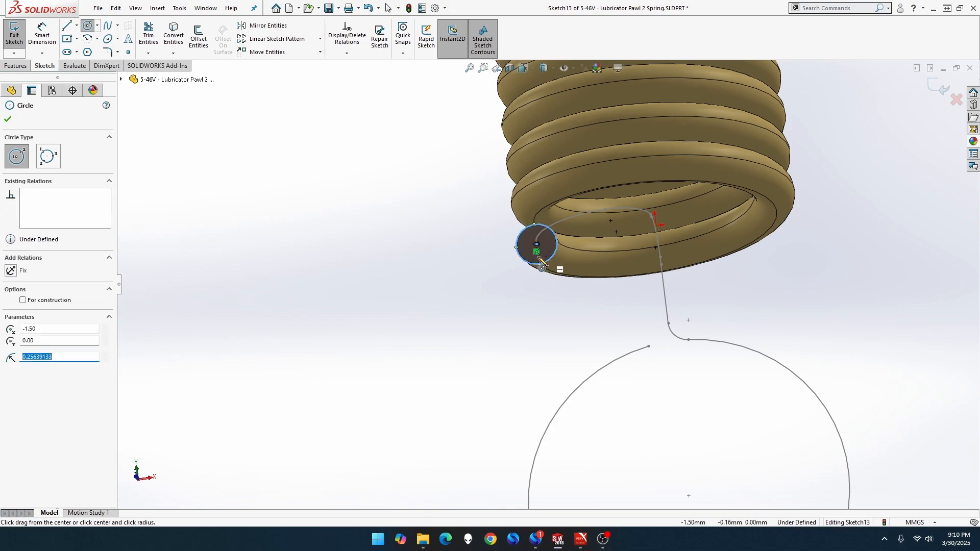
click(15, 49)
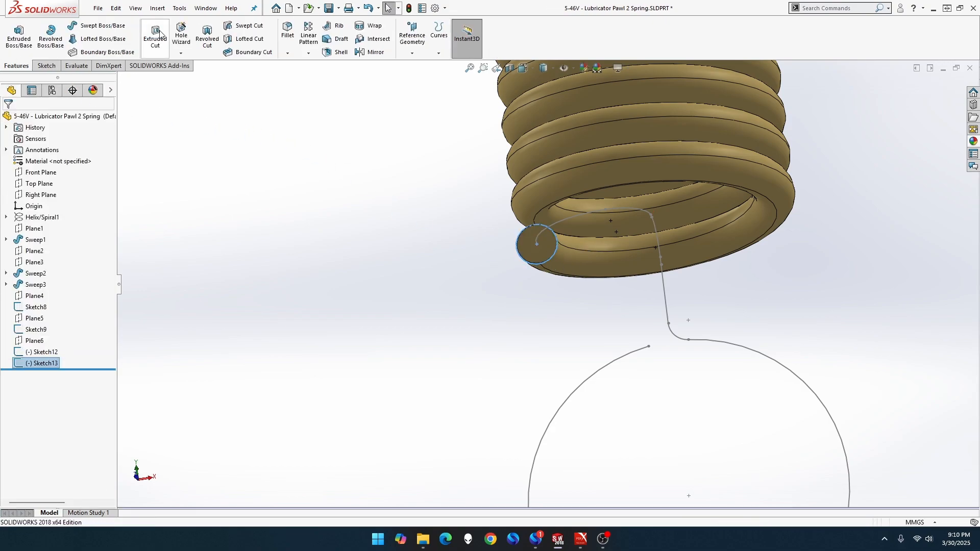
Sweep the circle Sketch13 along the Sketch8 path to extend the wire from the last coil.
click(97, 26)
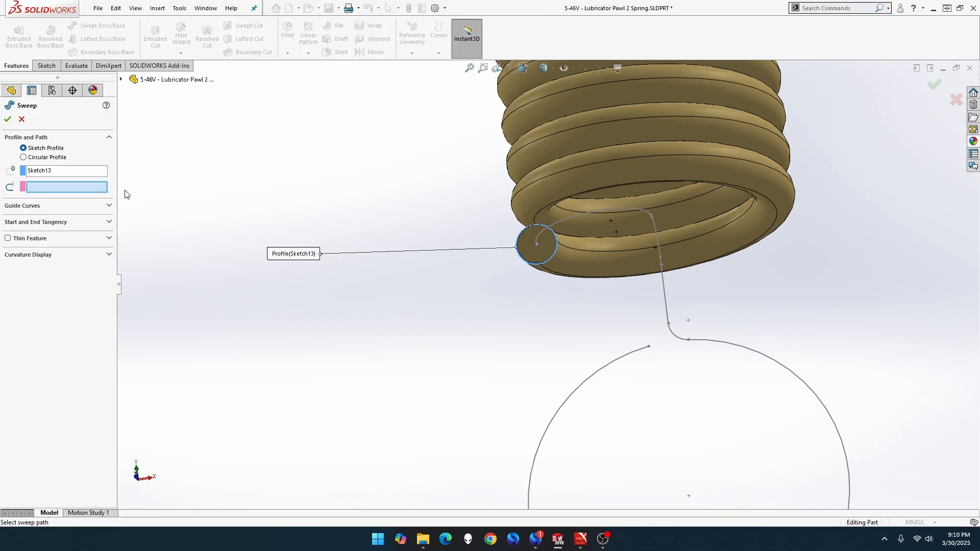
click(541, 236)
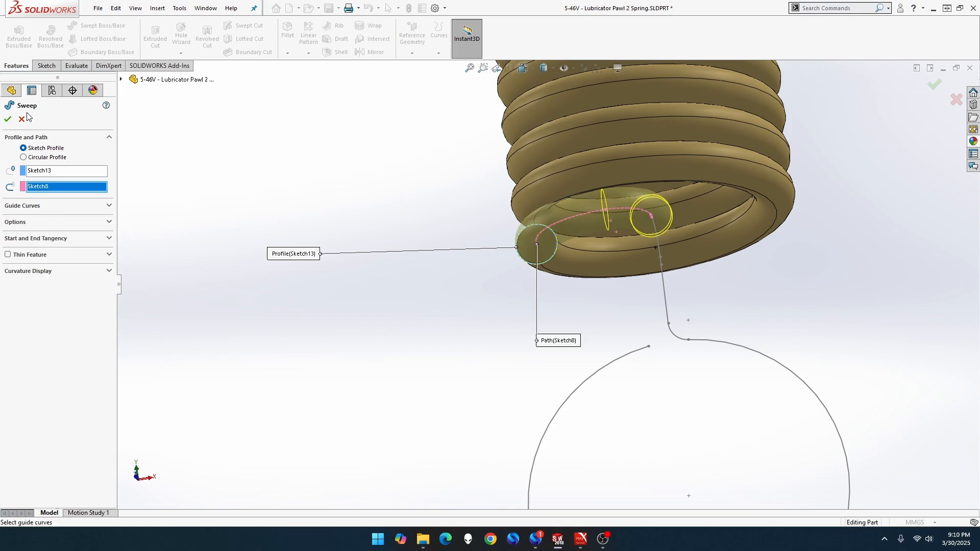
click(8, 120)
Sketch a circle of about 0.26 mm radius on the new sweep's end face, centred on Sketch9's start point.
middle_drag(323, 274, 220, 184)
scroll(484, 208, down, 2)
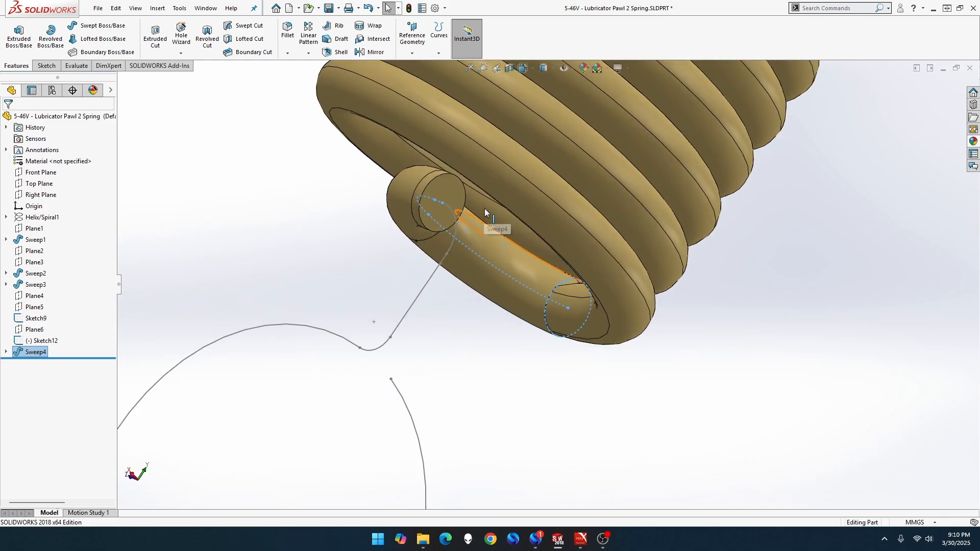
right_click(451, 194)
click(474, 180)
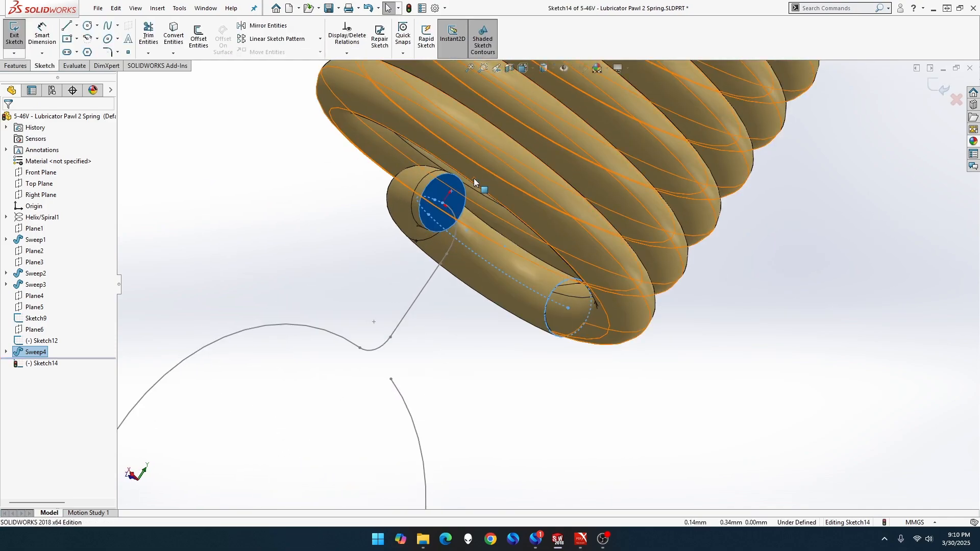
click(88, 25)
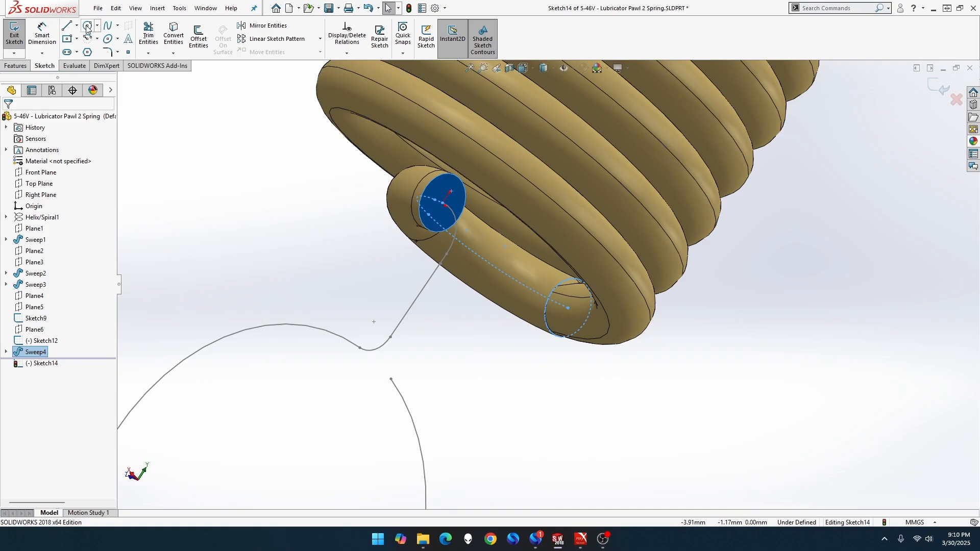
click(443, 203)
click(465, 189)
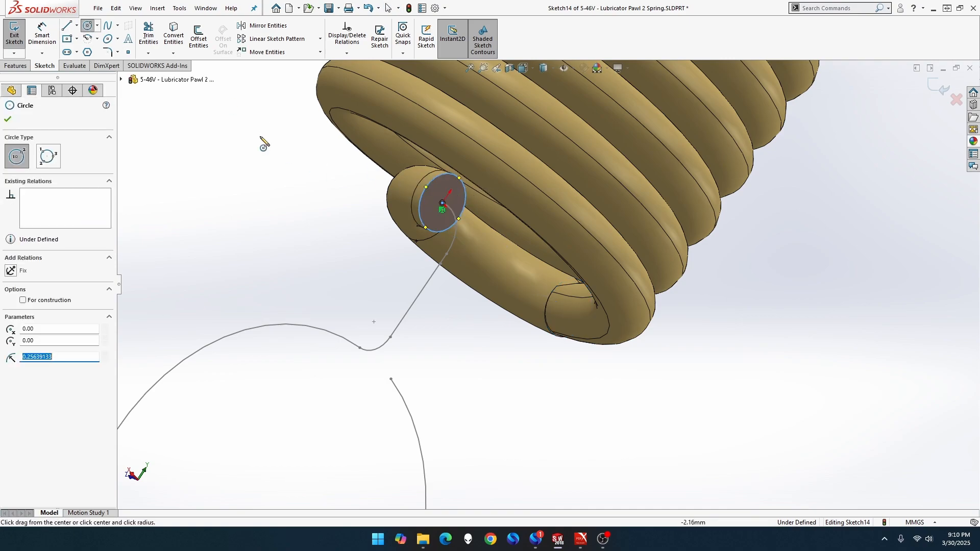
Sweep the circle Sketch14 along the Sketch9 path to extend the wire into its next bend.
click(13, 65)
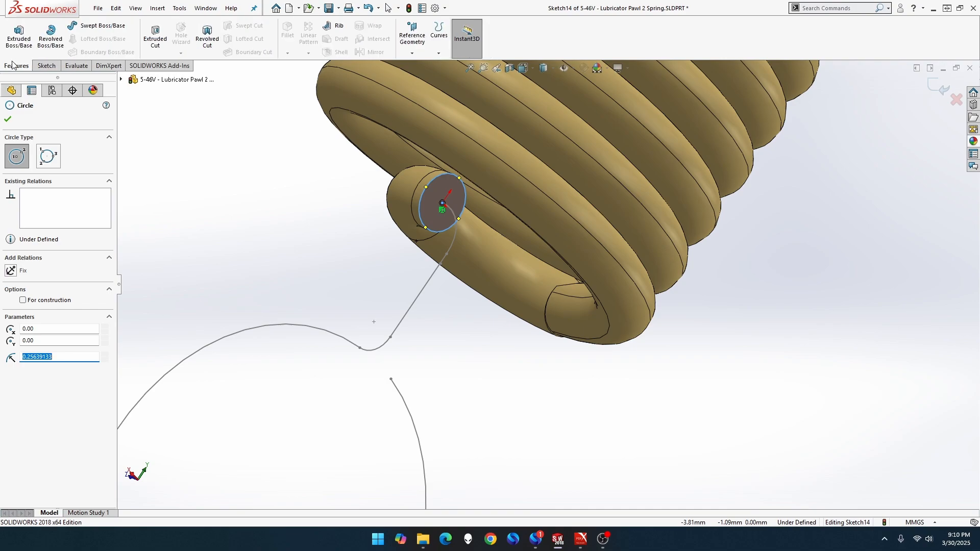
click(95, 27)
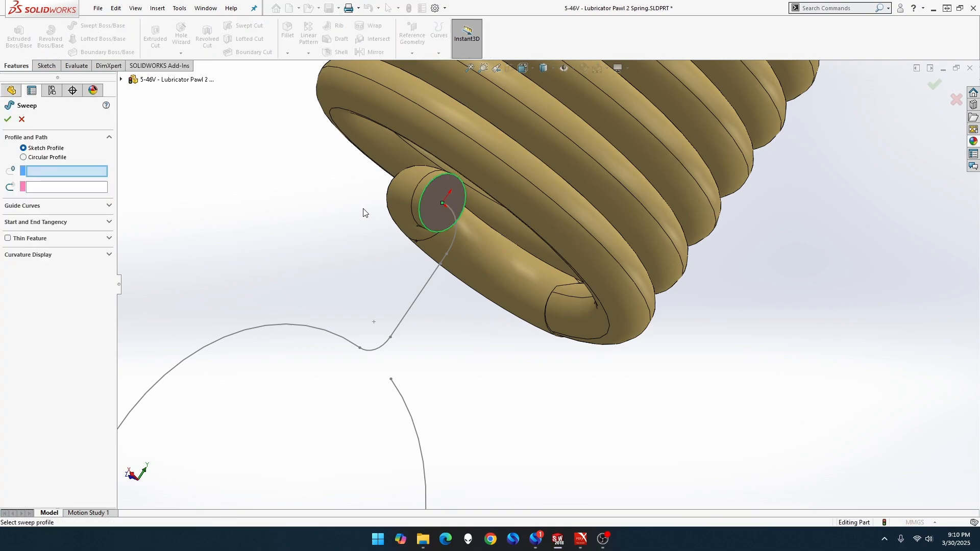
click(433, 231)
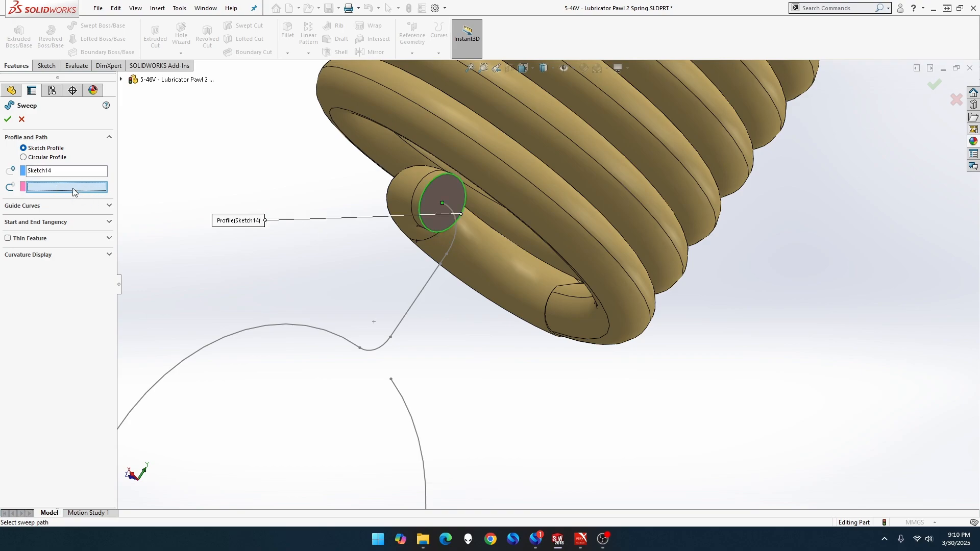
click(452, 247)
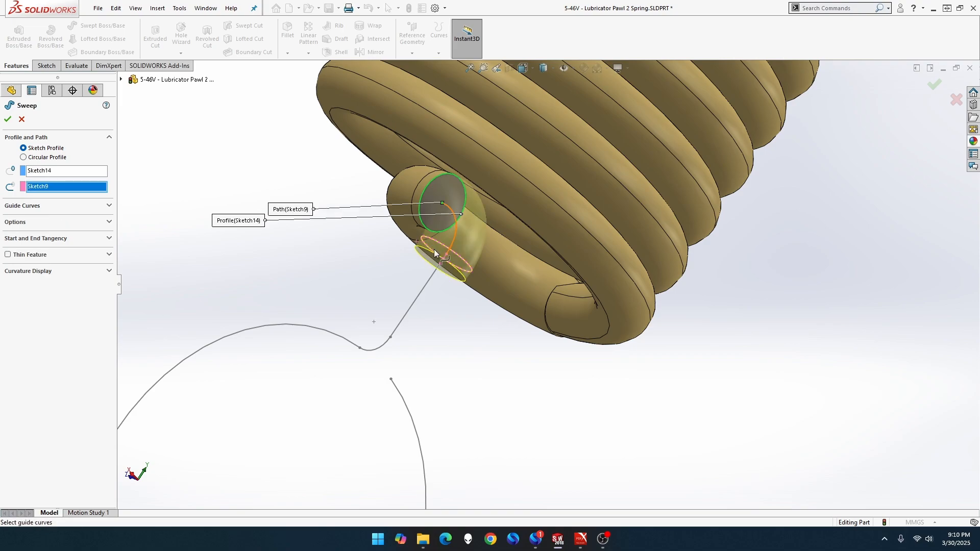
click(8, 119)
Sketch a circle of about 0.26 mm radius on the new bend's end face, centred on Sketch12's start point, and close the sketch.
middle_drag(274, 243, 327, 211)
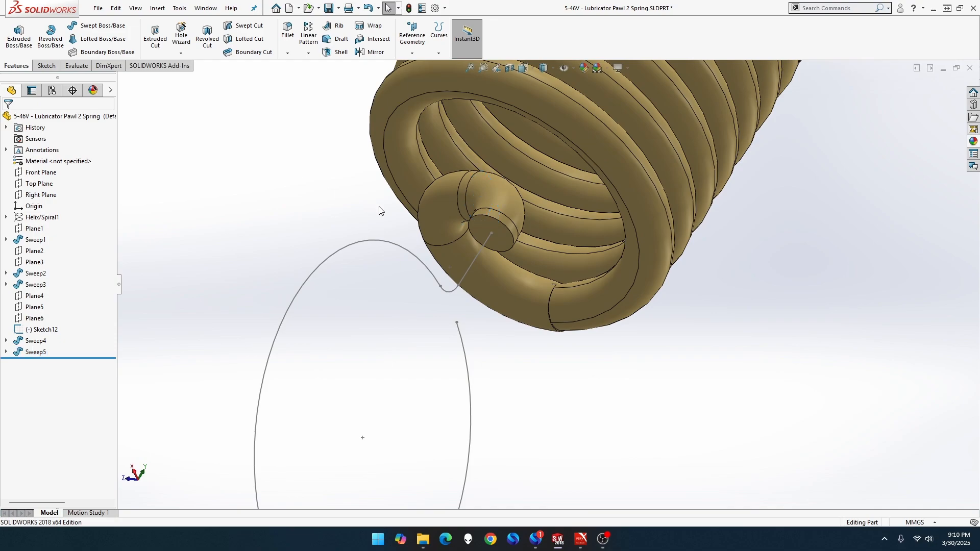
click(483, 231)
right_click(483, 232)
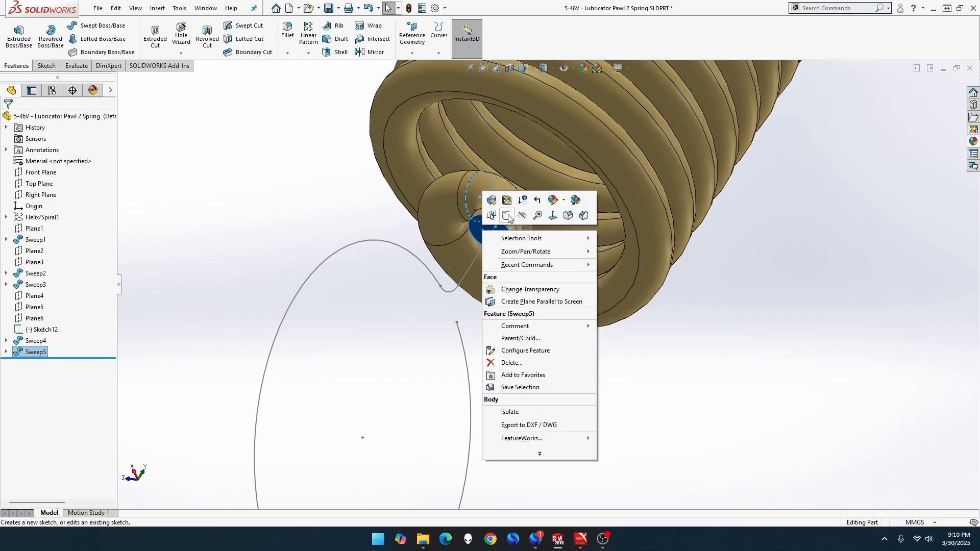
click(505, 217)
click(89, 27)
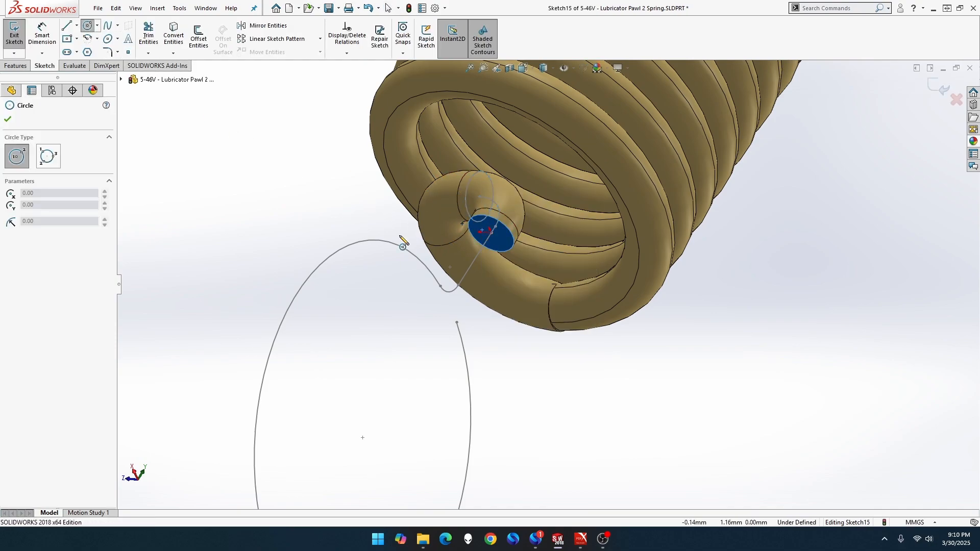
click(491, 233)
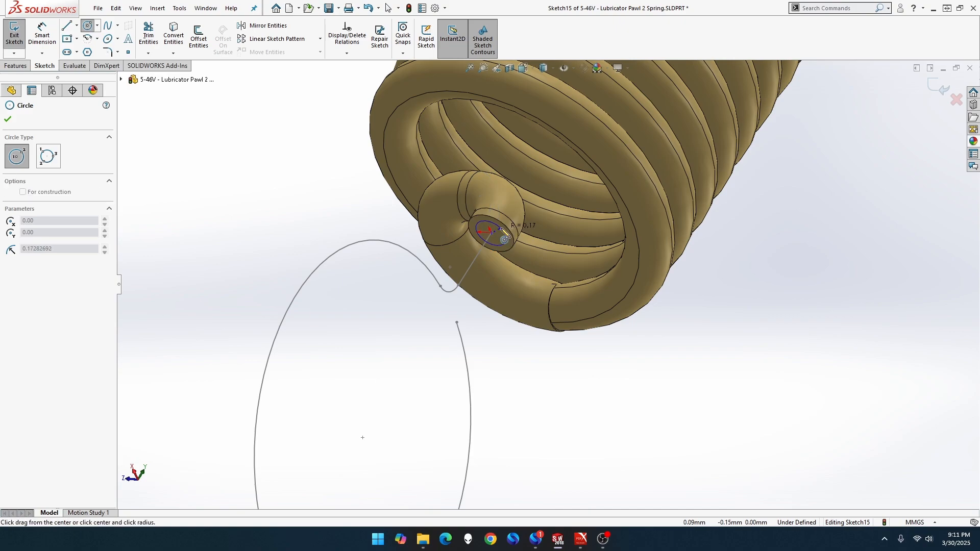
click(508, 236)
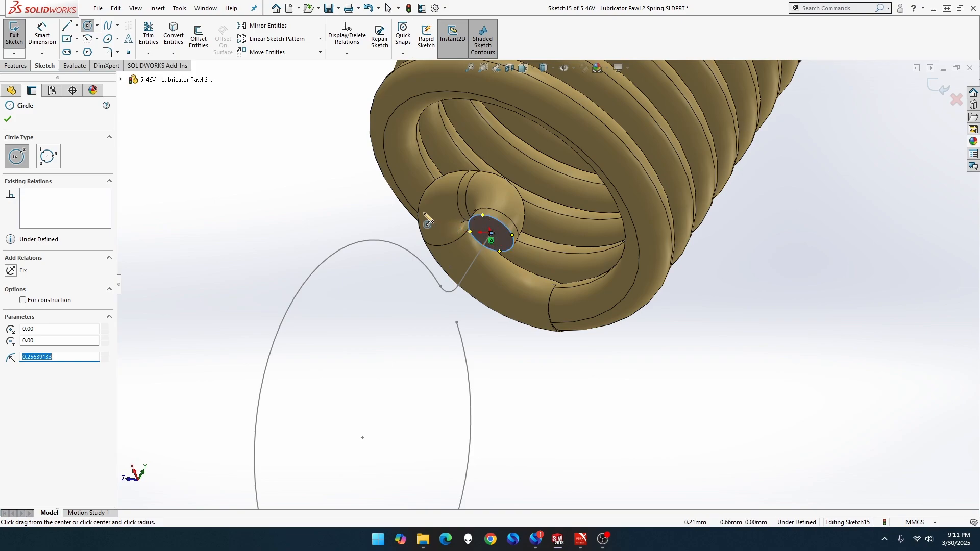
click(24, 45)
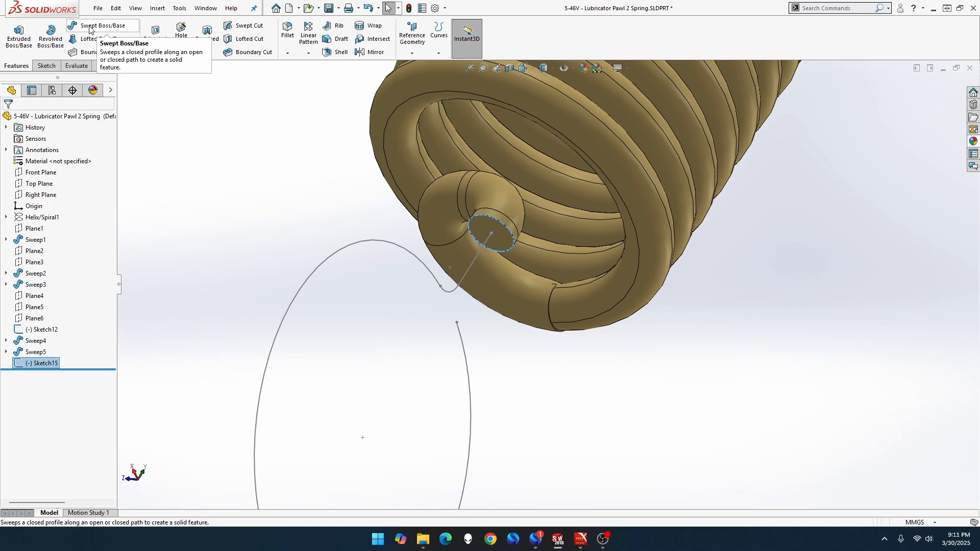
Try to sweep the circle Sketch15 along the Sketch12 hook path, clearing and reselecting both profile and path.
click(90, 28)
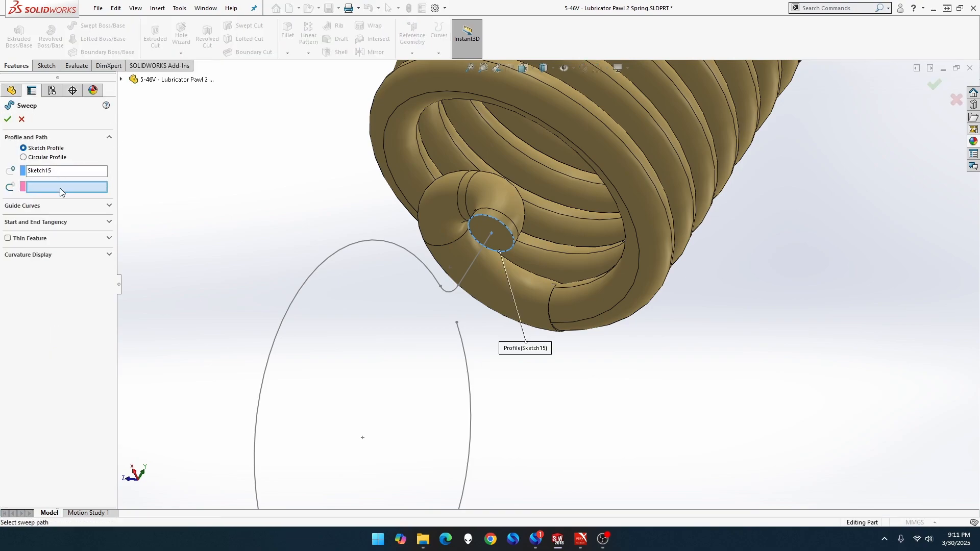
click(467, 275)
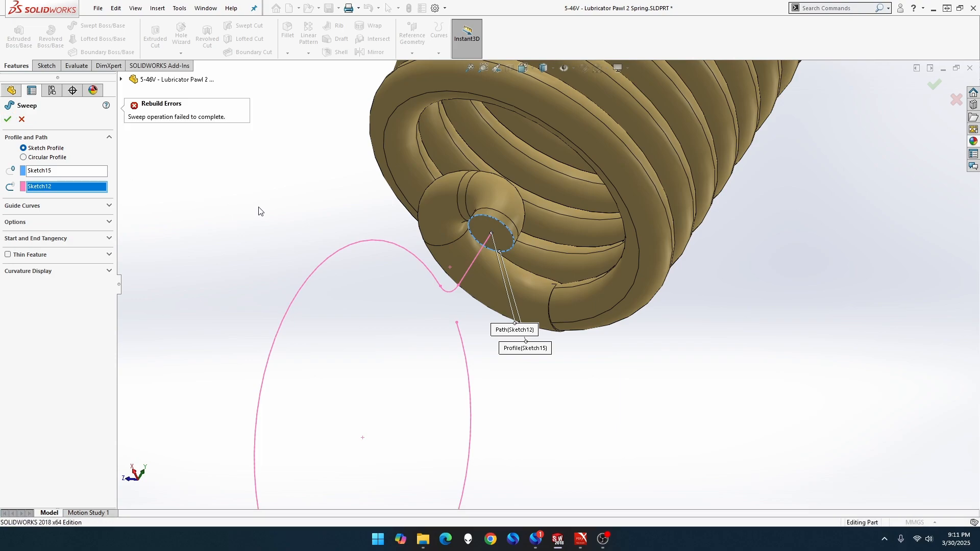
right_click(76, 187)
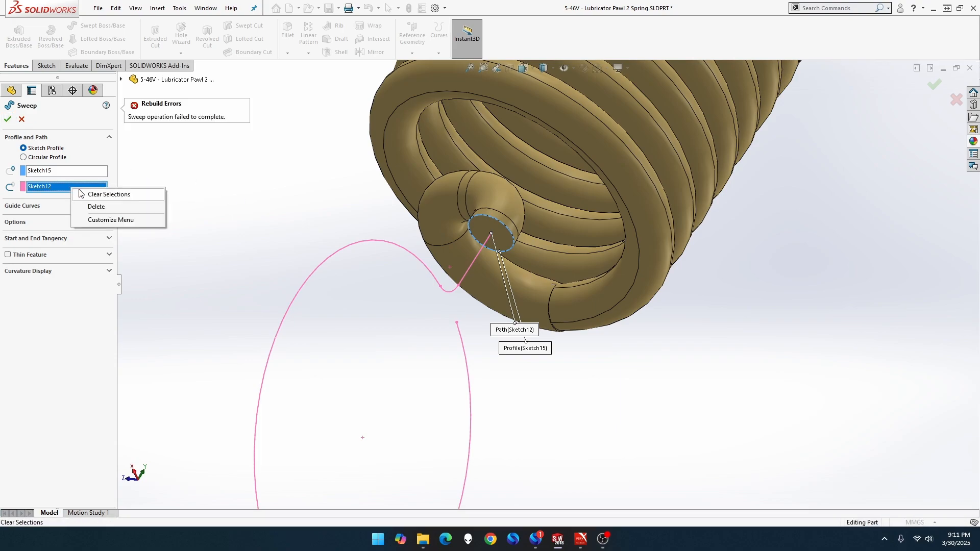
click(86, 193)
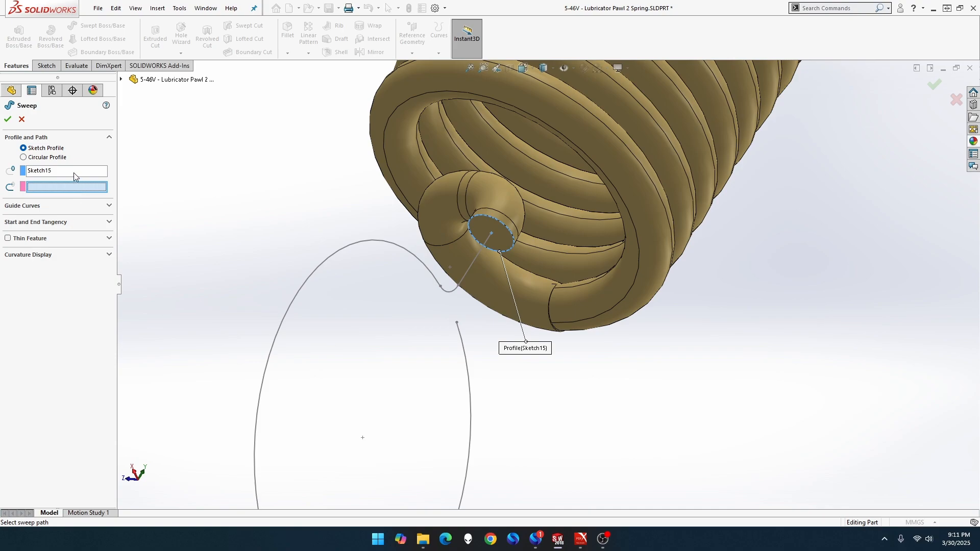
right_click(74, 172)
click(132, 192)
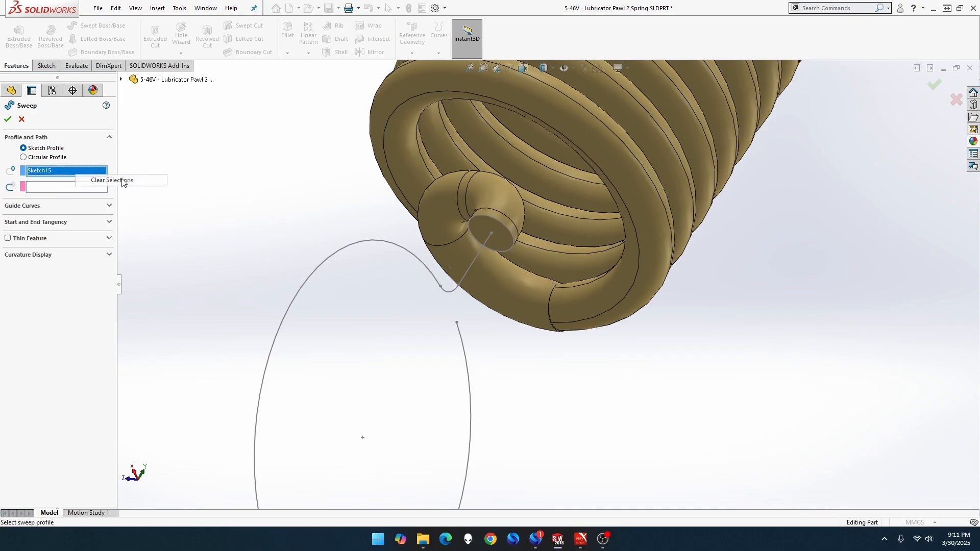
click(503, 225)
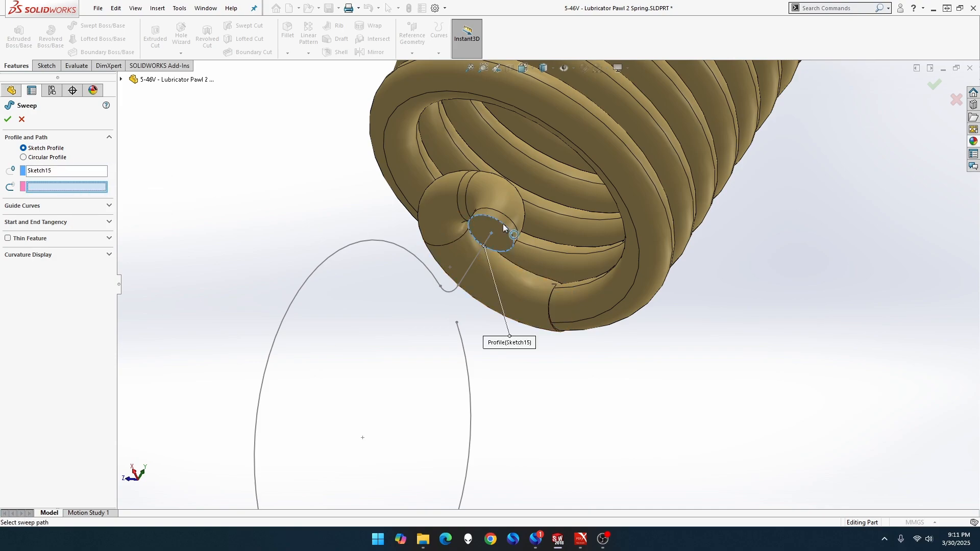
click(483, 246)
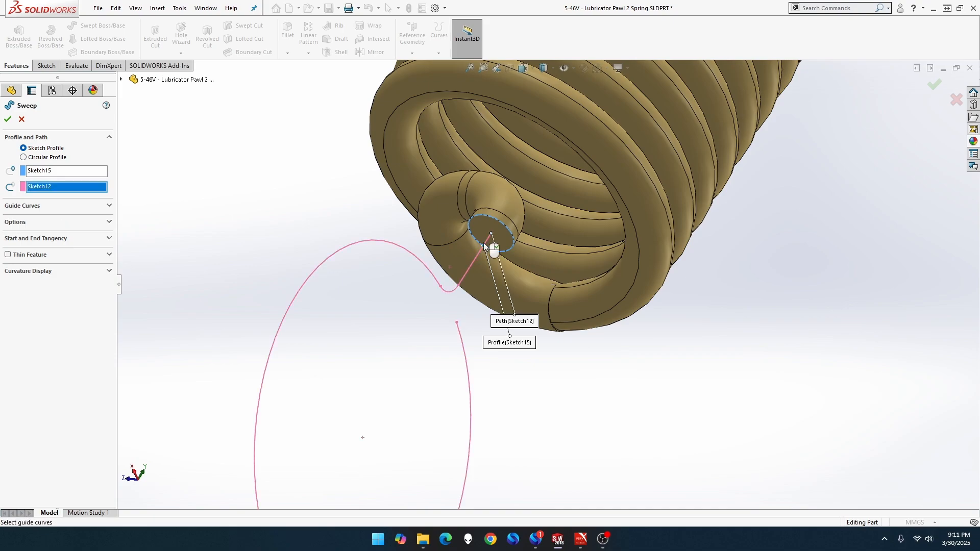
scroll(484, 247, down, 5)
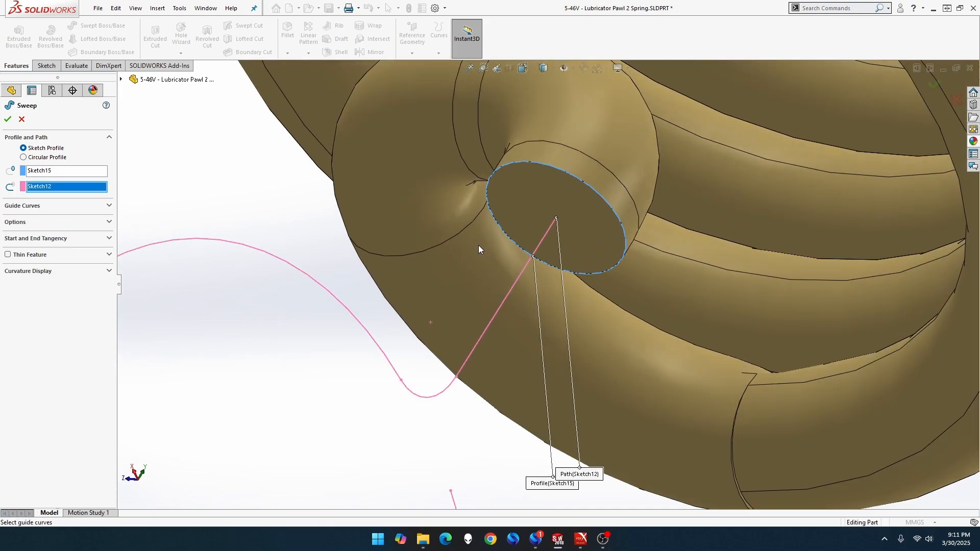
click(21, 119)
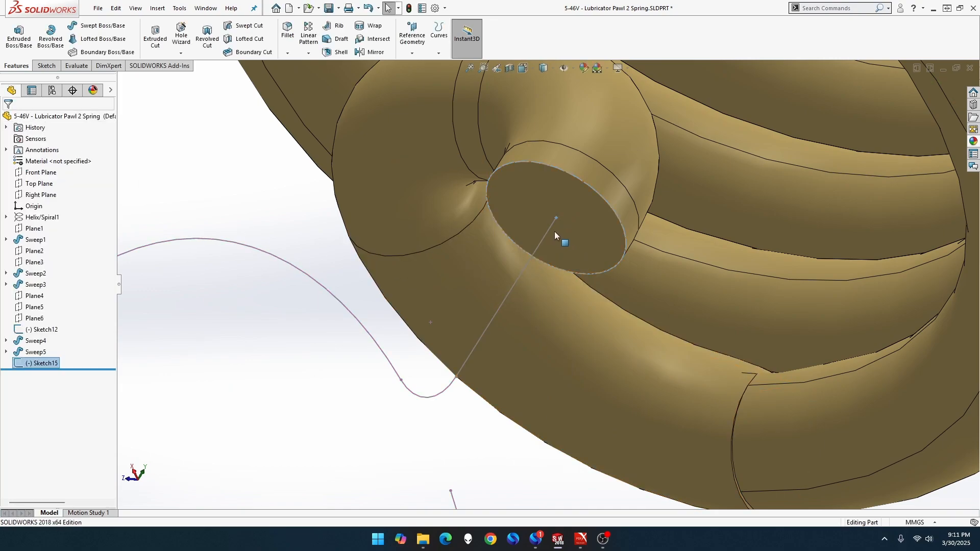
Pull Sketch12's start point off the wire's end-face centre and reattach it to the centre of the circle Sketch15.
double_click(554, 217)
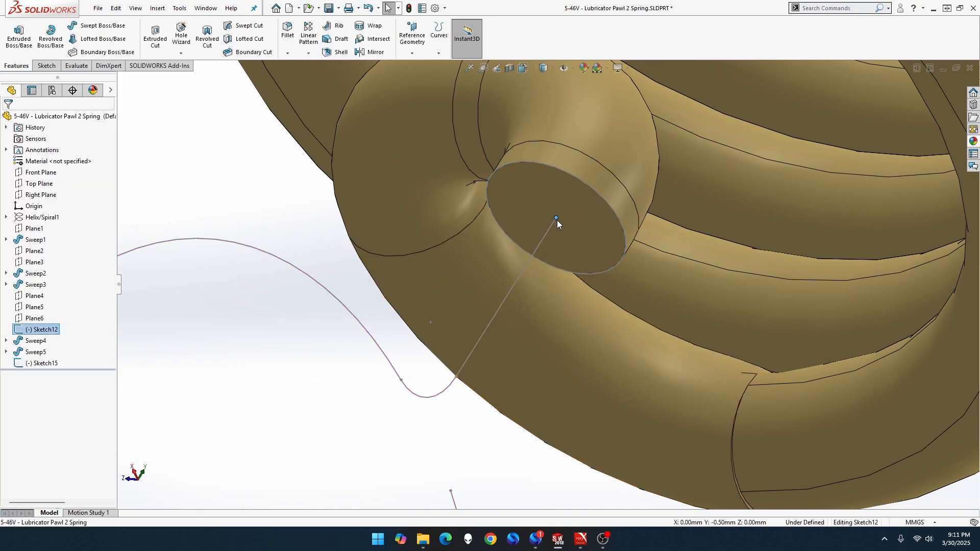
drag(555, 248, 547, 259)
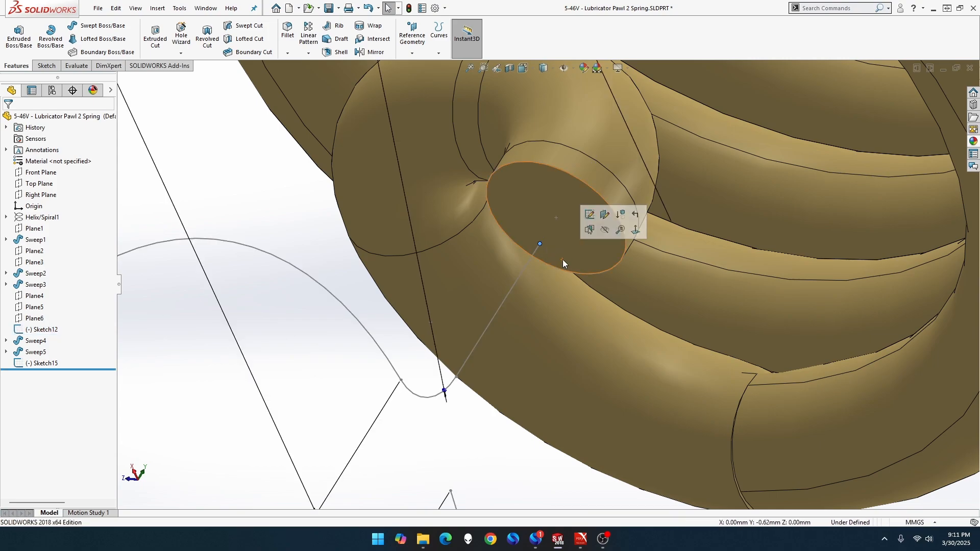
click(556, 219)
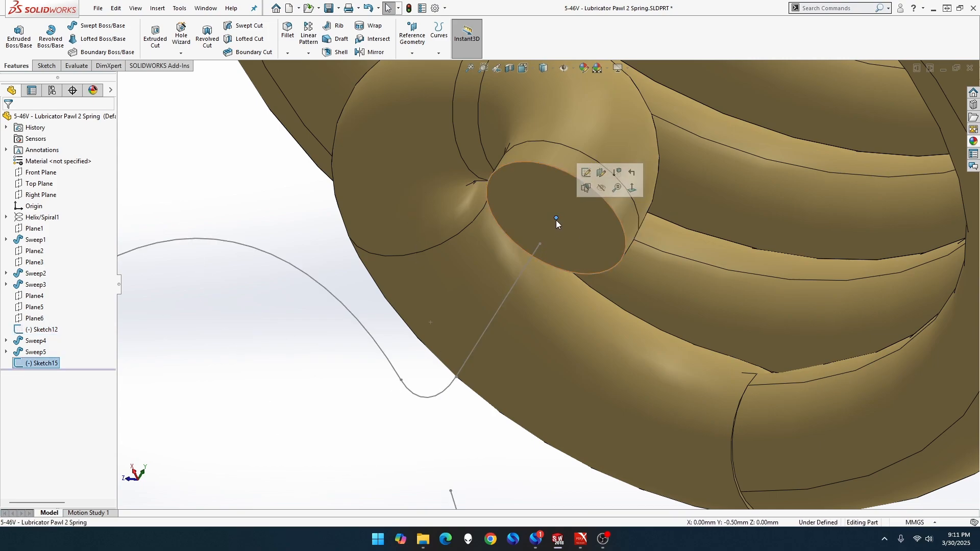
ctrl+click(540, 243)
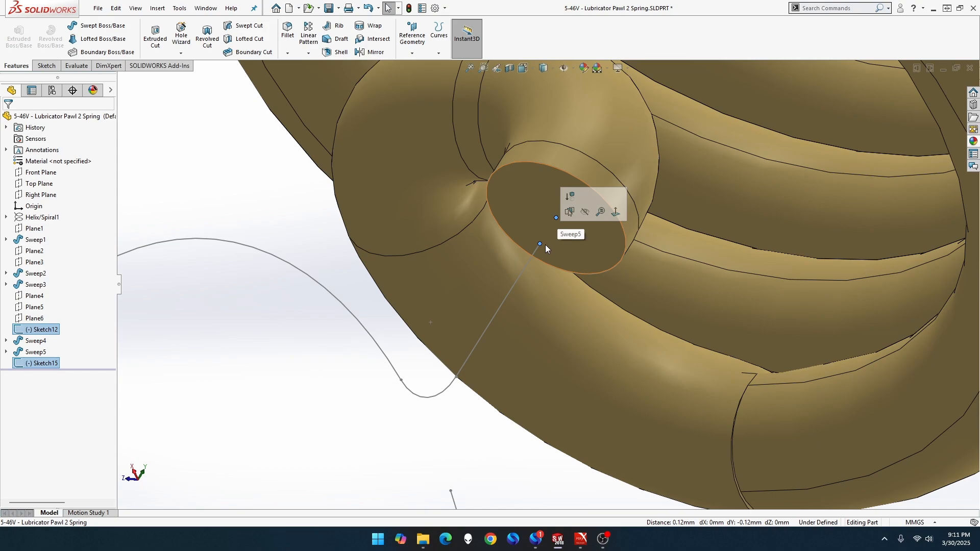
click(319, 251)
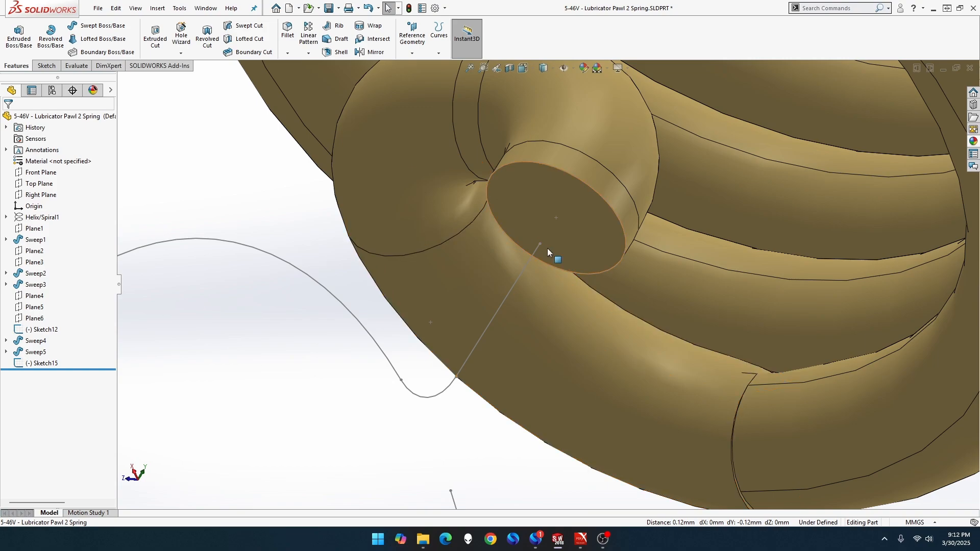
drag(540, 243, 556, 218)
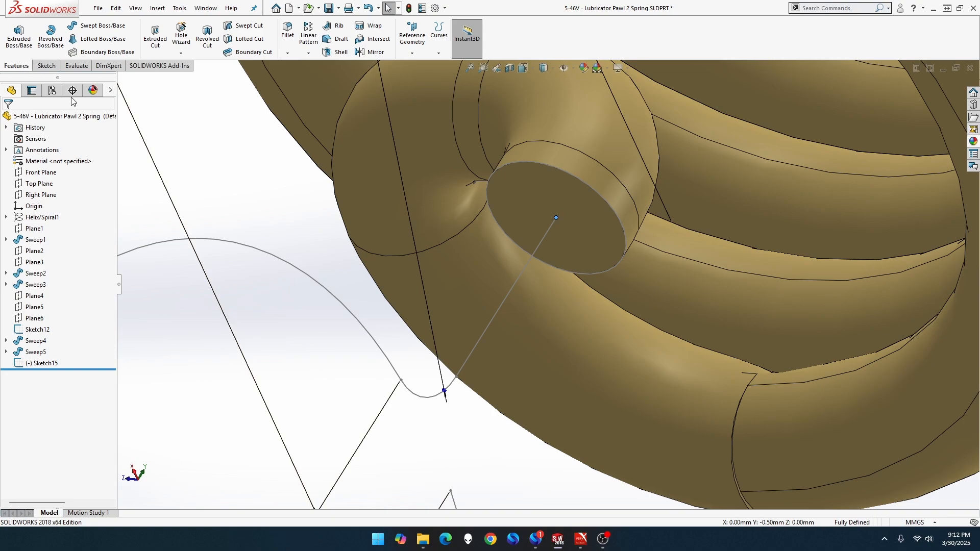
Try again to sweep the circle Sketch15 along the reattached Sketch12 path.
click(55, 364)
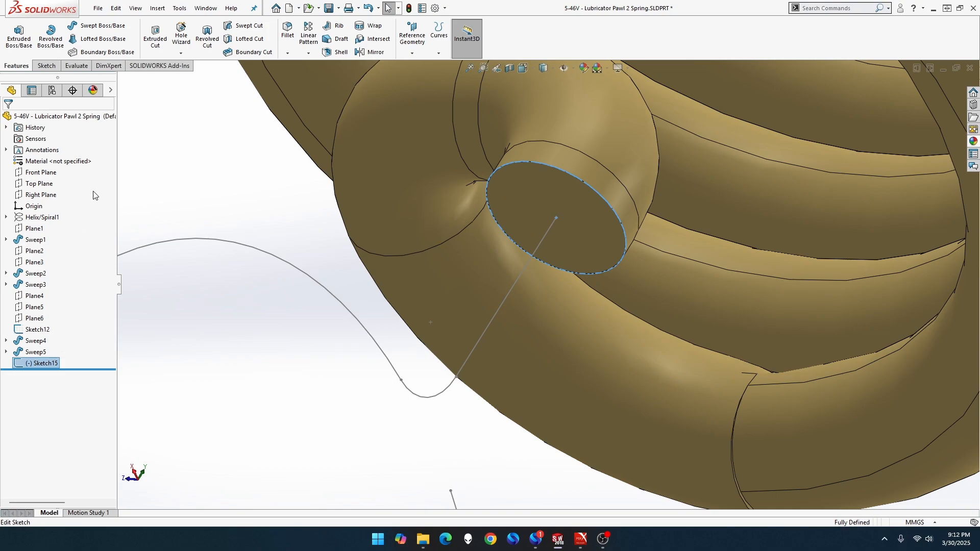
click(97, 25)
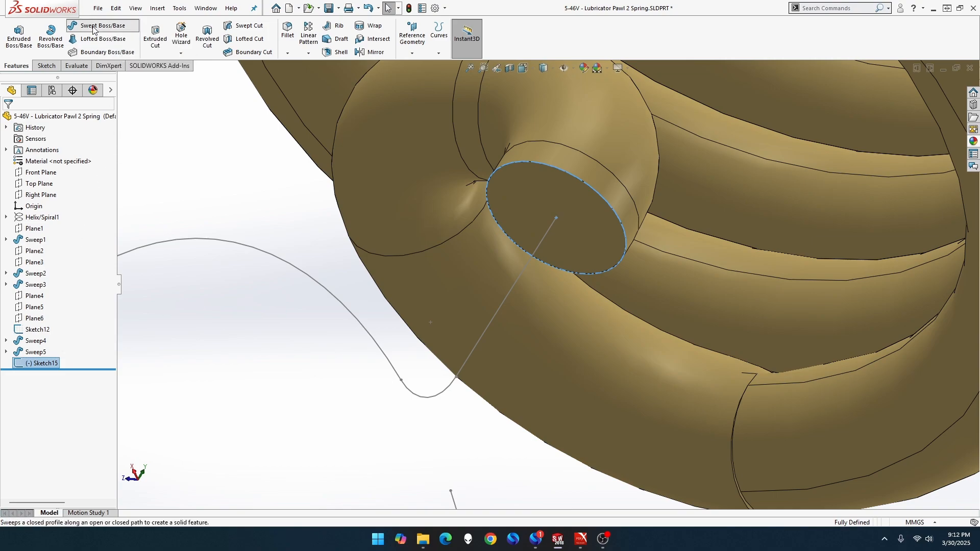
click(541, 244)
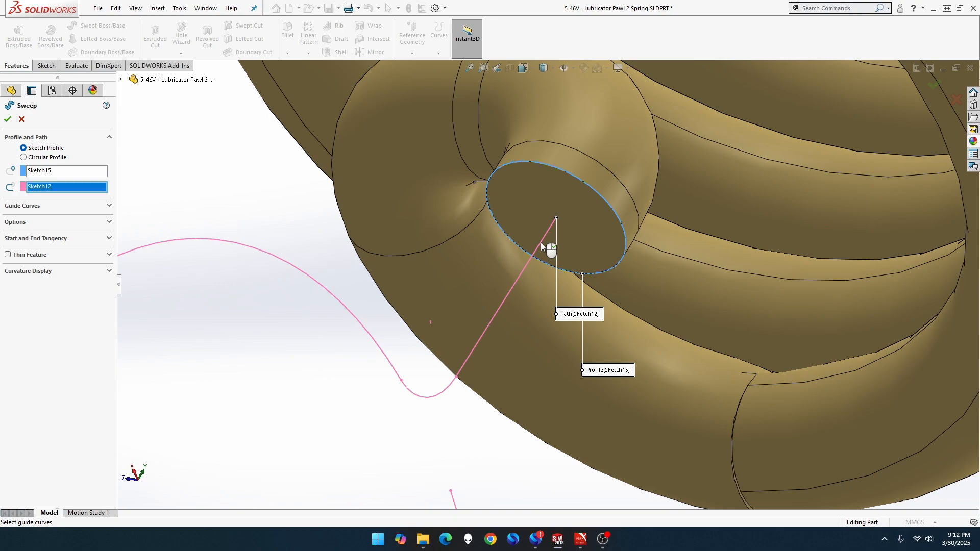
click(21, 119)
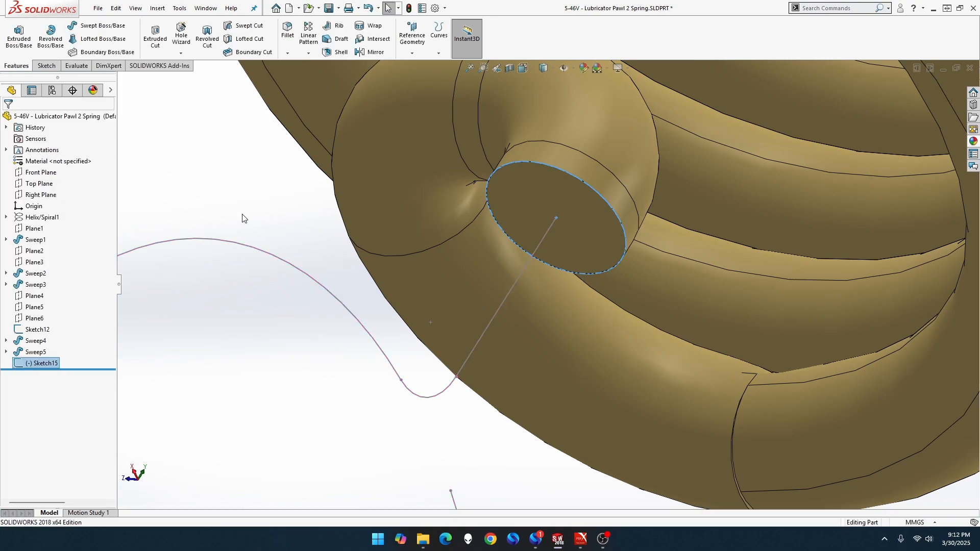
Try to move Sketch12's start point away from the centre of the wire's end face.
double_click(556, 218)
drag(556, 217, 550, 232)
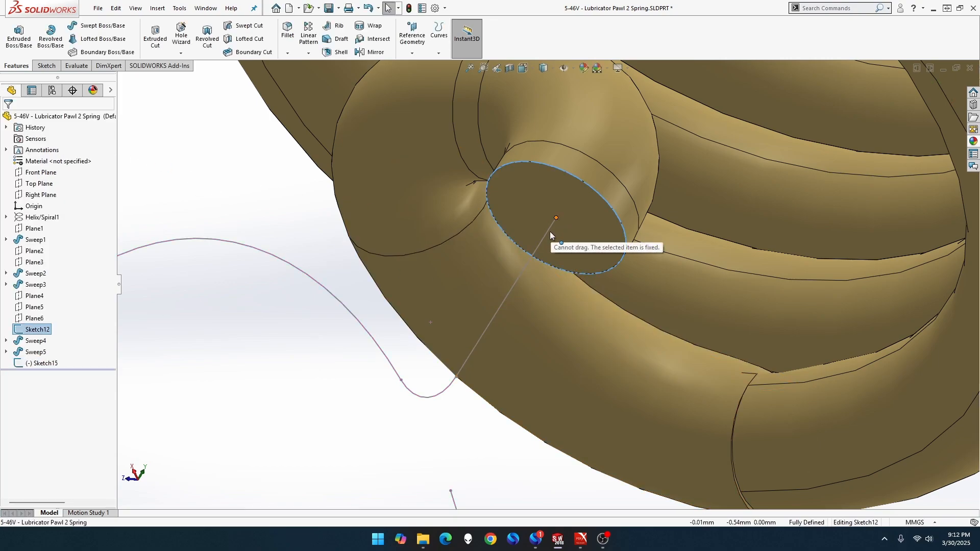
double_click(557, 218)
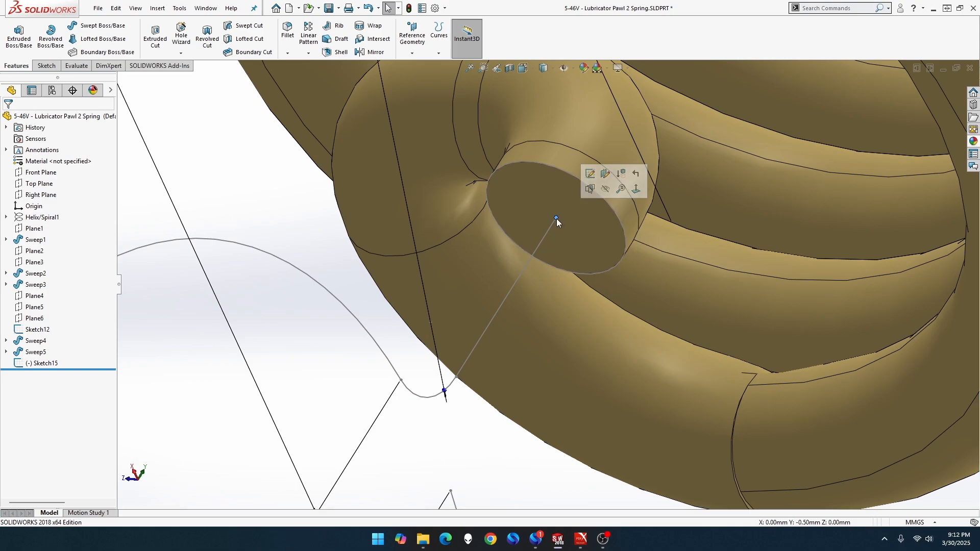
double_click(556, 218)
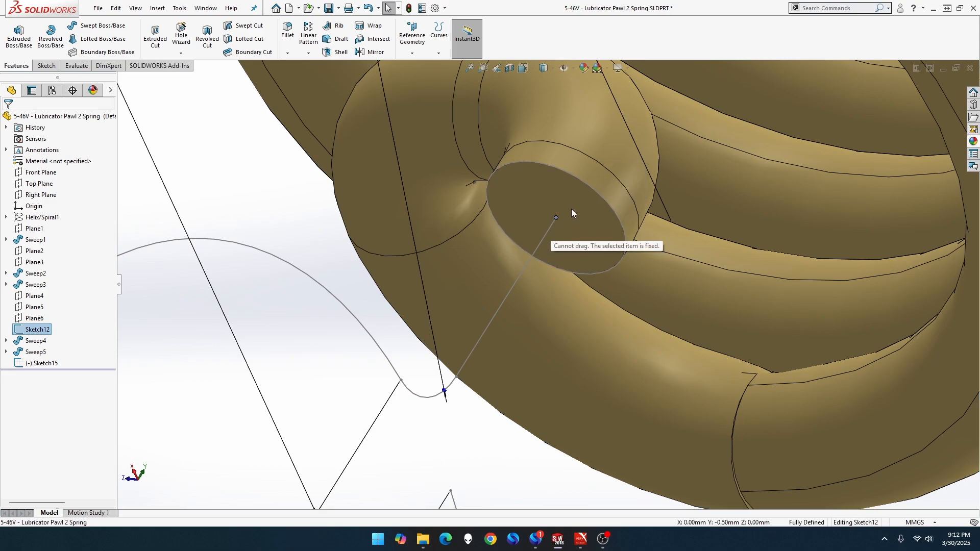
drag(571, 209, 570, 216)
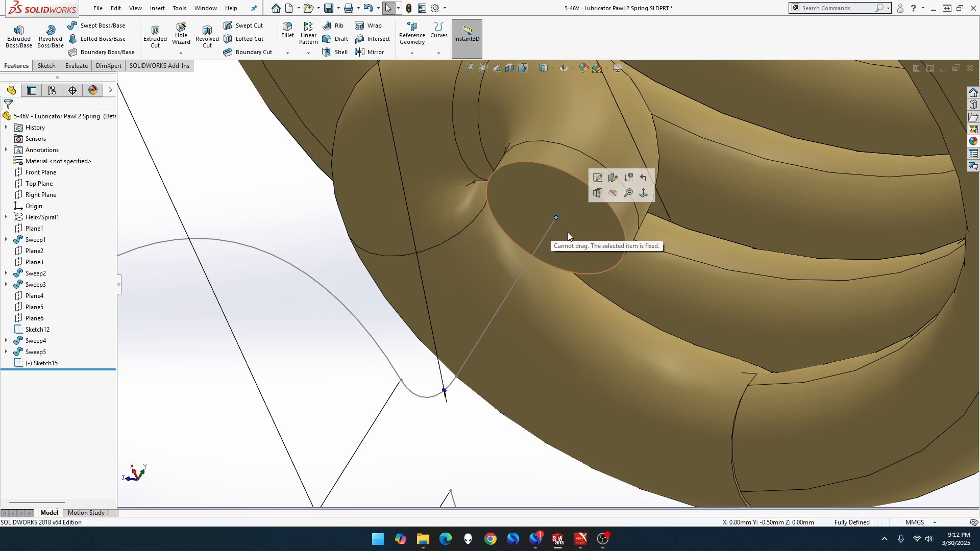
Delete the circle Sketch15 despite the dependent Sketch12 relation and undo the deletion.
right_click(42, 364)
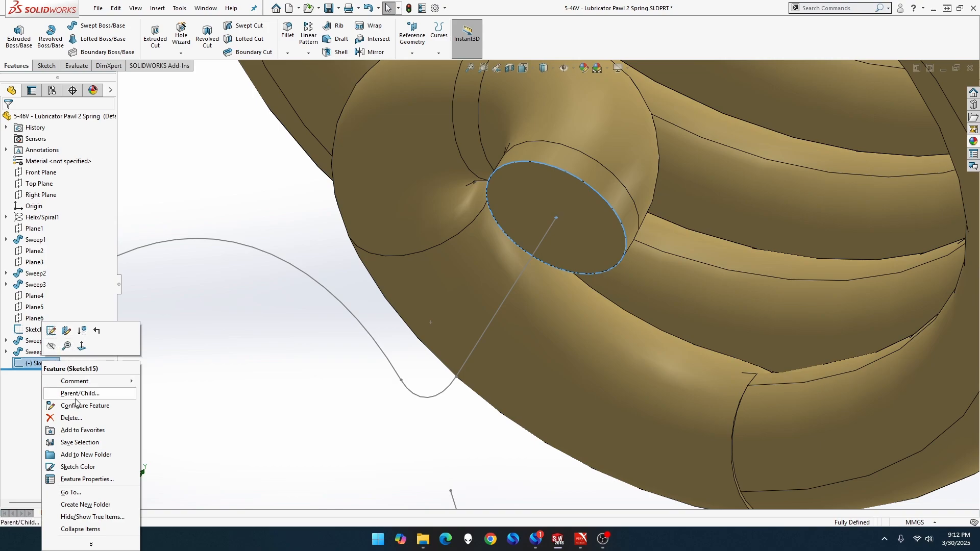
click(74, 418)
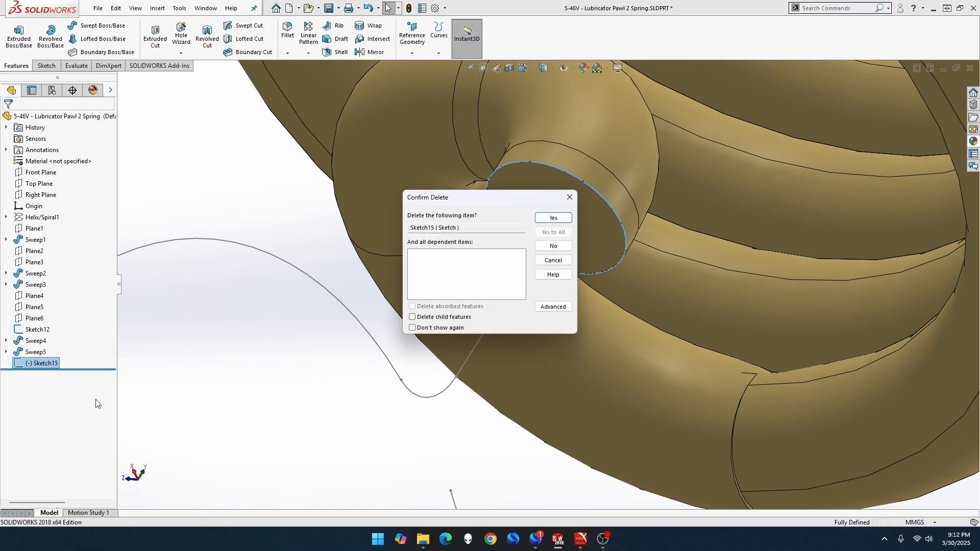
click(570, 222)
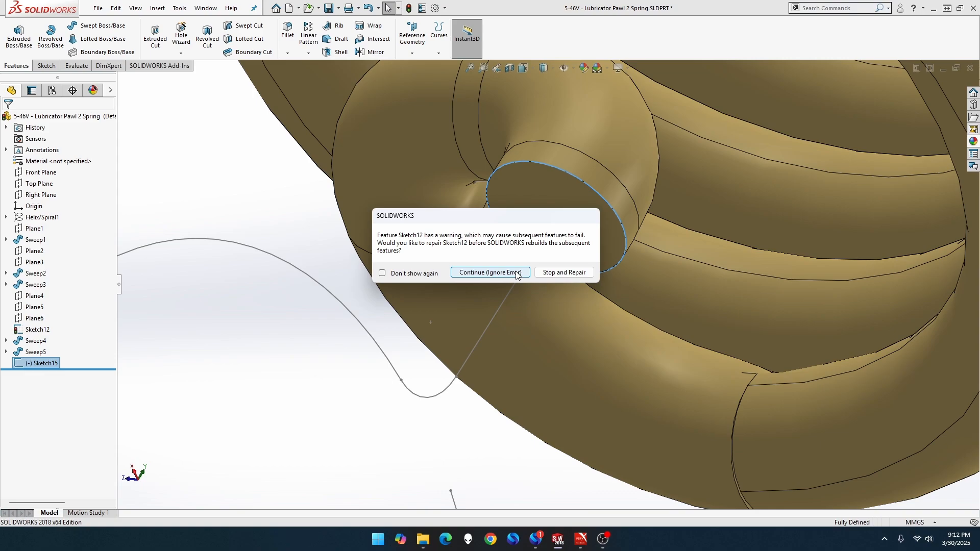
click(517, 273)
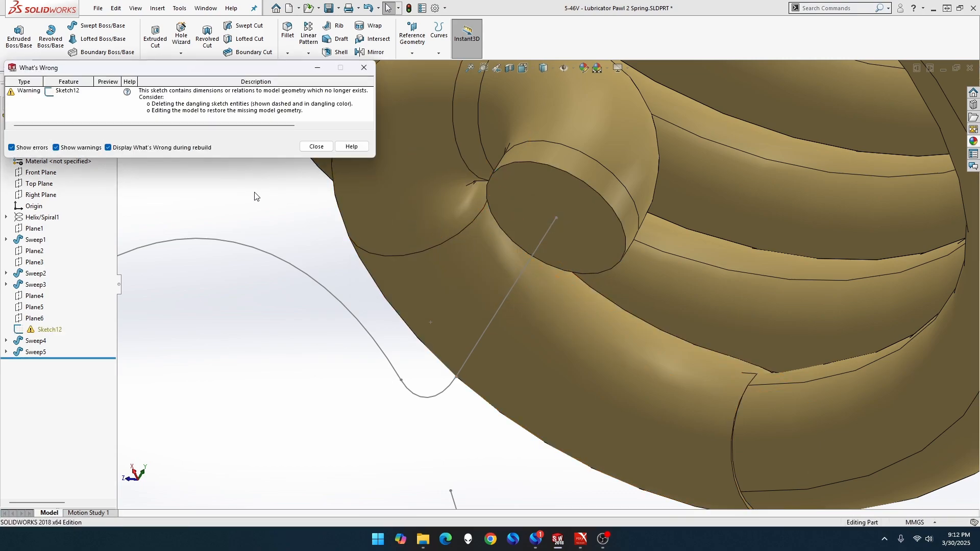
click(316, 146)
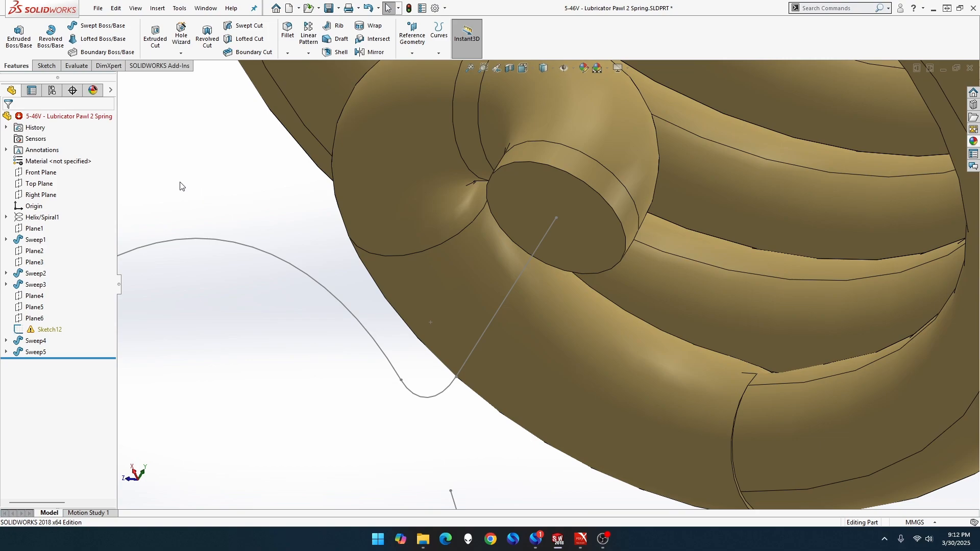
key(ctrl+z)
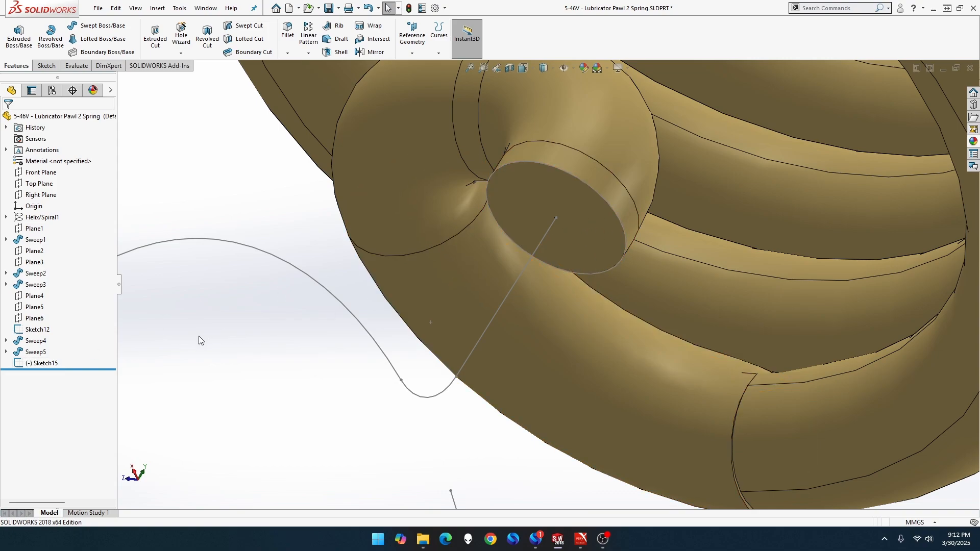
Hide the circle Sketch15 and try to move Sketch12's start point off the wire's end-face centre.
right_click(52, 365)
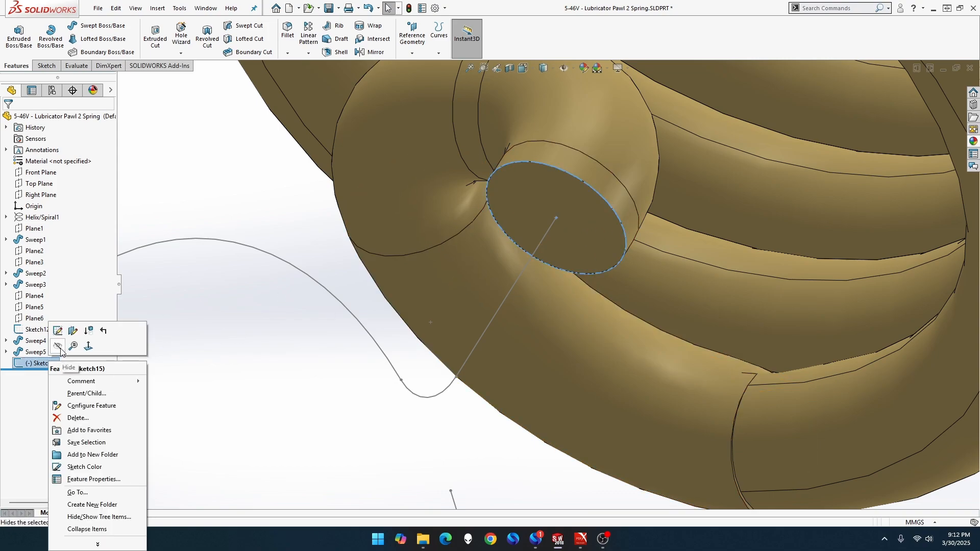
click(59, 348)
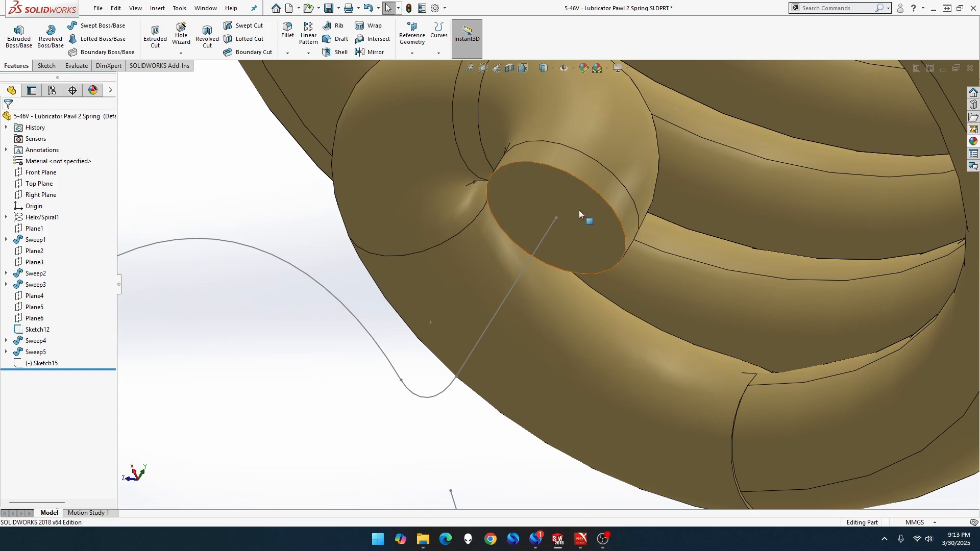
mouse_move(556, 219)
mouse_down()
mouse_move(549, 234)
mouse_move(555, 216)
mouse_move(548, 223)
mouse_up()
click(208, 183)
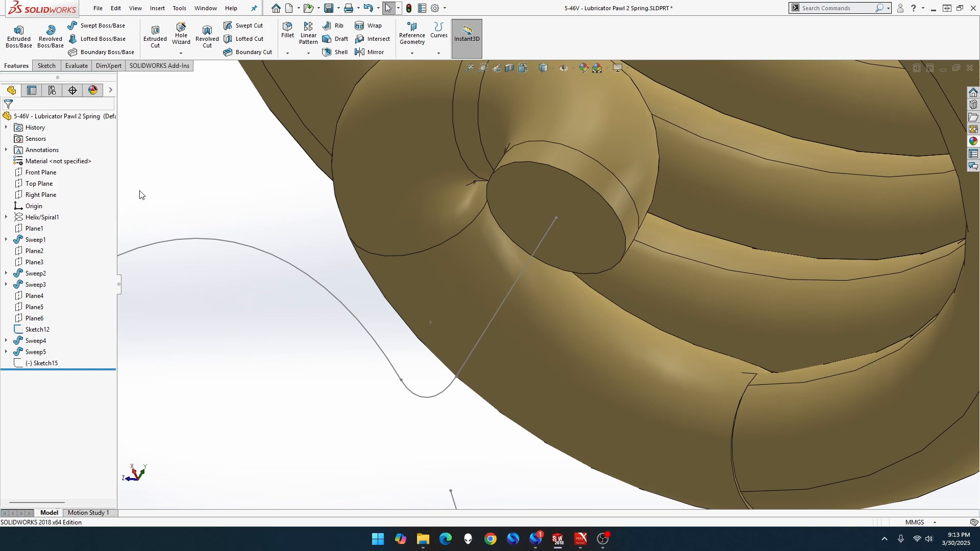
Sketch a circle of about 0.26 mm radius on the wire's end face, centred on Sketch12's start point and matching the face's edge.
right_click(520, 206)
click(547, 196)
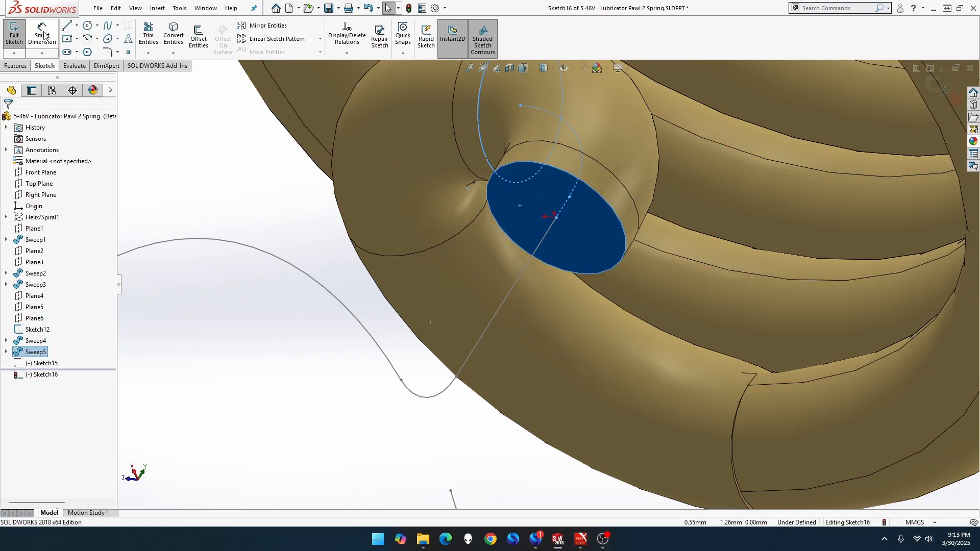
click(87, 25)
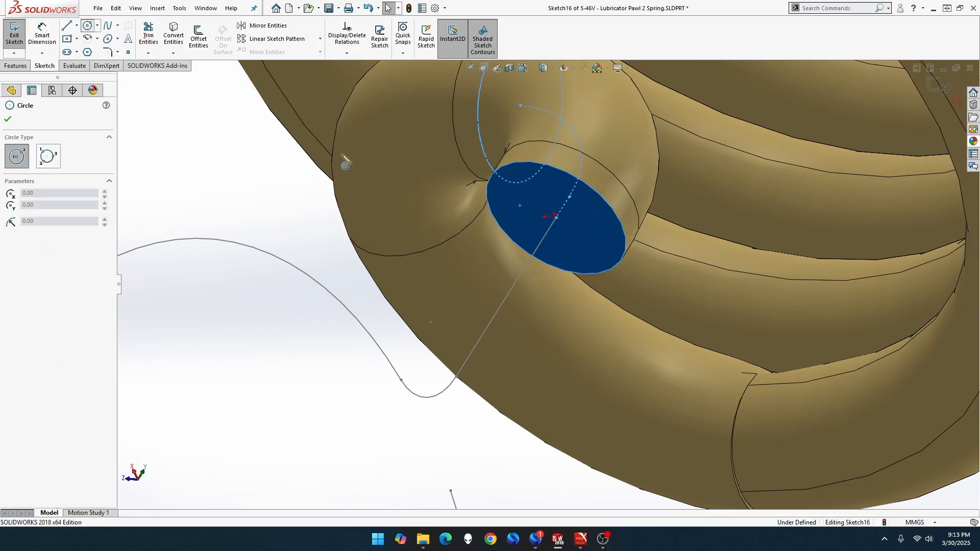
click(556, 216)
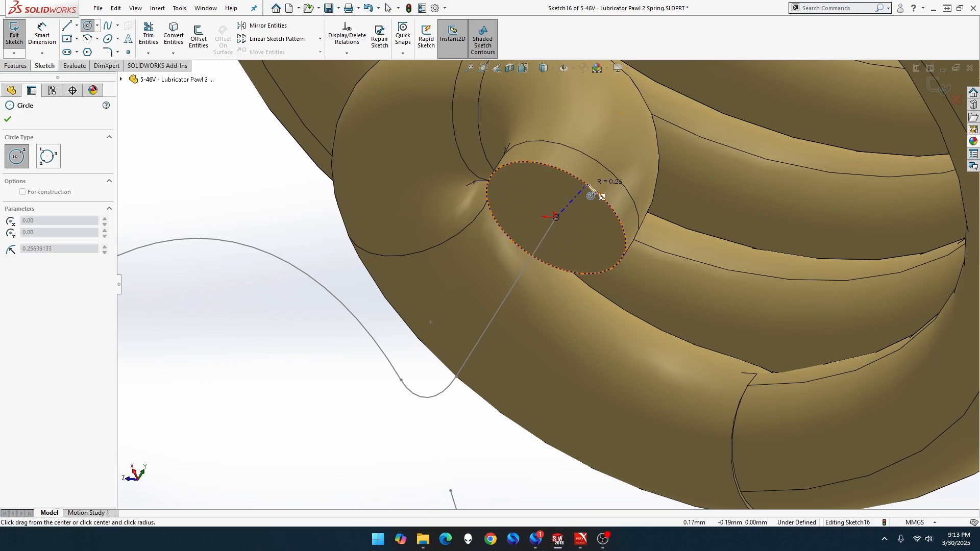
click(591, 193)
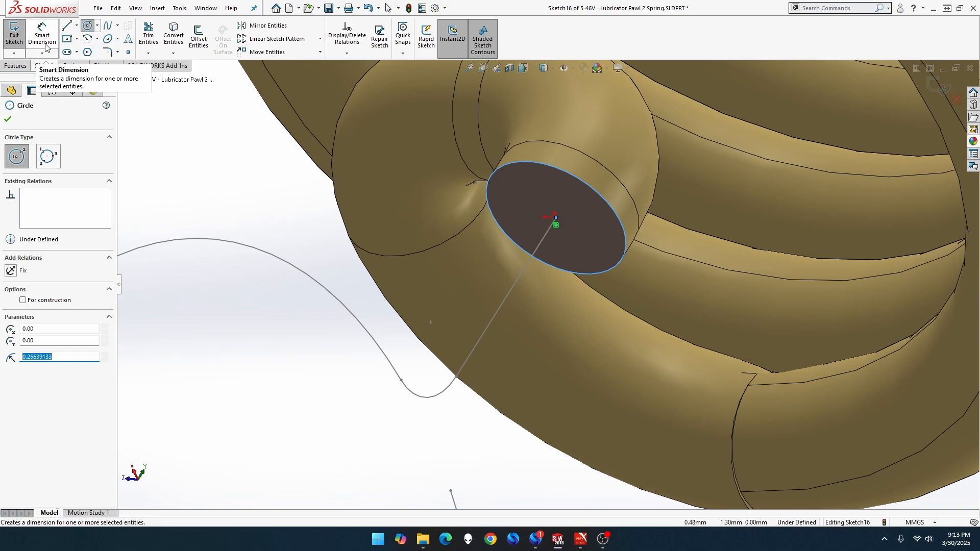
click(14, 36)
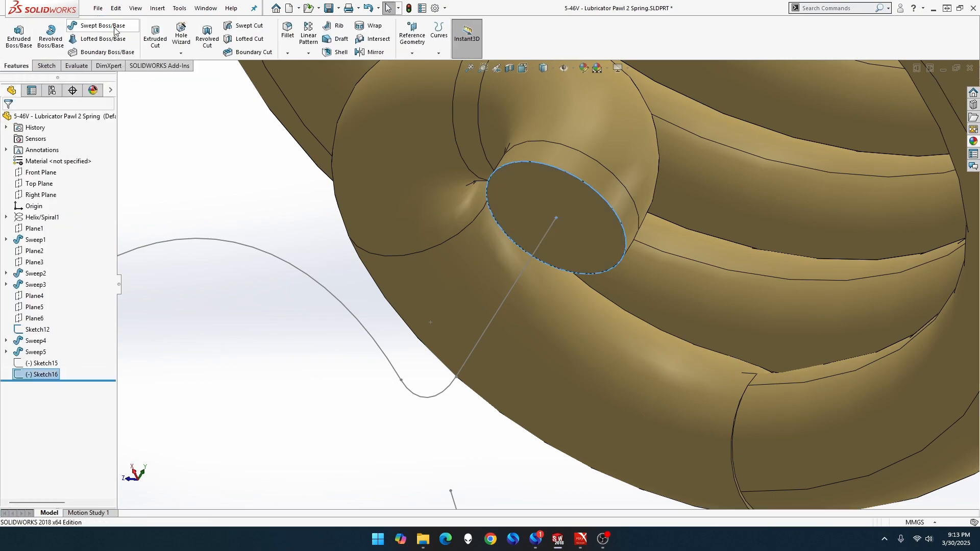
Try to sweep the circle Sketch16 along the Sketch12 path, first as a sketch profile and again with a circular profile.
click(104, 26)
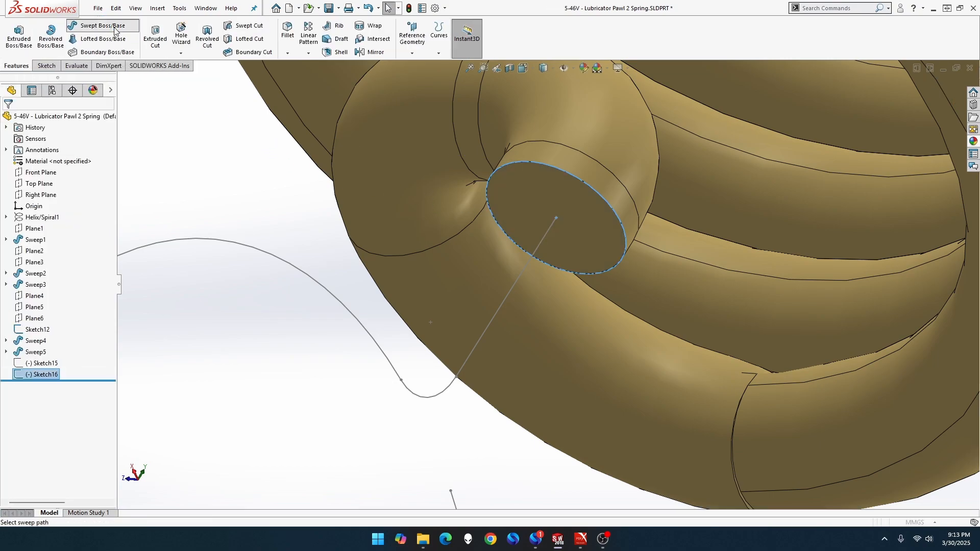
click(546, 236)
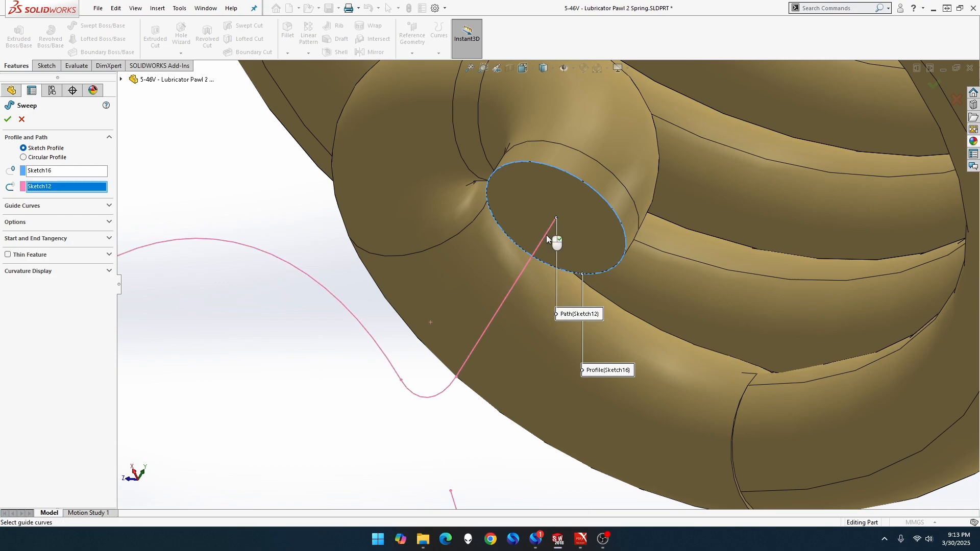
click(8, 119)
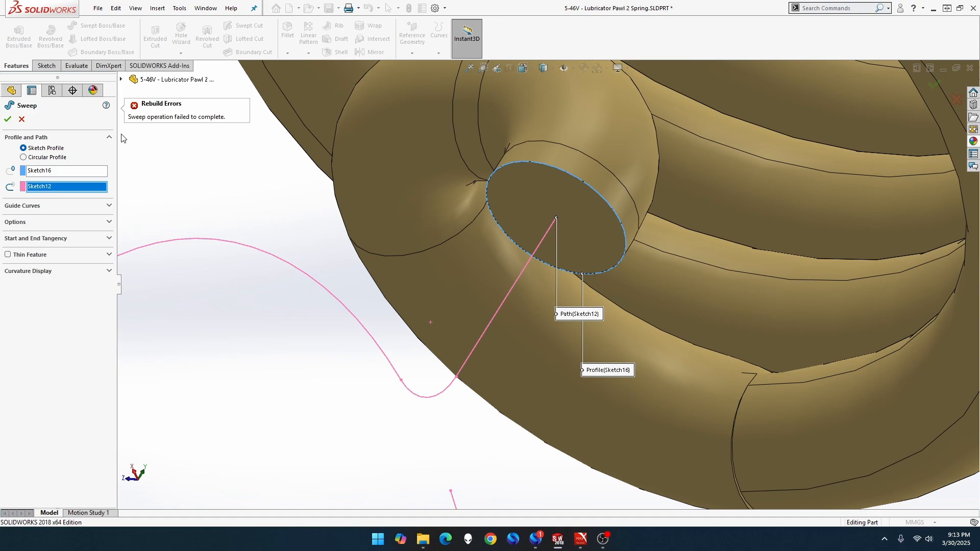
click(61, 159)
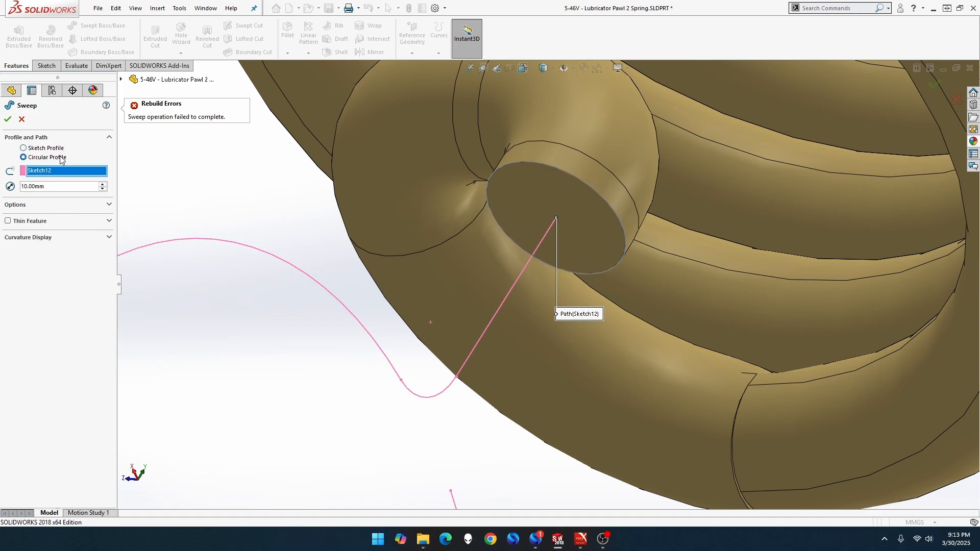
click(7, 120)
click(22, 119)
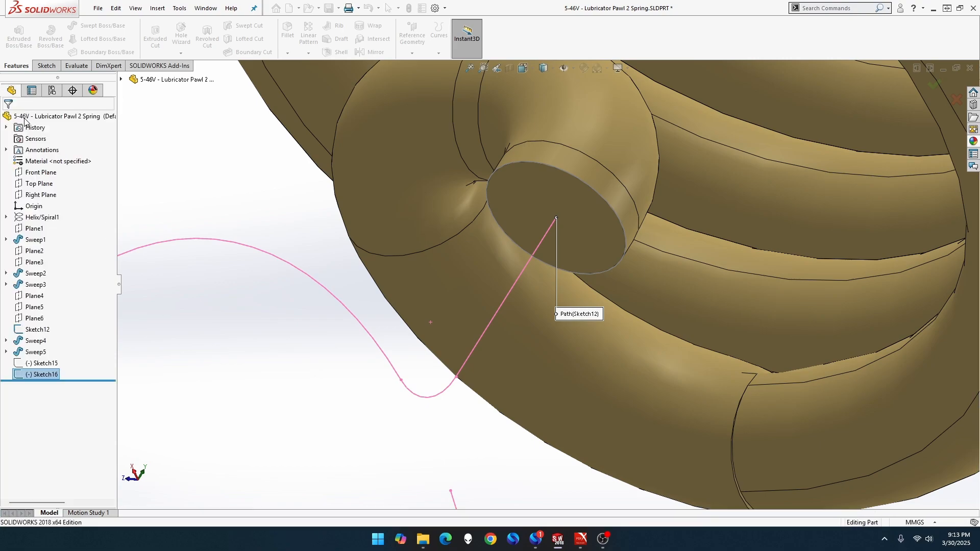
click(232, 176)
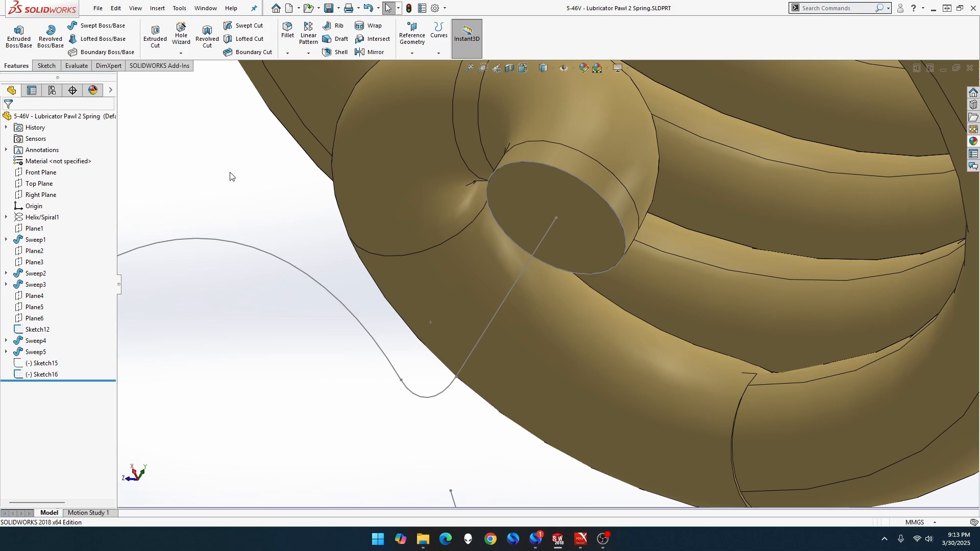
Undo the end-face circles Sketch15 and Sketch16, and pull Sketch12's start point off the face centre.
key(ctrl+z)
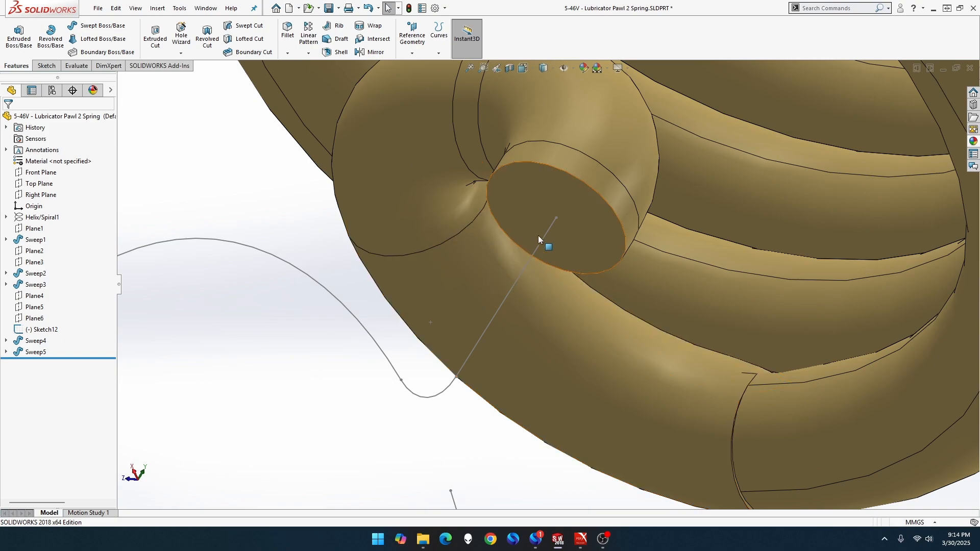
drag(555, 219, 539, 248)
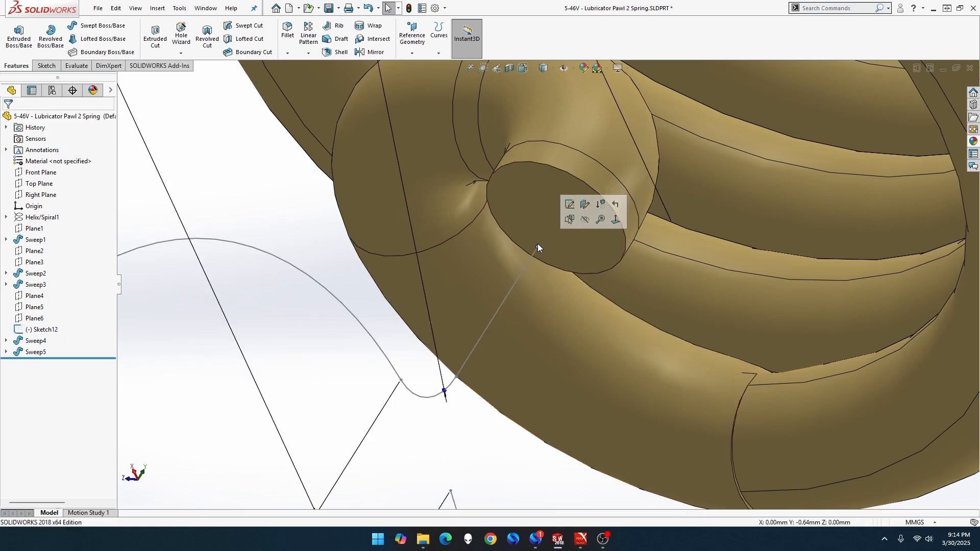
click(182, 140)
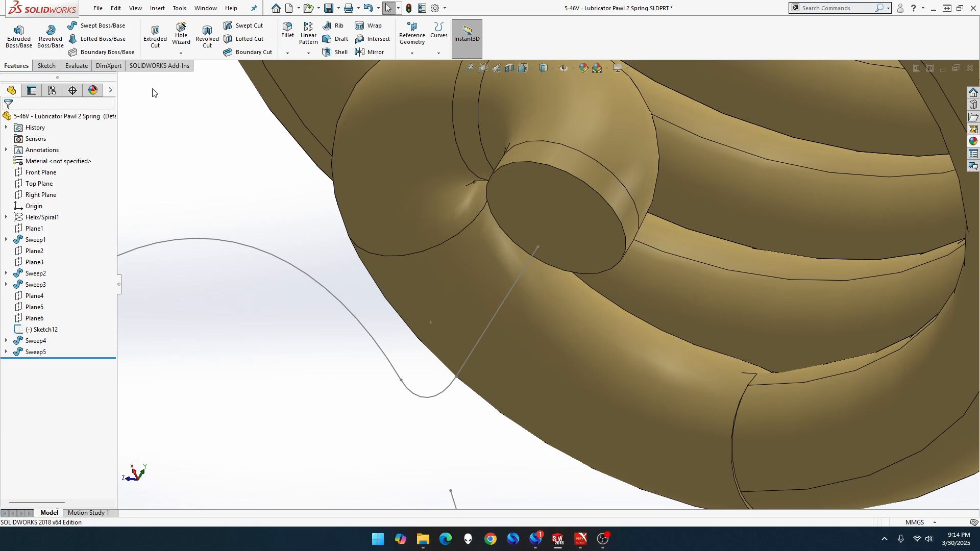
Sketch a new circle of about 0.26 mm radius on the wire's end face, centred on the face and matching its edge.
right_click(566, 221)
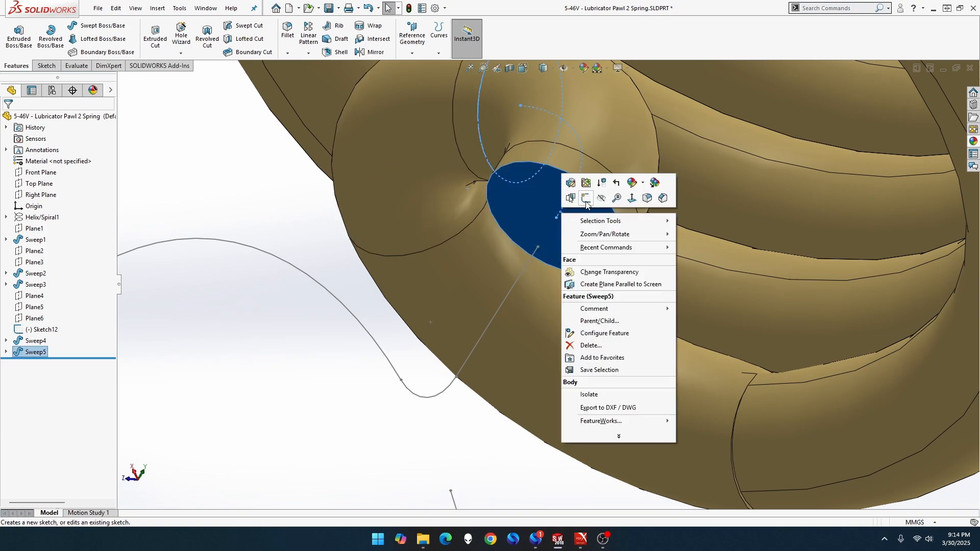
click(587, 201)
click(88, 25)
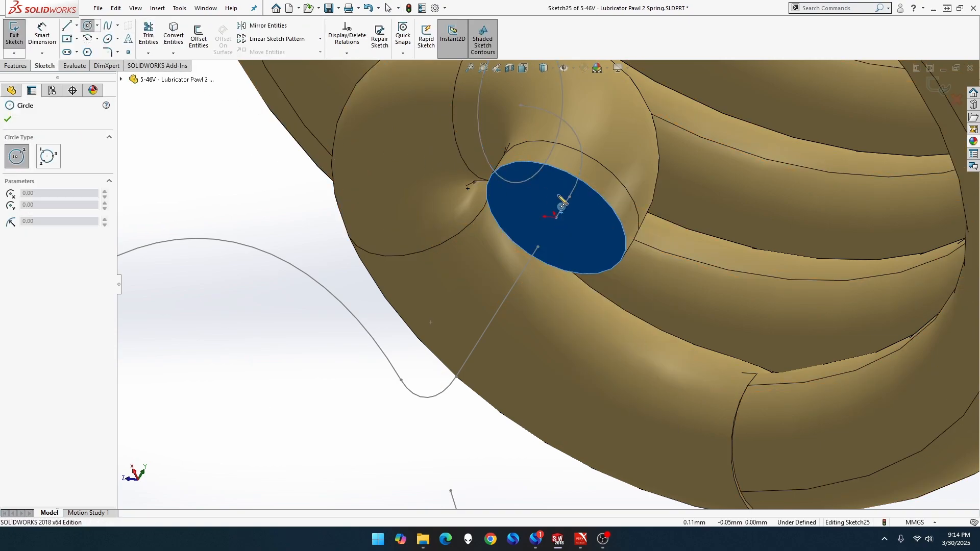
click(557, 217)
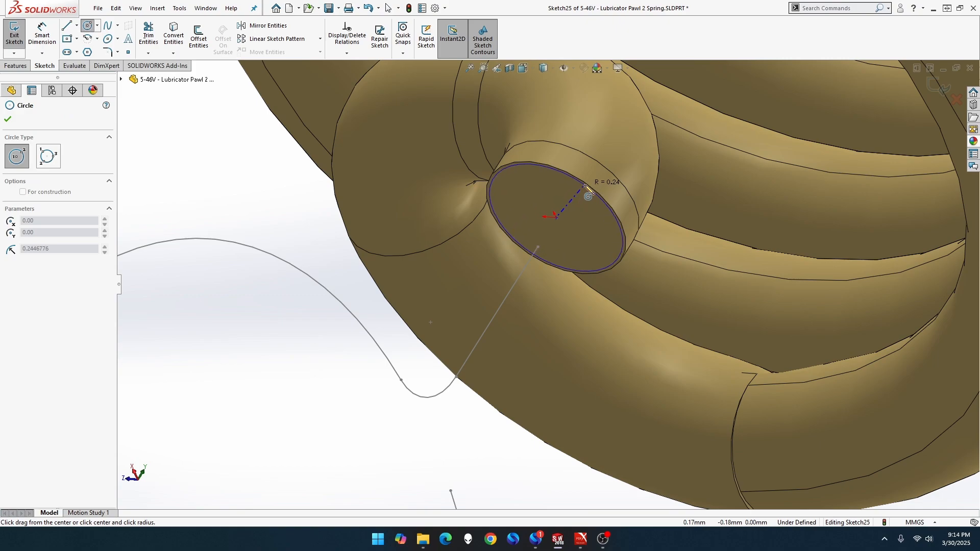
click(587, 185)
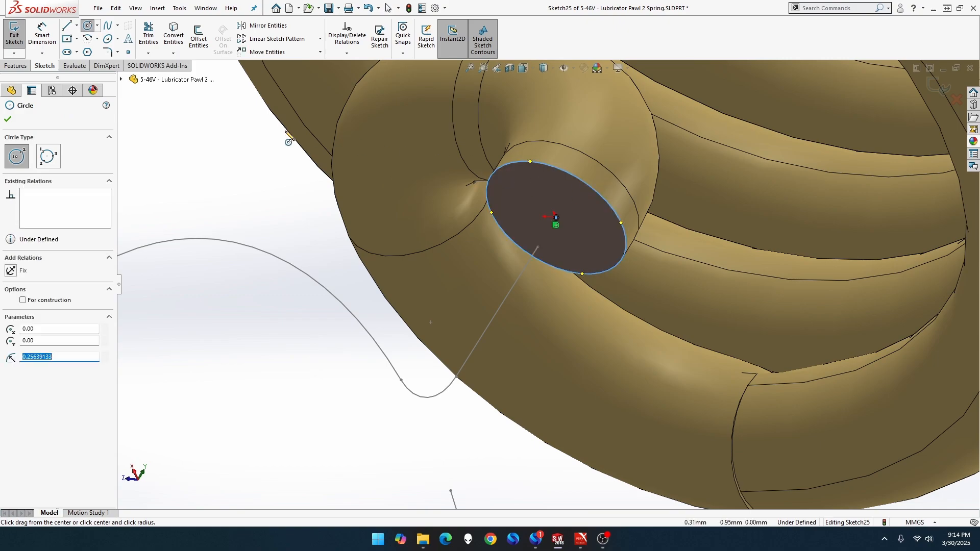
click(14, 36)
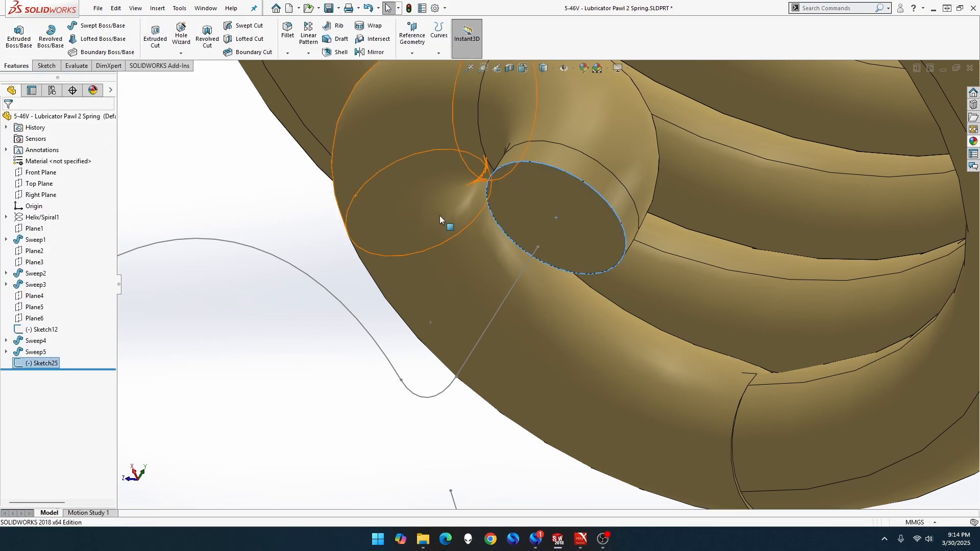
Reattach Sketch12's start point to the centre of the new end-face circle.
click(539, 248)
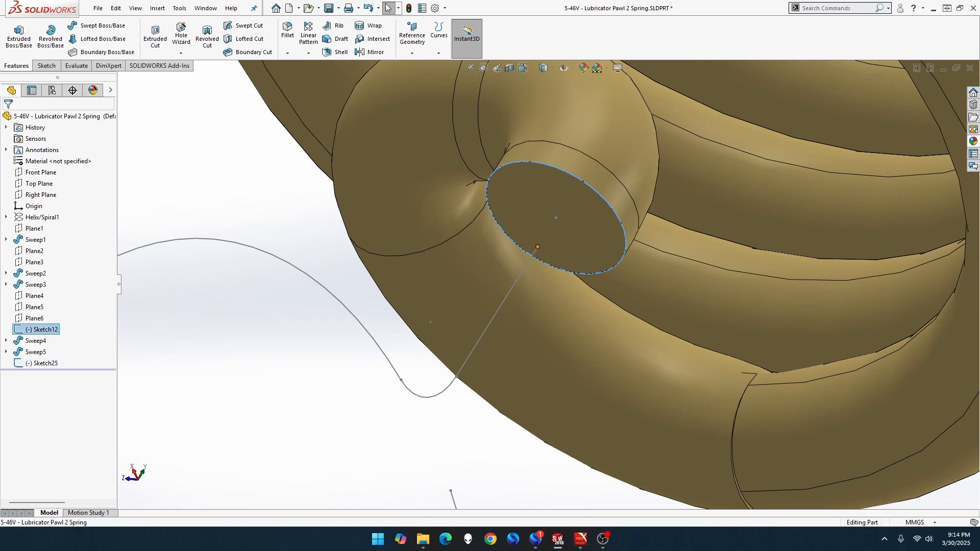
ctrl+click(557, 217)
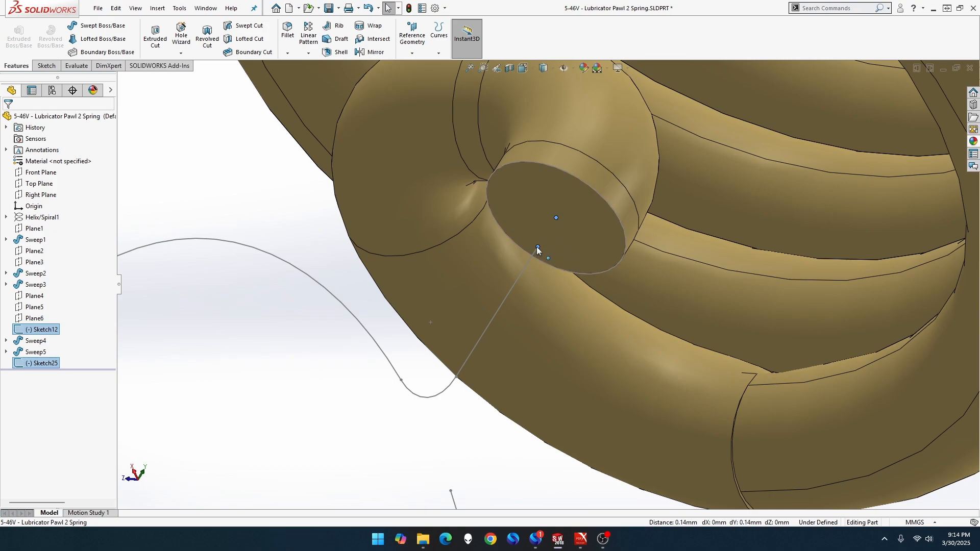
drag(536, 247, 558, 219)
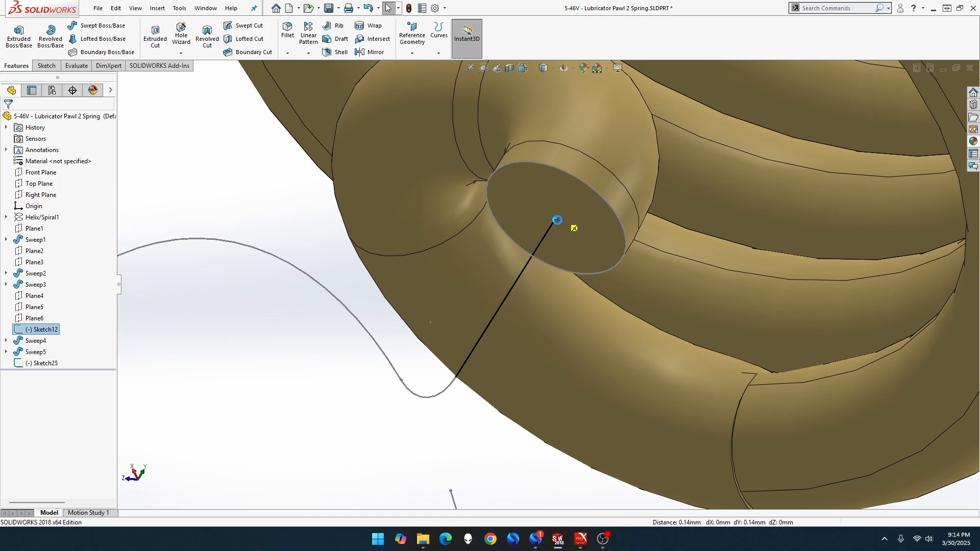
Try to sweep the circle Sketch25 along the reattached Sketch12 path.
click(43, 364)
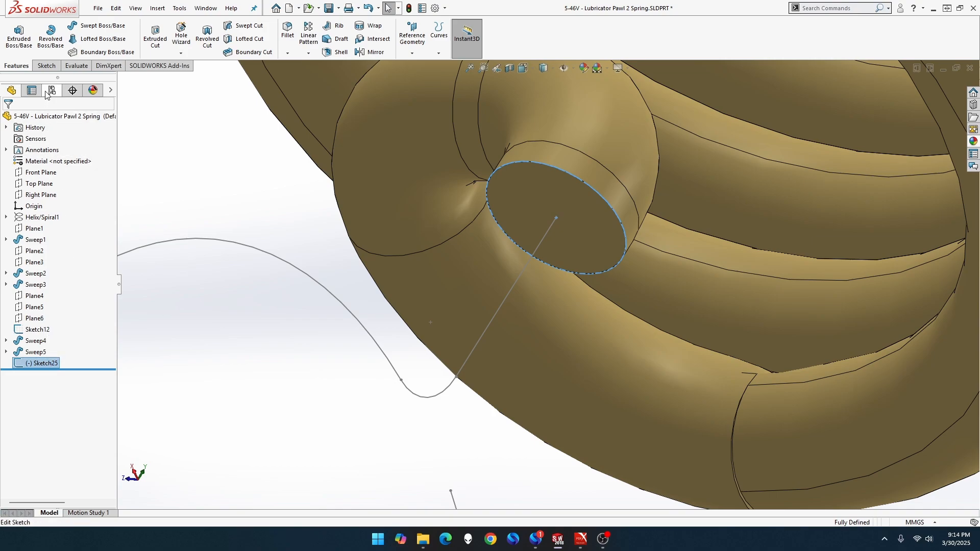
click(100, 26)
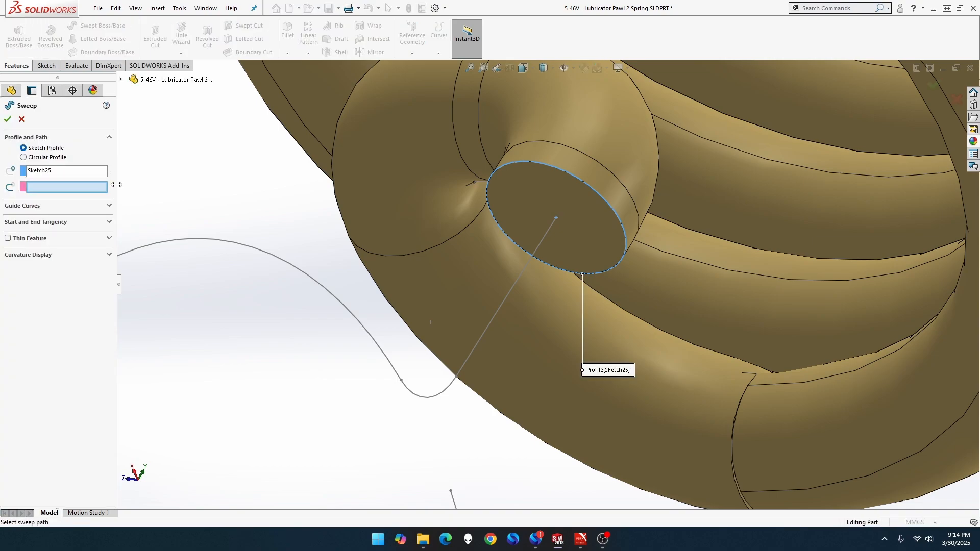
click(547, 234)
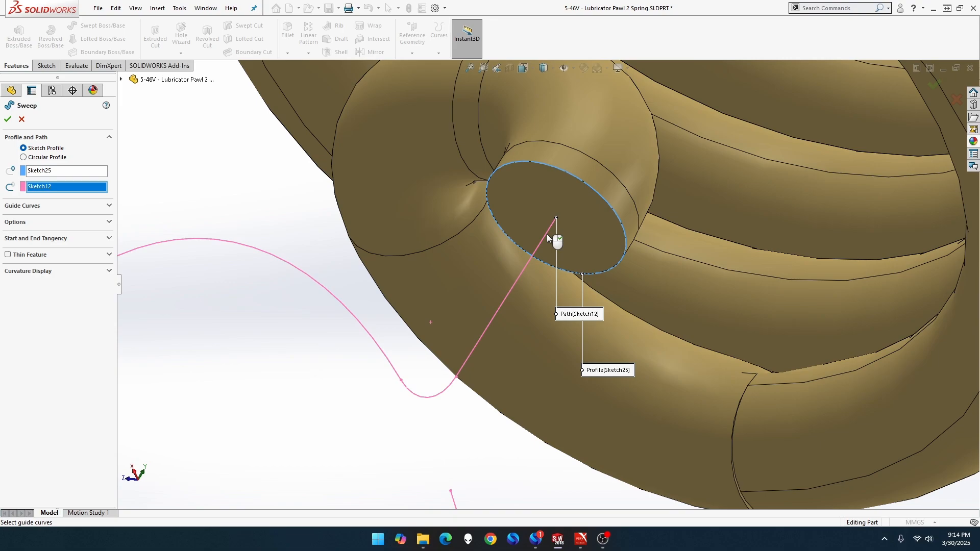
click(21, 119)
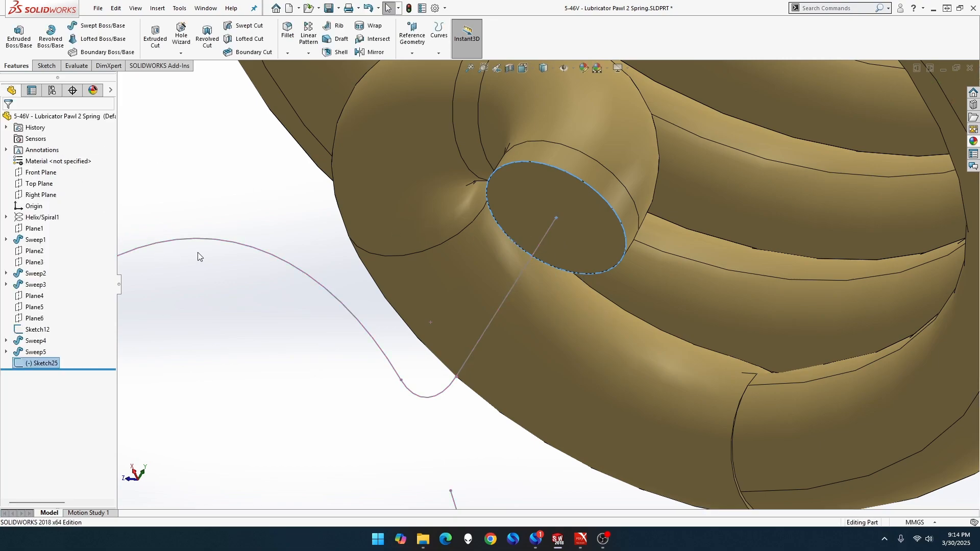
Undo Sketch12's reattachment and the end-face circle sketch Sketch25.
scroll(201, 284, up, 3)
middle_drag(201, 284, 270, 335)
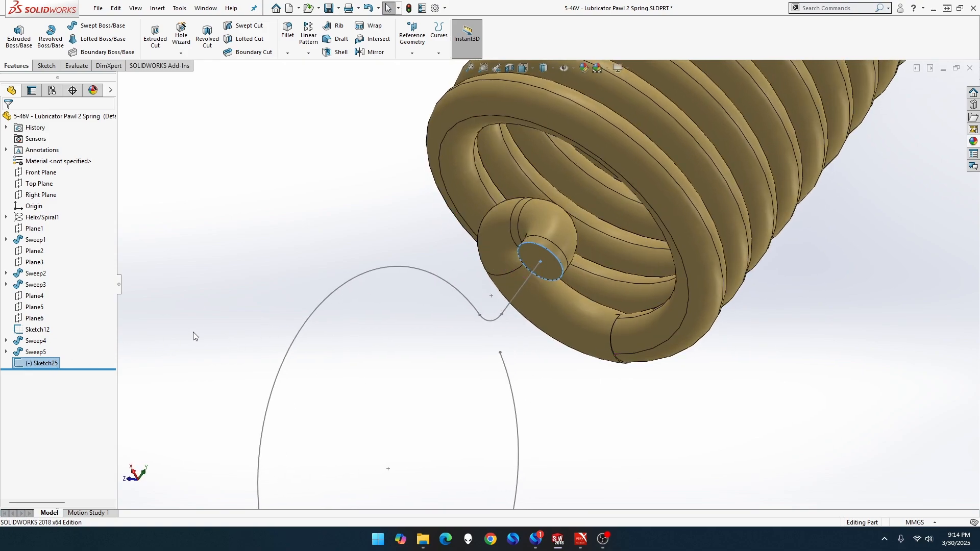
key(ctrl+z)
key(ctrl+z)
key(ctrl+z)
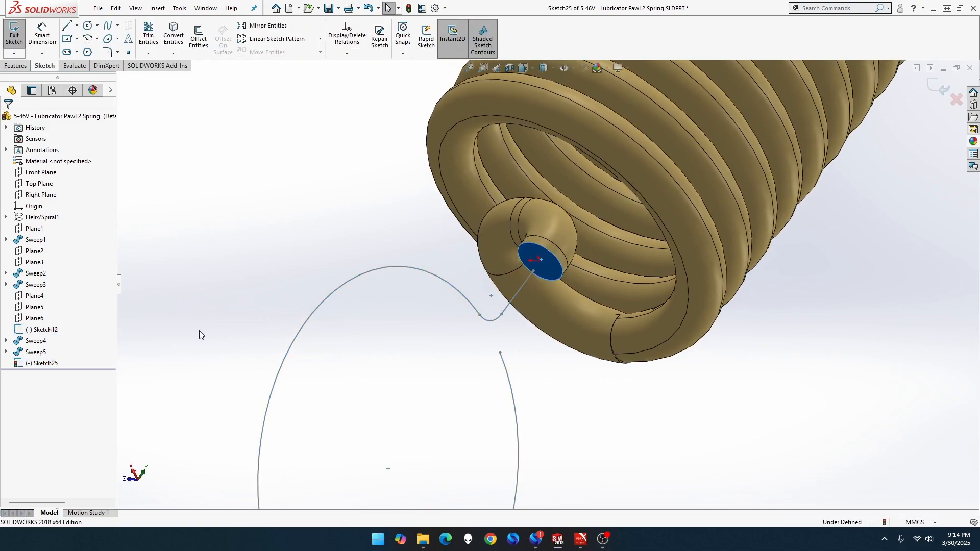
key(ctrl+z)
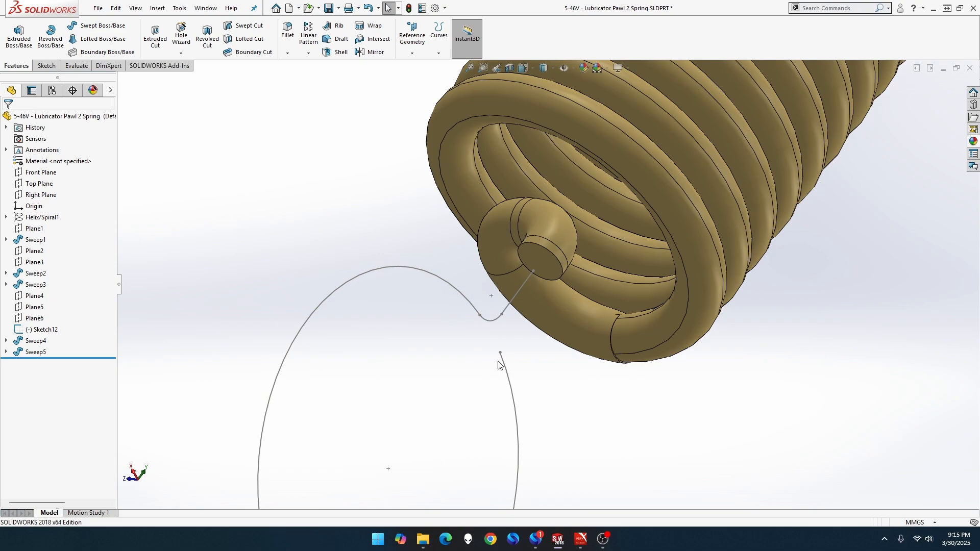
Pull Sketch12's start point off the wire's end face, then place it freehand near the centre of that face.
scroll(536, 274, down, 5)
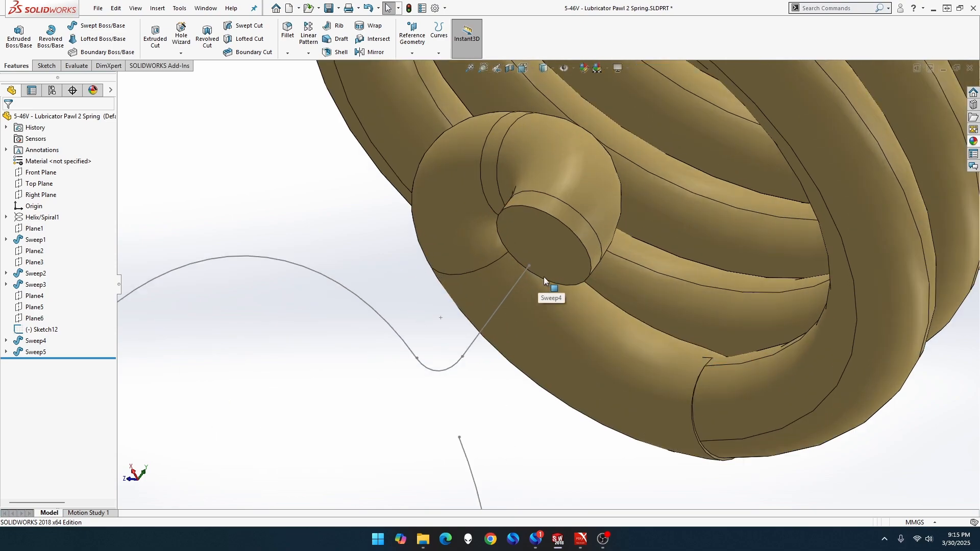
mouse_move(523, 261)
mouse_down()
mouse_move(560, 222)
mouse_move(497, 307)
mouse_up()
click(524, 273)
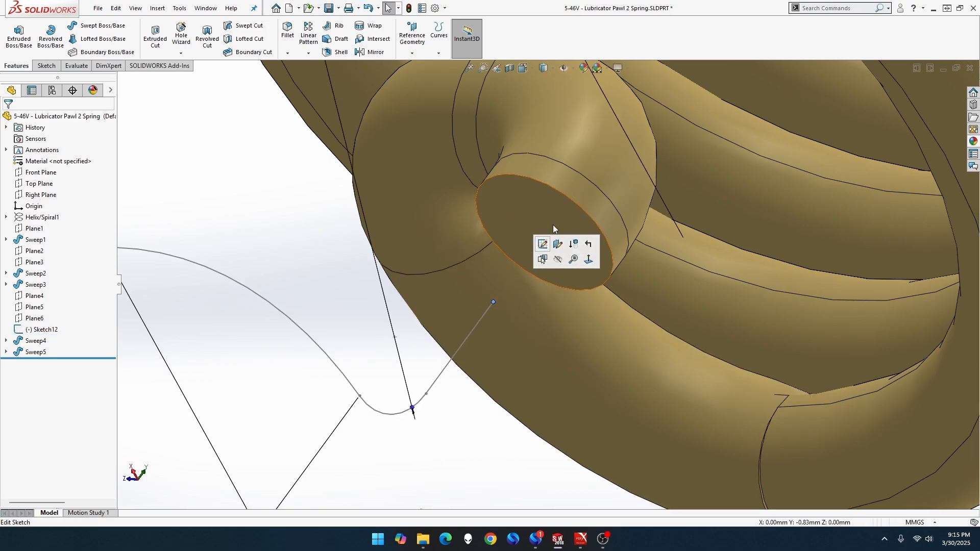
click(568, 198)
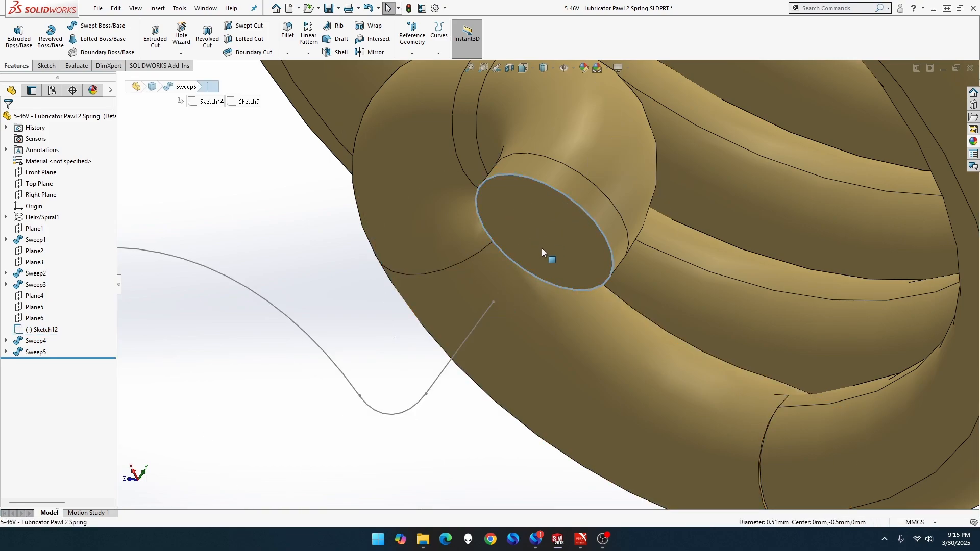
click(541, 248)
mouse_move(494, 299)
mouse_down()
mouse_move(503, 271)
mouse_move(549, 229)
mouse_move(542, 238)
mouse_up()
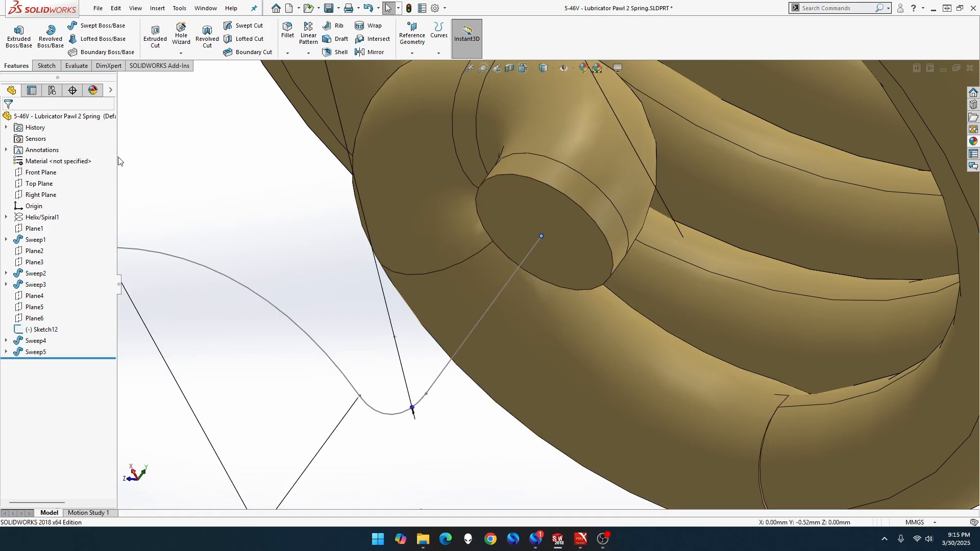
Show Sweep5's path Sketch9 and compare its end point with Sketch12's start point on the wire's end face.
click(6, 352)
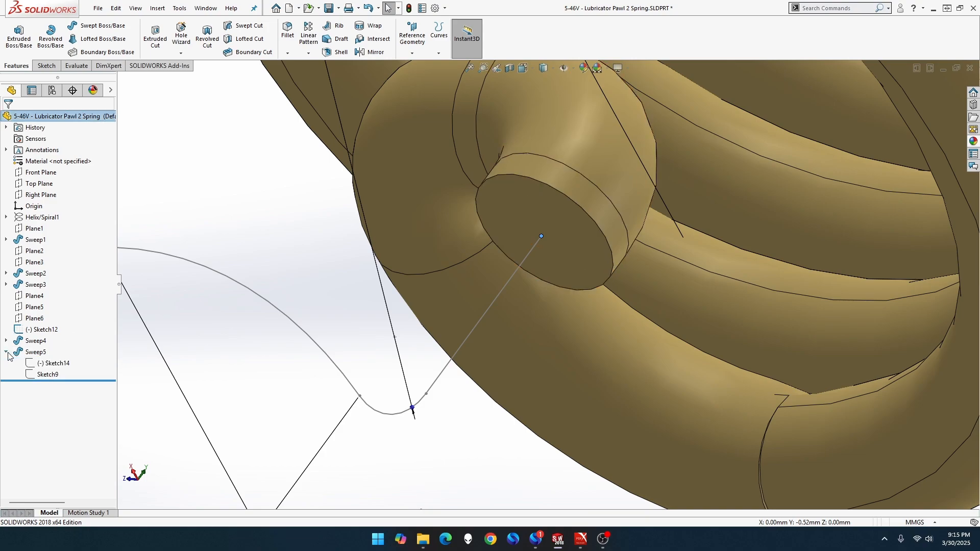
click(52, 375)
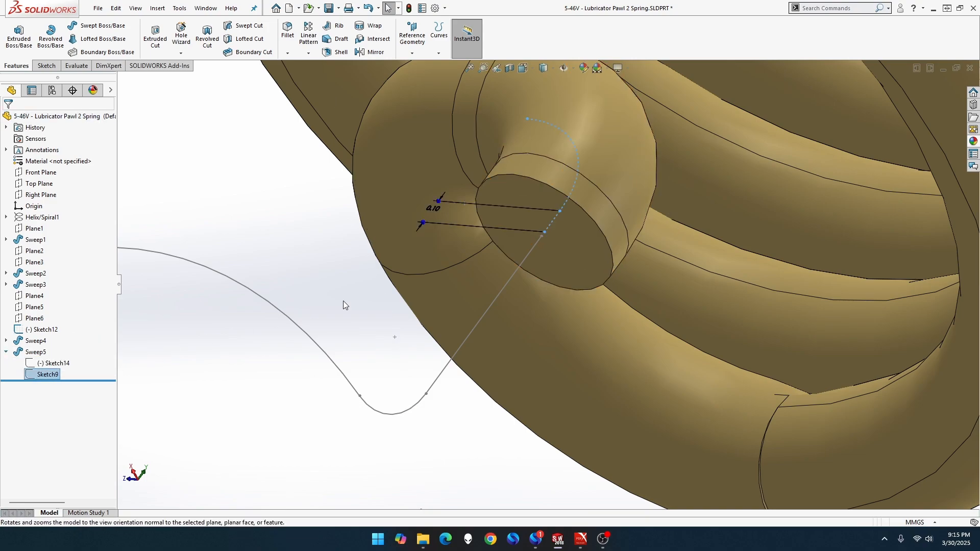
click(542, 237)
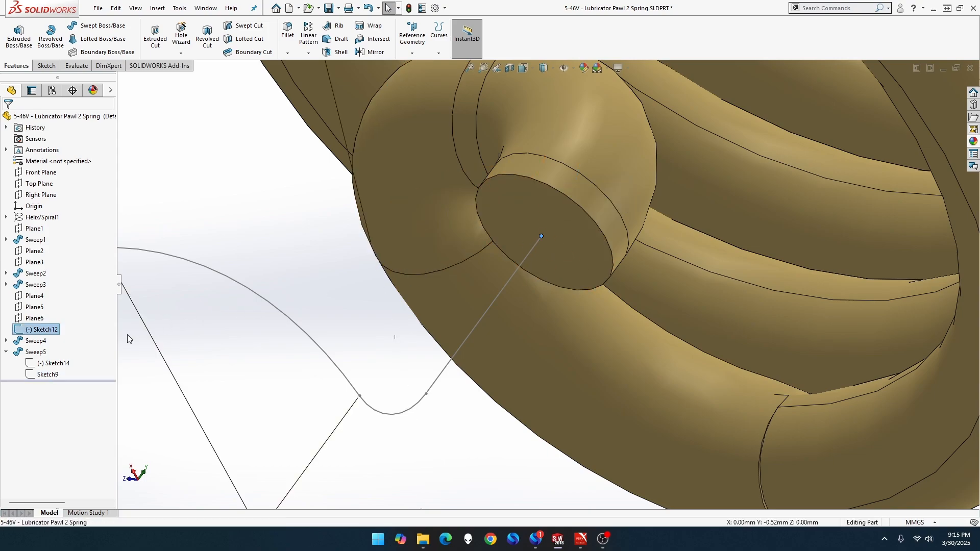
click(48, 375)
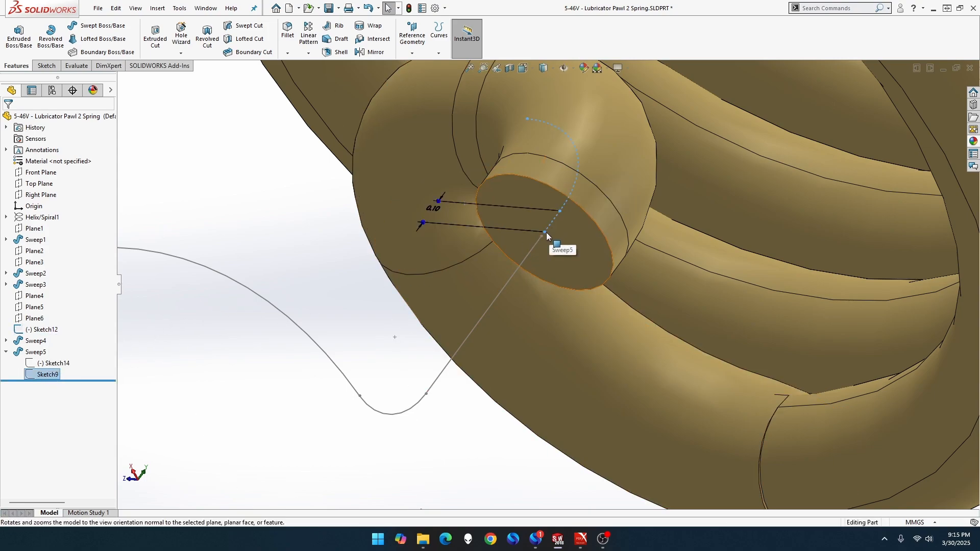
click(544, 235)
ctrl+click(540, 237)
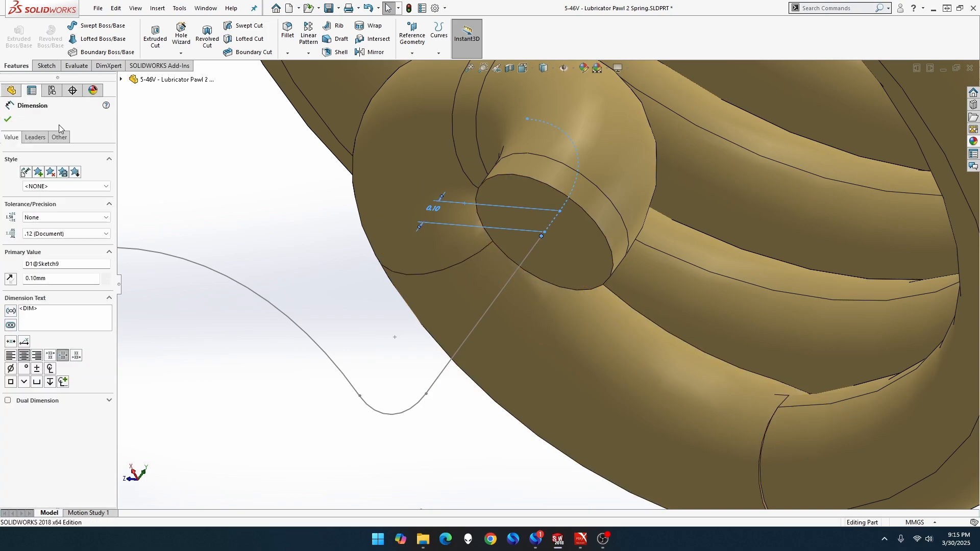
click(7, 119)
mouse_move(416, 216)
middle_down()
mouse_move(381, 287)
mouse_move(401, 243)
middle_up()
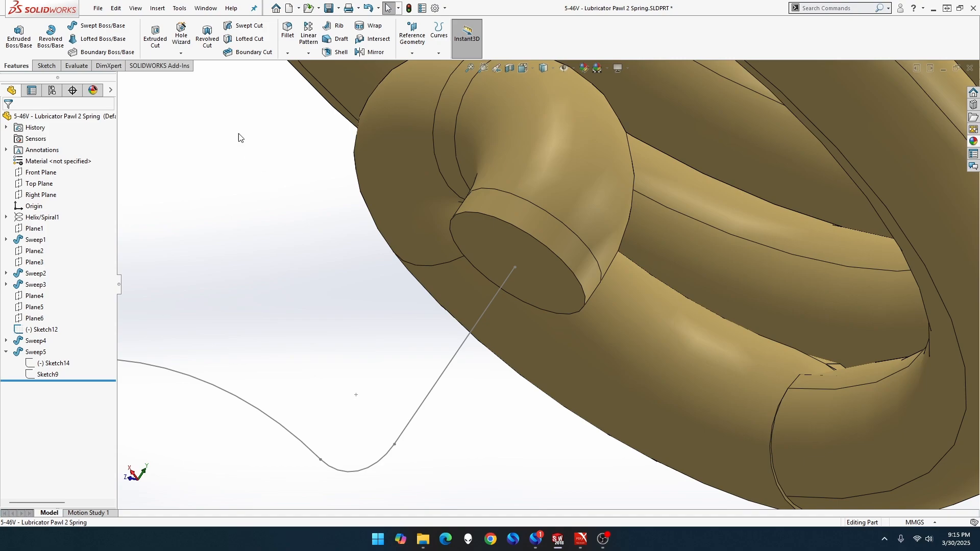
Create a reference plane through Sketch12's start point, parallel to the Top Plane.
click(410, 53)
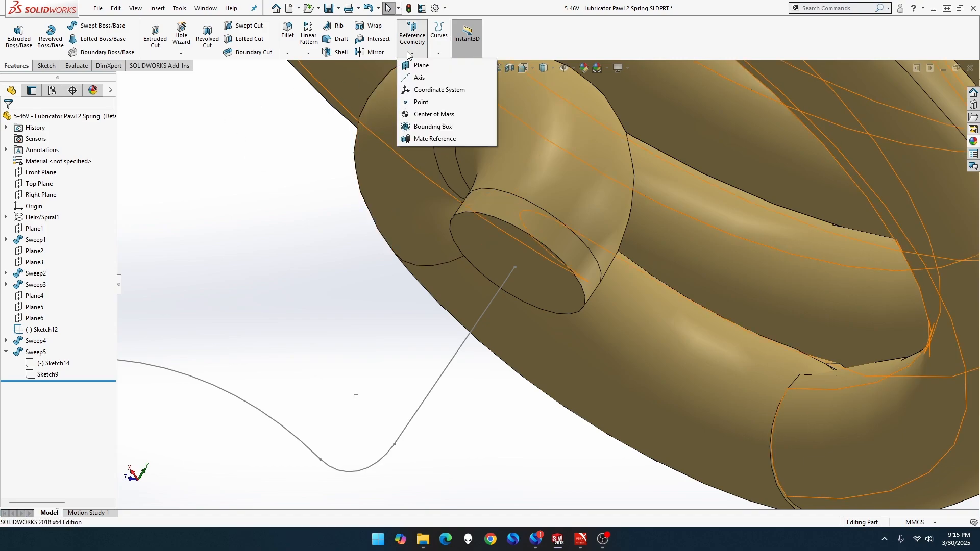
click(421, 65)
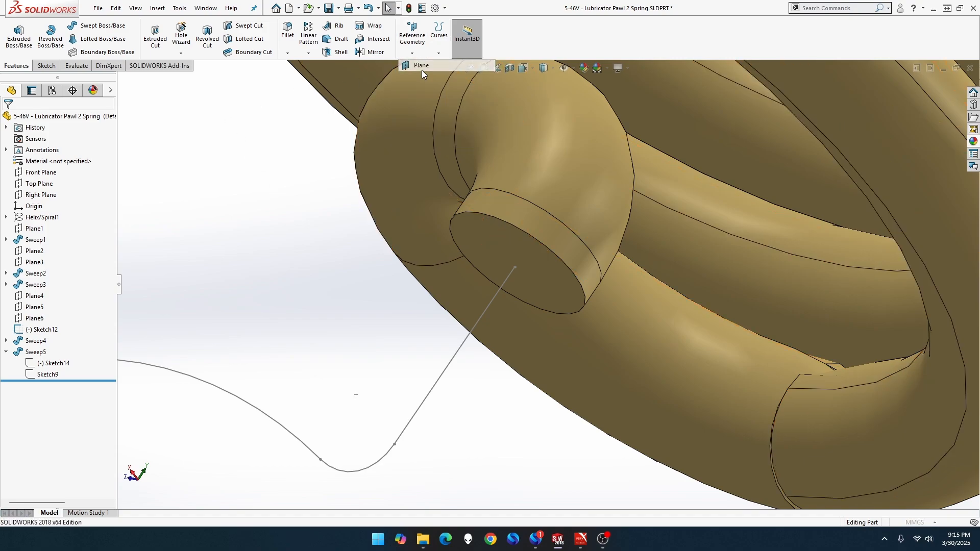
click(514, 267)
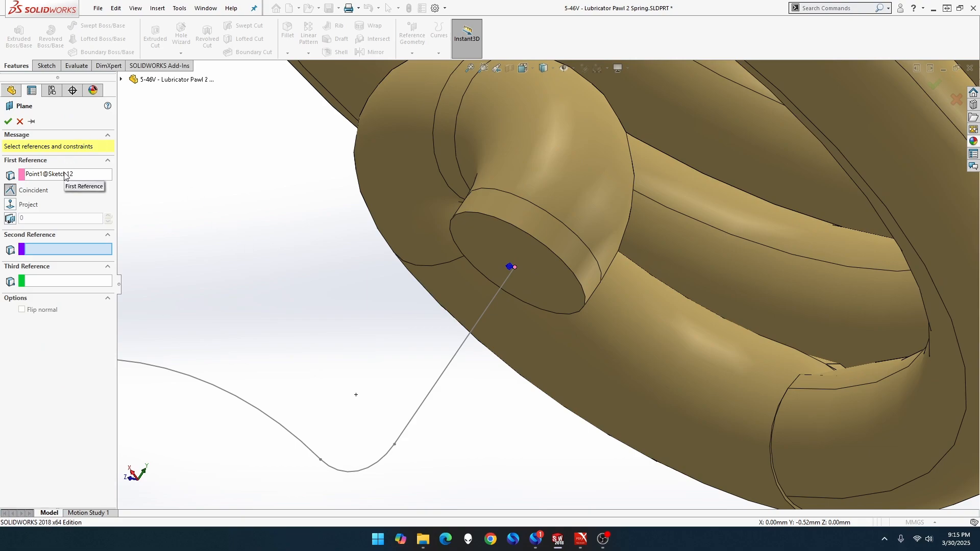
click(121, 80)
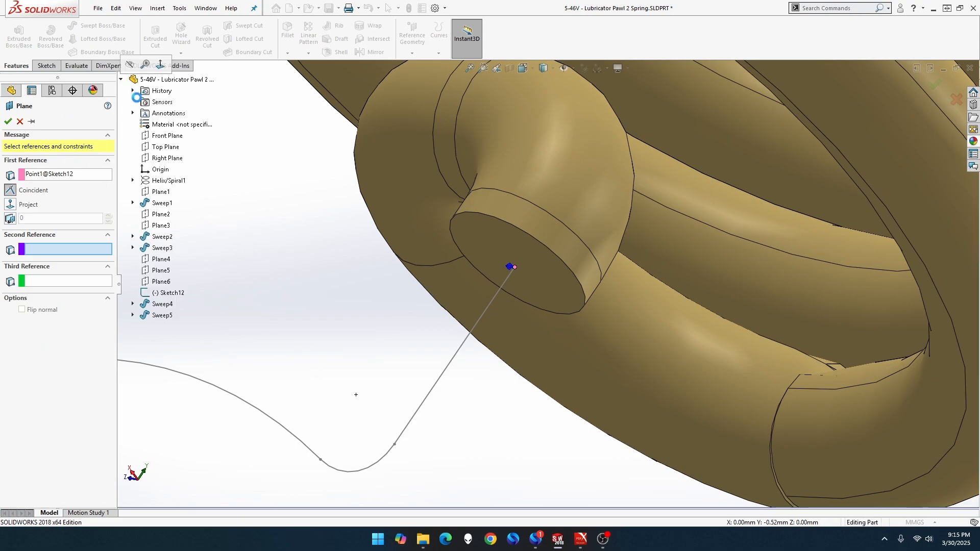
scroll(273, 192, up, 10)
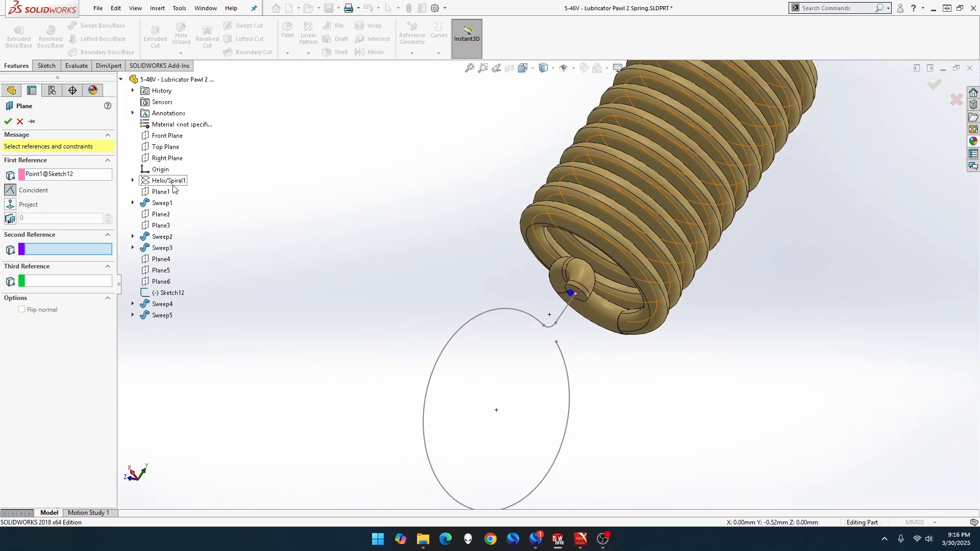
click(172, 149)
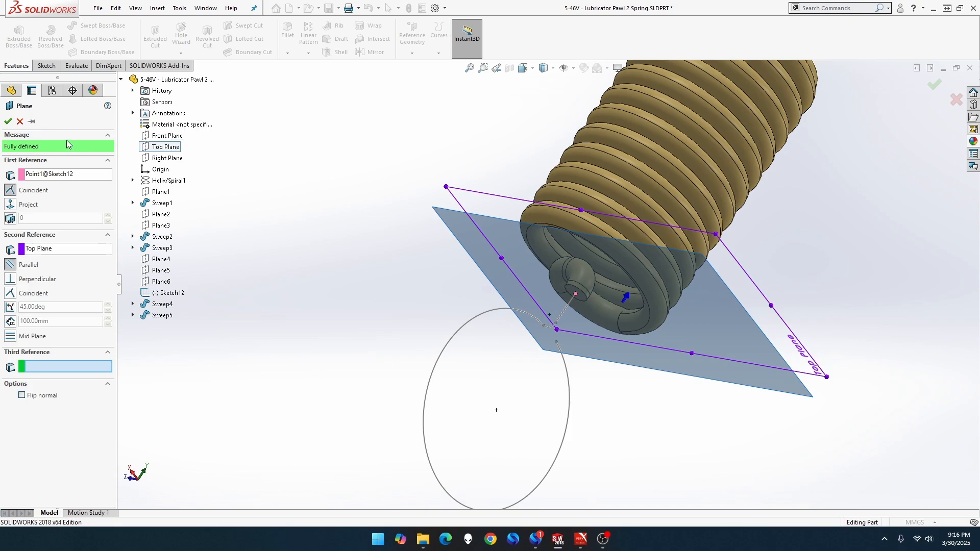
click(7, 121)
Sketch a circle of about 0.54 mm radius on the new plane, centred on Sketch12's start point.
scroll(556, 278, down, 5)
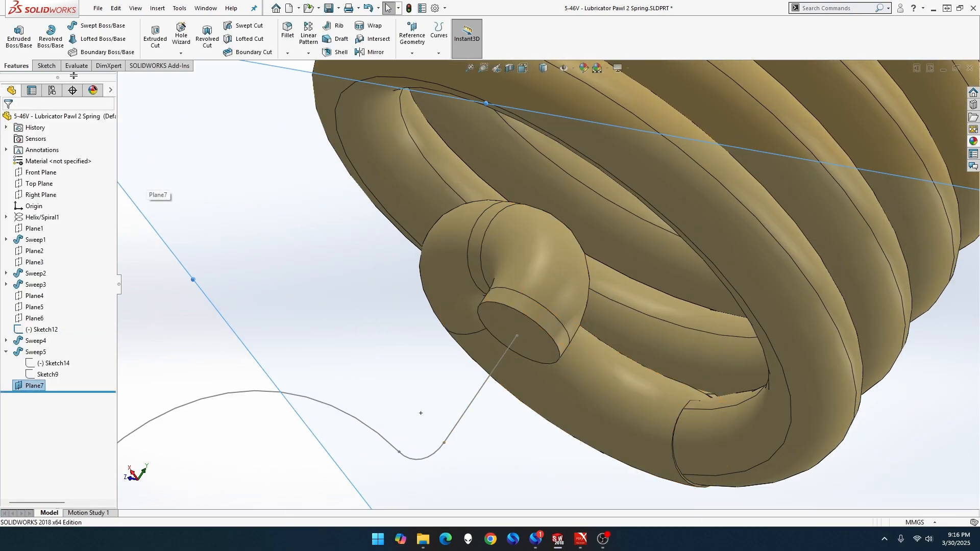
right_click(238, 207)
click(261, 191)
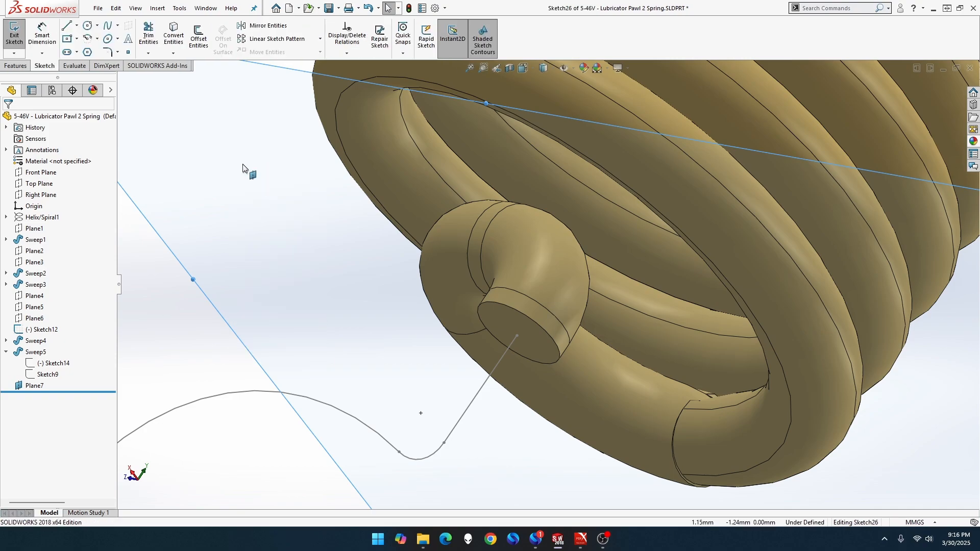
click(87, 25)
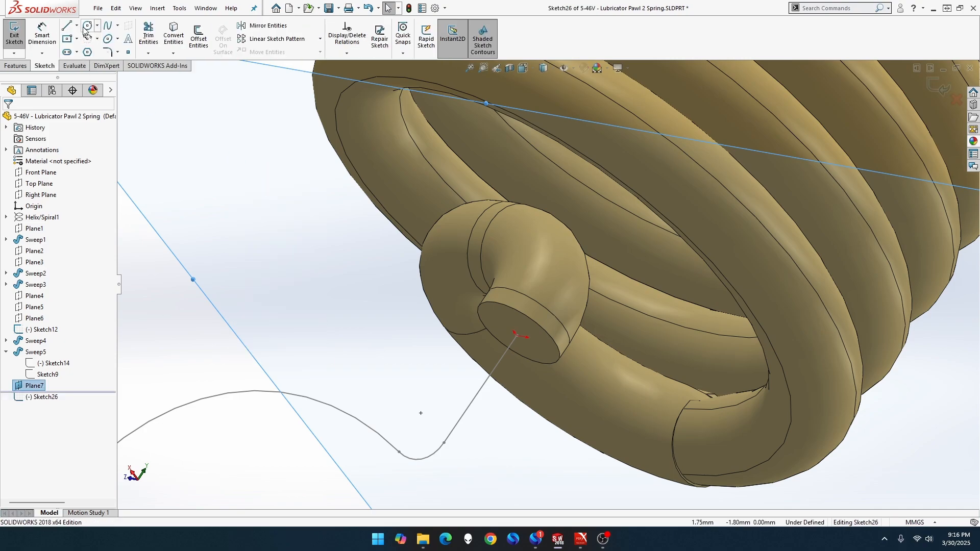
click(516, 334)
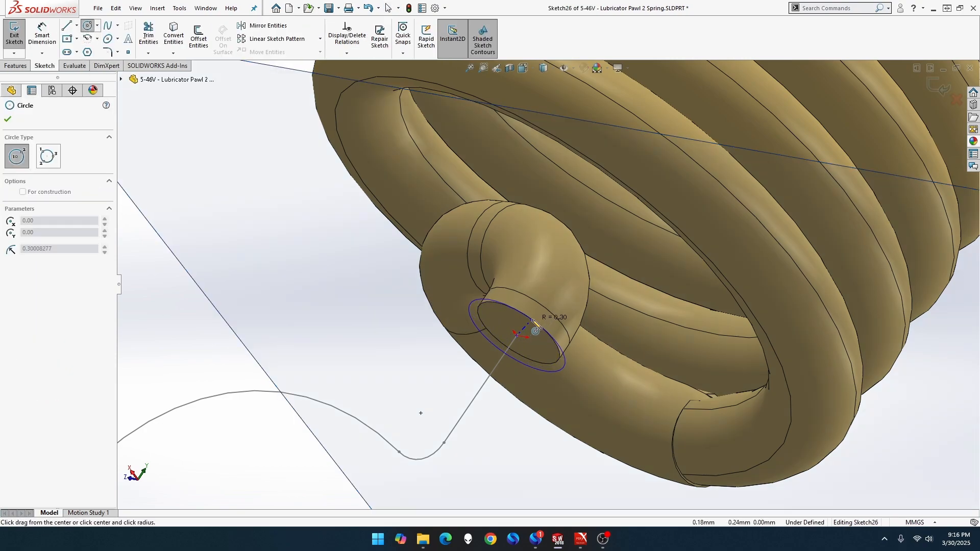
click(547, 315)
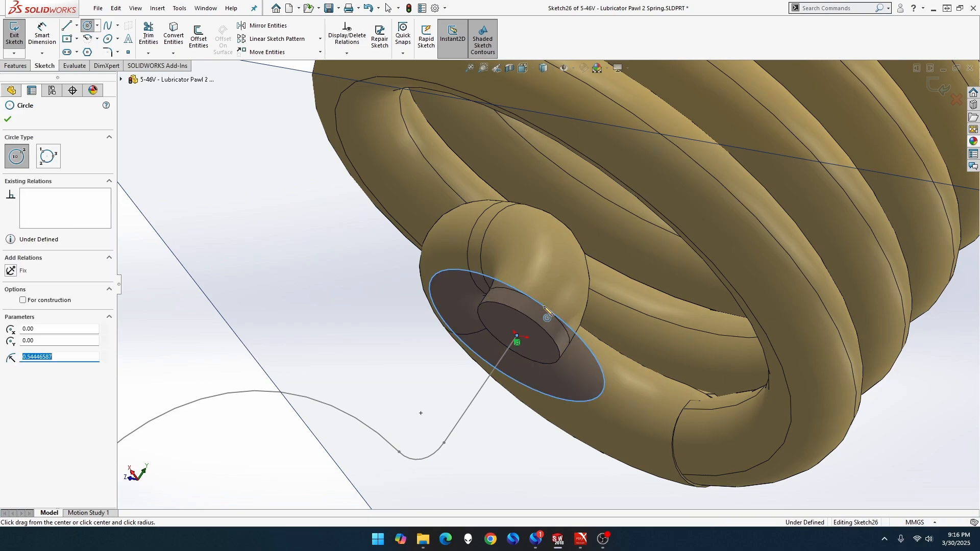
Dimension the circle's diameter to 0.50 mm and close the sketch.
click(42, 34)
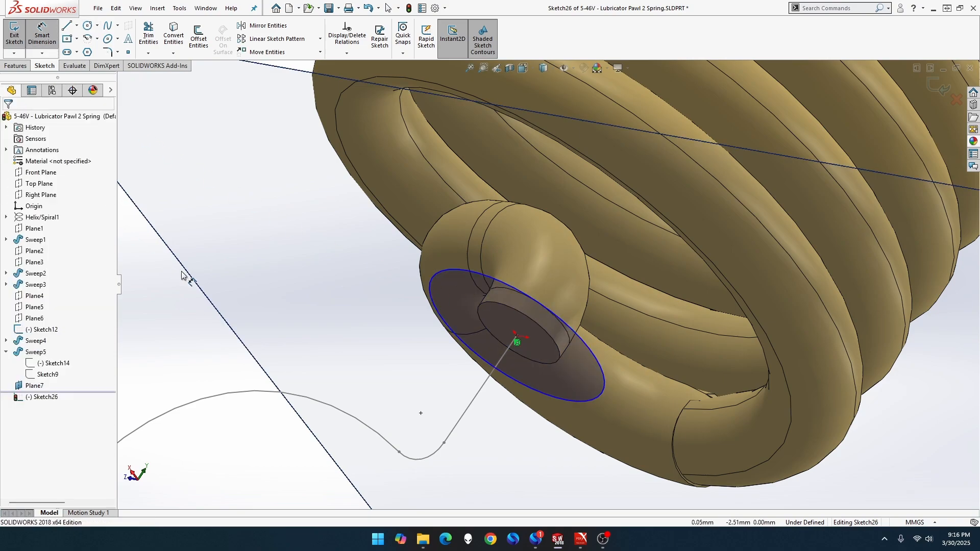
click(442, 320)
click(359, 306)
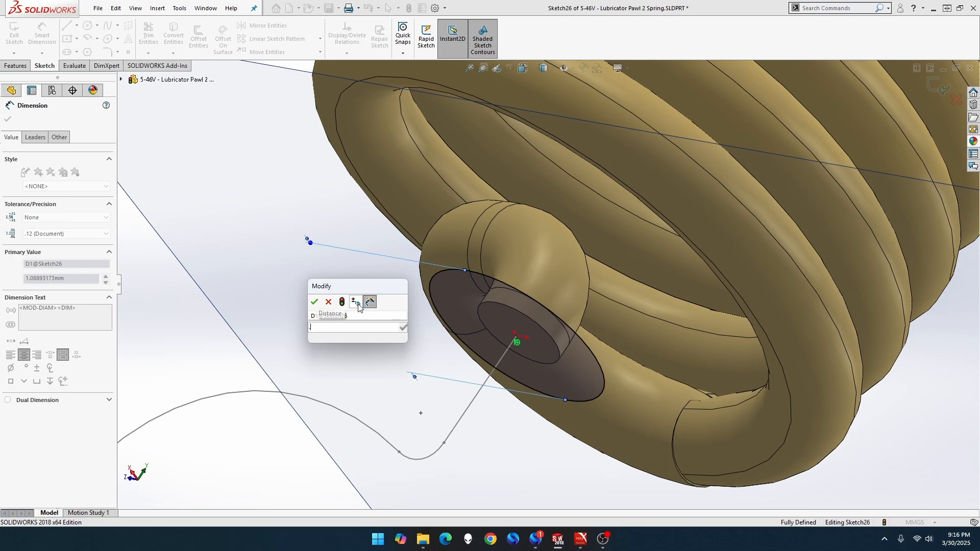
key(Return)
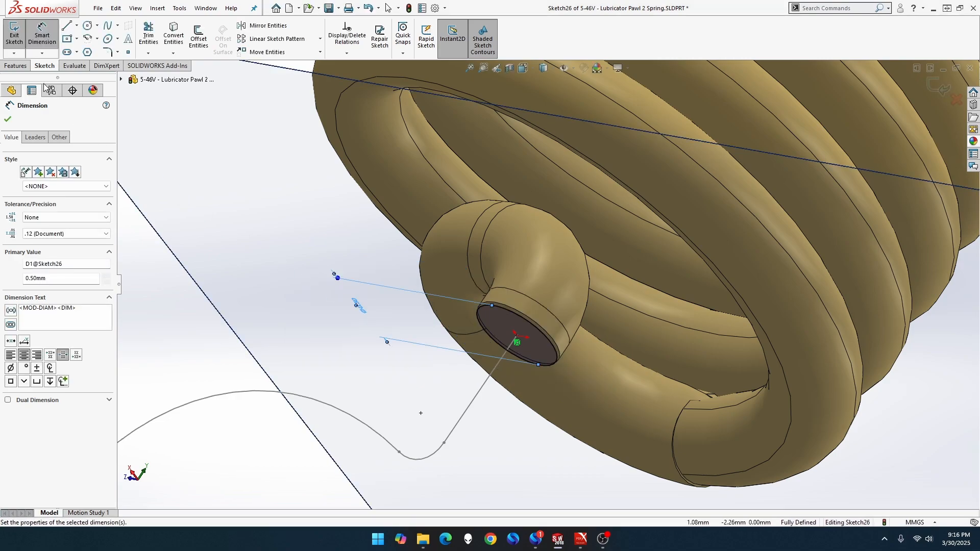
click(24, 44)
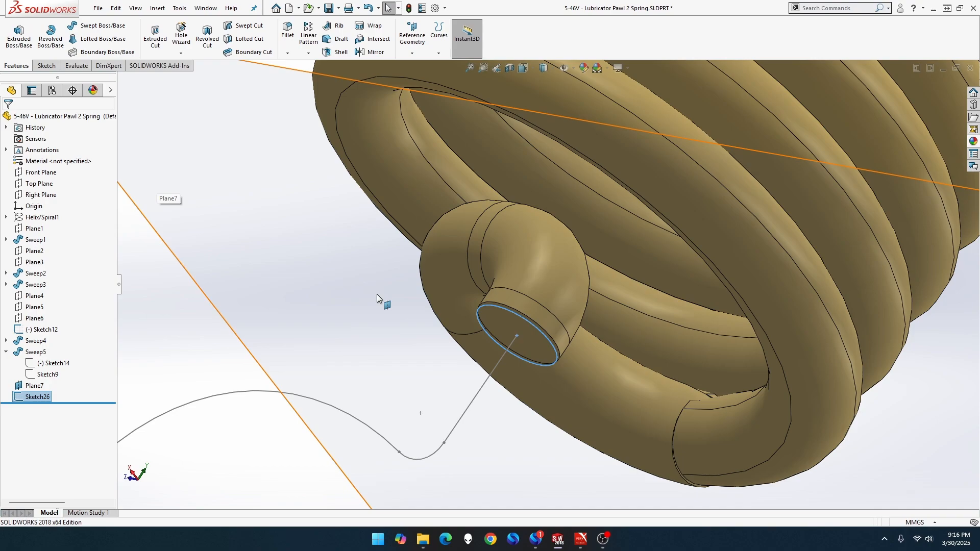
Sweep the circle Sketch26 along the Sketch12 hook path.
scroll(377, 294, up, 4)
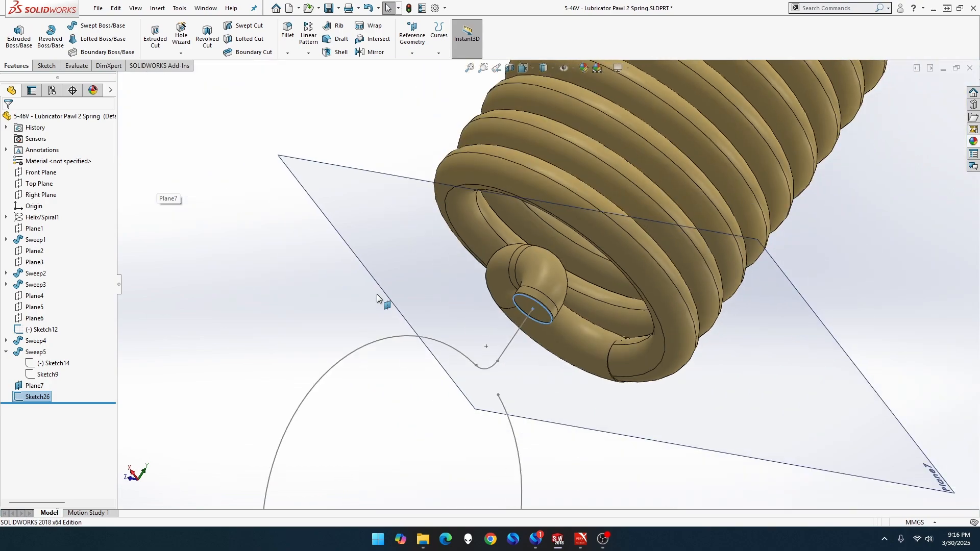
click(113, 27)
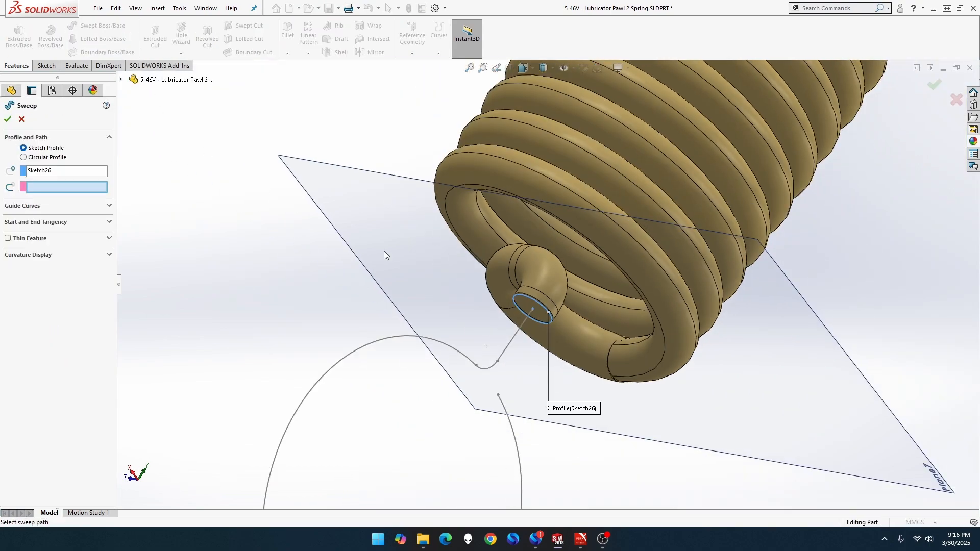
click(515, 335)
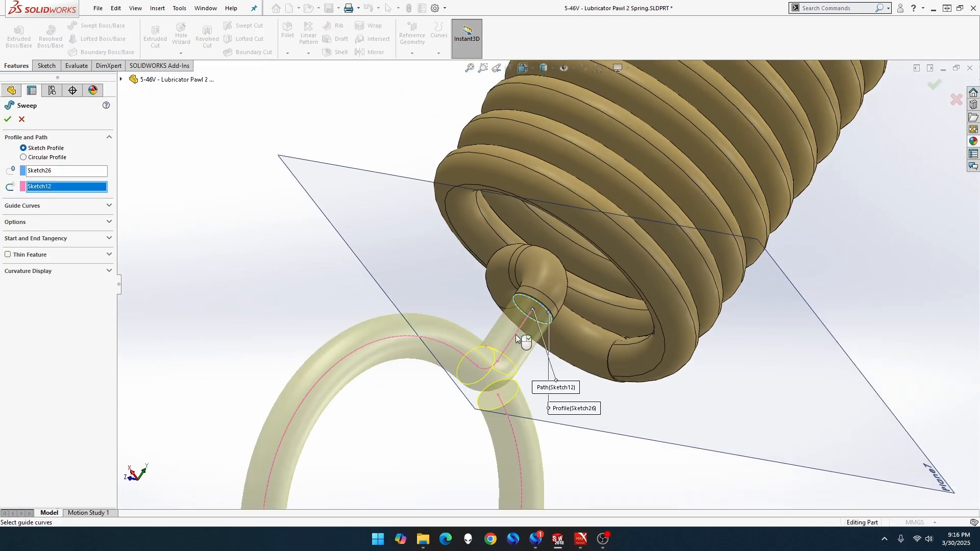
click(7, 119)
Inspect the joint between the swept hook and the wire's end face, including the sweep's start face and Plane7.
scroll(537, 329, down, 3)
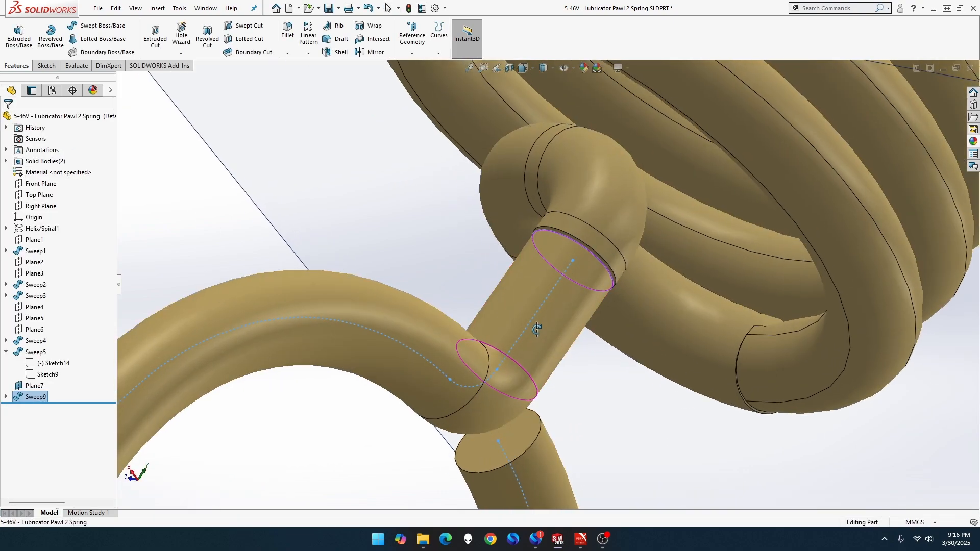
mouse_move(537, 328)
middle_down()
mouse_move(507, 346)
mouse_move(521, 346)
middle_up()
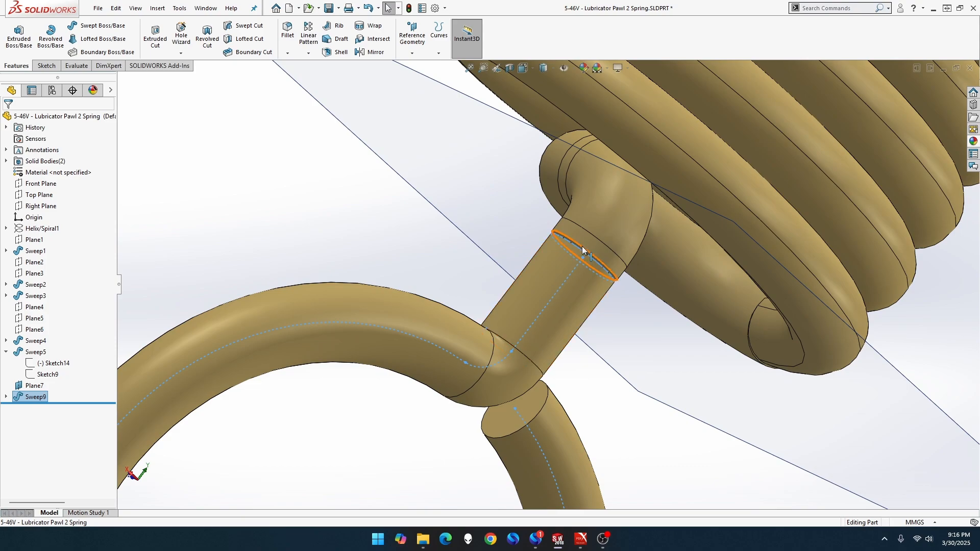
click(583, 261)
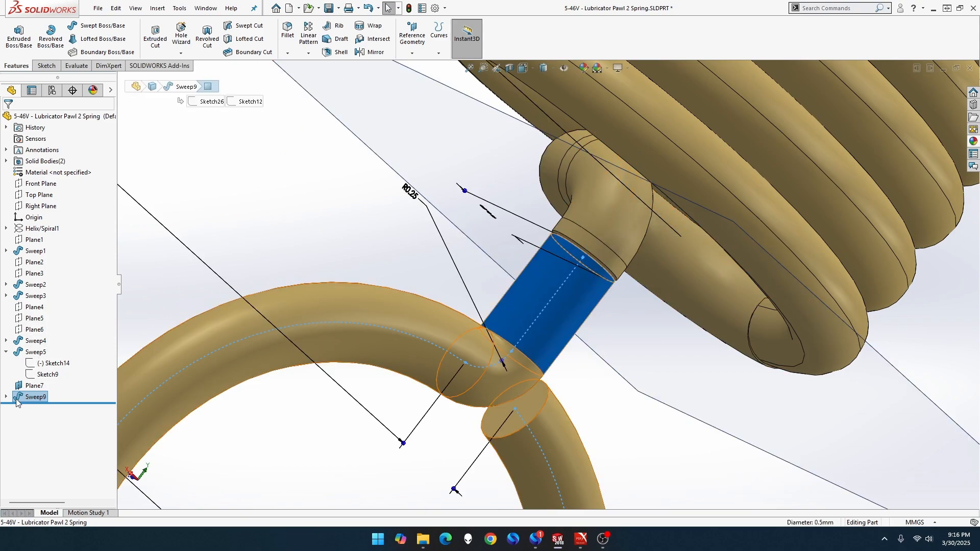
click(29, 388)
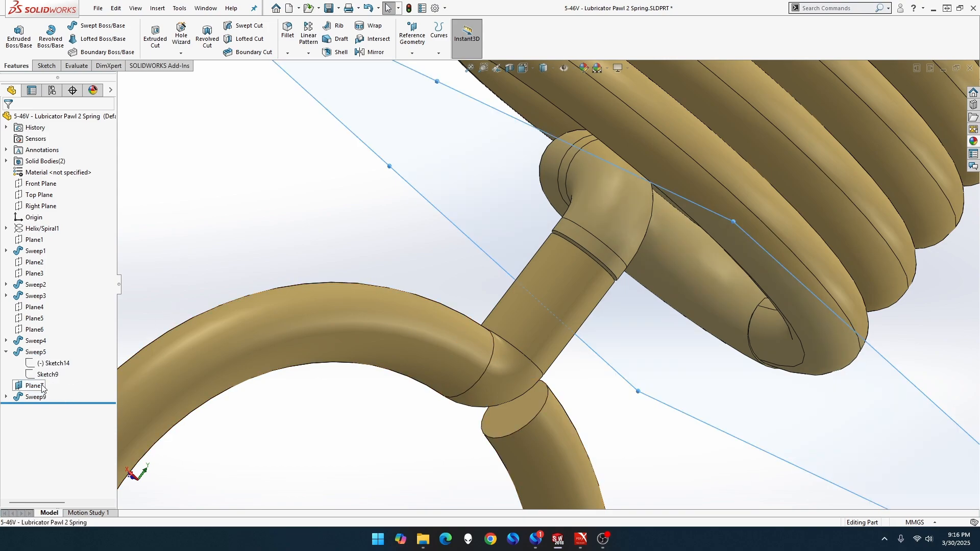
Redefine Plane7 by replacing its Top Plane reference with the wire's end face, keeping it coincident with Sketch12's start point.
click(42, 386)
click(51, 352)
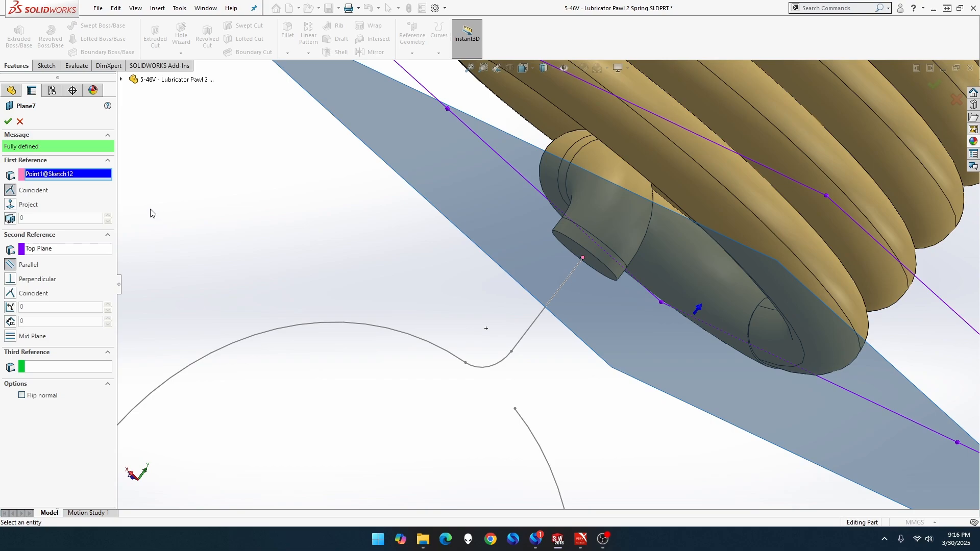
click(75, 249)
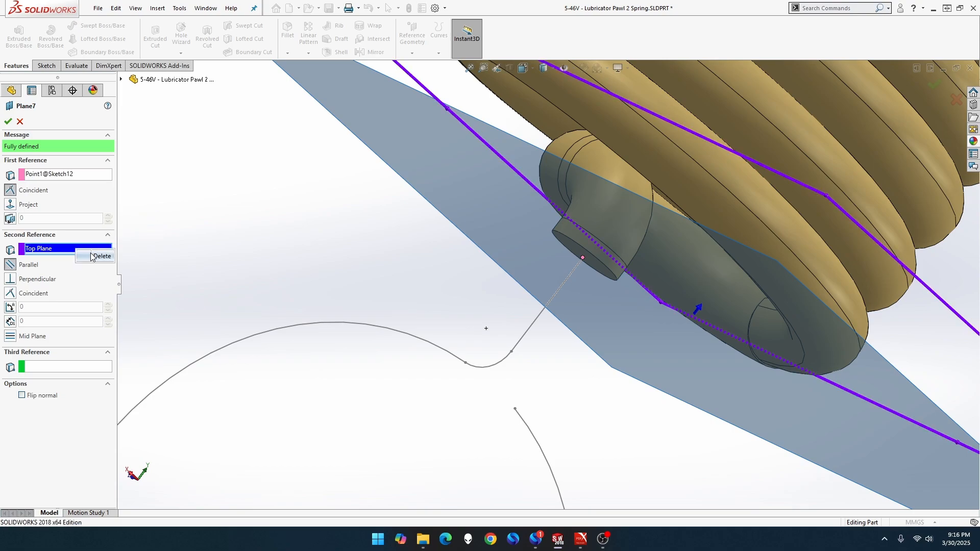
key(Delete)
click(562, 244)
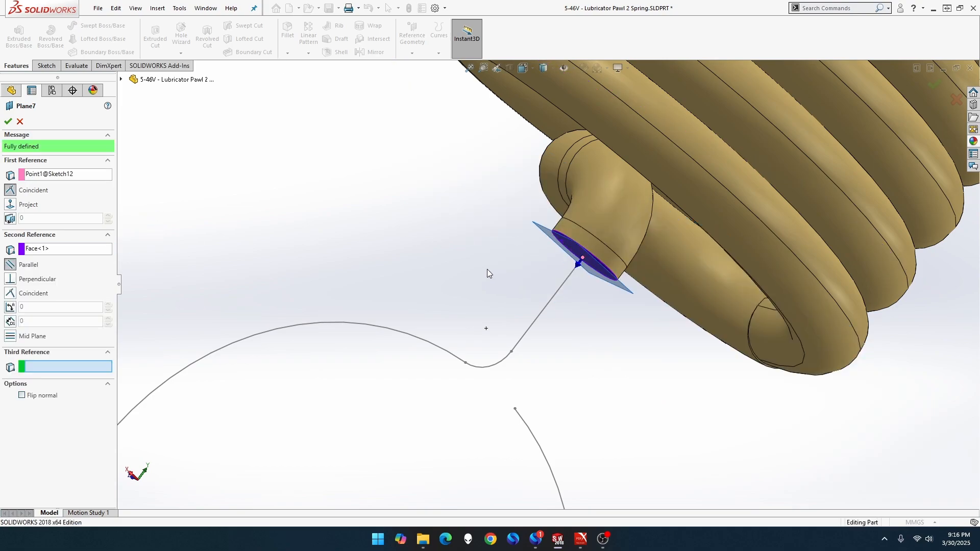
click(8, 121)
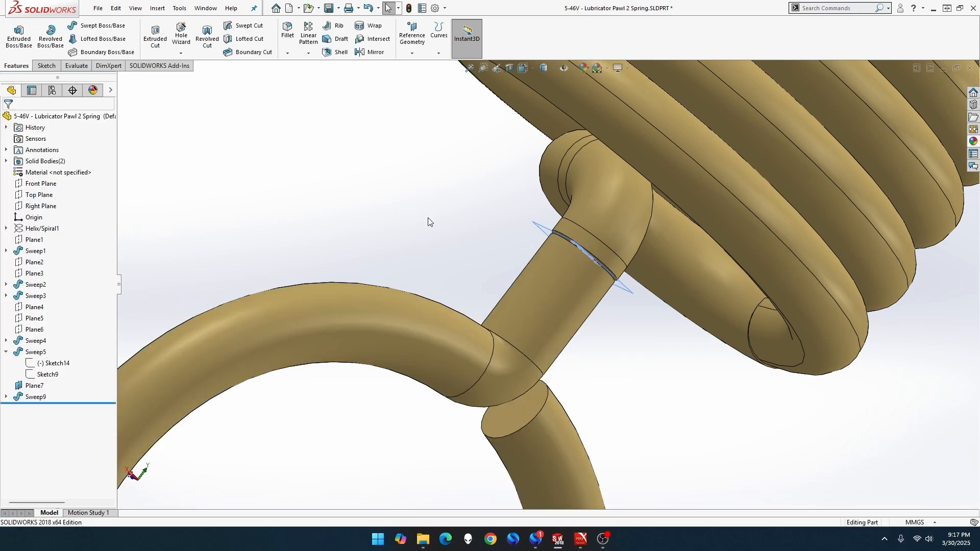
Examine the gap between the hook sweep and the wire's end, including the position of profile Sketch26.
scroll(541, 234, down, 3)
middle_drag(541, 235, 526, 238)
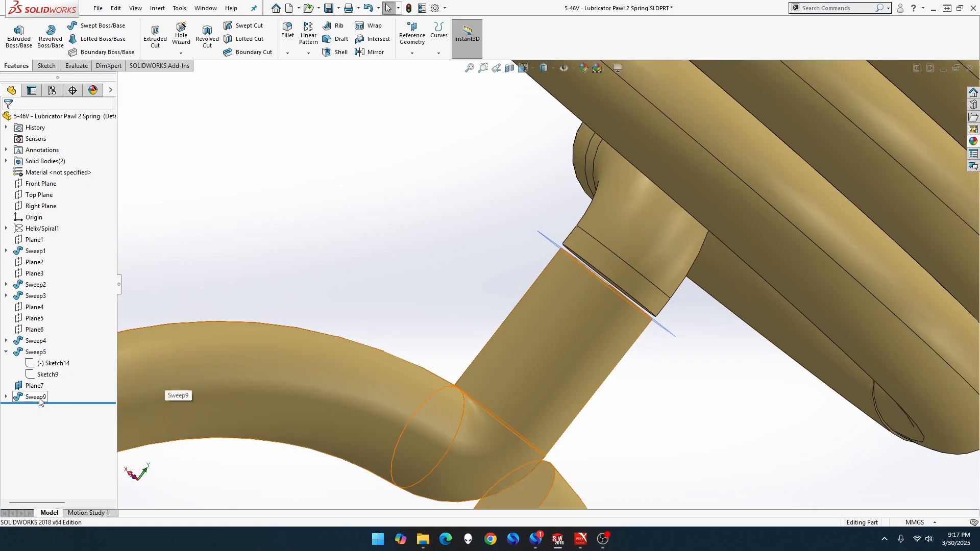
click(6, 396)
click(38, 407)
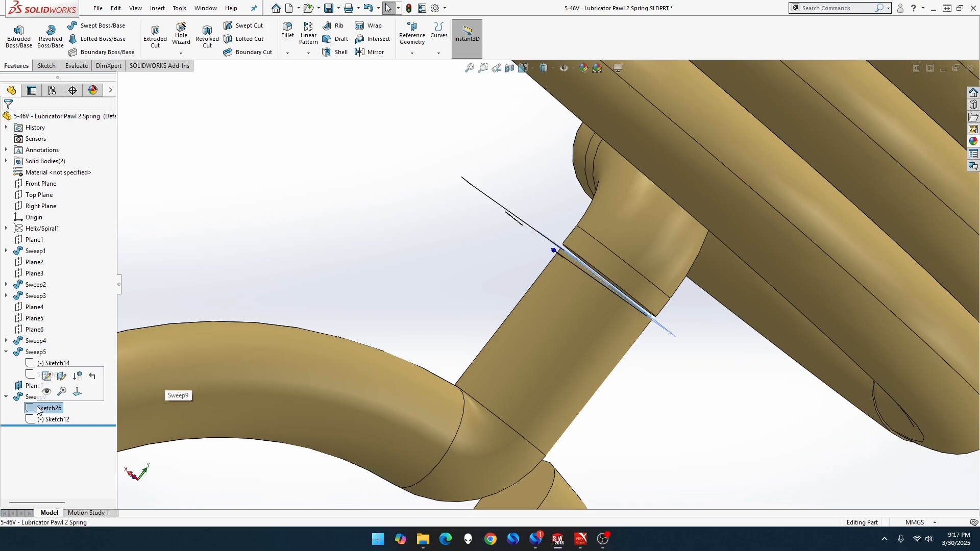
middle_drag(300, 292, 330, 266)
right_click(46, 407)
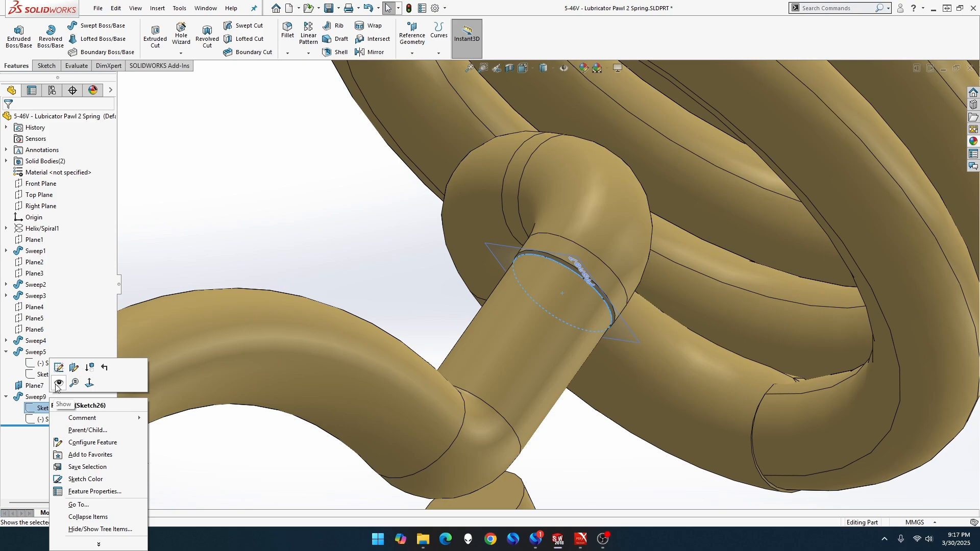
click(195, 265)
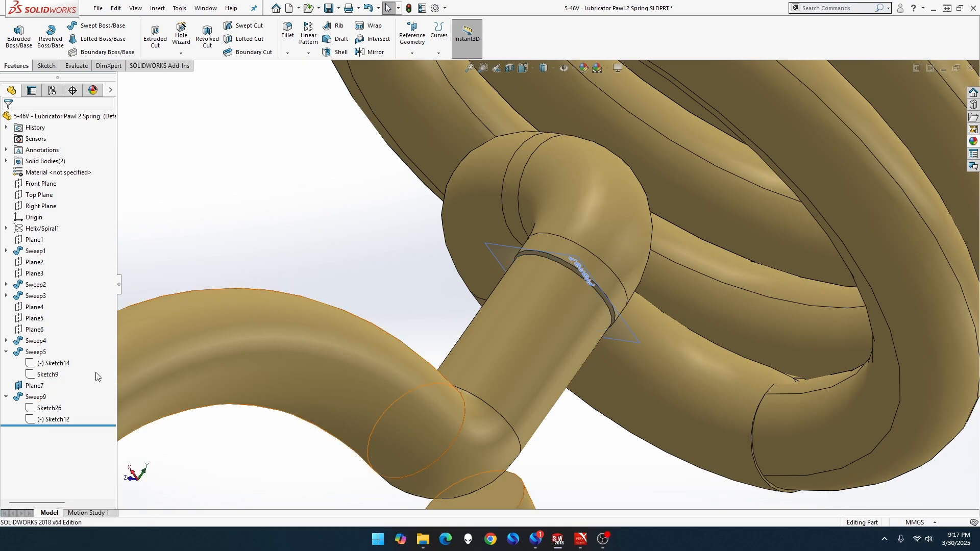
Edit Sketch12 and try extending the free end of its straight line to about Y 0.11 mm.
click(50, 419)
click(59, 405)
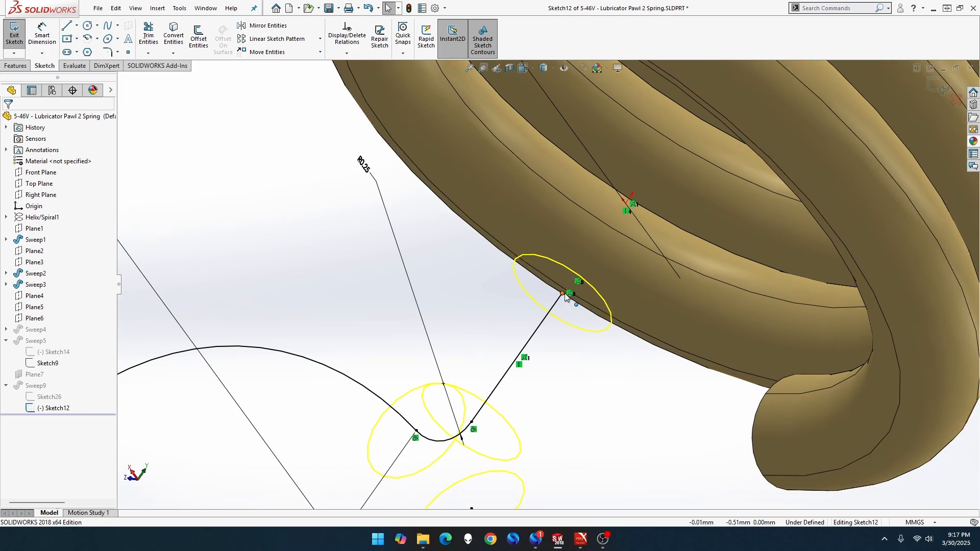
drag(565, 294, 572, 288)
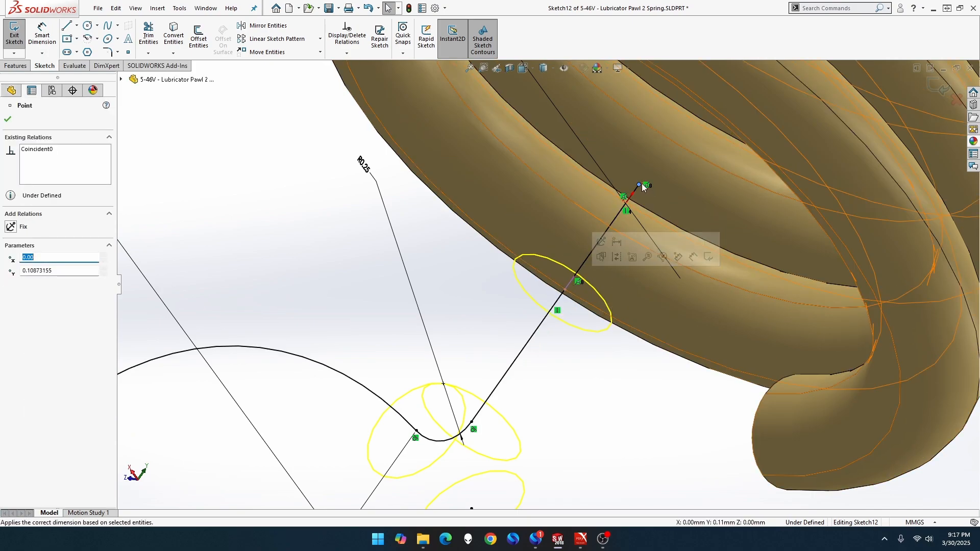
drag(639, 185, 381, 550)
key(ctrl+z)
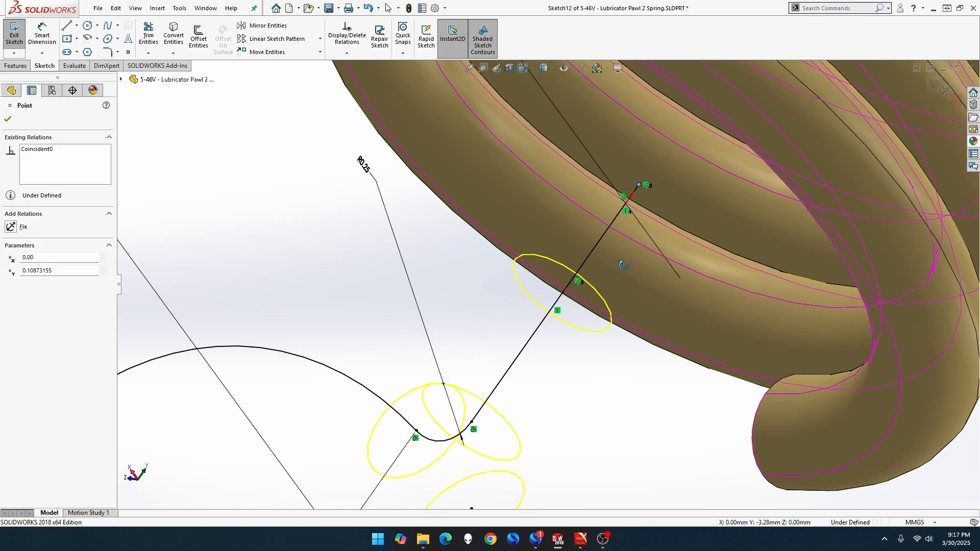
Try pulling the straight line's free end back in Sketch12, and exit the sketch to rebuild the sweep.
middle_drag(623, 262, 584, 235)
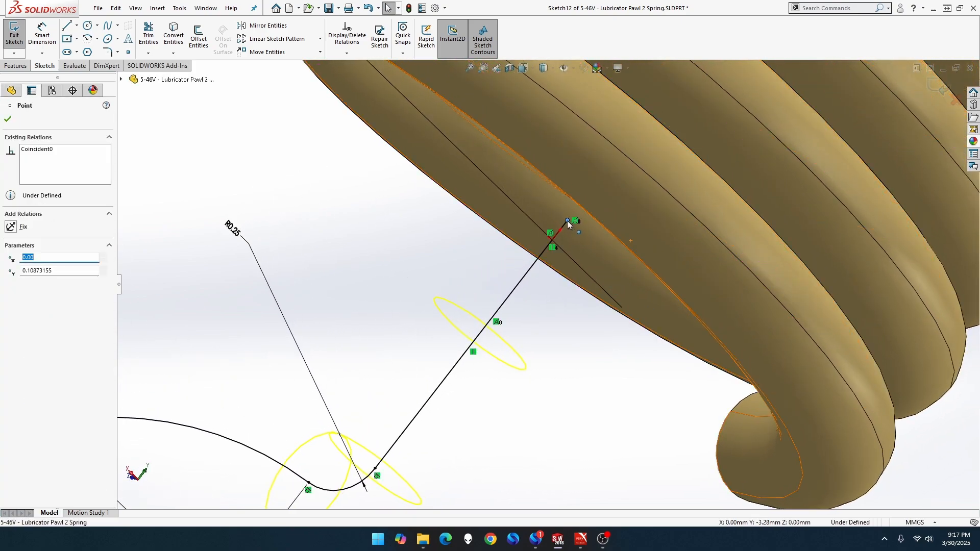
drag(565, 224, 565, 236)
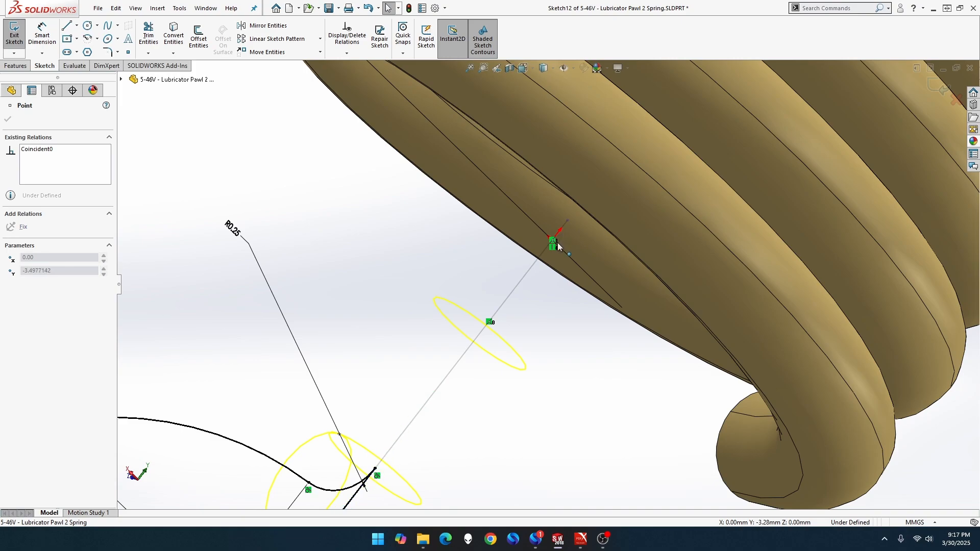
click(535, 315)
click(534, 316)
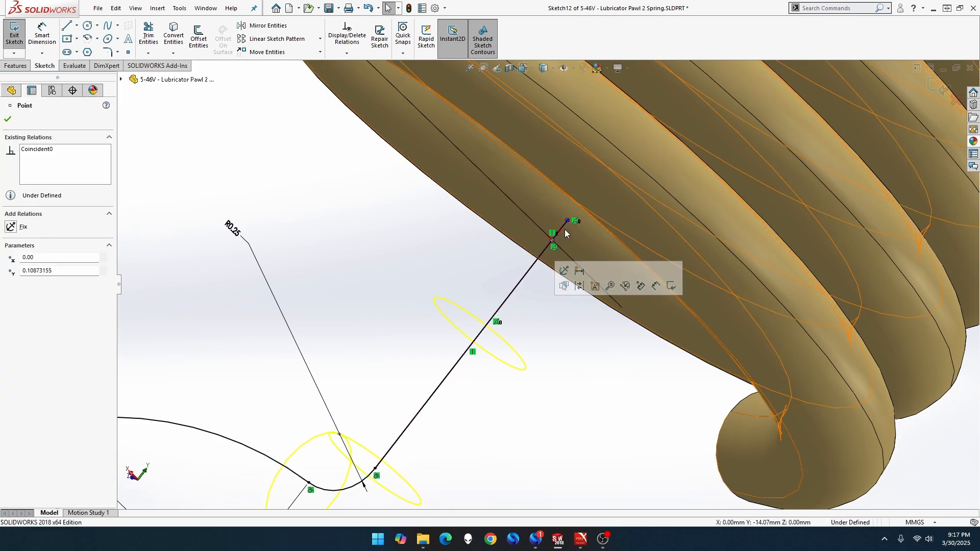
middle_drag(617, 324, 586, 337)
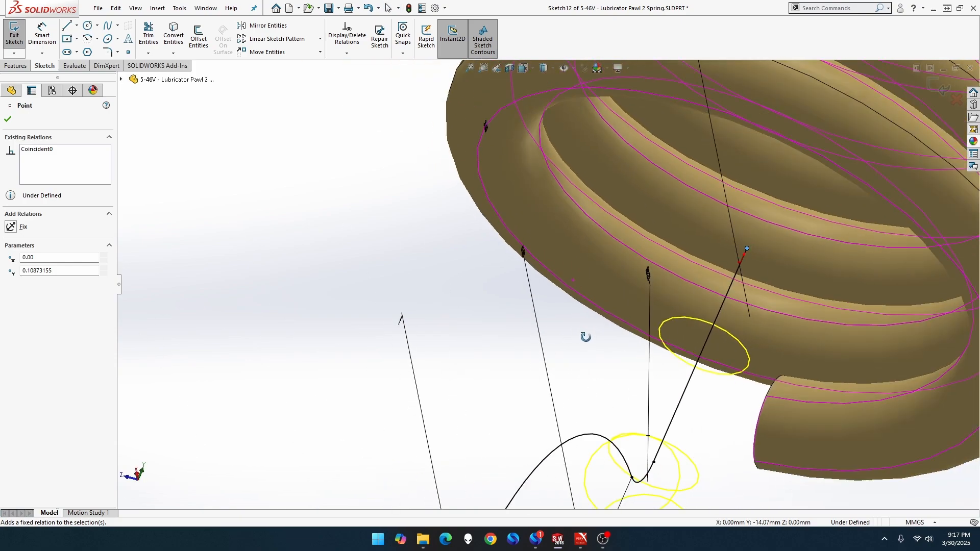
key(Escape)
click(747, 250)
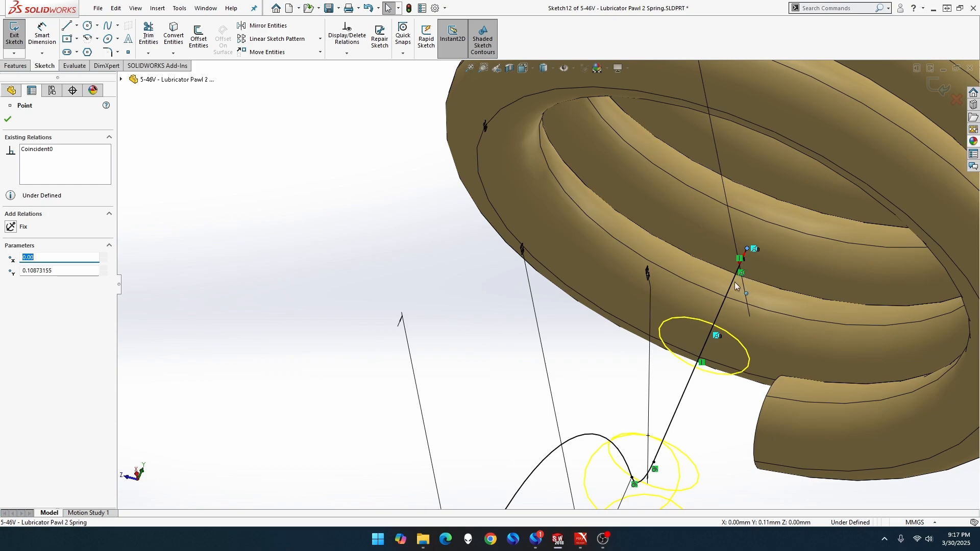
middle_drag(724, 308, 670, 312)
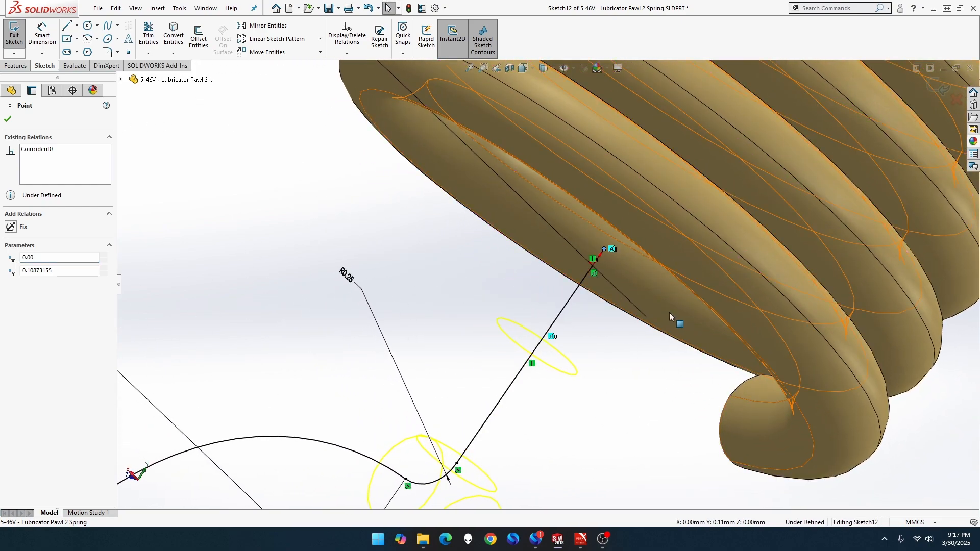
click(14, 35)
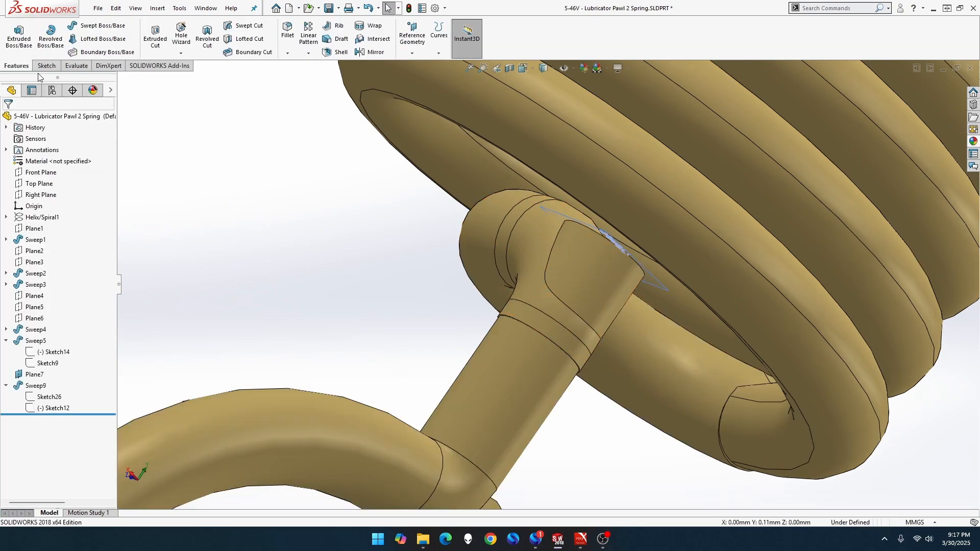
Reopen Sketch12, try to shorten the overlong straight line from its free end, and rebuild the part.
click(47, 397)
click(51, 408)
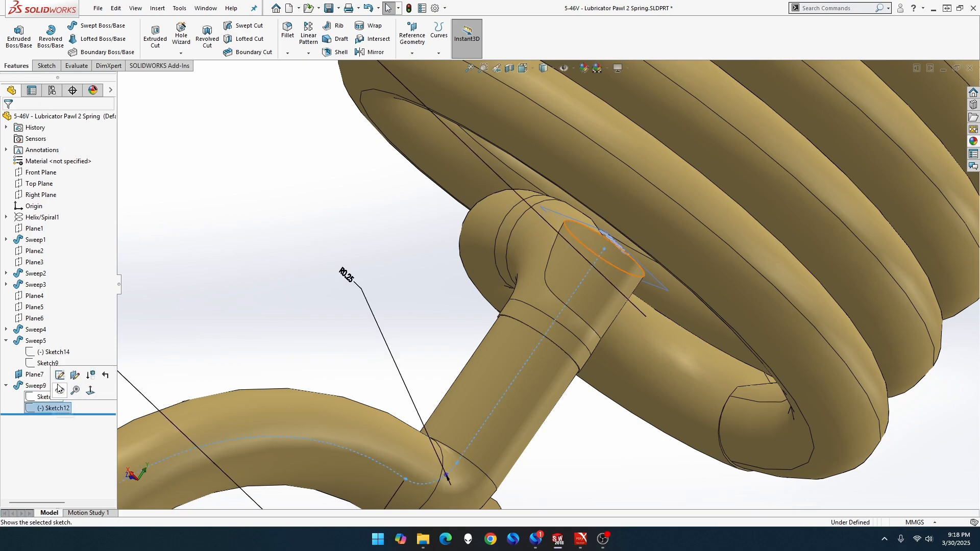
click(55, 375)
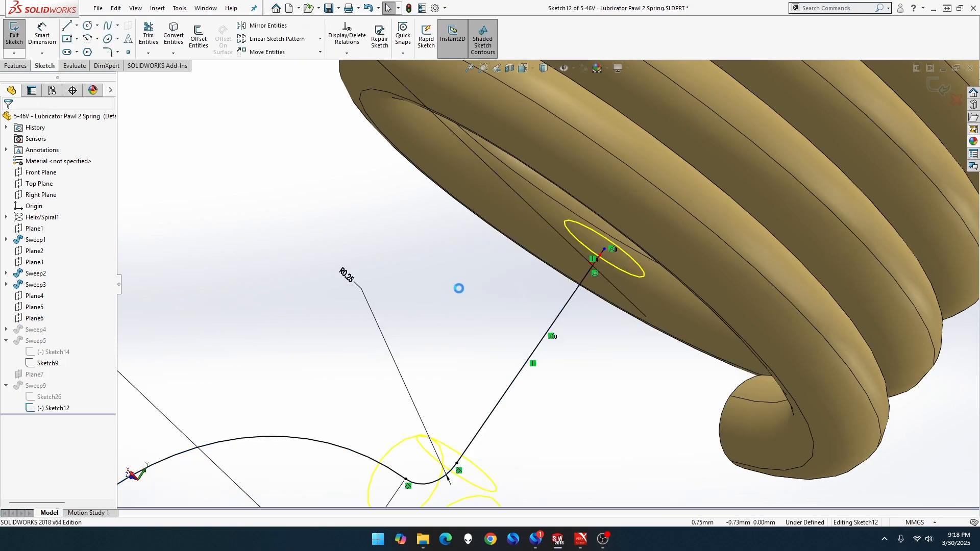
click(603, 251)
drag(600, 254, 595, 268)
scroll(549, 360, up, 4)
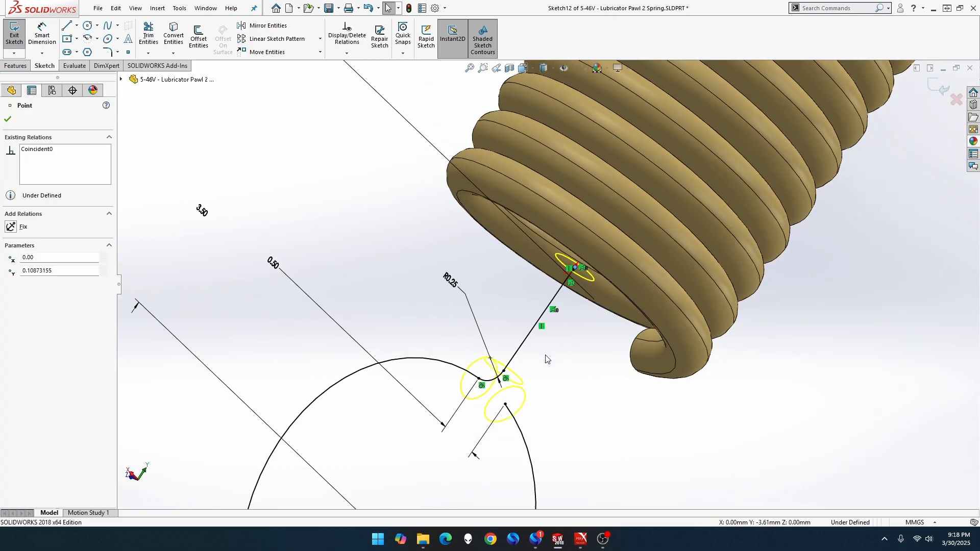
scroll(561, 353, down, 2)
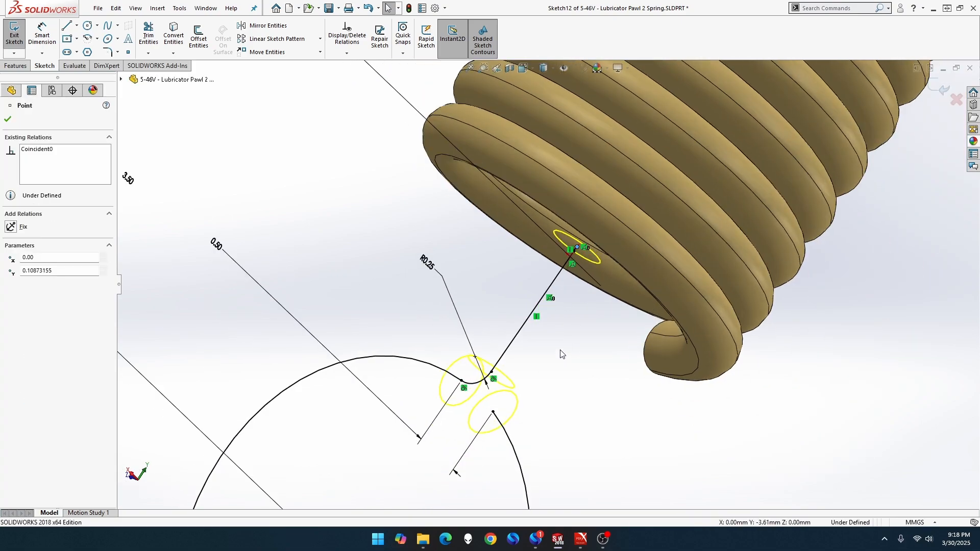
click(577, 248)
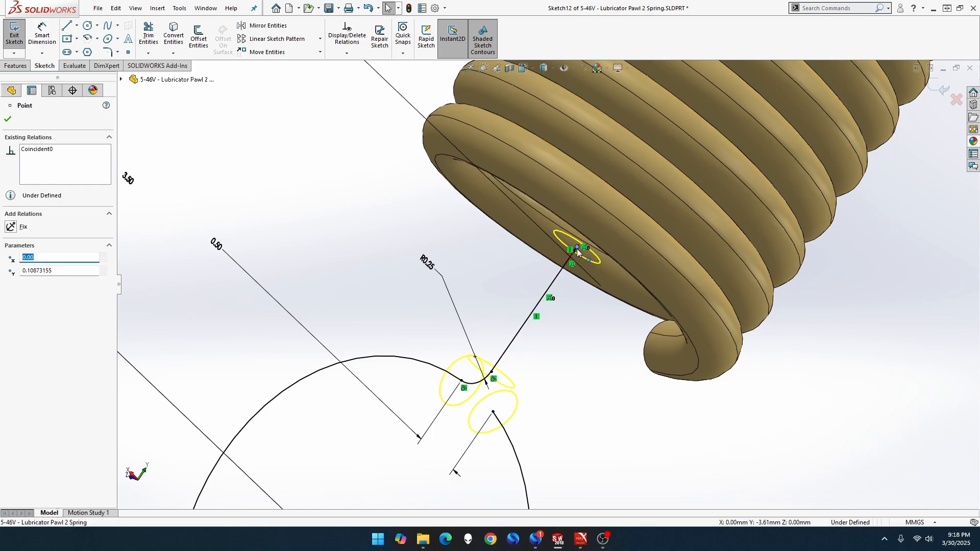
key(ctrl+b)
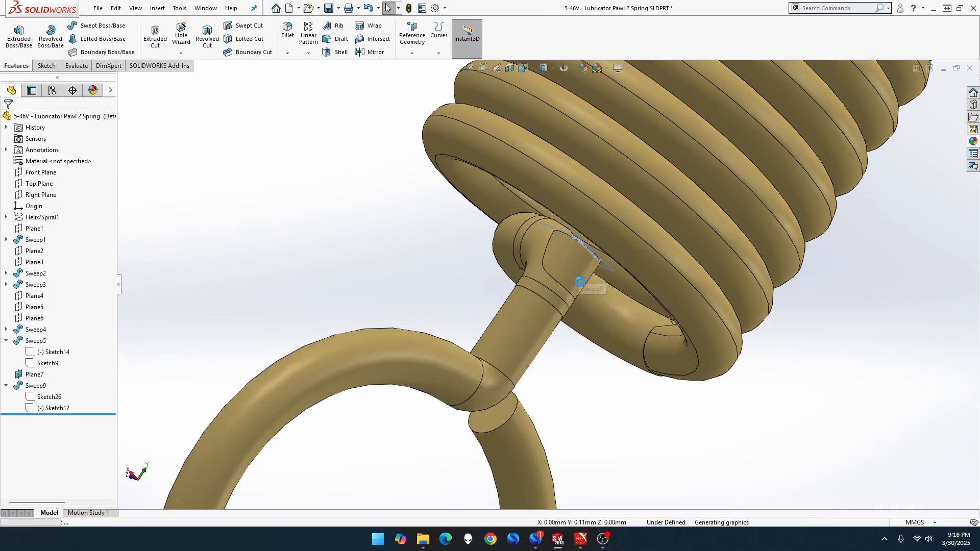
Undo the extension of Sketch12's straight line and rebuild the hook sweep.
key(ctrl+z)
key(Escape)
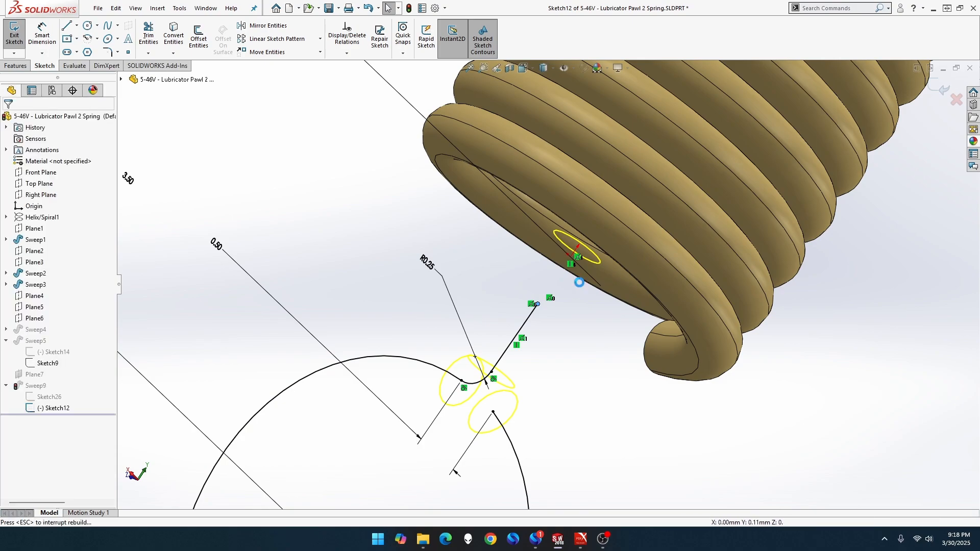
key(ctrl+b)
scroll(567, 296, down, 3)
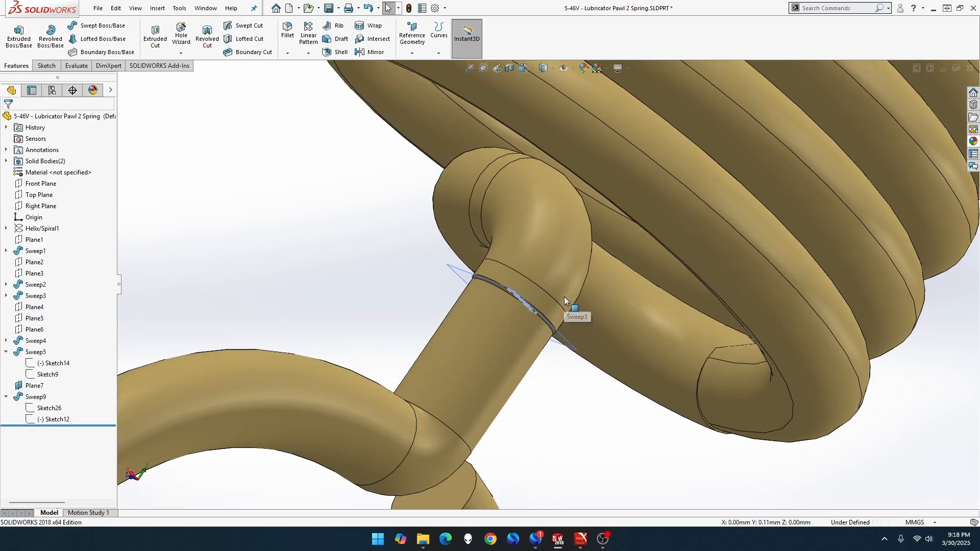
Extend Sketch12's straight line slightly so its free end lies at about Y -0.36 mm, and close the sketch.
click(56, 420)
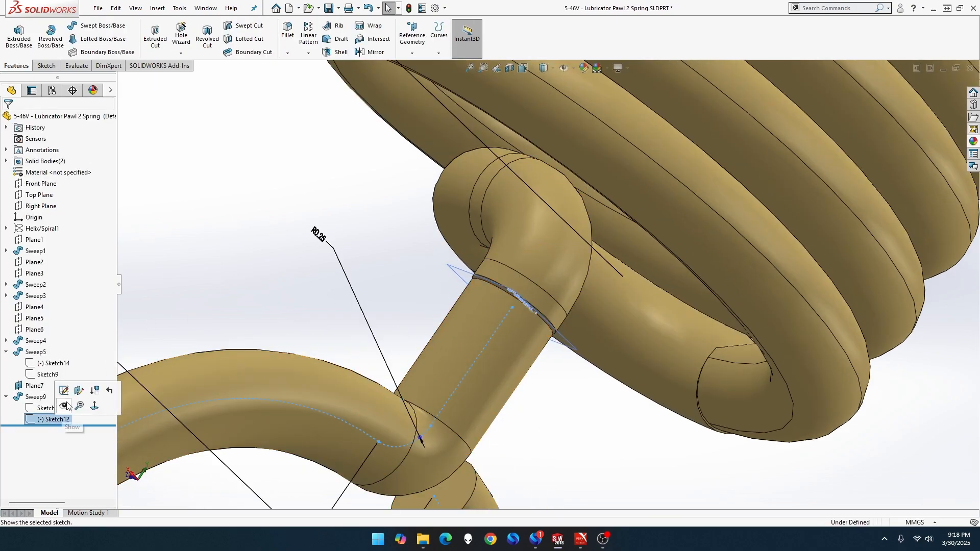
click(65, 394)
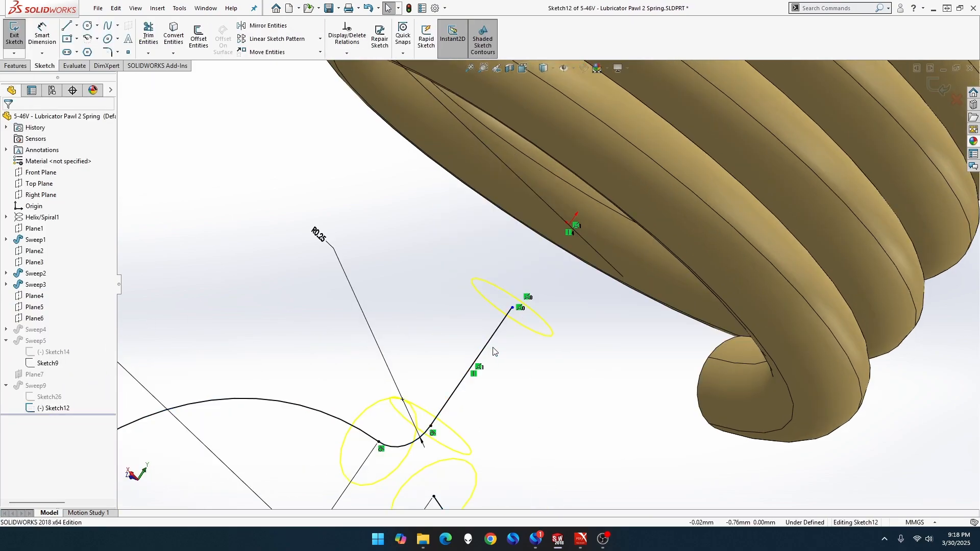
click(512, 308)
drag(520, 306, 536, 282)
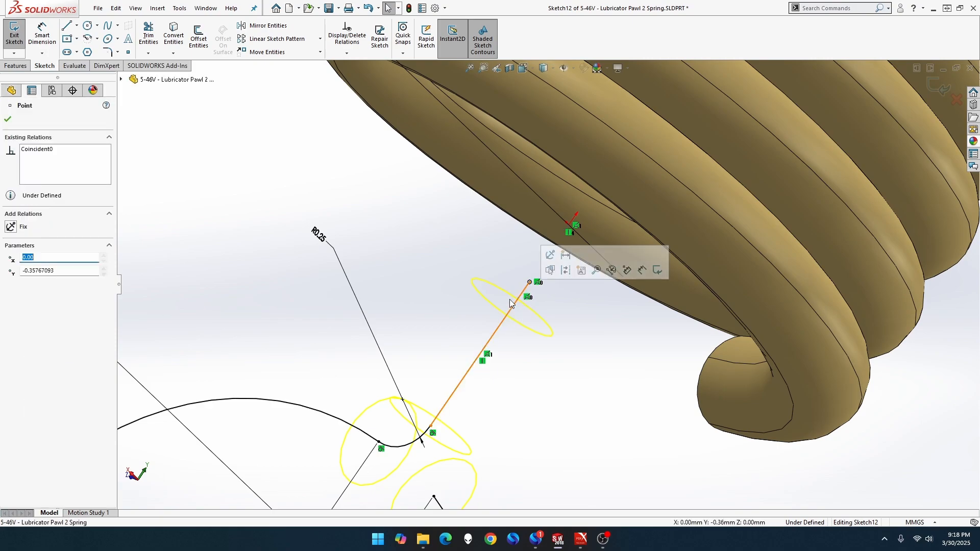
click(8, 119)
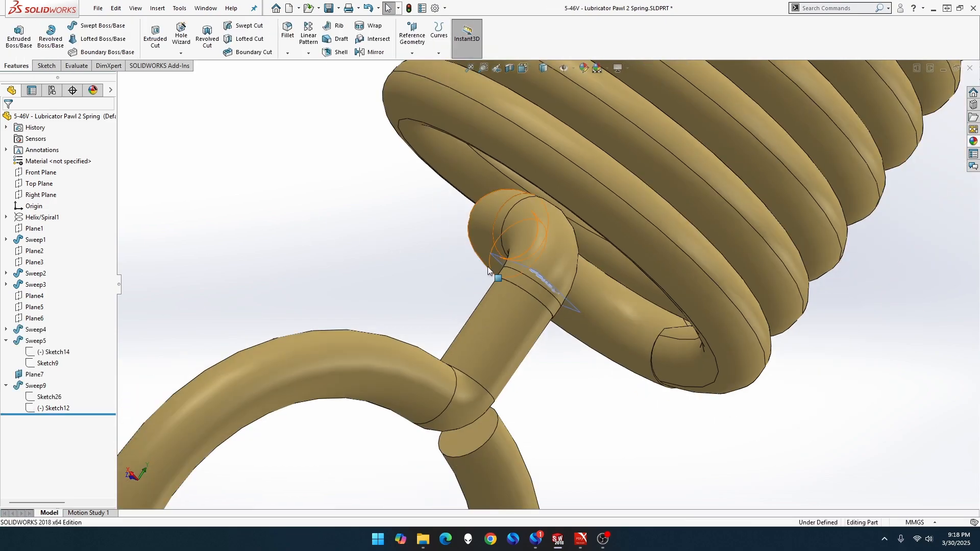
Hide Plane7 and fit the whole spring in view.
right_click(512, 263)
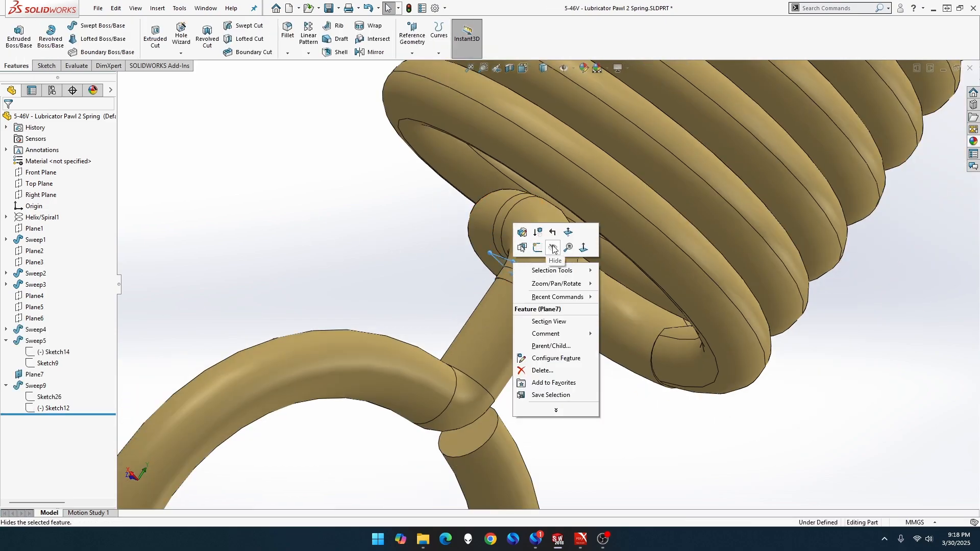
click(542, 247)
middle_drag(424, 282, 457, 226)
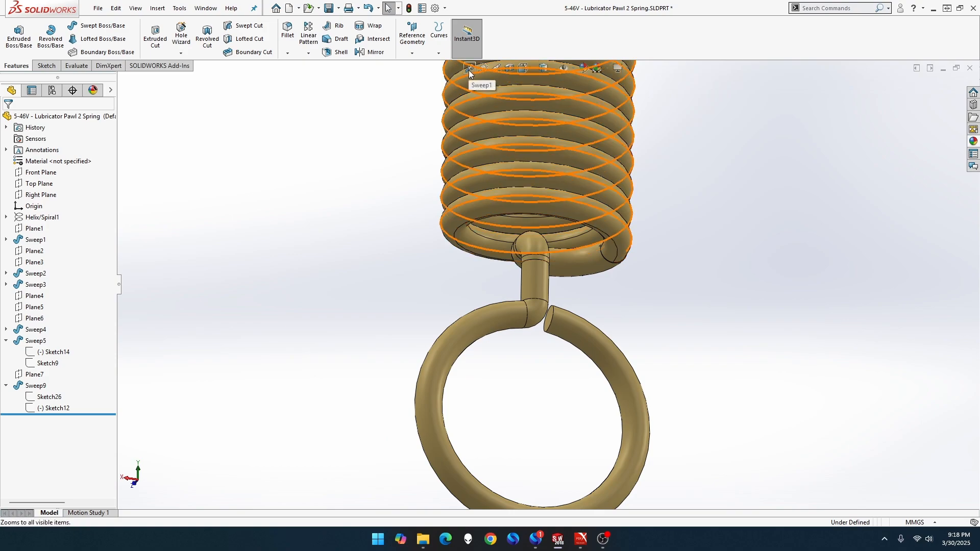
key(f)
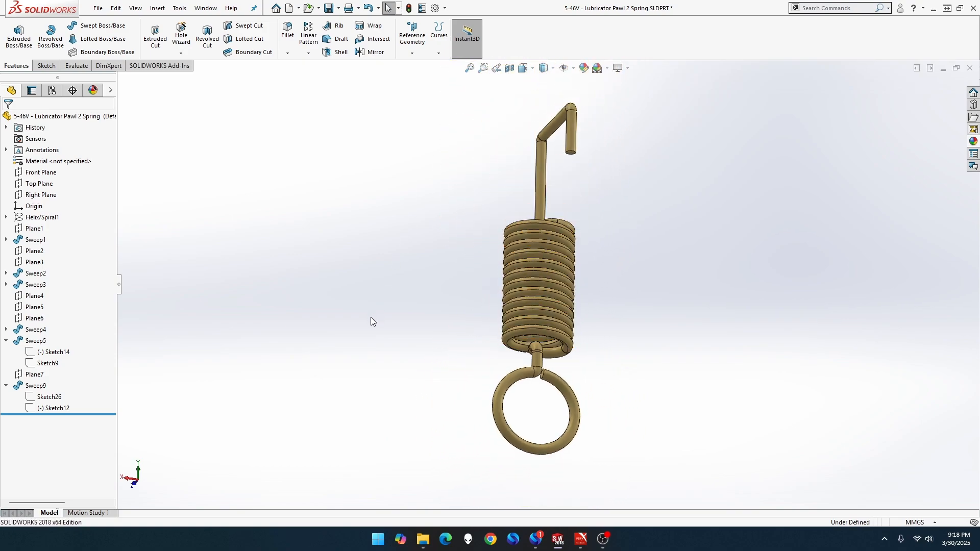
Examine the complete spring with its ring-shaped hook, coil and bent arm from other angles.
middle_drag(407, 333, 436, 547)
middle_drag(629, 109, 419, 434)
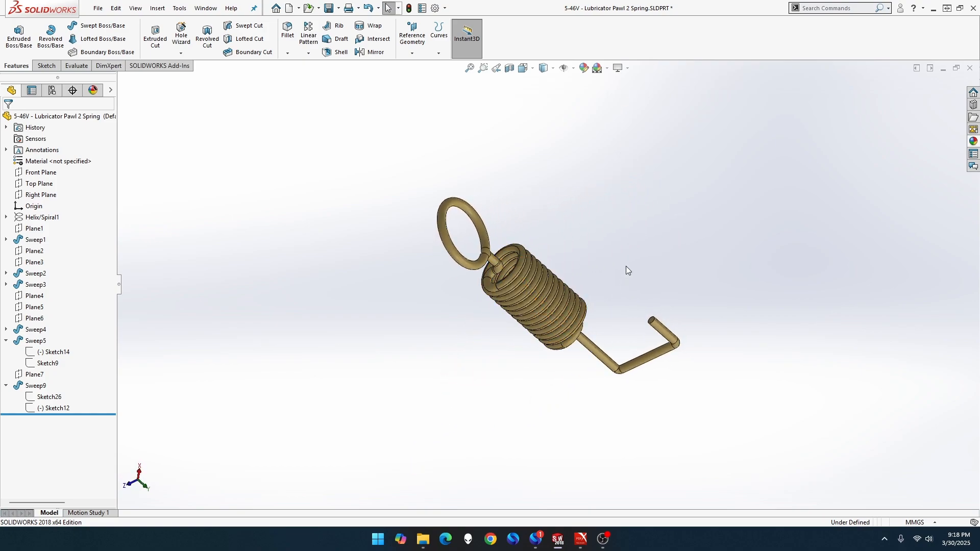
click(469, 68)
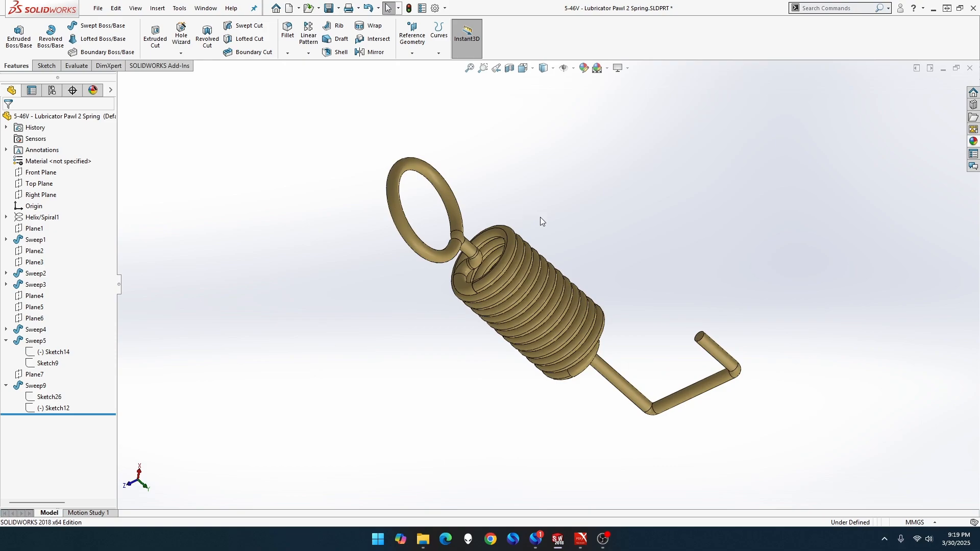
scroll(557, 225, down, 3)
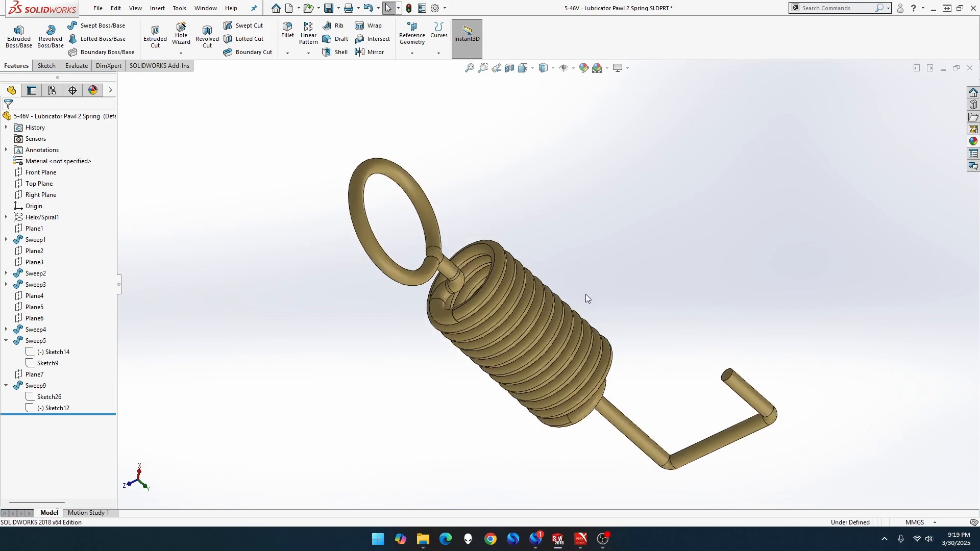
scroll(648, 451, down, 2)
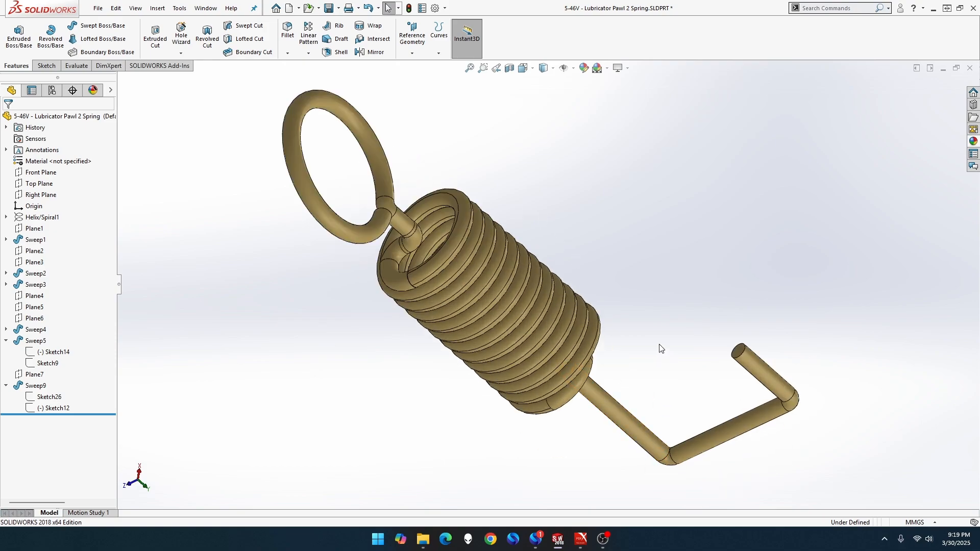